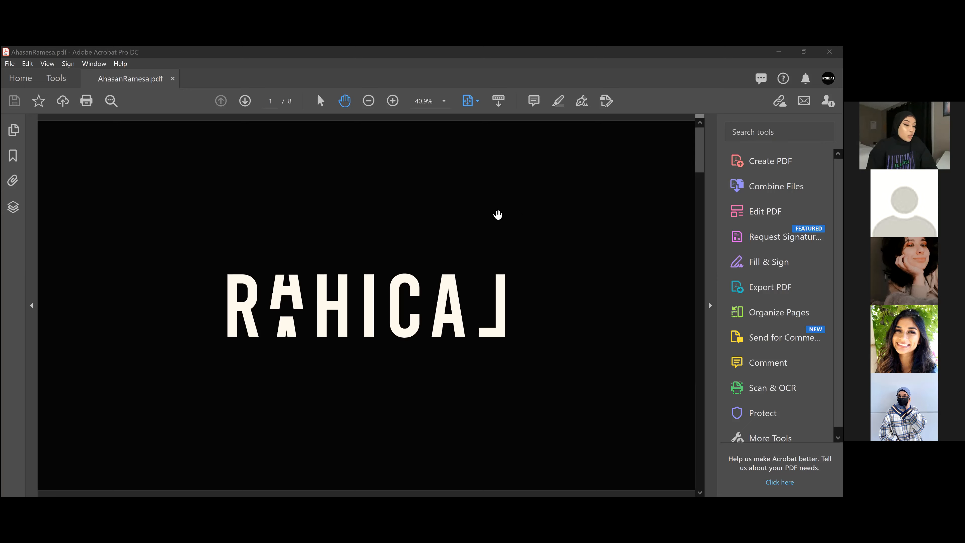
Step: Page through the design portfolio PDF from the logo cover past the app mockups
scroll(498, 214, down, 1)
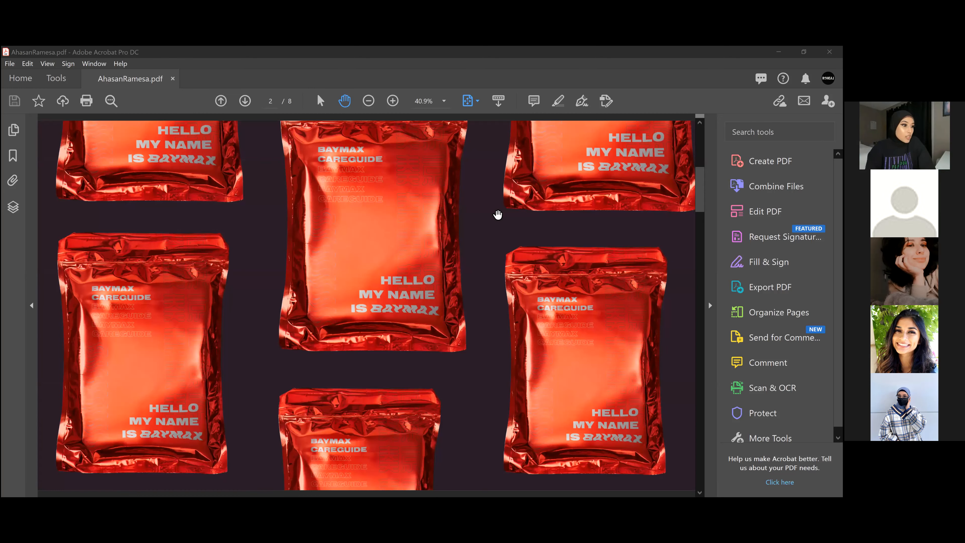
scroll(497, 214, down, 1)
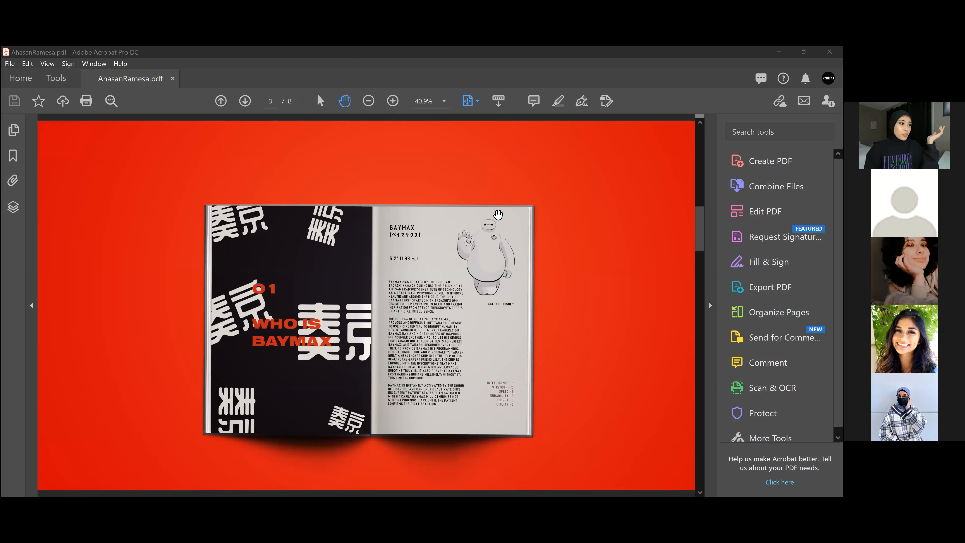
scroll(497, 215, down, 1)
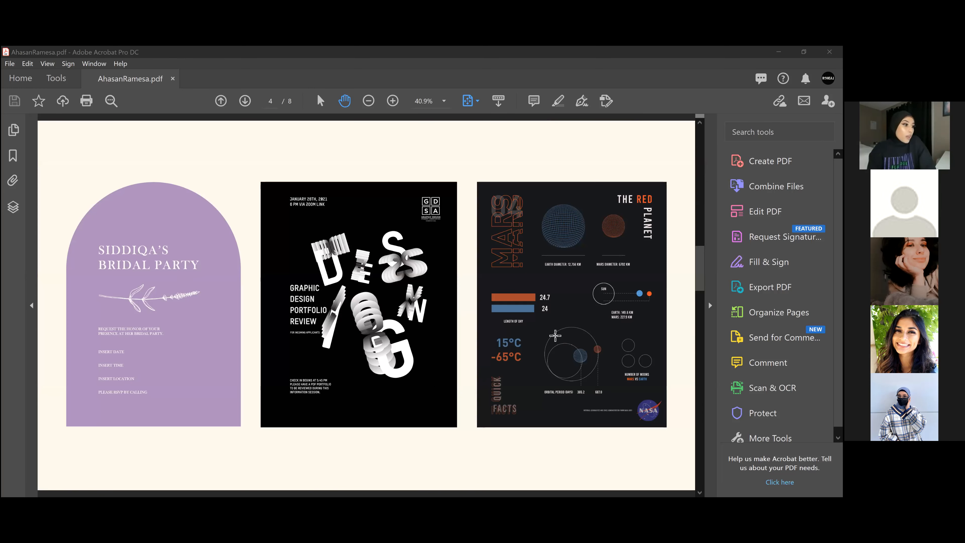
scroll(555, 335, down, 1)
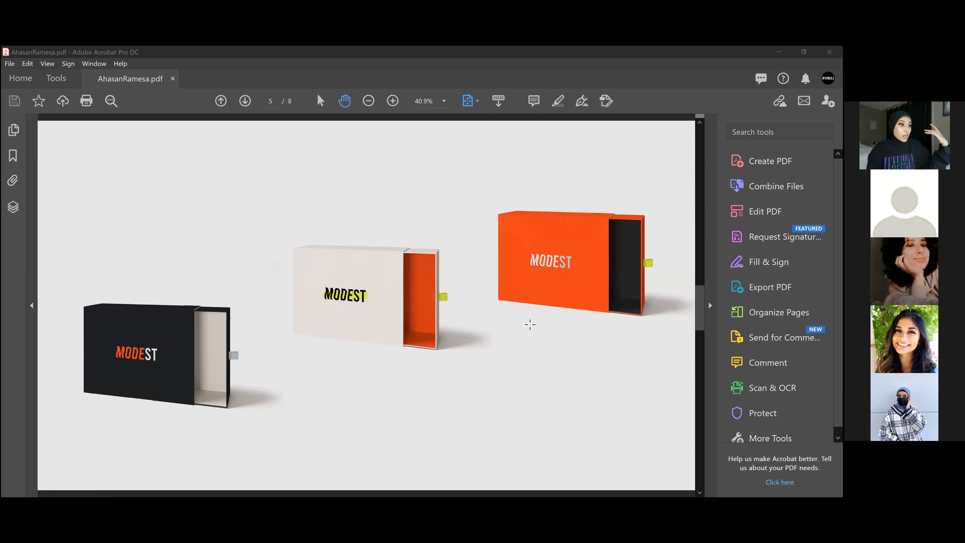
scroll(530, 324, down, 1)
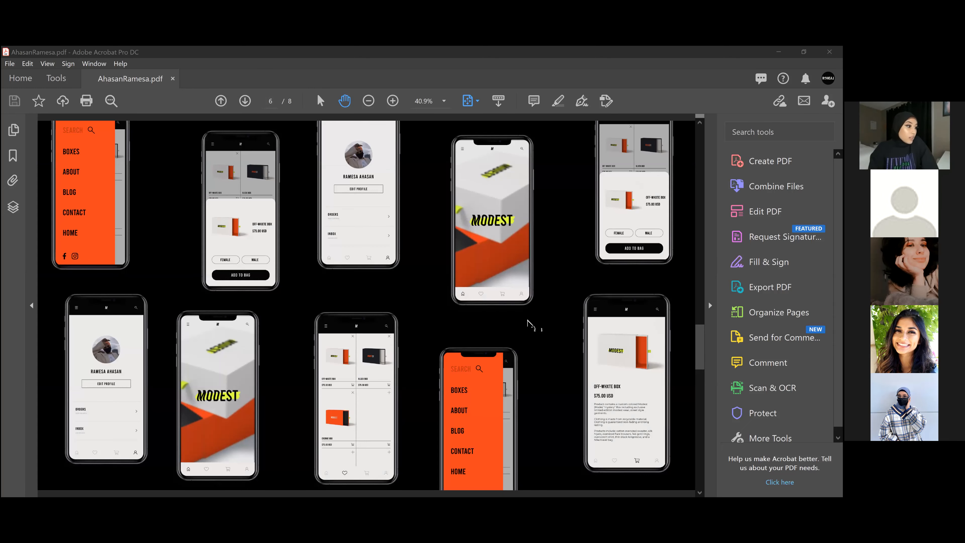
scroll(528, 321, down, 1)
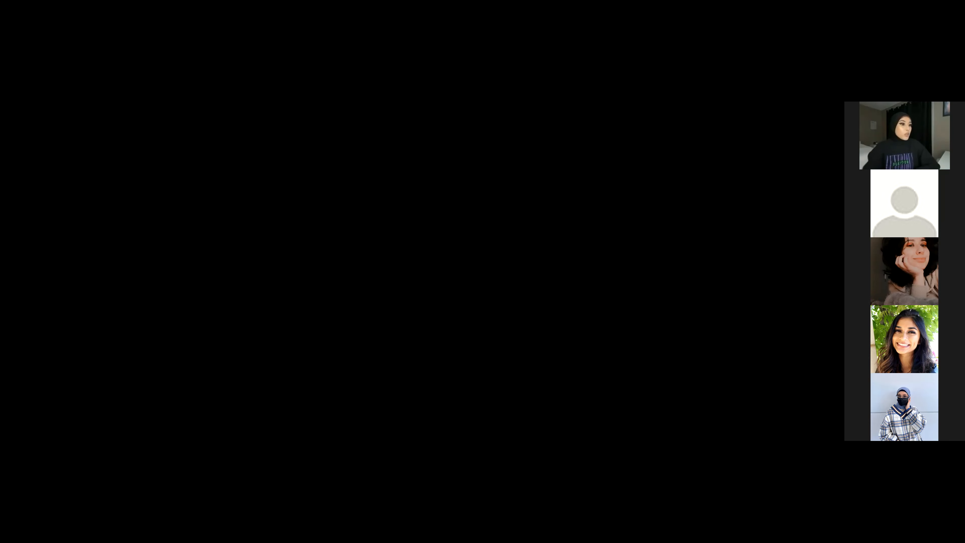
scroll(604, 387, up, 1)
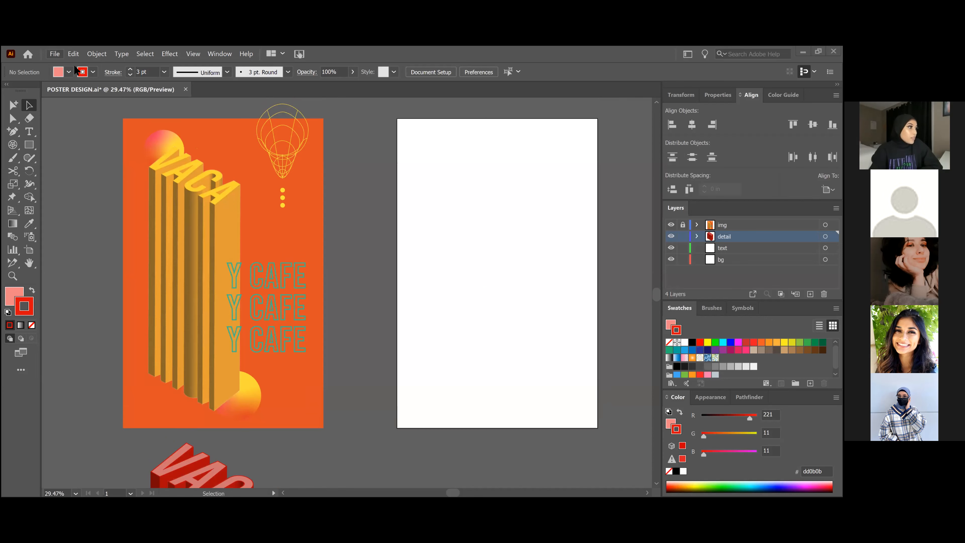
click(54, 53)
click(73, 64)
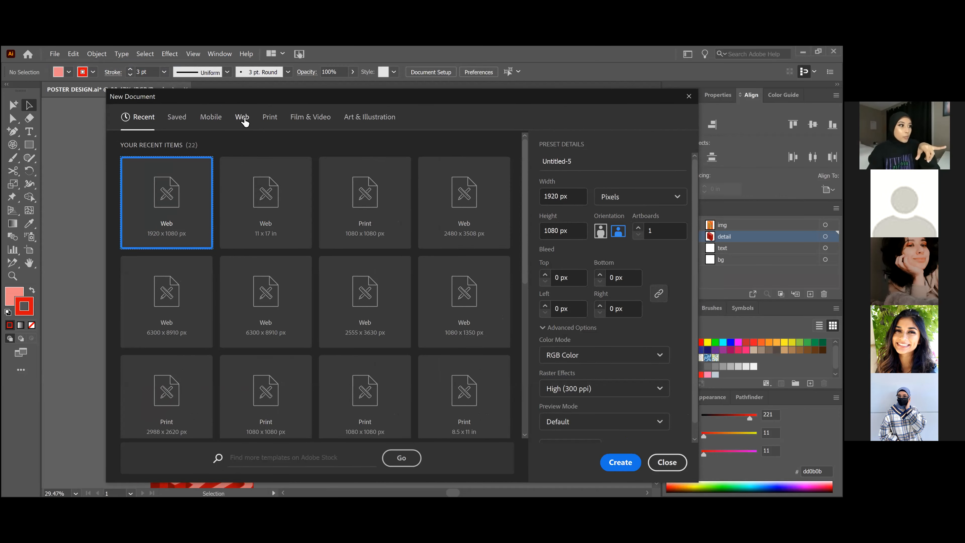
click(243, 118)
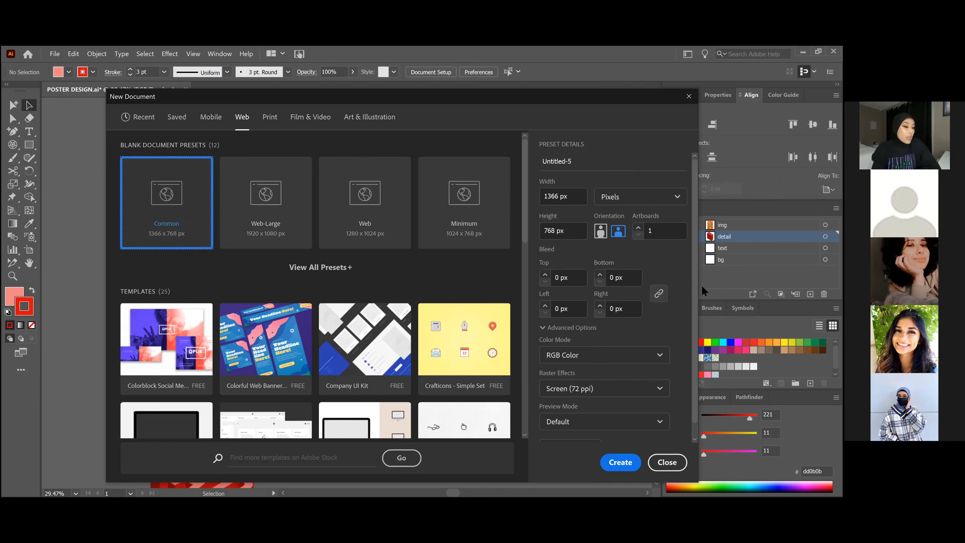
click(616, 205)
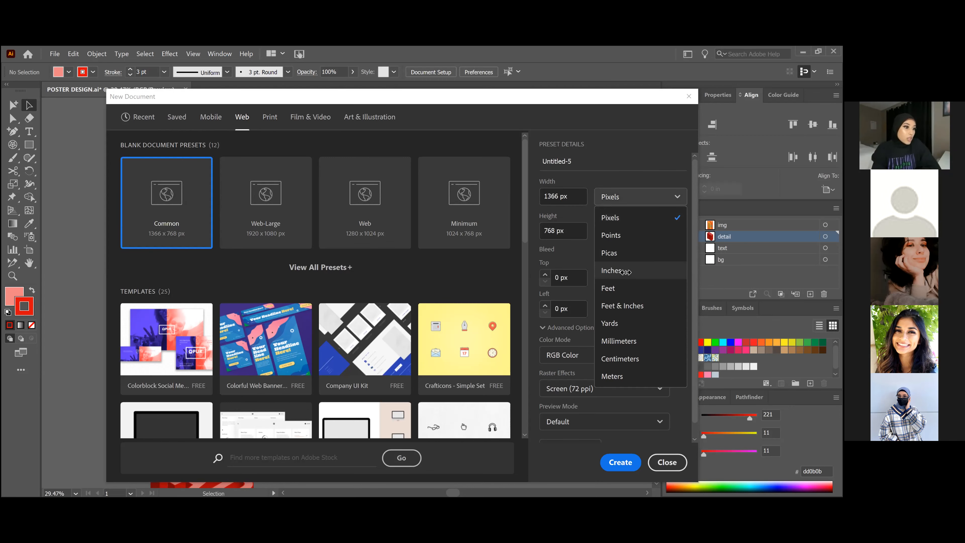
click(623, 271)
click(576, 198)
double_click(576, 198)
text(11)
key(Tab)
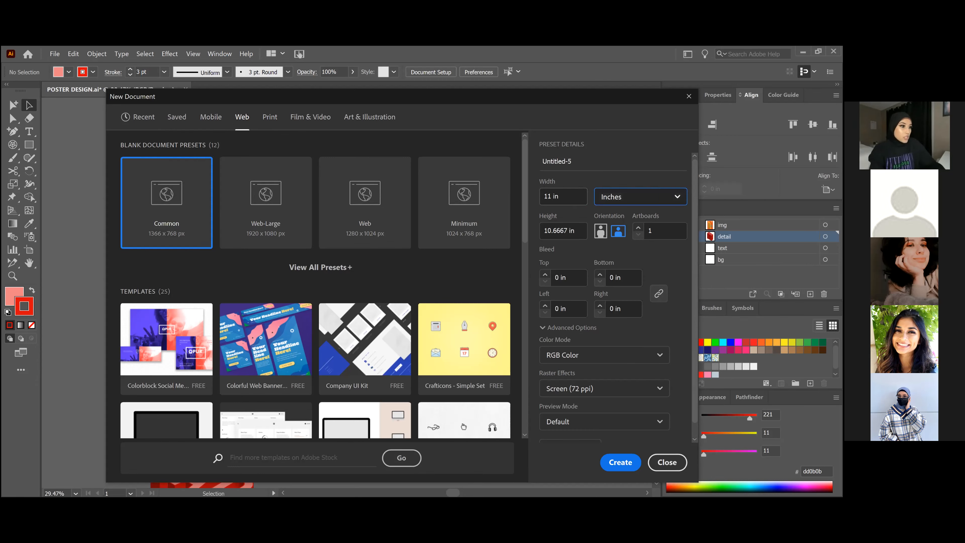
key(Tab)
text(17)
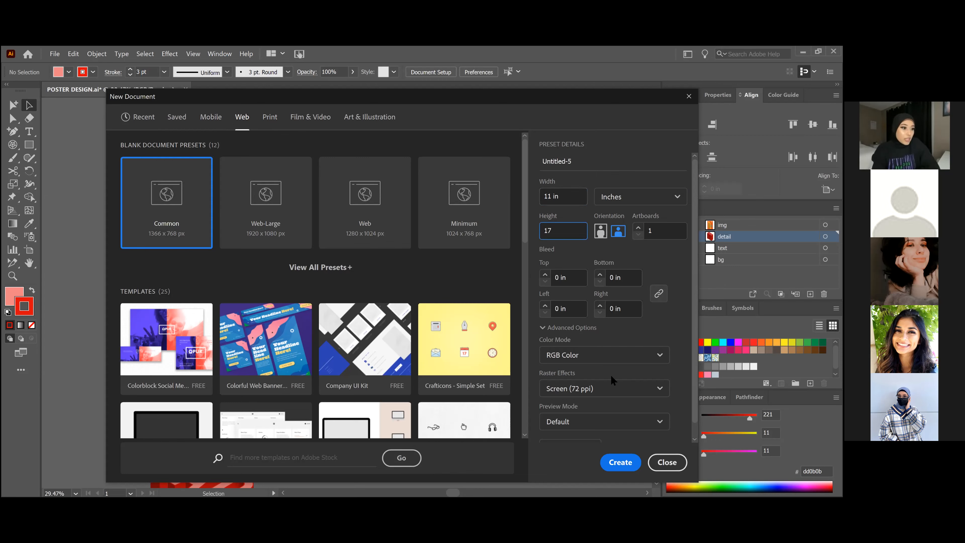
click(591, 390)
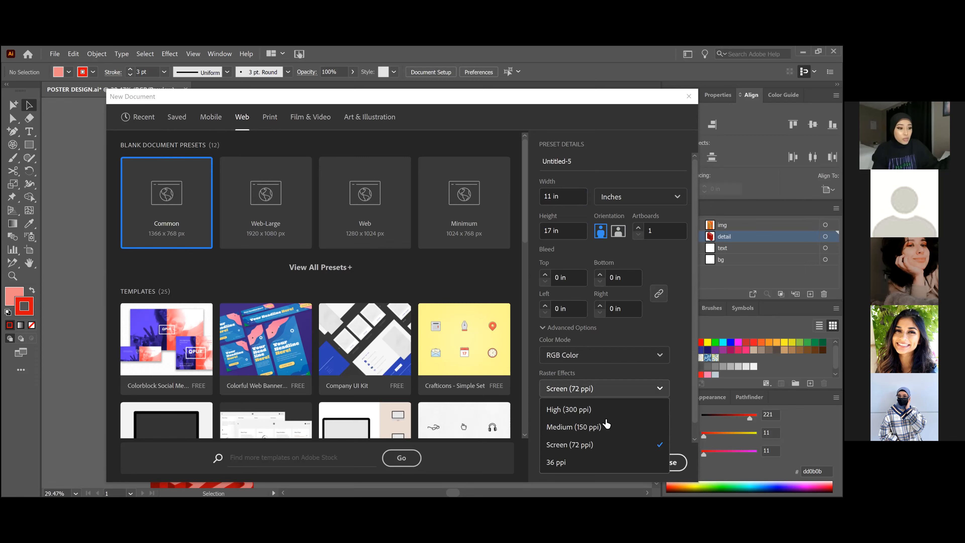
click(609, 392)
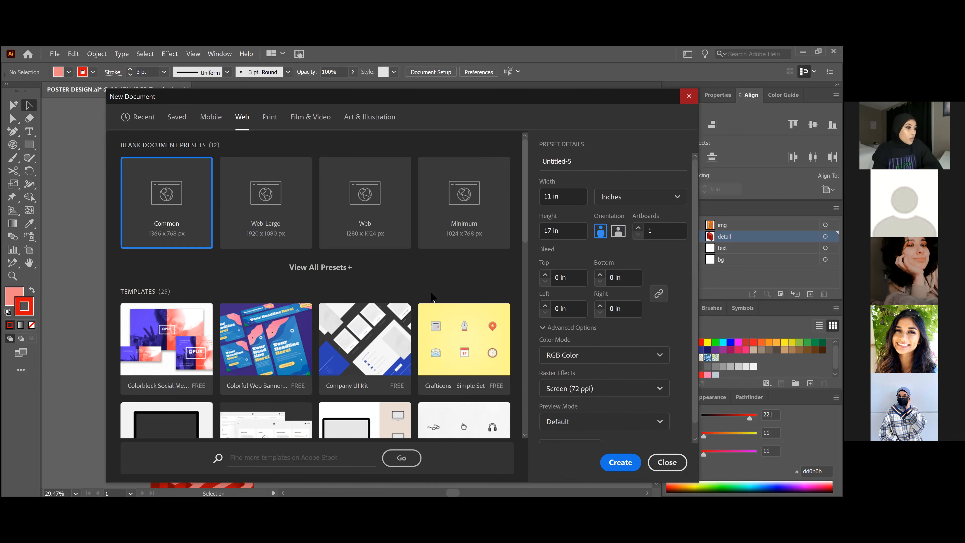
key(Escape)
Step: Make the bg layer the active layer of the poster document
key(z)
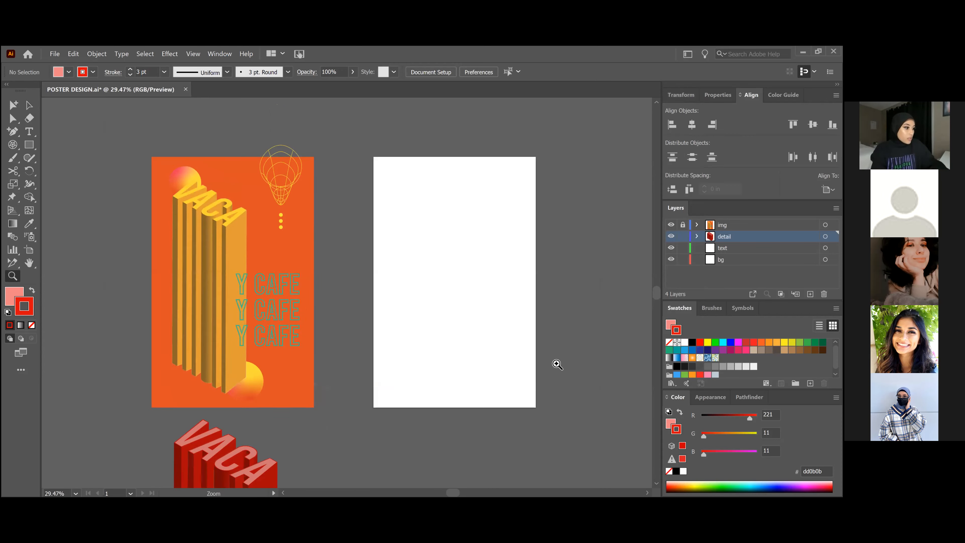
scroll(530, 328, down, 2)
scroll(500, 325, up, 1)
scroll(493, 323, up, 1)
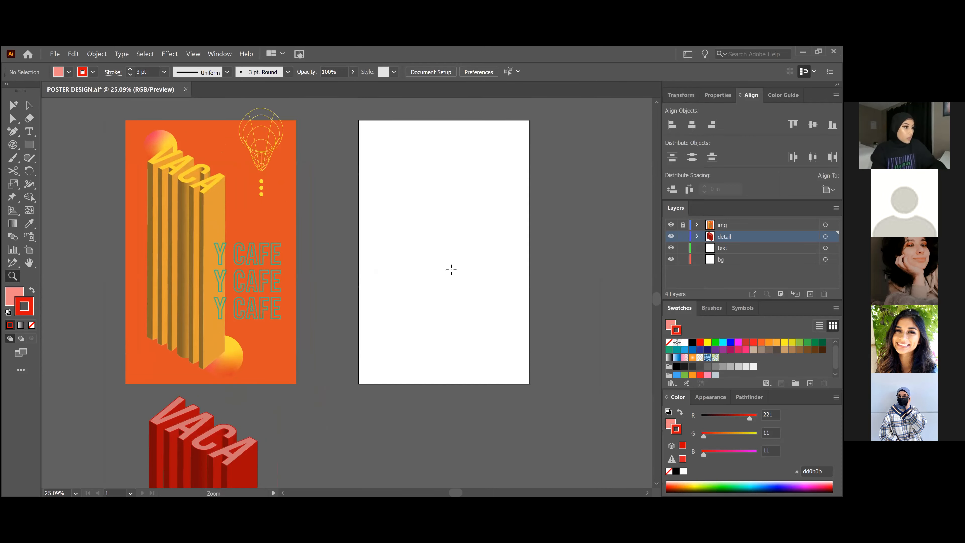
key(c)
key(v)
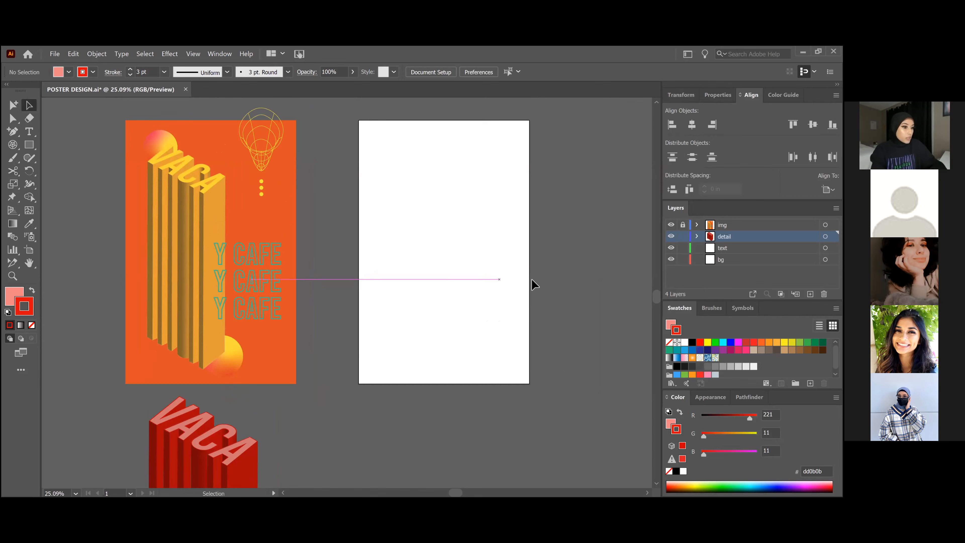
scroll(531, 278, up, 1)
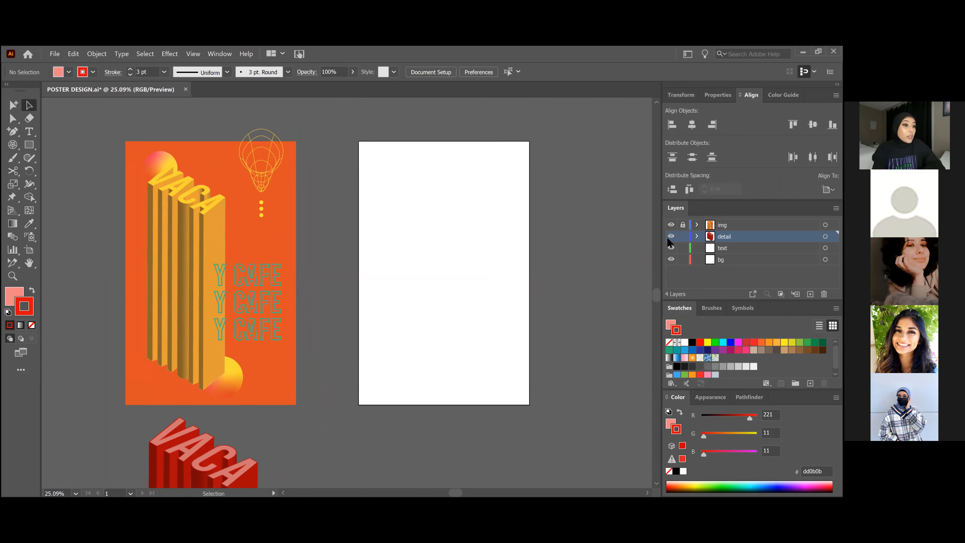
click(756, 259)
click(756, 248)
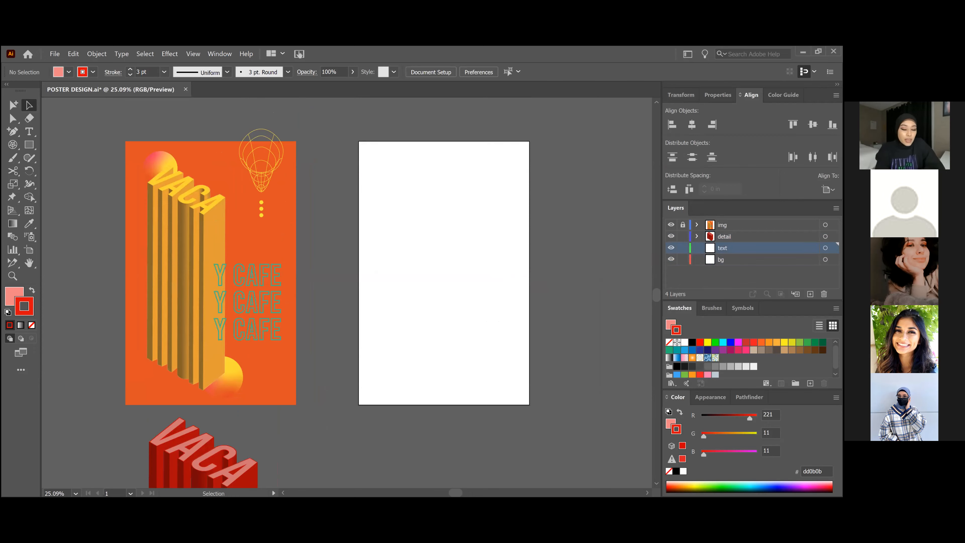
click(756, 236)
click(756, 260)
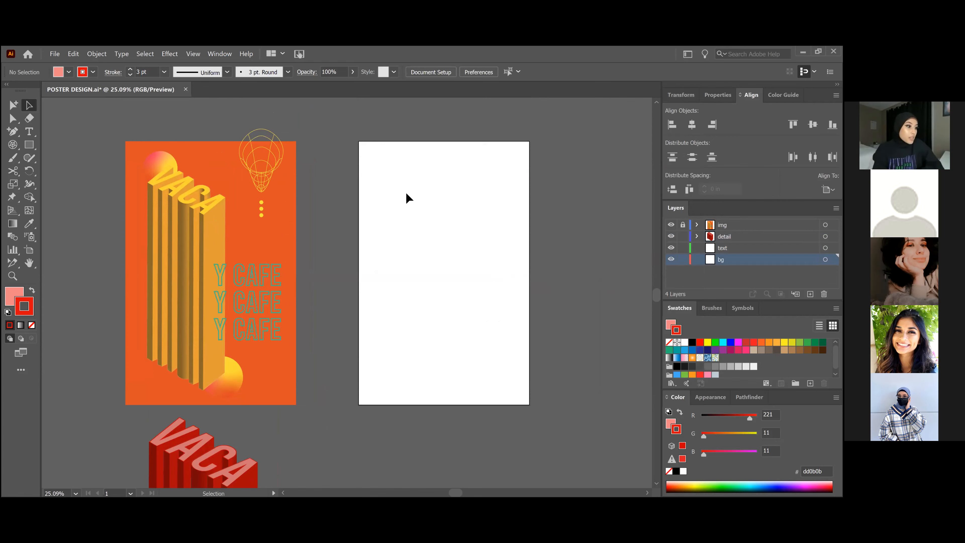
Step: Draw a rectangle by hand over the whole blank artboard with the Rectangle tool, and delete it
click(29, 144)
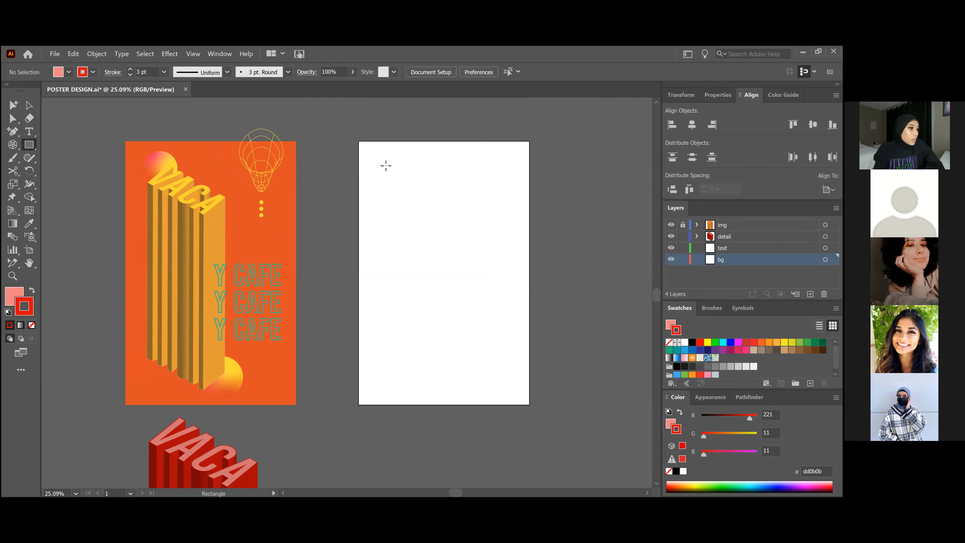
click(29, 145)
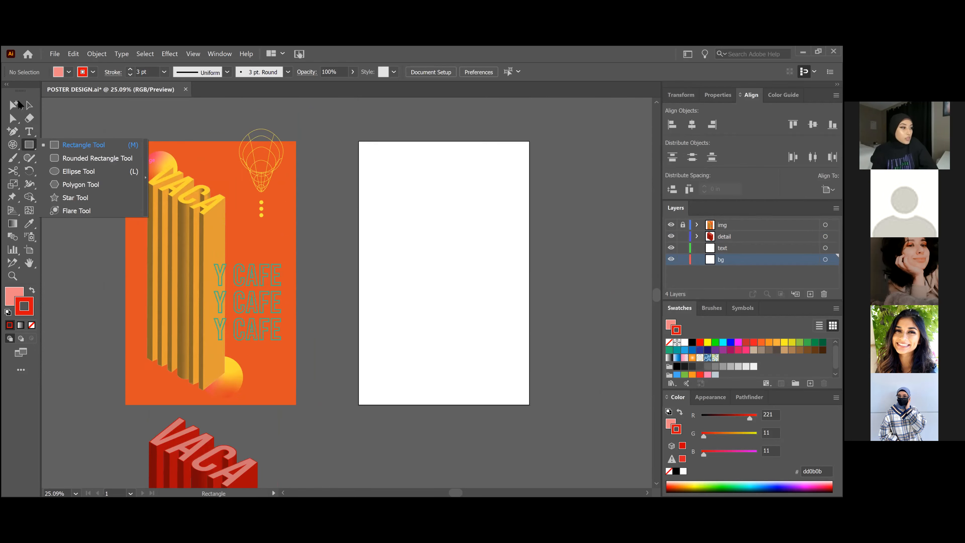
click(32, 145)
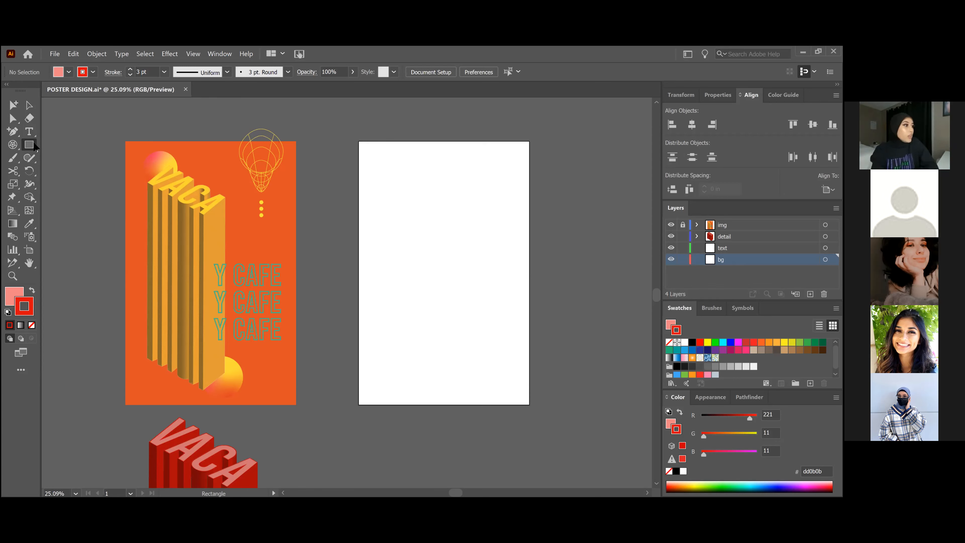
click(32, 142)
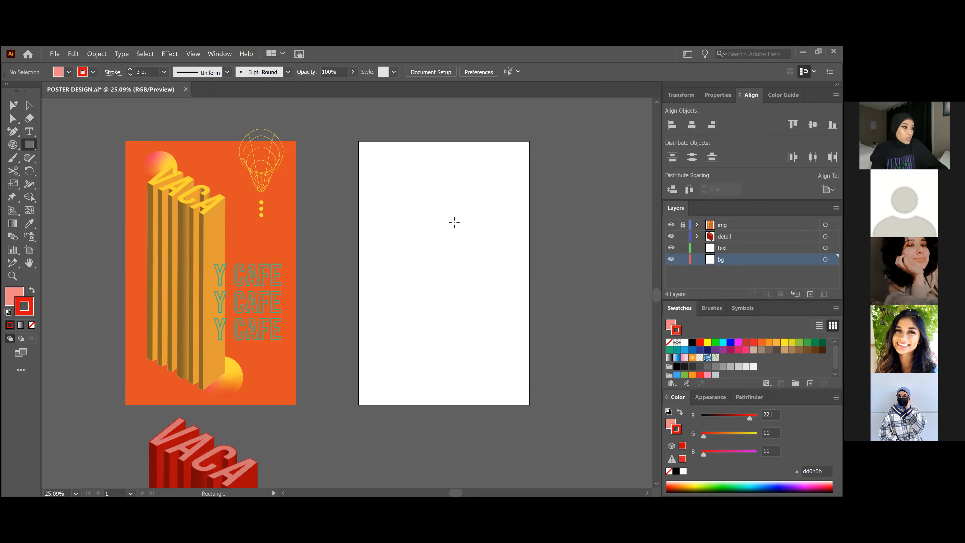
mouse_move(358, 142)
mouse_down()
mouse_move(433, 213)
mouse_move(520, 359)
mouse_move(529, 404)
mouse_up()
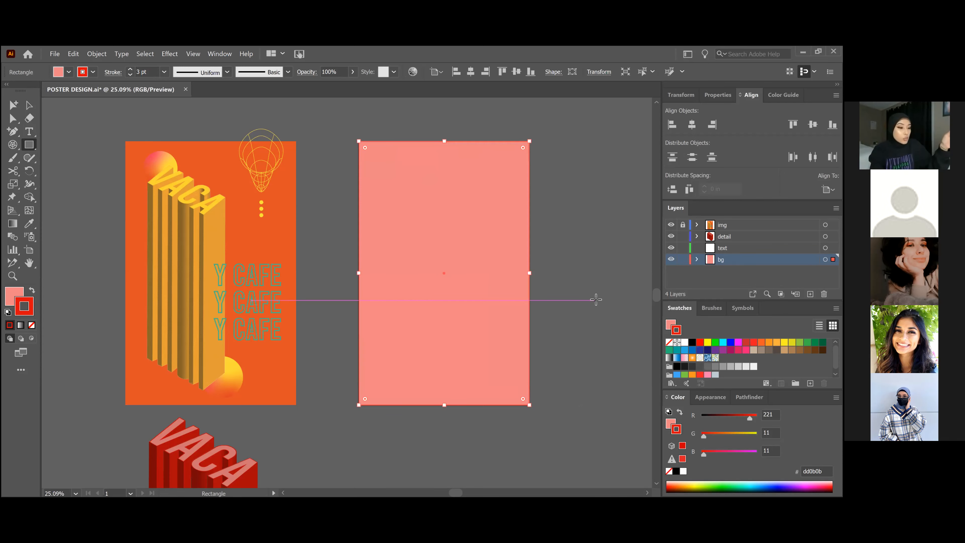
click(29, 105)
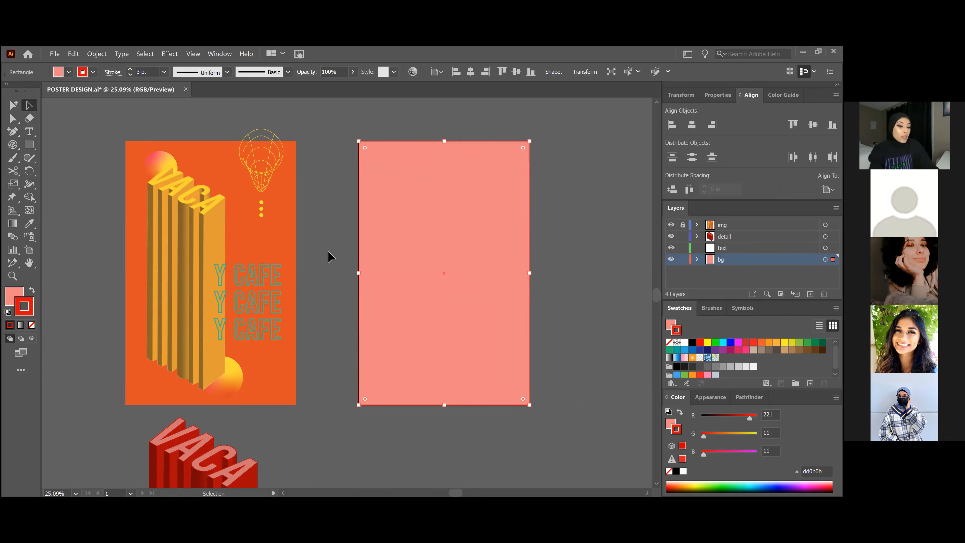
key(Delete)
Step: Create an 11 in by 17 in rectangle on the bg layer by entering exact dimensions
click(28, 144)
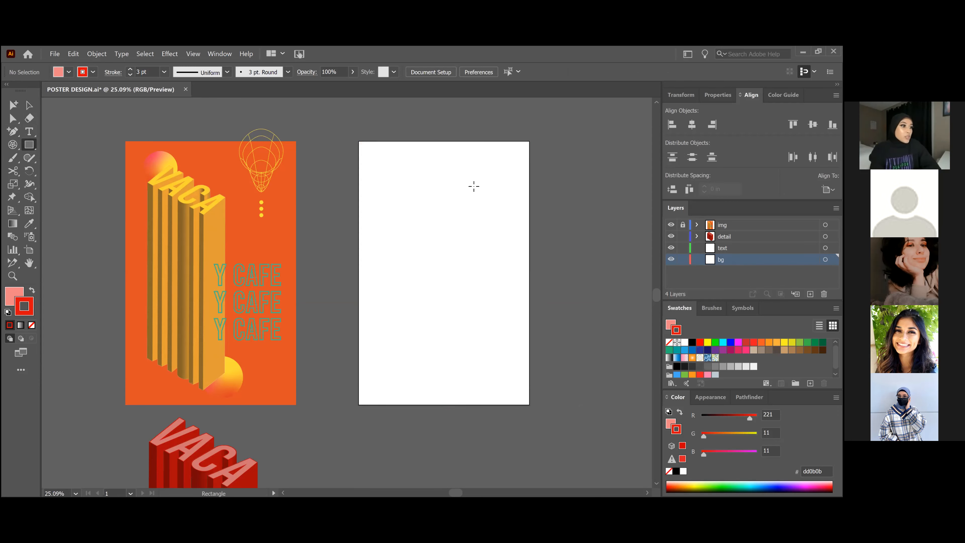
click(474, 185)
text(11)
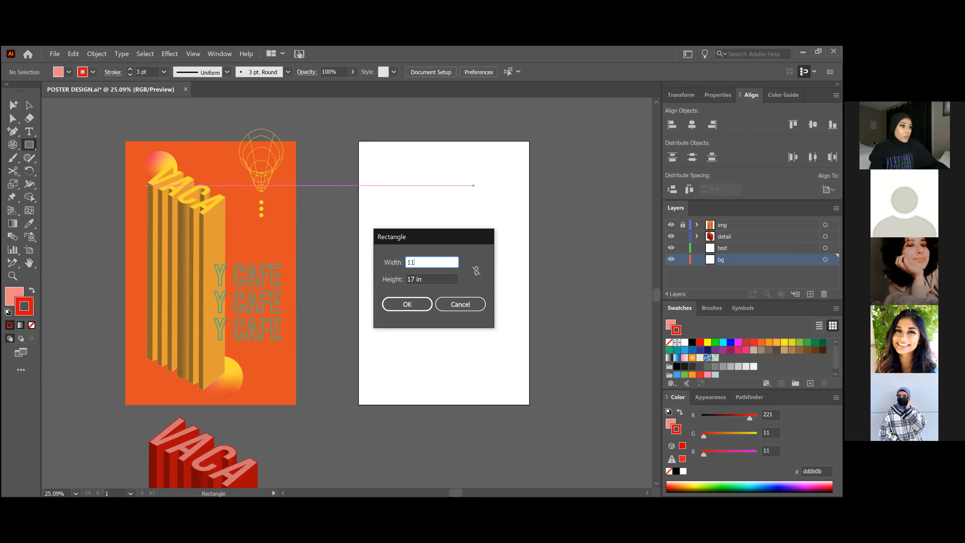
click(401, 303)
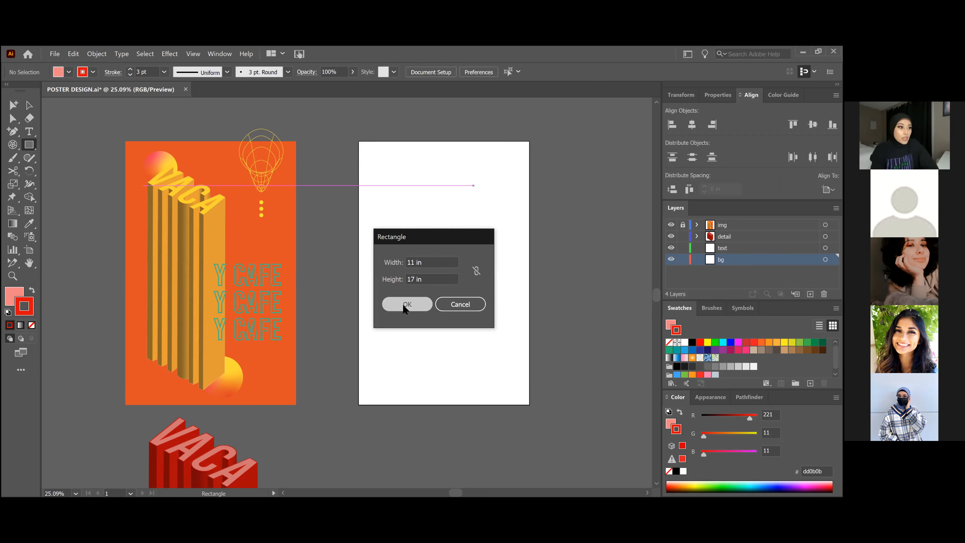
Step: Move the new rectangle over the blank artboard and align it to the artboard's horizontal and vertical centers
click(29, 105)
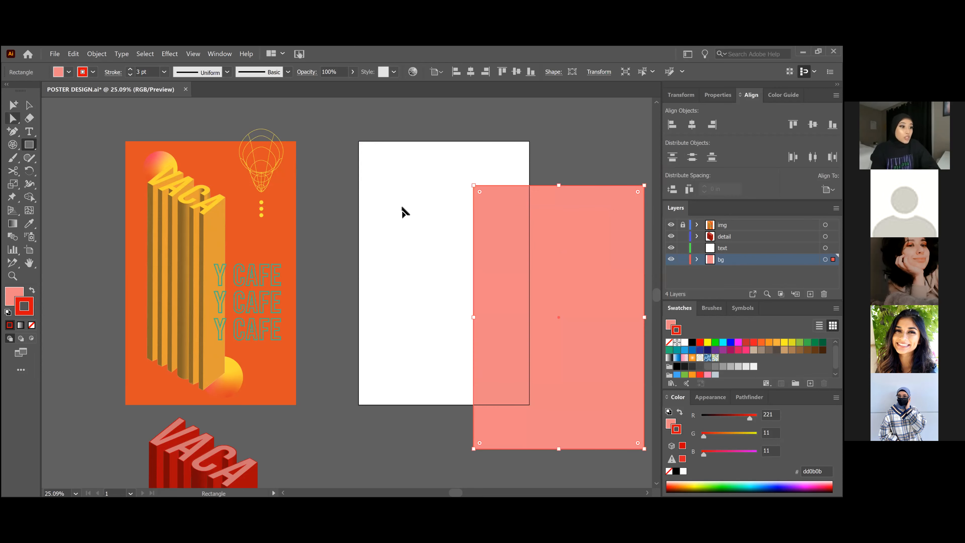
drag(558, 317, 456, 278)
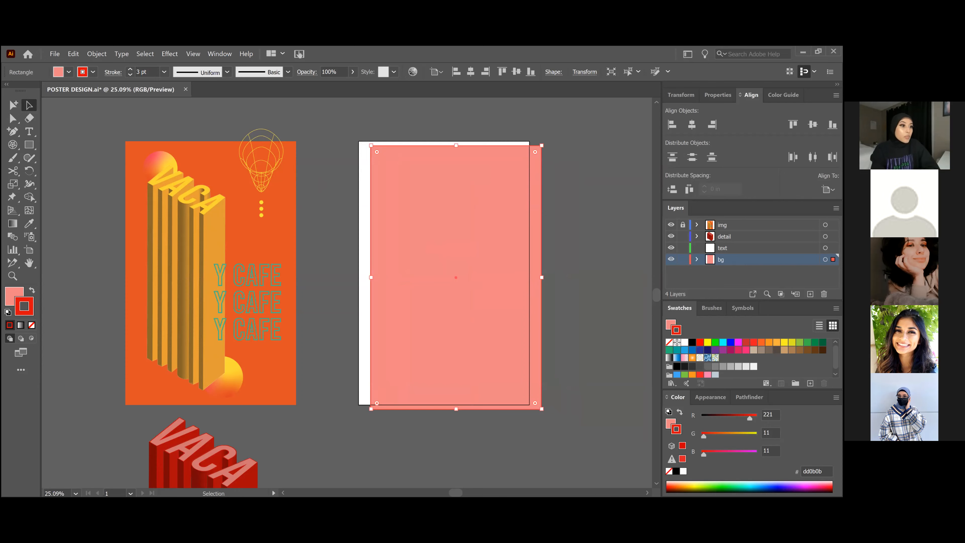
click(691, 124)
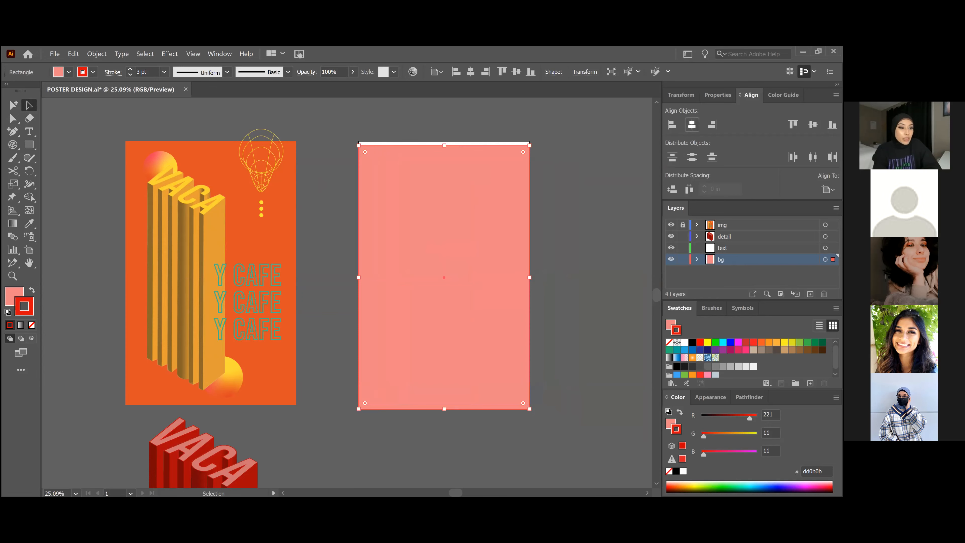
click(813, 124)
click(566, 214)
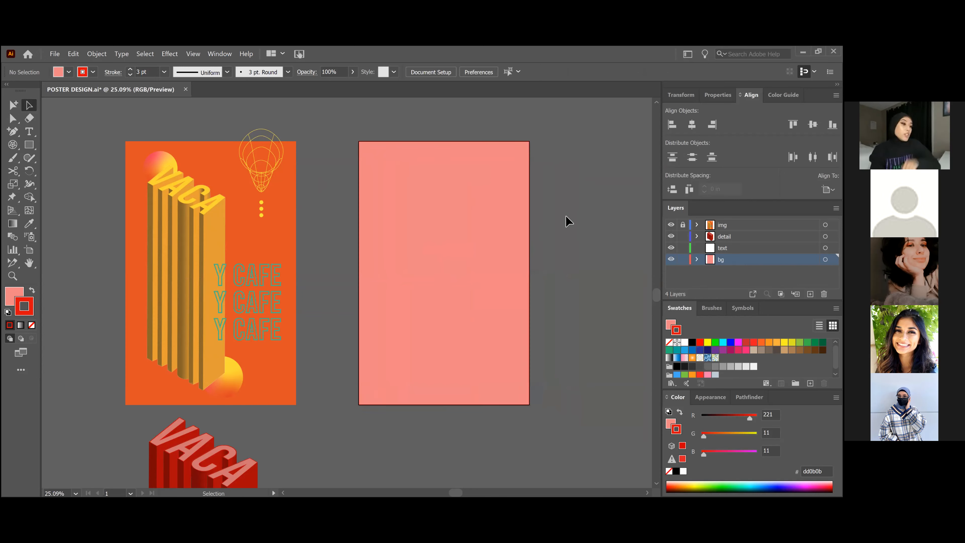
Step: Remove the stroke from the background rectangle and make its fill the active color attribute
click(469, 270)
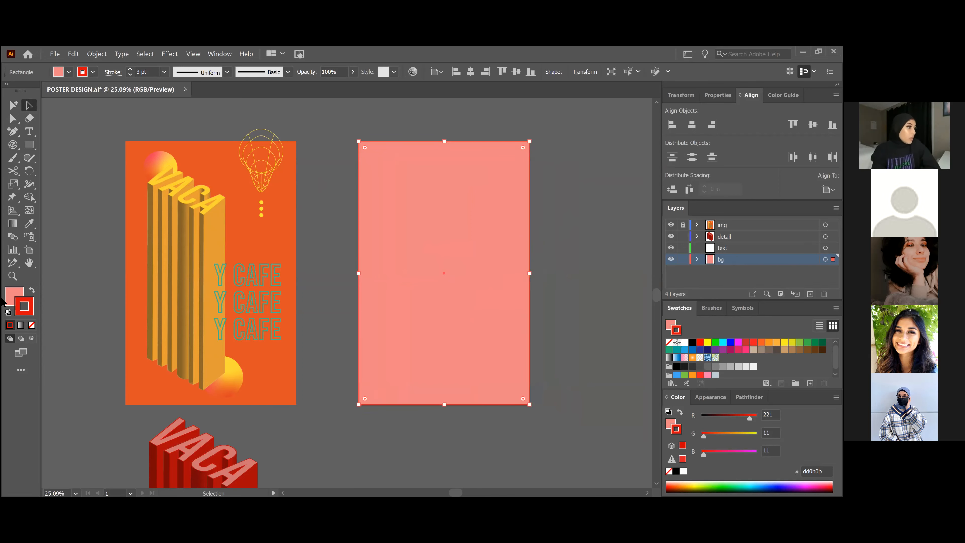
click(31, 325)
click(17, 296)
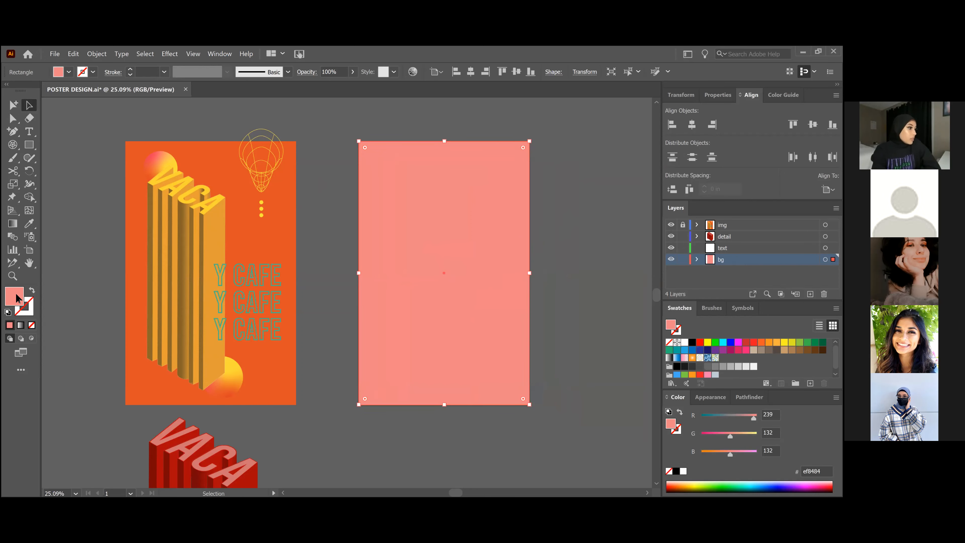
Step: Set the background rectangle's fill color to periwinkle 8885ed and deselect it
double_click(16, 296)
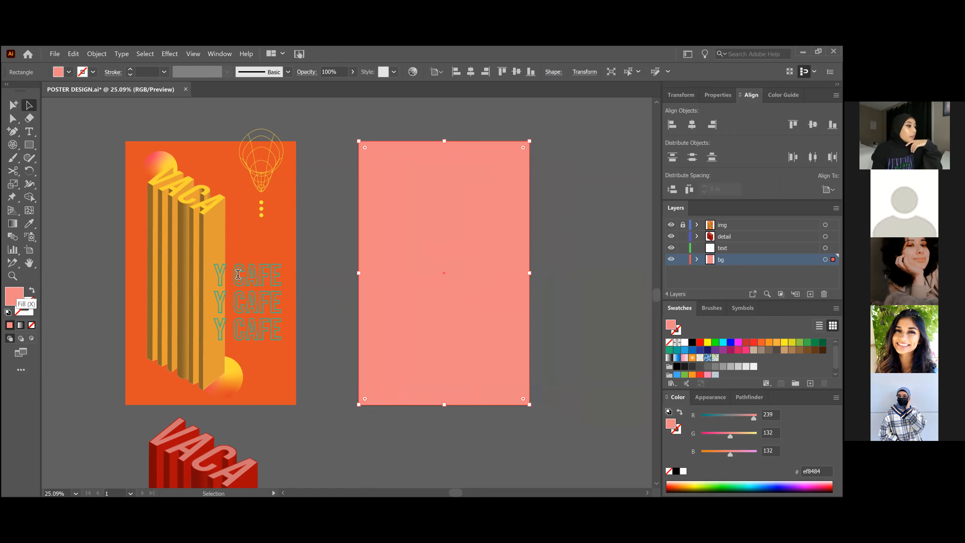
drag(263, 294, 268, 253)
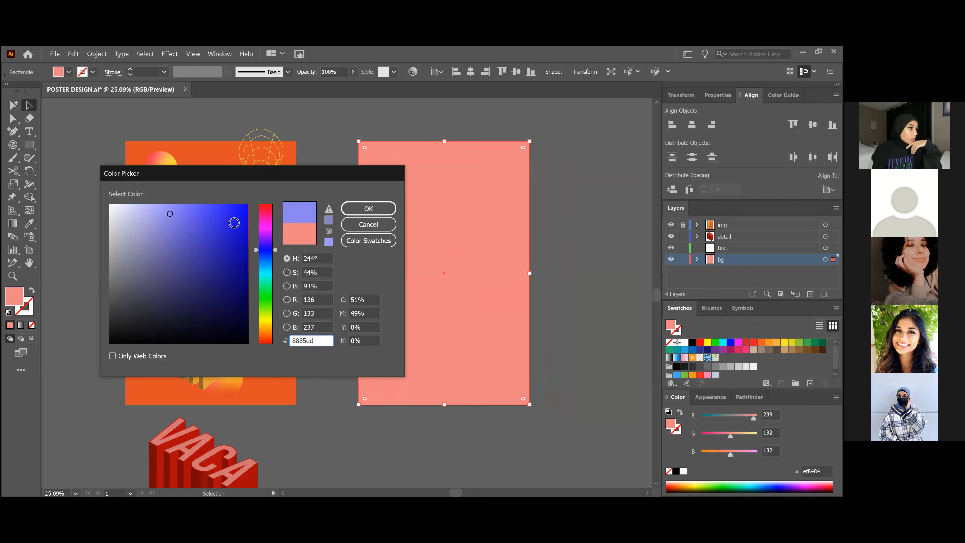
click(353, 211)
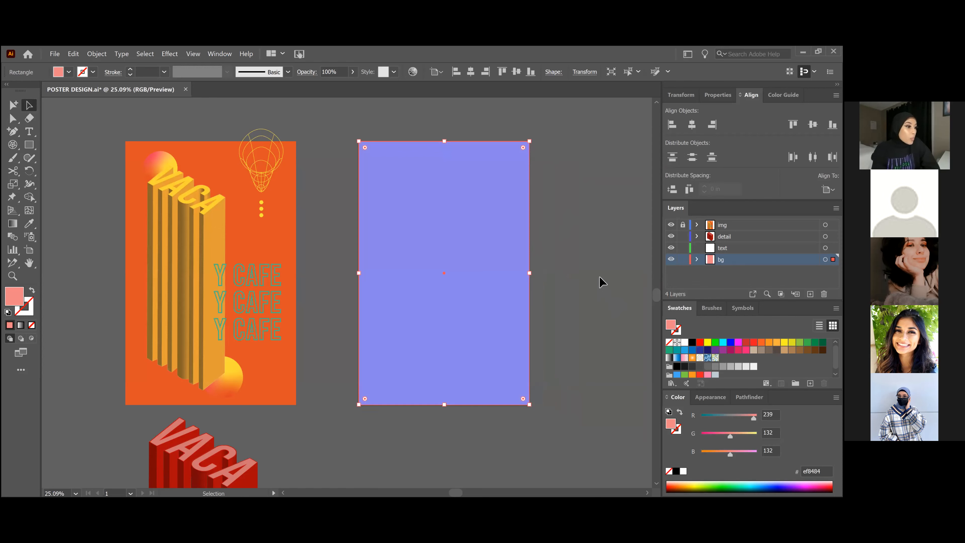
click(598, 277)
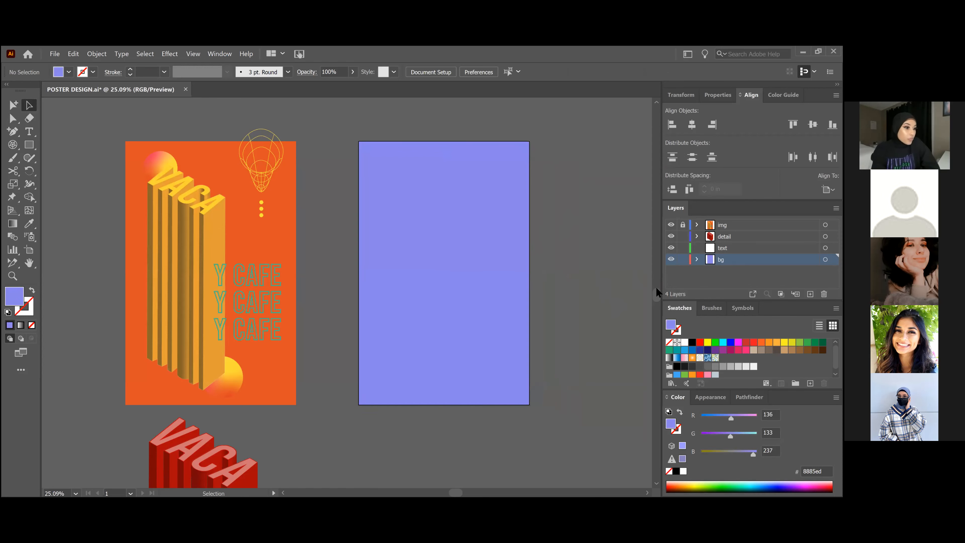
Step: Lock the bg layer and make the text layer active
click(683, 259)
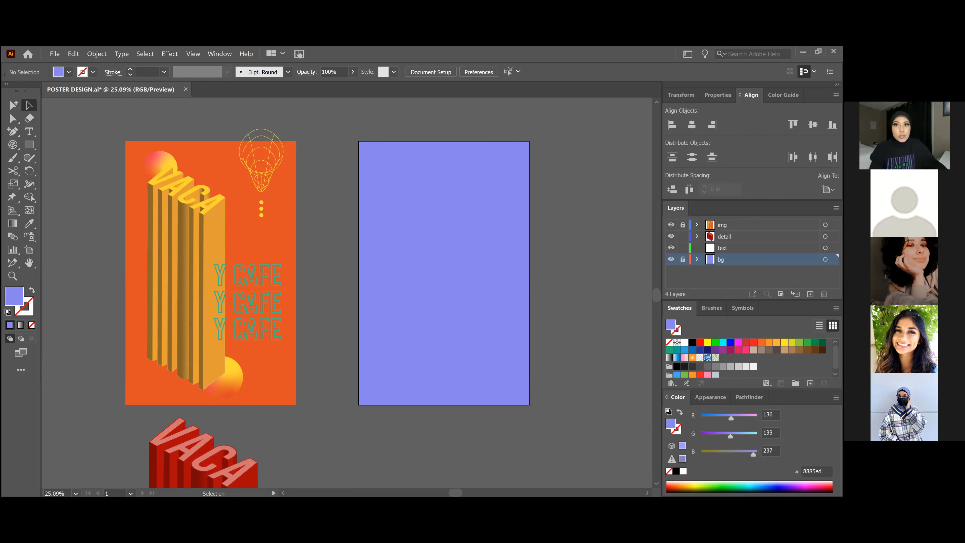
click(755, 248)
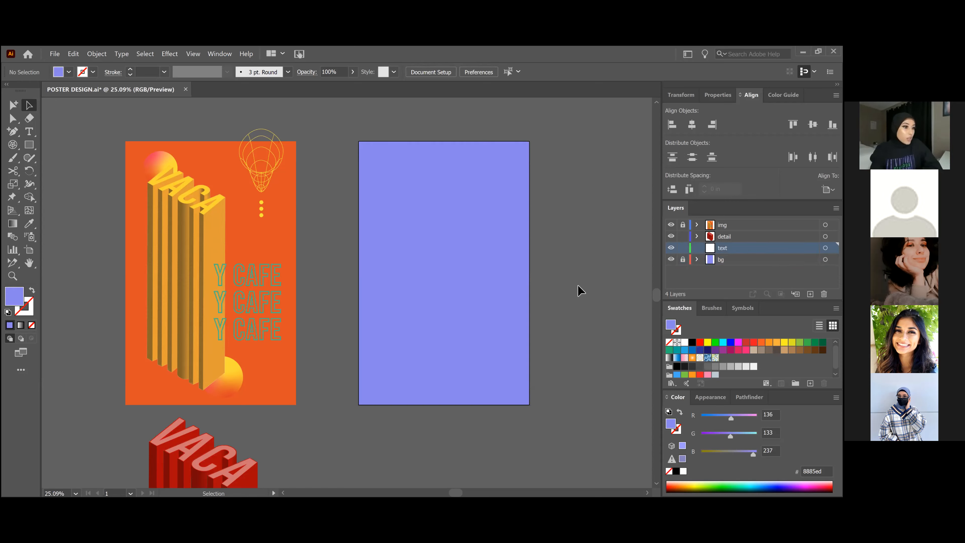
scroll(159, 280, down, 1)
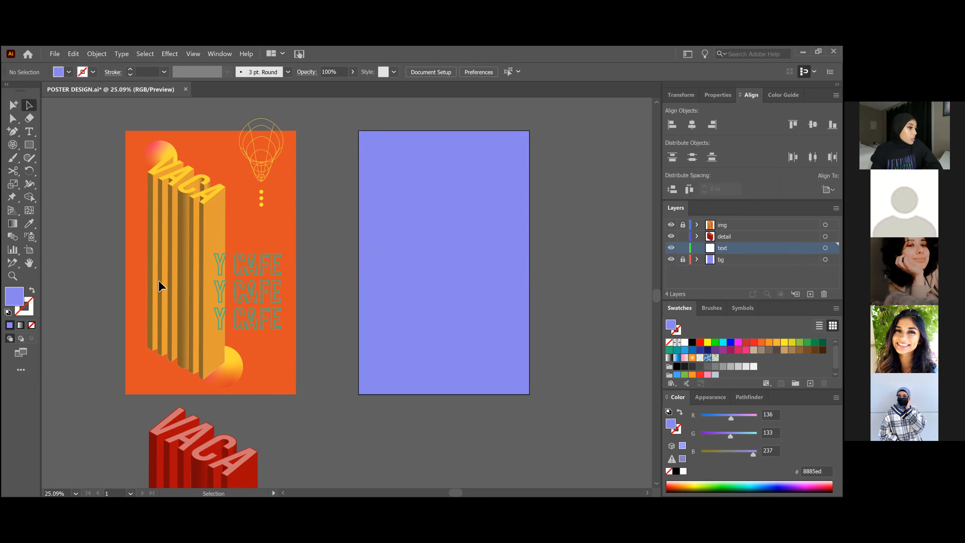
Step: Move the red 3D VACA text under the purple artboard and back below the orange poster
scroll(195, 395, down, 5)
drag(223, 389, 459, 392)
scroll(504, 355, down, 3)
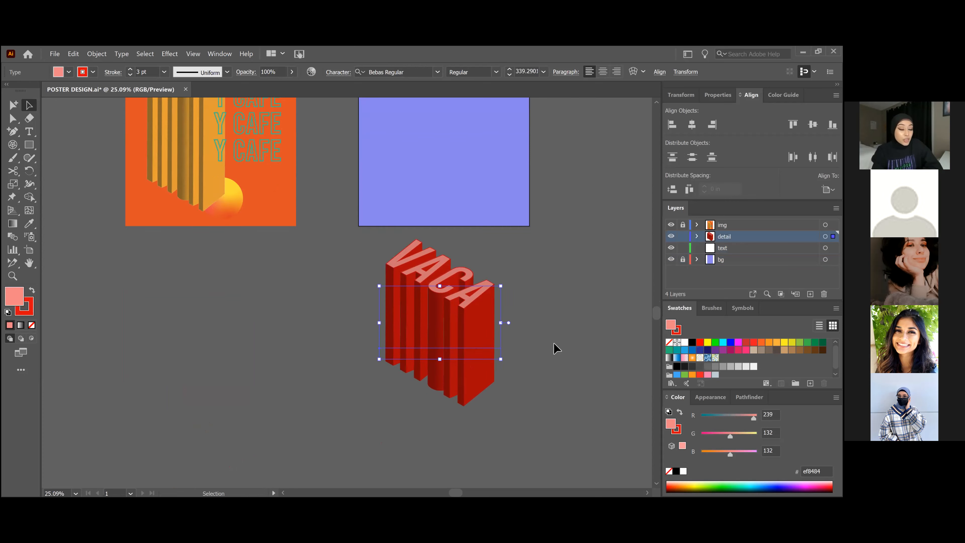
drag(463, 340, 233, 360)
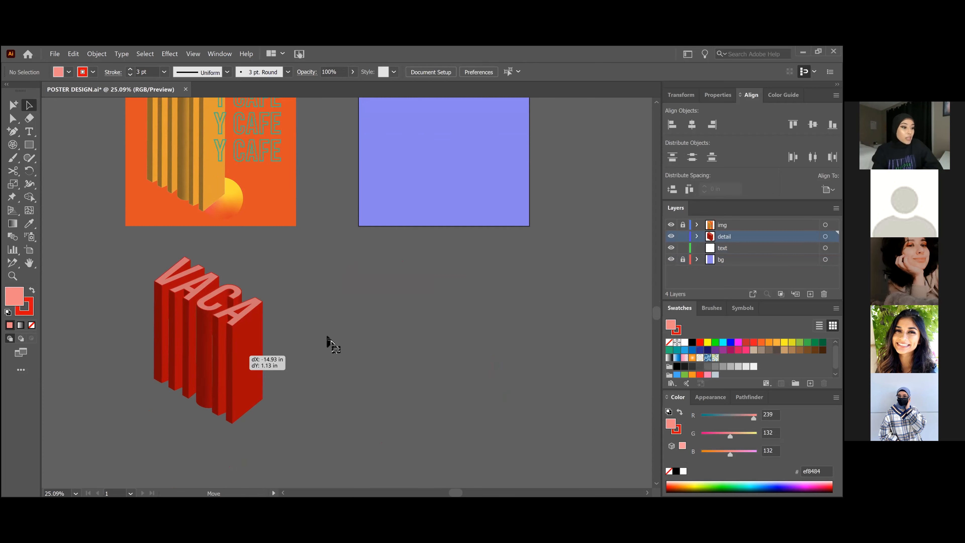
scroll(338, 338, up, 1)
click(339, 339)
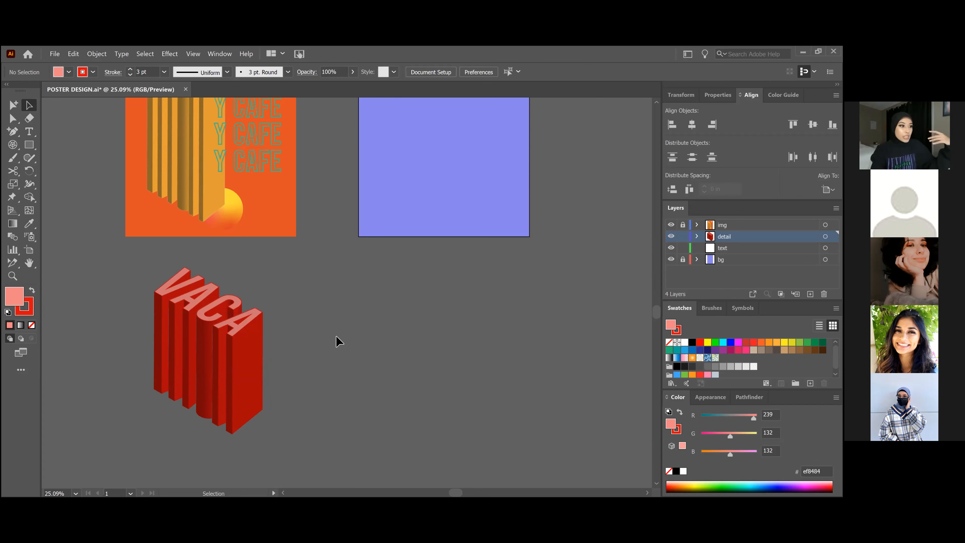
scroll(340, 337, up, 4)
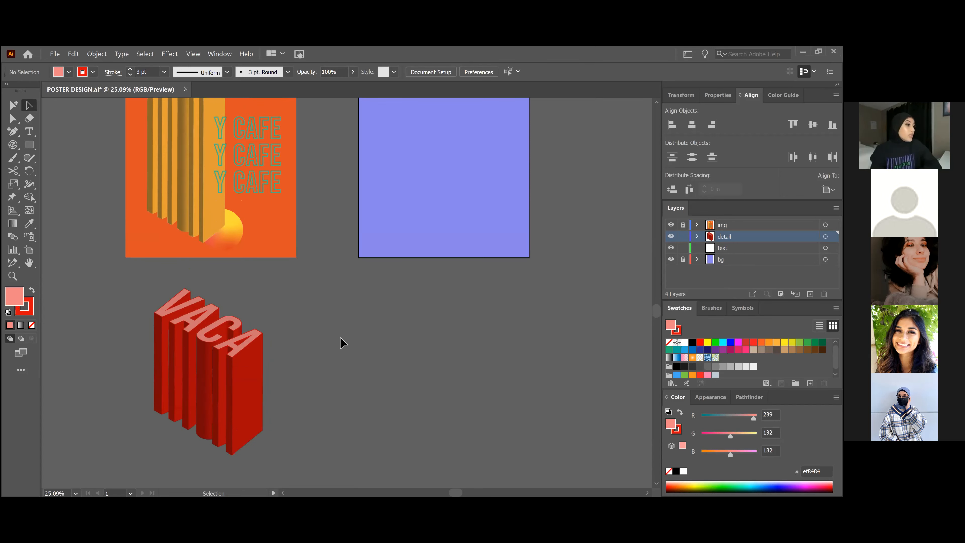
scroll(340, 337, up, 6)
Step: Place point text on the purple artboard with the Type tool and scale the placeholder up to about 109 pt
click(29, 131)
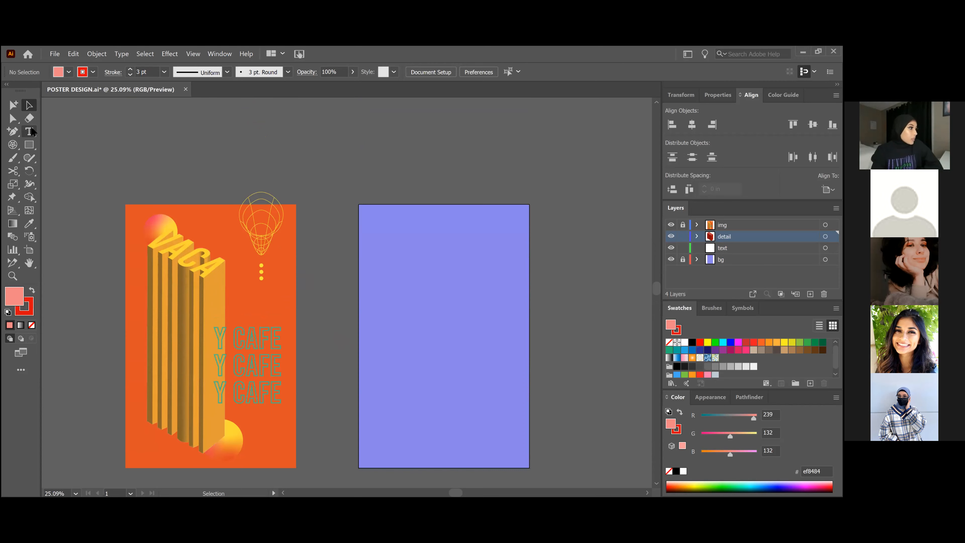
scroll(473, 322, down, 5)
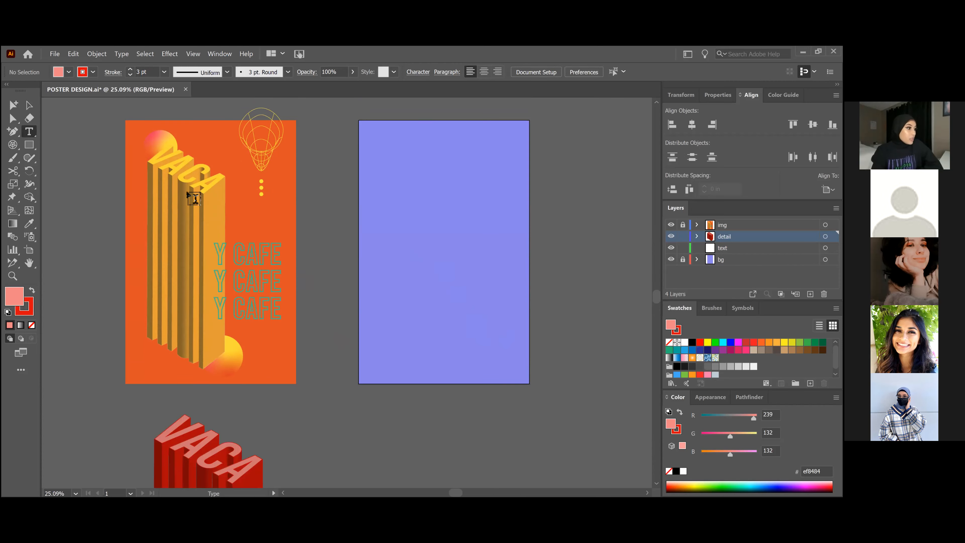
click(438, 207)
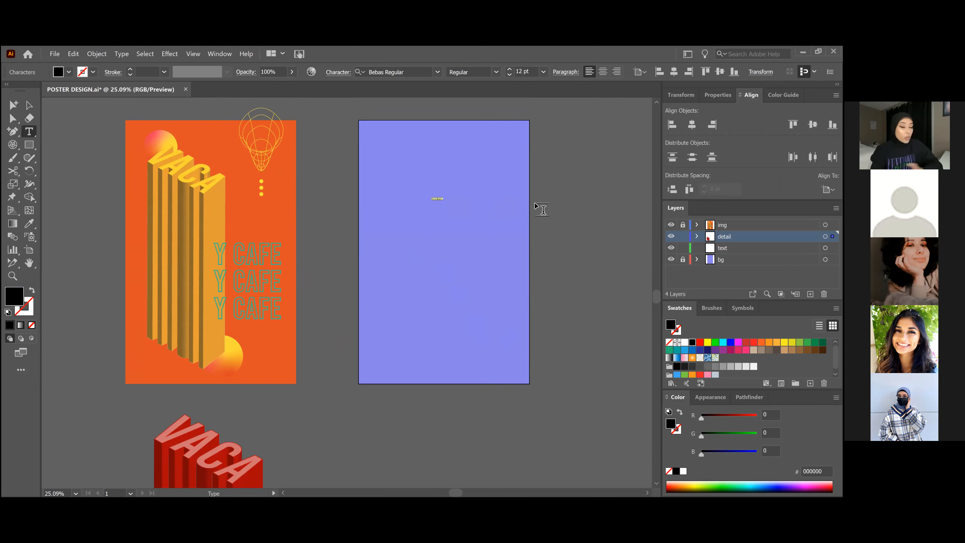
click(29, 105)
drag(444, 202, 538, 220)
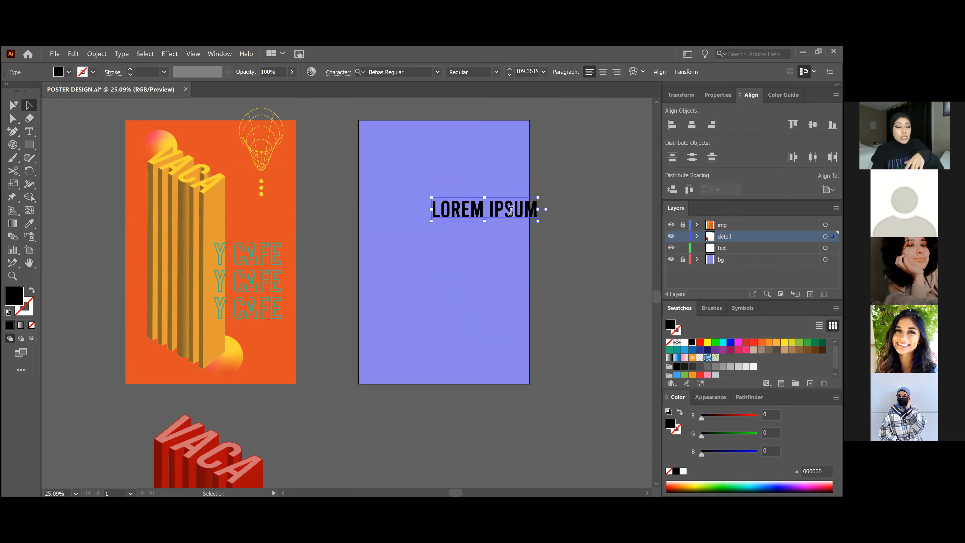
Step: Replace the LOREM IPSUM placeholder text with DESIGN
double_click(510, 210)
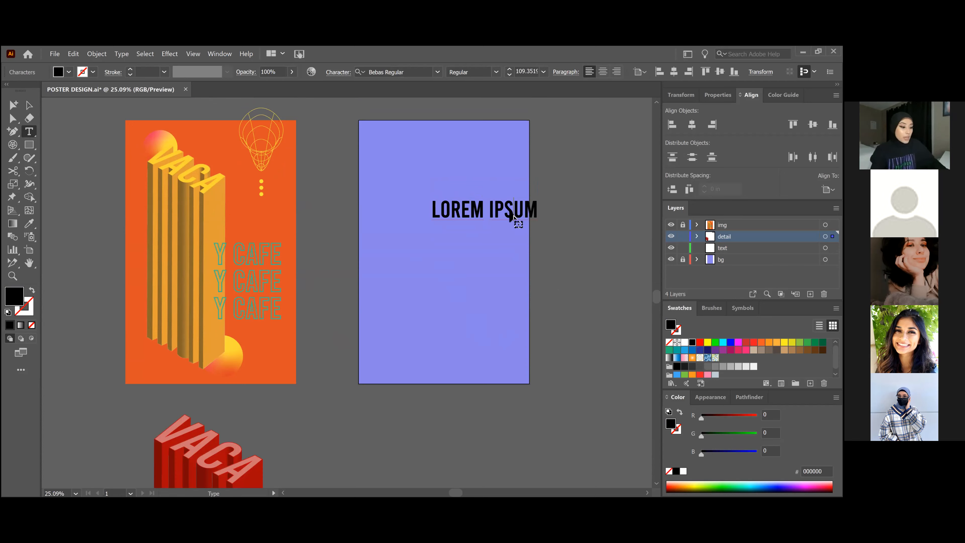
key(ctrl+a)
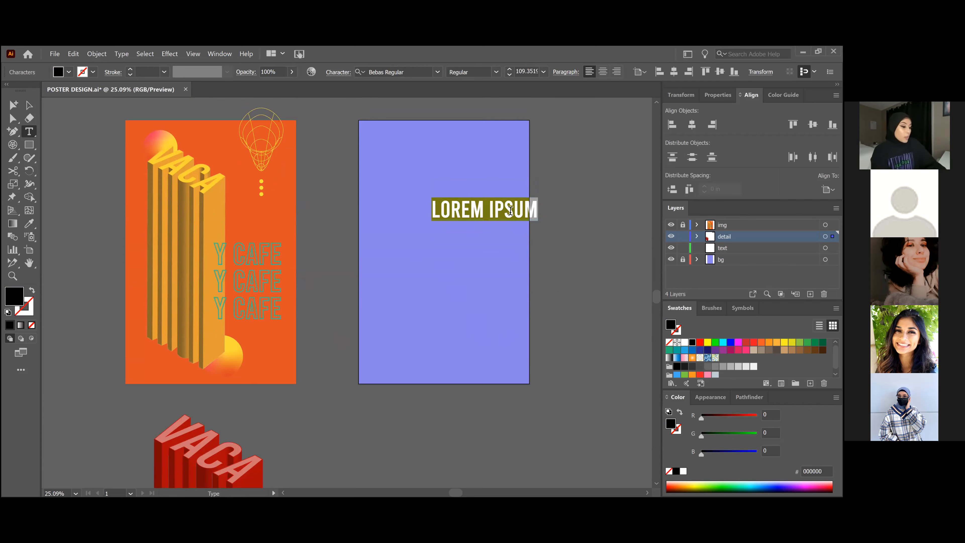
text(DESIGN)
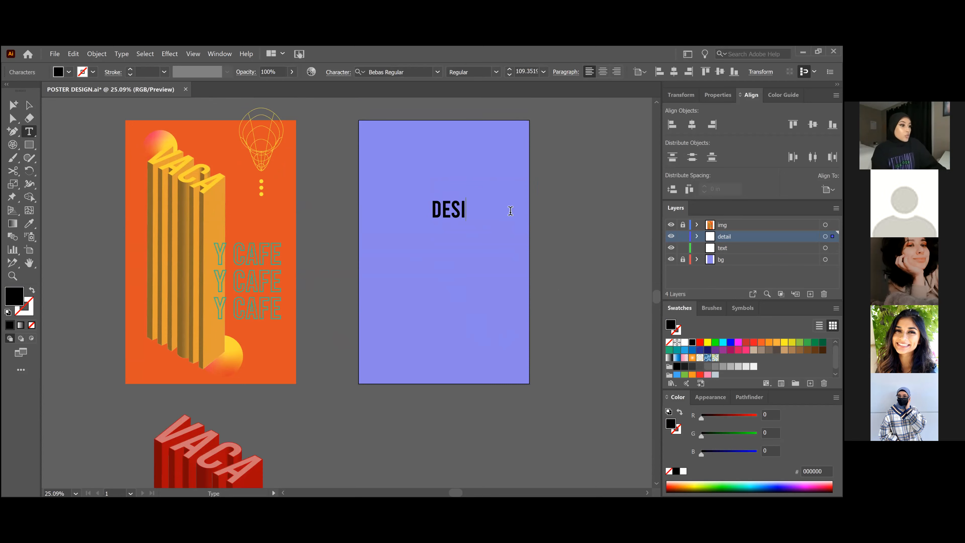
click(29, 105)
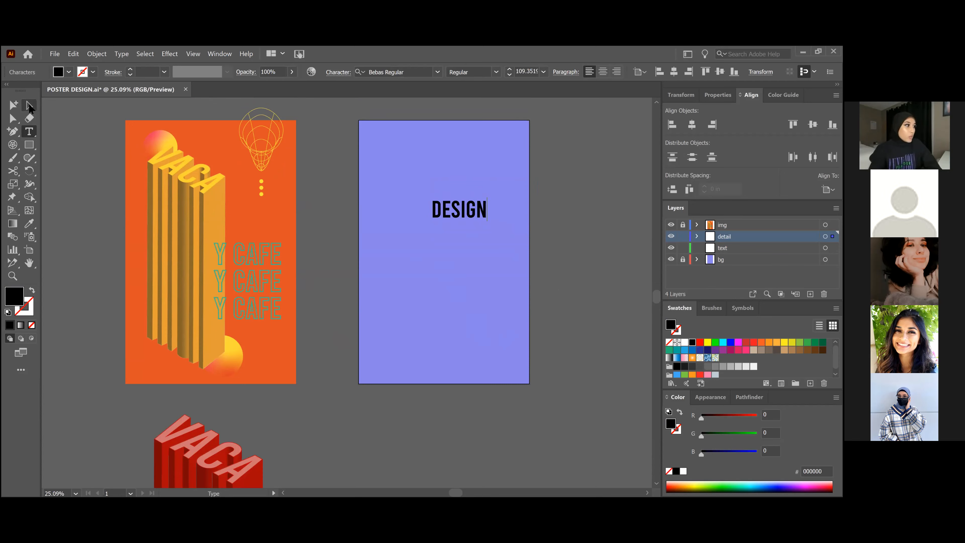
Step: Move the DESIGN text into the upper part of the purple artboard and scale it up to about 188 pt
drag(471, 217, 429, 199)
scroll(304, 298, down, 2)
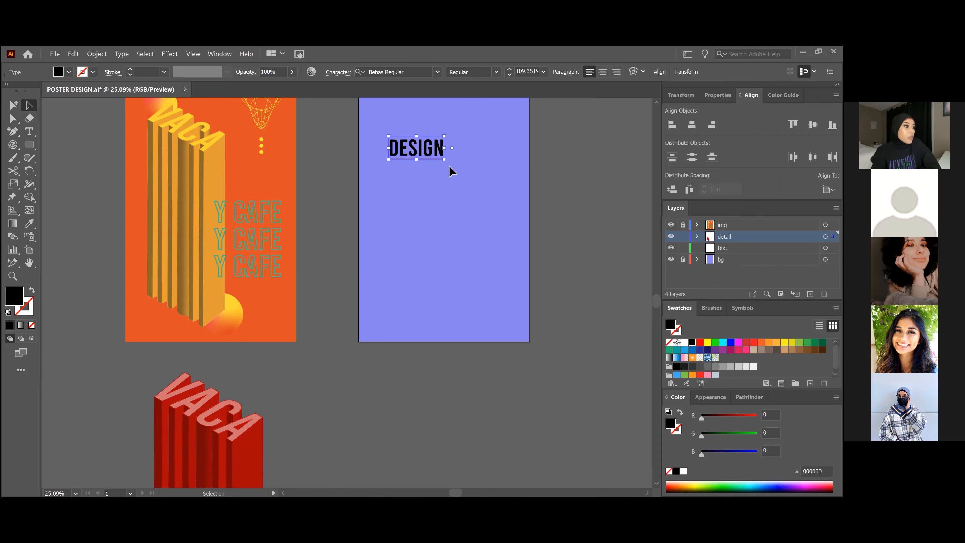
drag(445, 162, 485, 187)
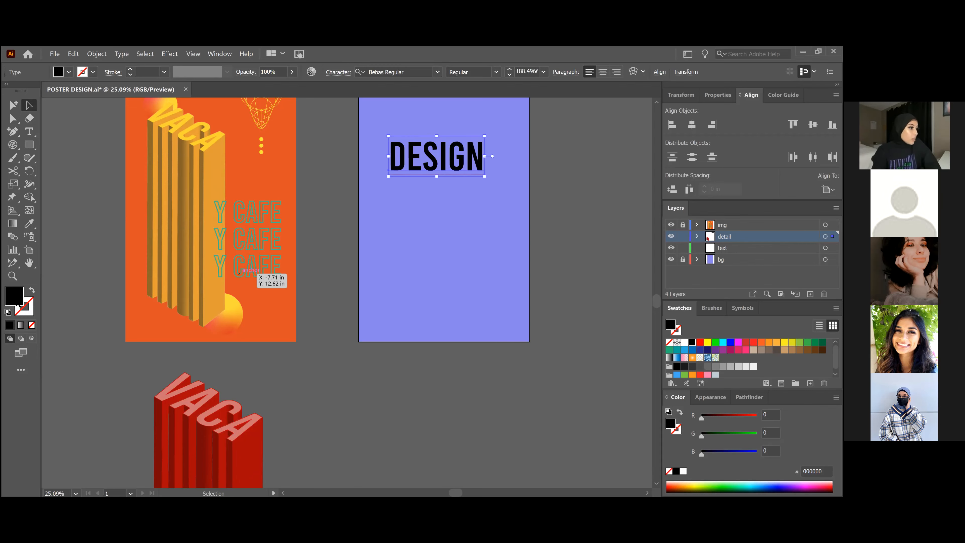
Step: Set the DESIGN text's fill color to yellow efdd5e
drag(266, 327, 264, 324)
mouse_move(229, 252)
mouse_down()
mouse_move(218, 219)
mouse_move(195, 212)
mouse_up()
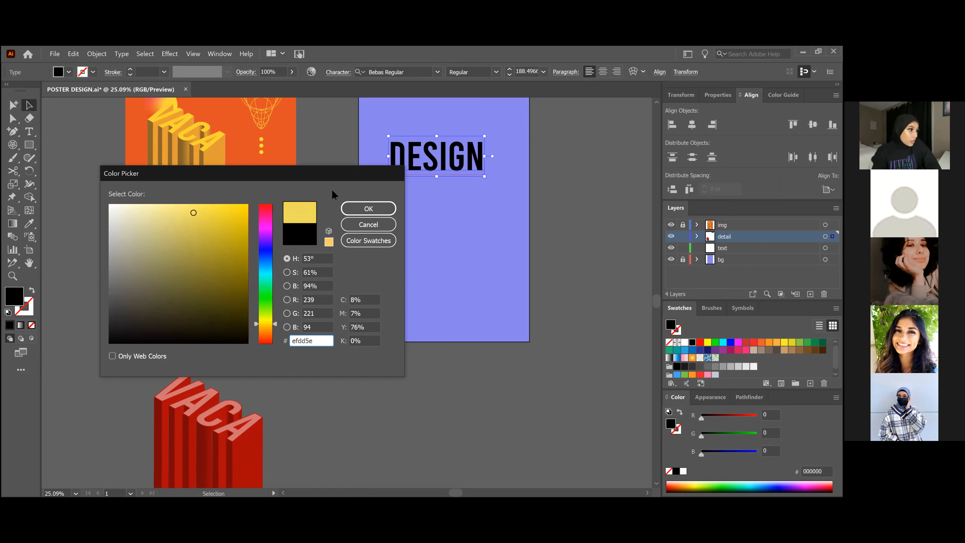
click(381, 206)
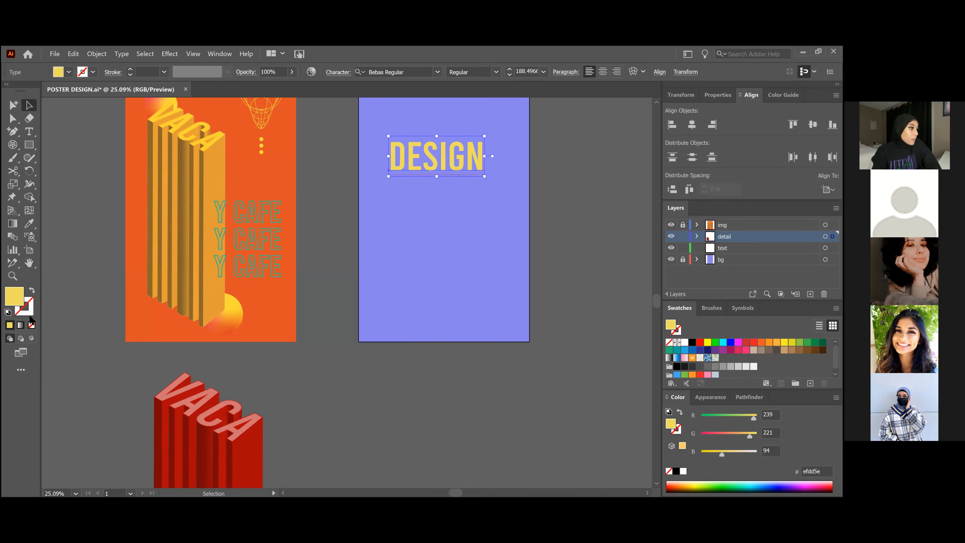
Step: Give the DESIGN text a dark golden ce9820 stroke with a weight of 3 pt
drag(262, 328, 261, 326)
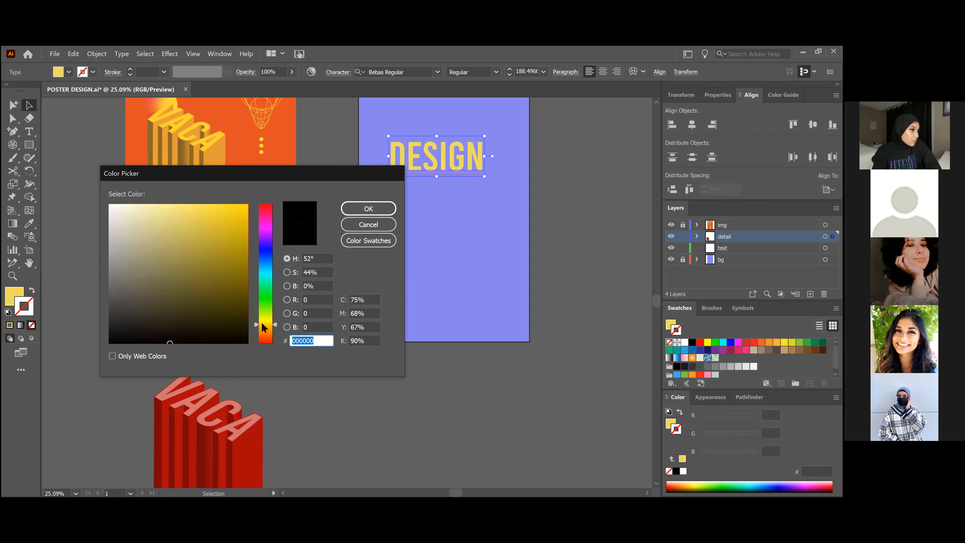
drag(262, 322, 262, 324)
drag(227, 230, 226, 229)
drag(259, 327, 256, 325)
drag(227, 228, 228, 230)
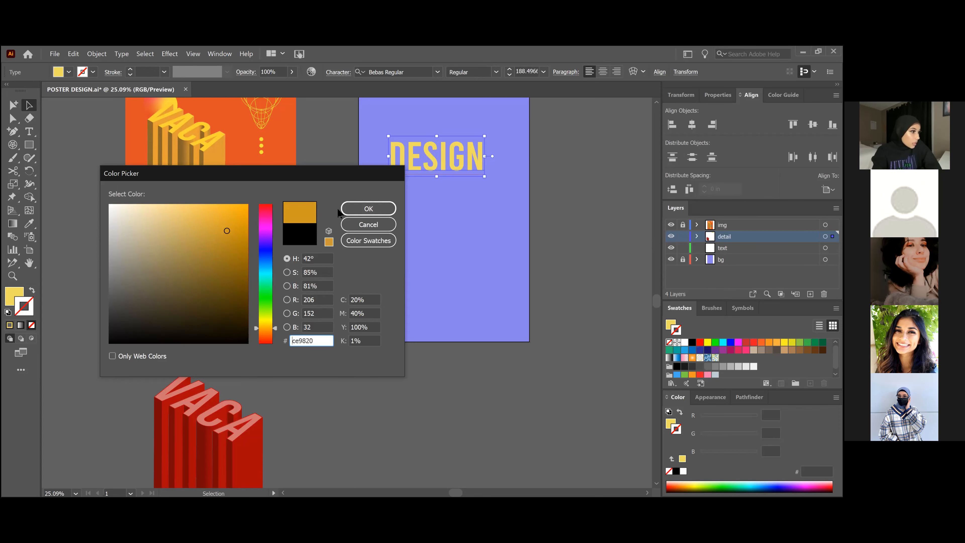
click(346, 202)
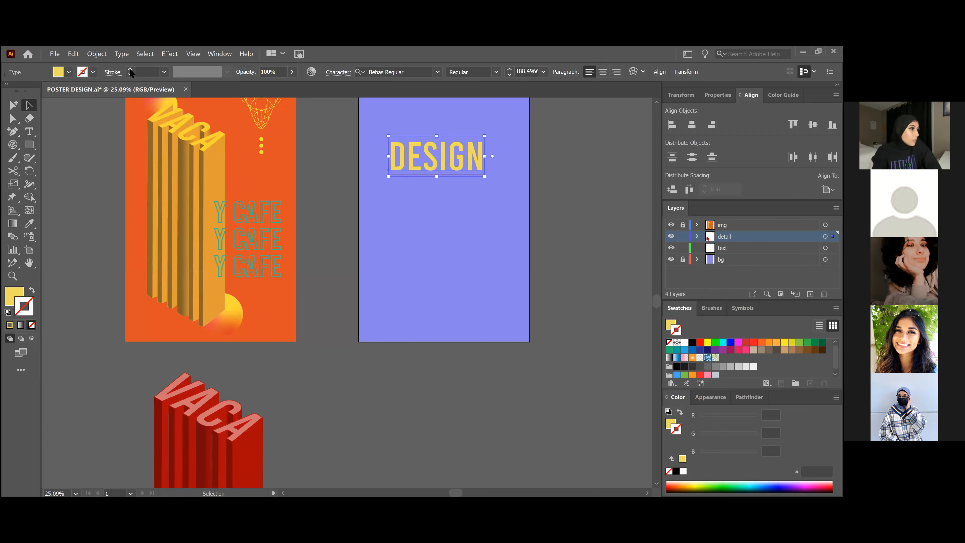
click(130, 69)
click(129, 69)
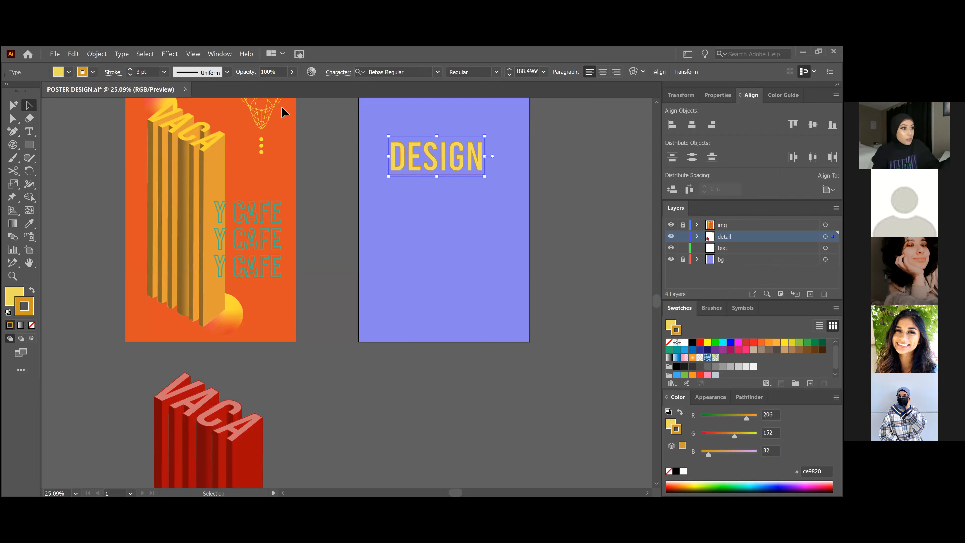
click(451, 177)
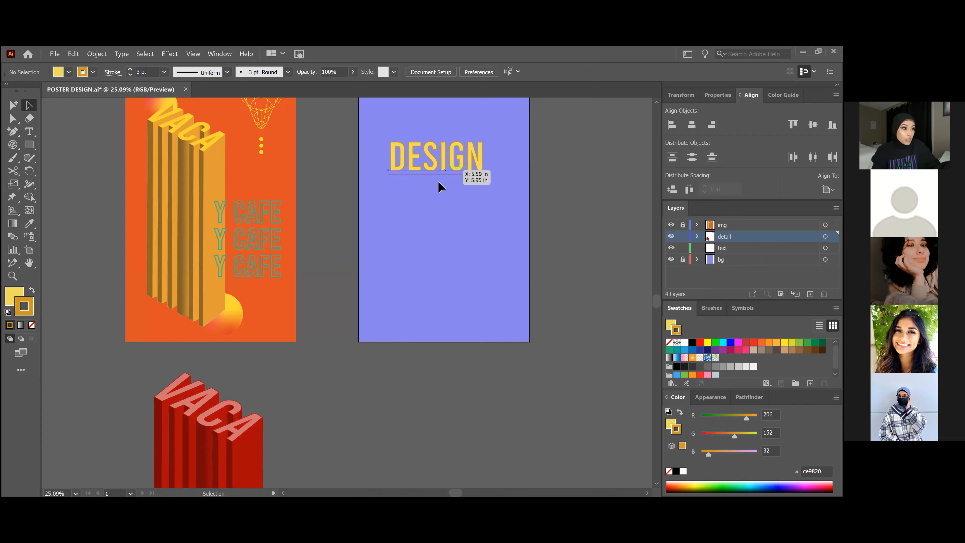
Step: Try stroke weights of 1 pt and 4 pt on the DESIGN text and return it to 3 pt
drag(437, 181, 430, 190)
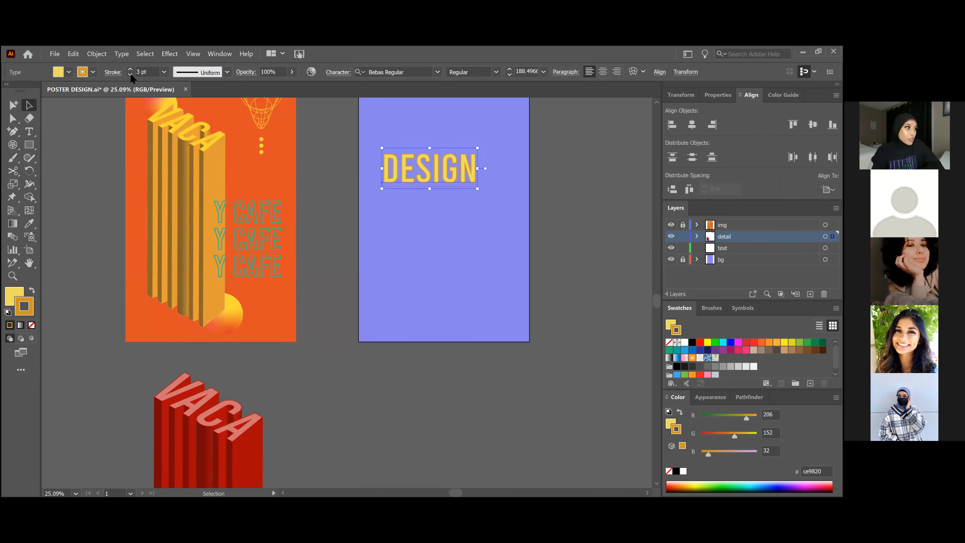
click(420, 265)
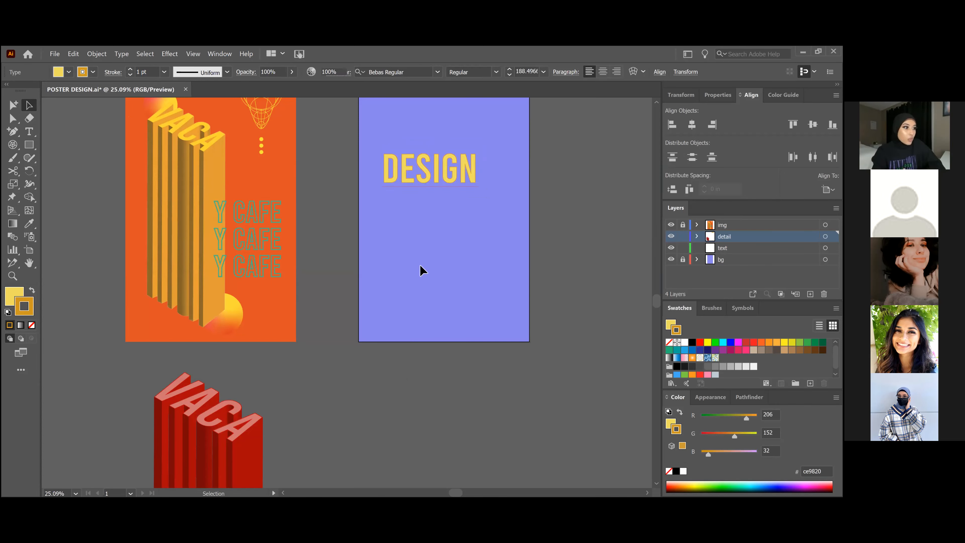
click(417, 162)
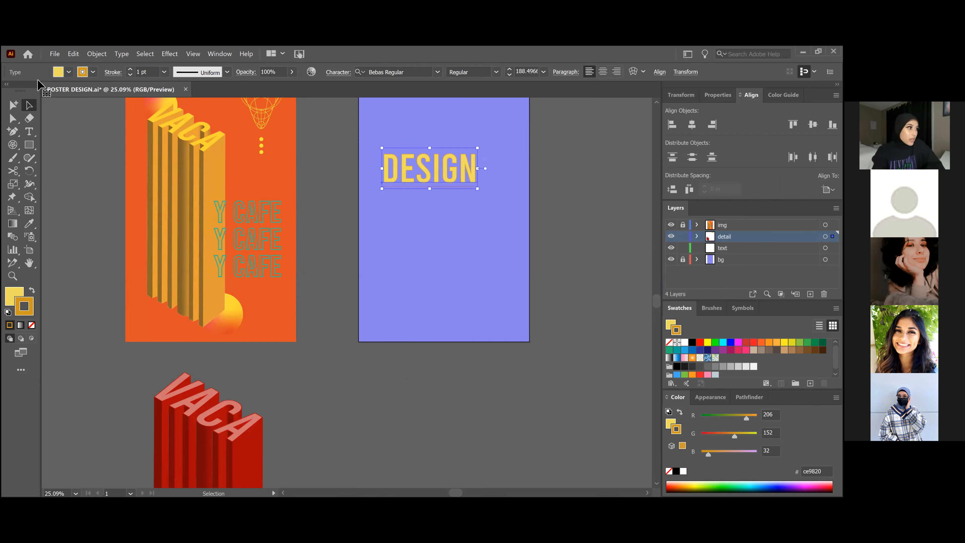
click(128, 69)
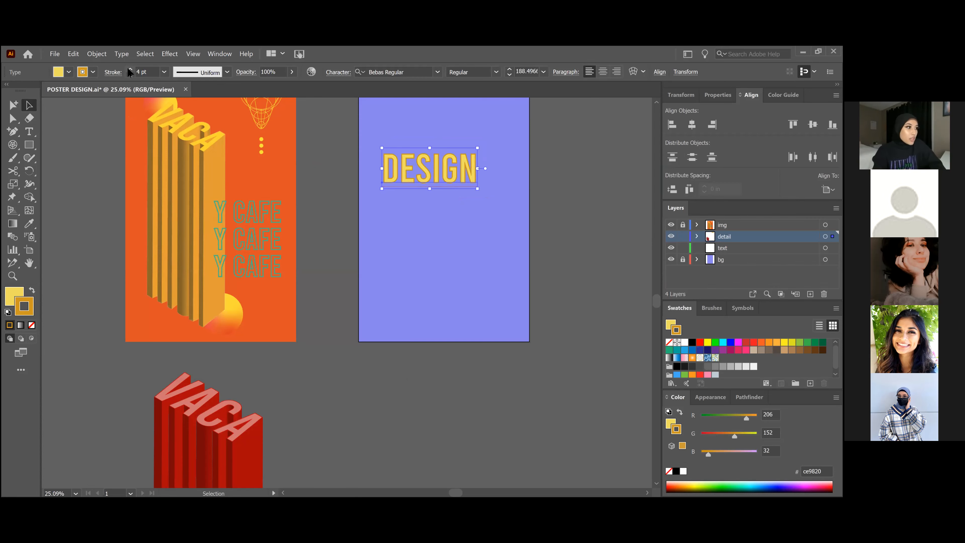
click(474, 224)
Step: Reposition the DESIGN text near the horizontal middle of the purple artboard's upper half
drag(468, 186, 458, 203)
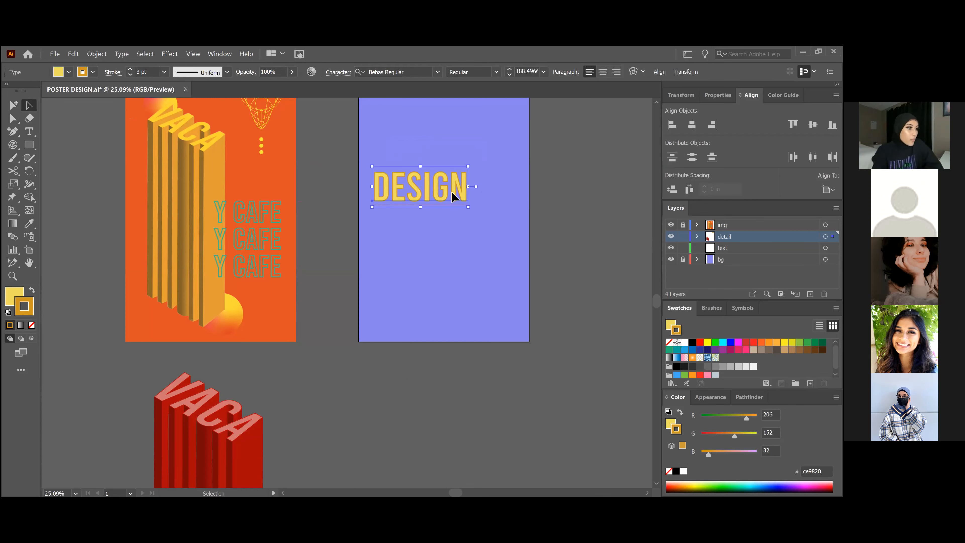
scroll(478, 281, up, 3)
drag(465, 261, 462, 231)
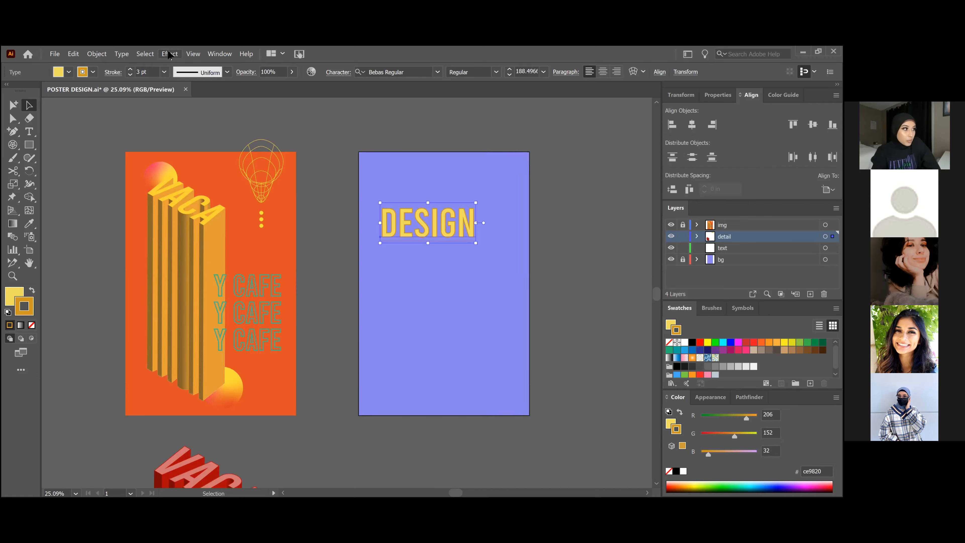
Step: Apply the 3D Extrude & Bevel effect to the DESIGN text with the Isometric Top position
click(169, 54)
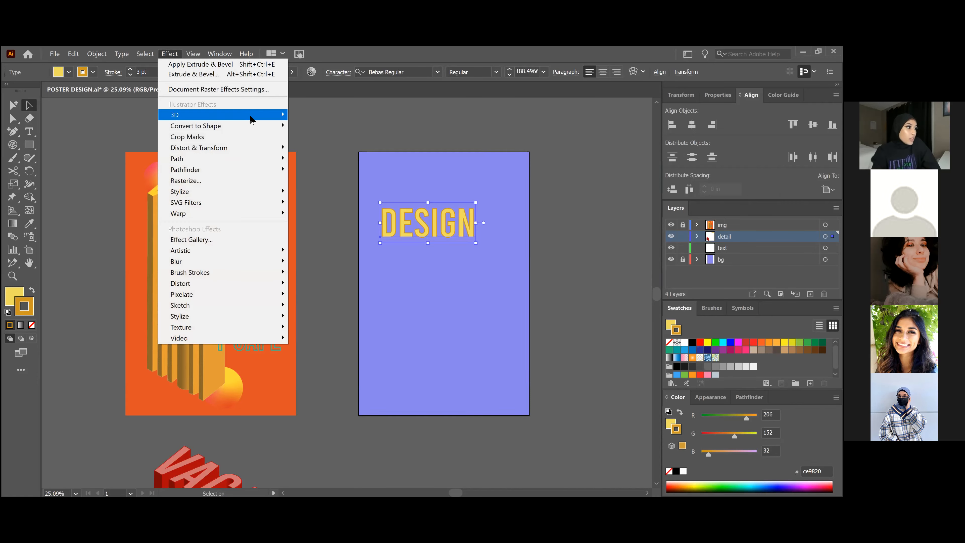
mouse_move(259, 118)
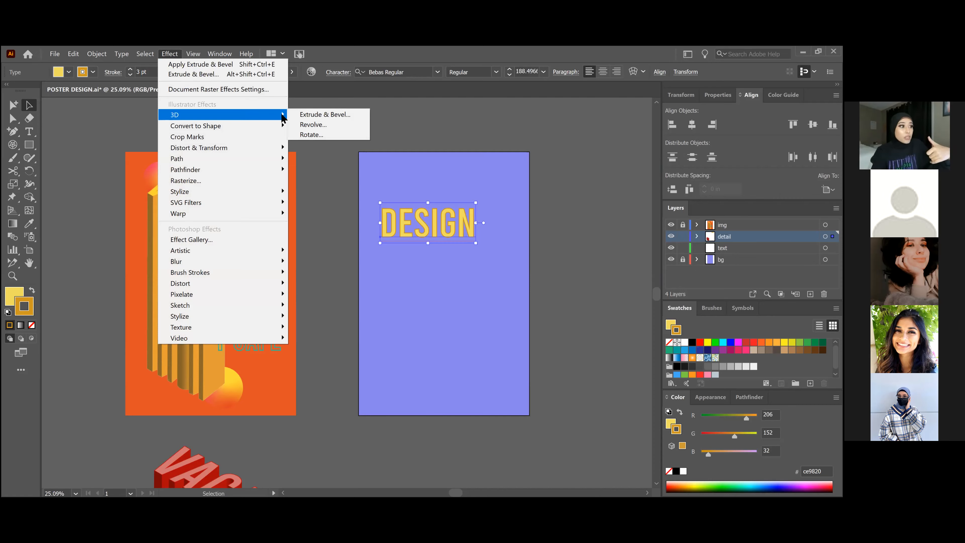
click(298, 114)
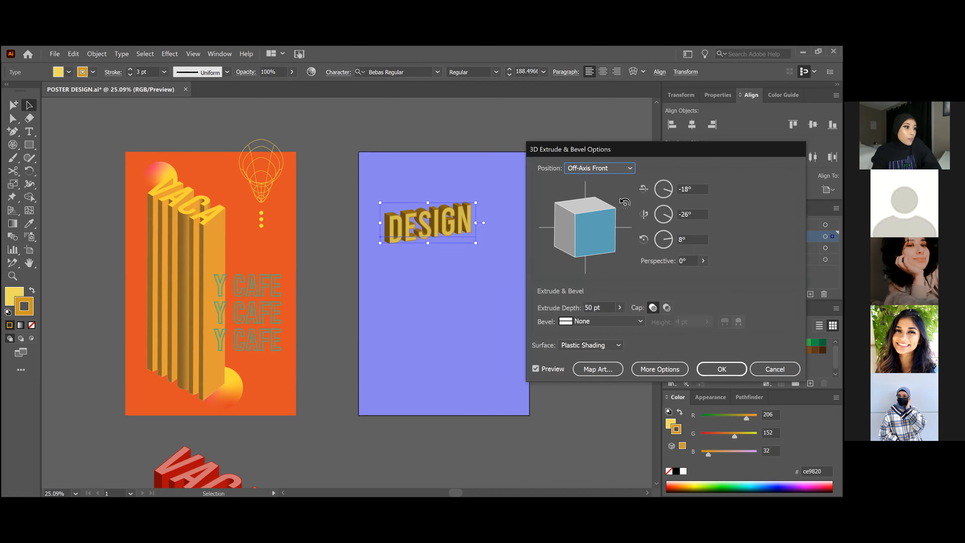
mouse_move(592, 245)
mouse_down()
mouse_move(597, 222)
mouse_move(601, 239)
mouse_move(570, 229)
mouse_move(592, 216)
mouse_move(579, 217)
mouse_move(601, 246)
mouse_move(595, 228)
mouse_up()
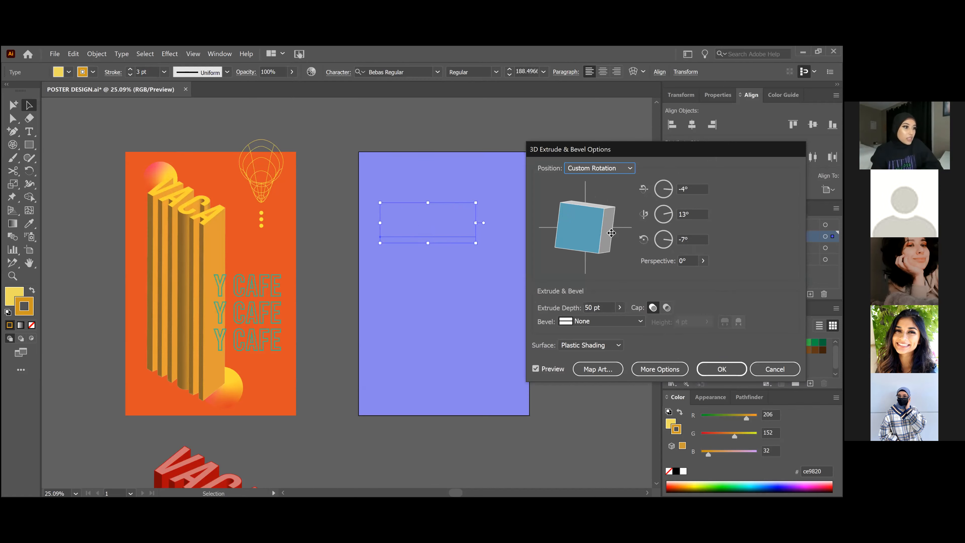
click(618, 171)
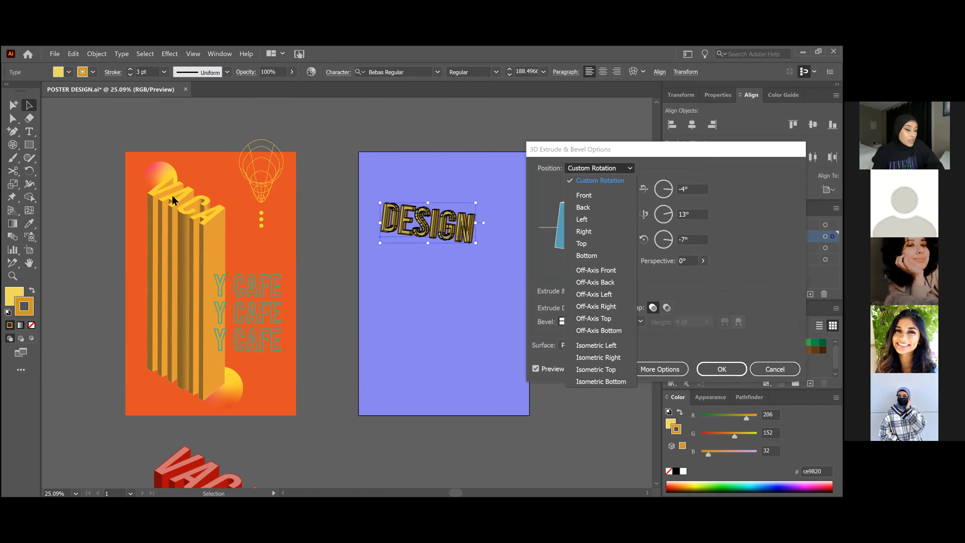
click(602, 367)
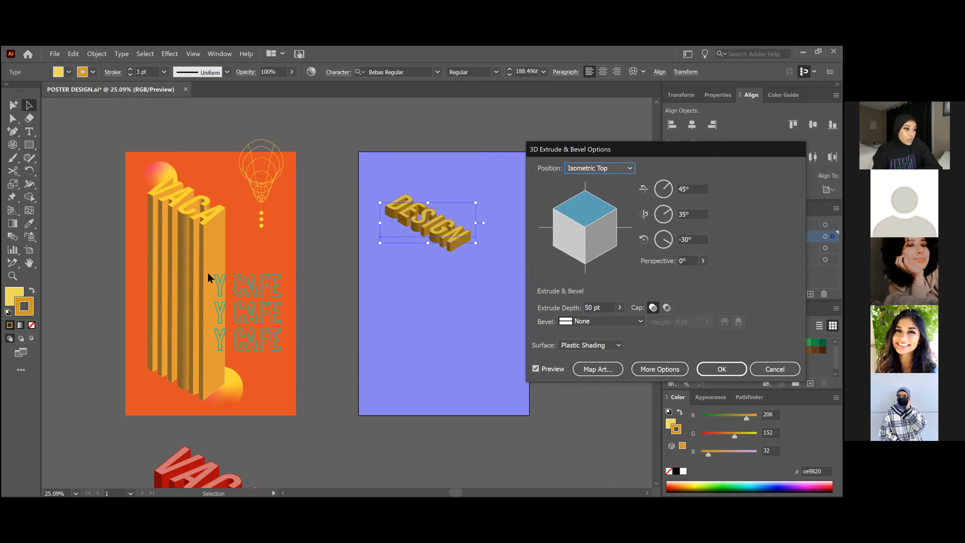
Step: Set the DESIGN text's extrude depth to 550 pt and apply the effect
click(616, 307)
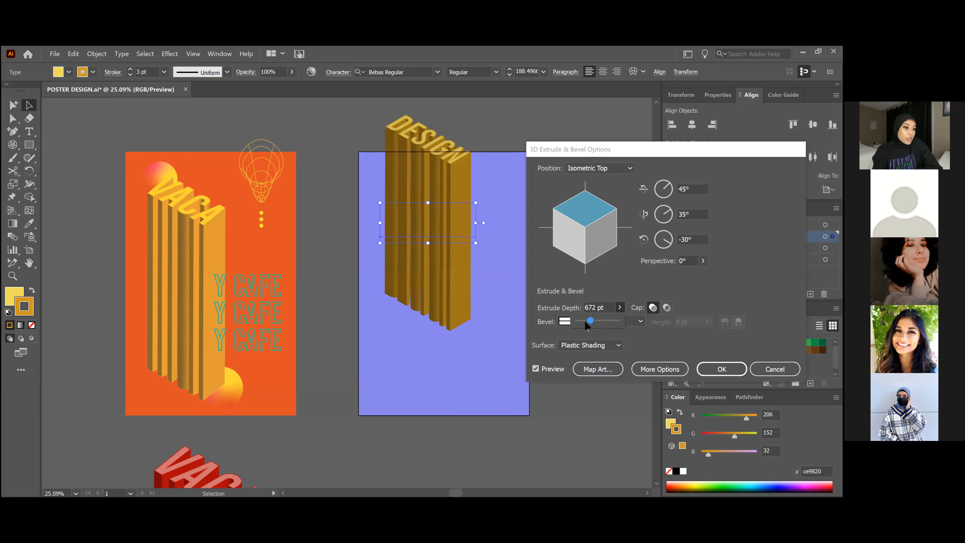
drag(585, 322, 583, 322)
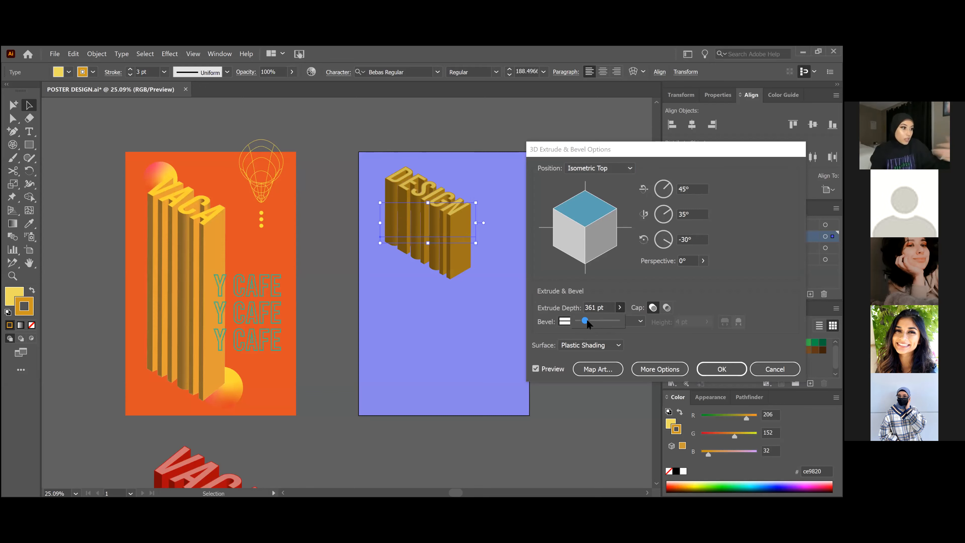
drag(586, 321, 589, 320)
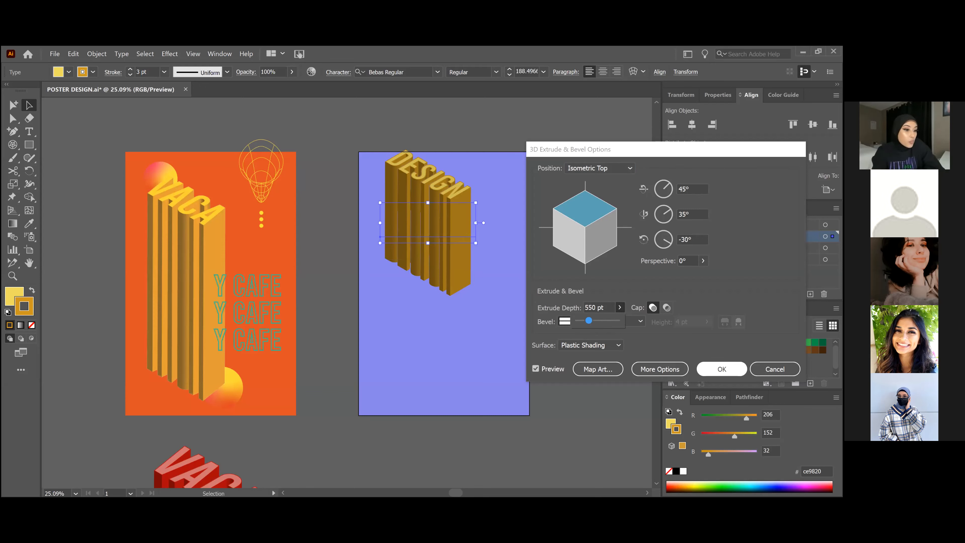
key(Return)
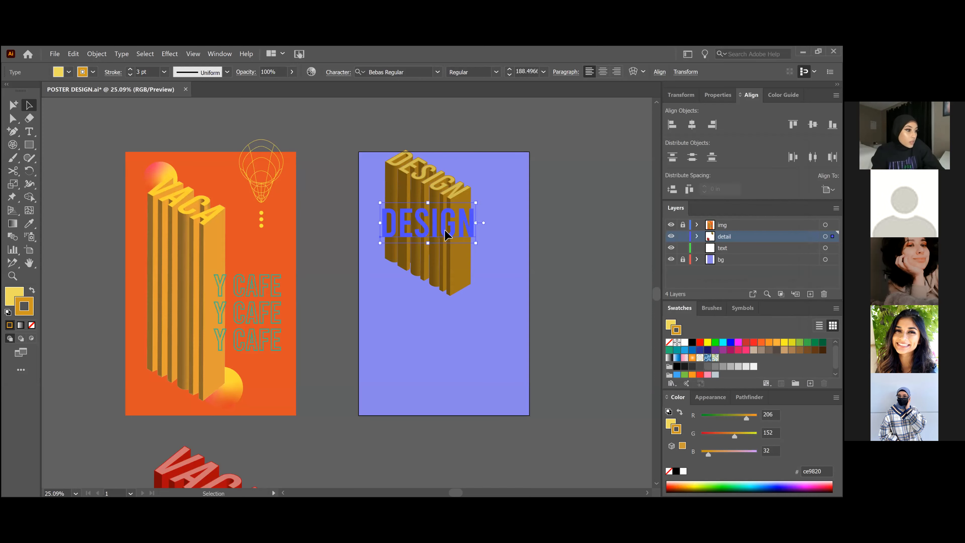
Step: Move the extruded DESIGN text lower on the purple artboard, scaling it up and then down to about 155 pt
drag(471, 251, 465, 270)
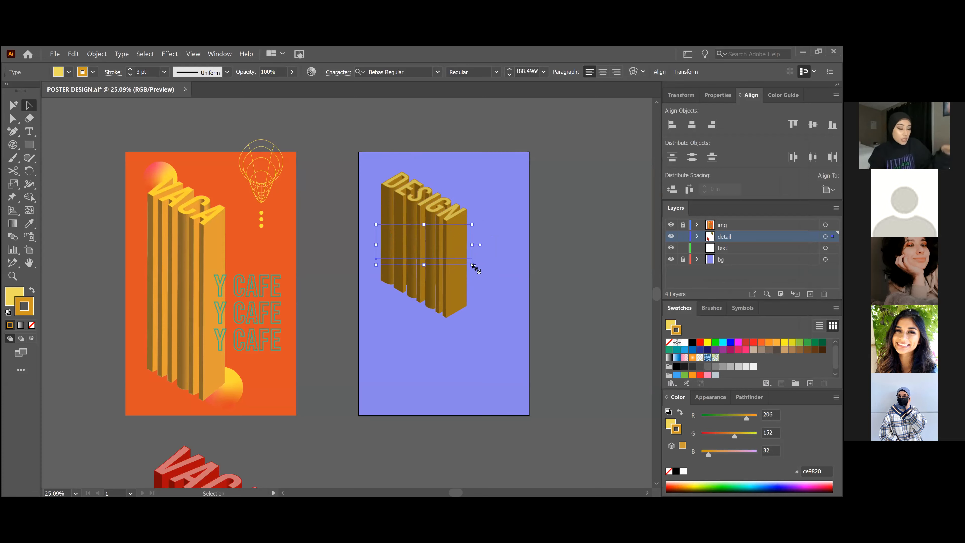
drag(501, 292, 533, 327)
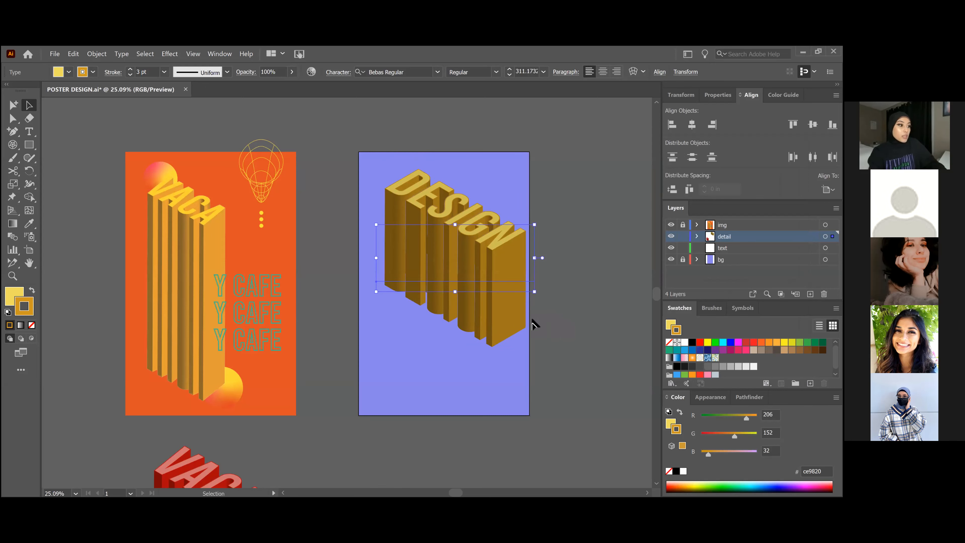
mouse_move(483, 258)
mouse_down()
mouse_move(518, 272)
mouse_move(479, 244)
mouse_move(448, 238)
mouse_move(482, 286)
mouse_move(523, 316)
mouse_move(504, 299)
mouse_move(526, 283)
mouse_move(491, 271)
mouse_up()
drag(457, 243, 450, 293)
drag(472, 319, 447, 301)
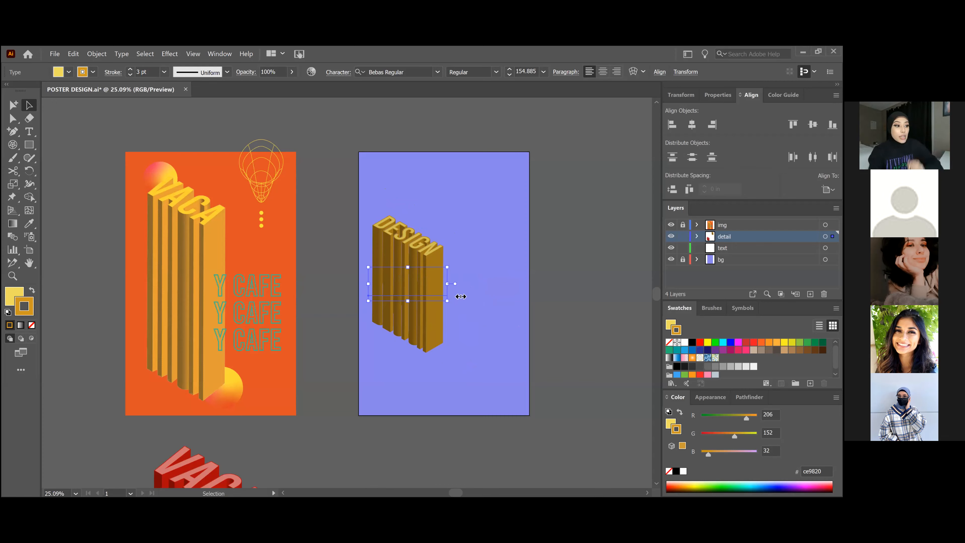
Step: Try stretching the DESIGN text disproportionately, undo it, and enlarge the text proportionally to about 178 pt
drag(542, 283, 542, 284)
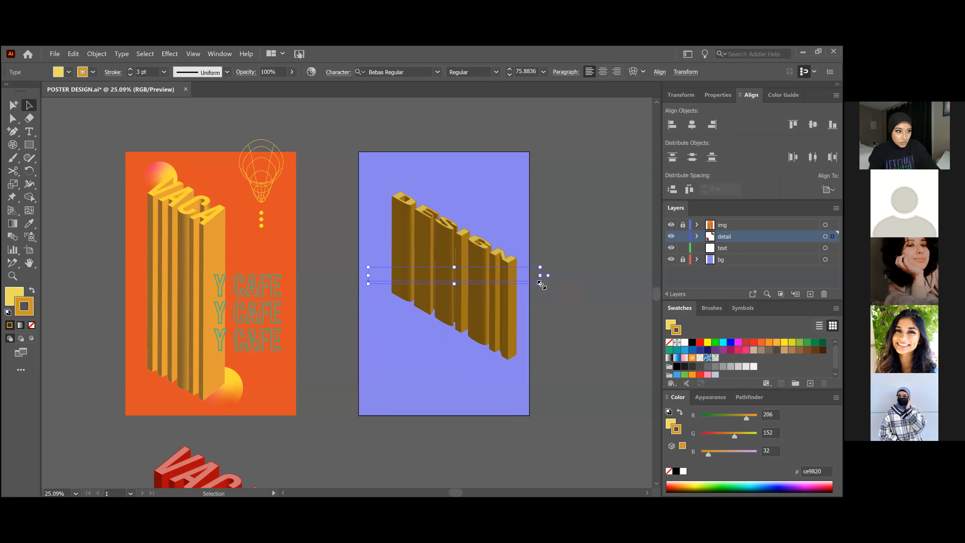
key(a)
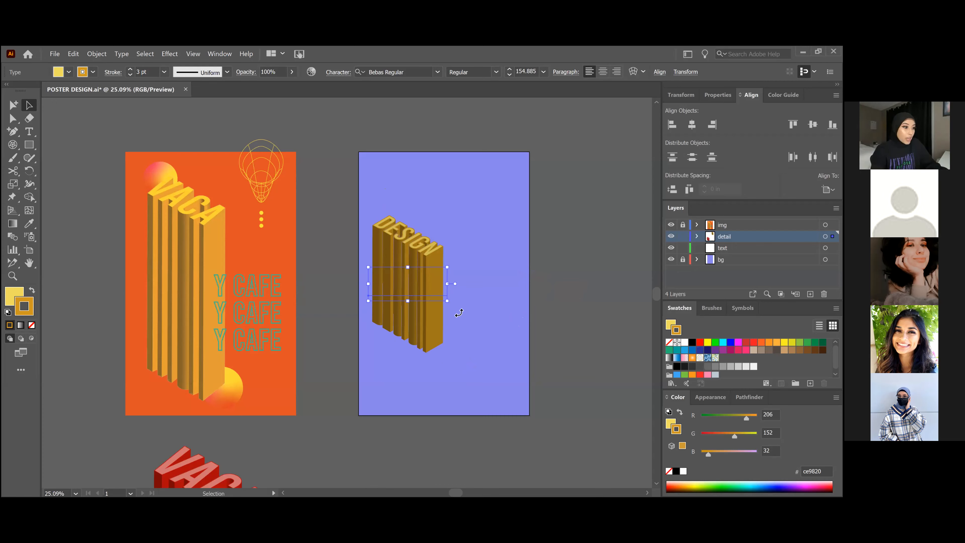
drag(448, 303, 460, 315)
click(484, 264)
click(437, 295)
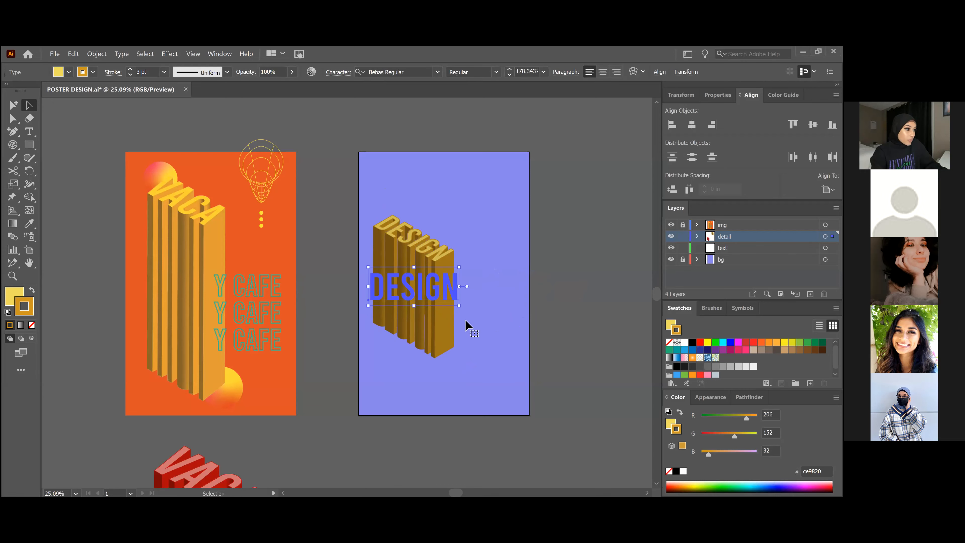
Step: Enlarge the DESIGN text slightly more and place it near the purple artboard's left edge, in the upper half
drag(463, 310, 472, 285)
key(ctrl+z)
key(ctrl+z)
mouse_move(438, 278)
mouse_down()
mouse_move(441, 286)
mouse_move(476, 268)
mouse_move(444, 300)
mouse_move(440, 344)
mouse_move(446, 299)
mouse_move(436, 267)
mouse_up()
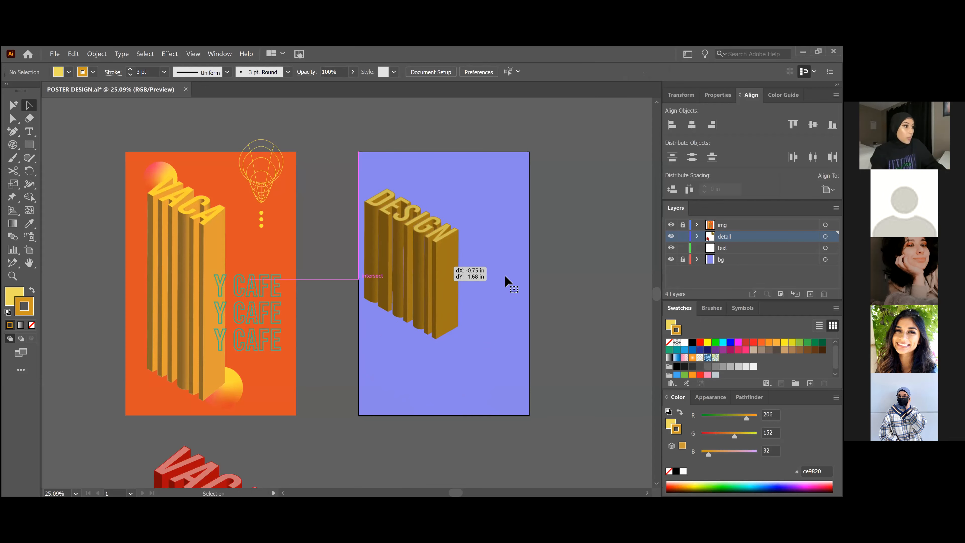
drag(505, 275, 504, 275)
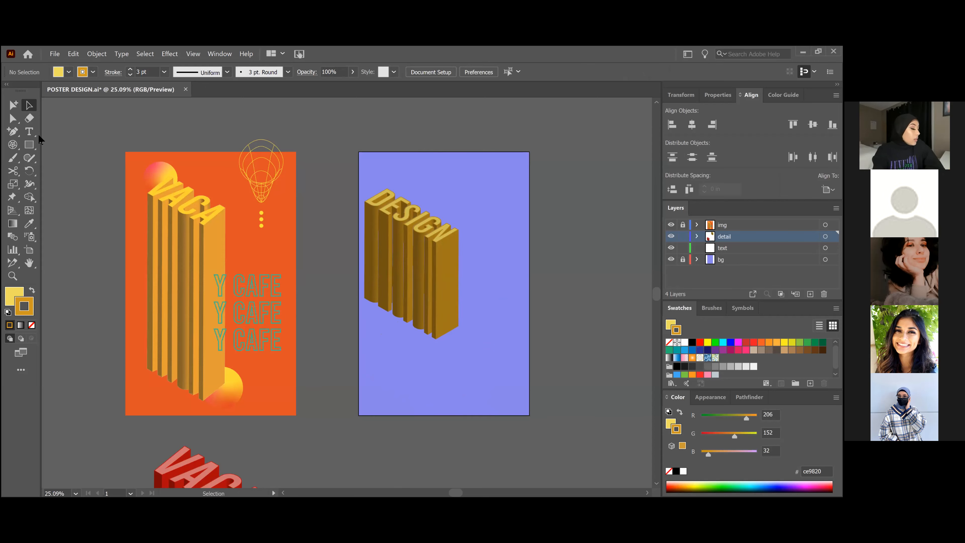
Step: Try an area type box with a few sample letters across the purple artboard's right edge
click(30, 133)
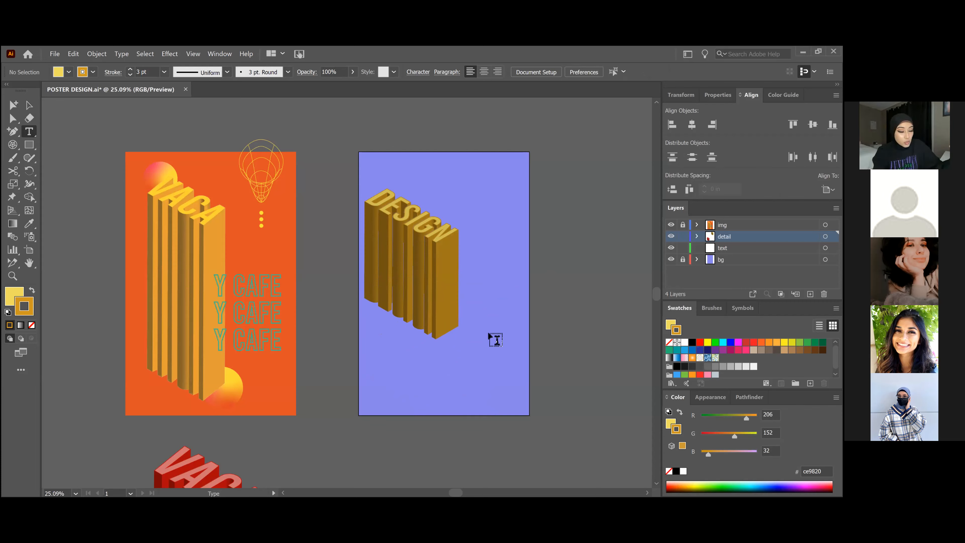
click(500, 338)
key(Escape)
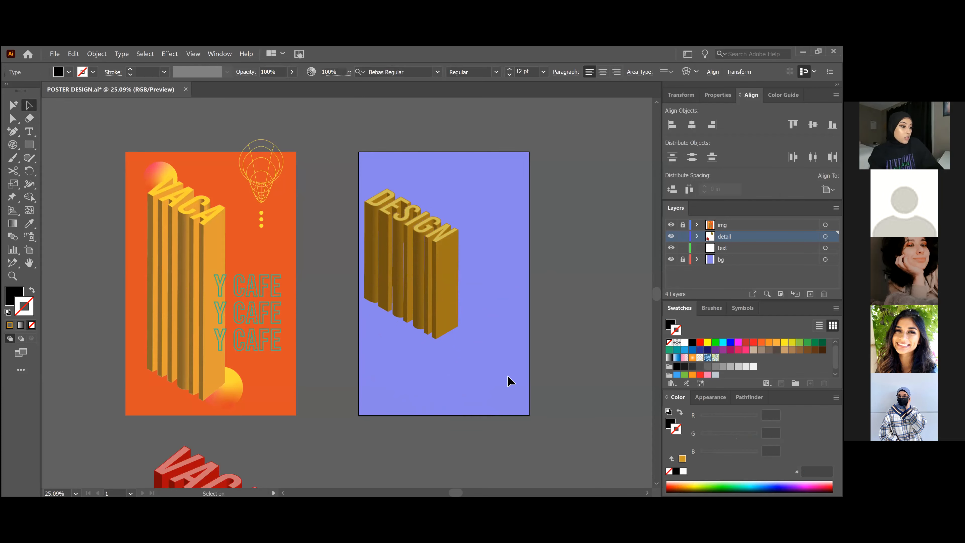
click(493, 351)
key(t)
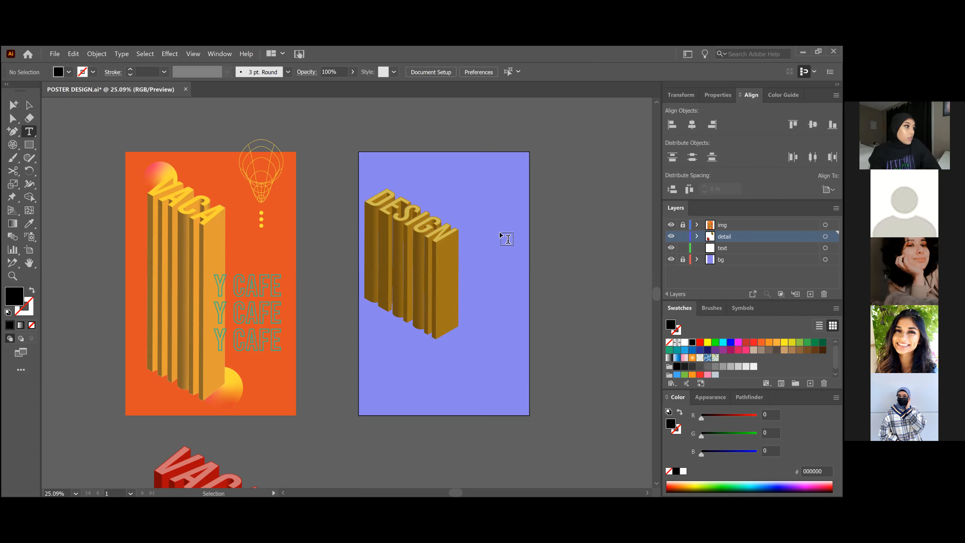
drag(497, 190, 592, 258)
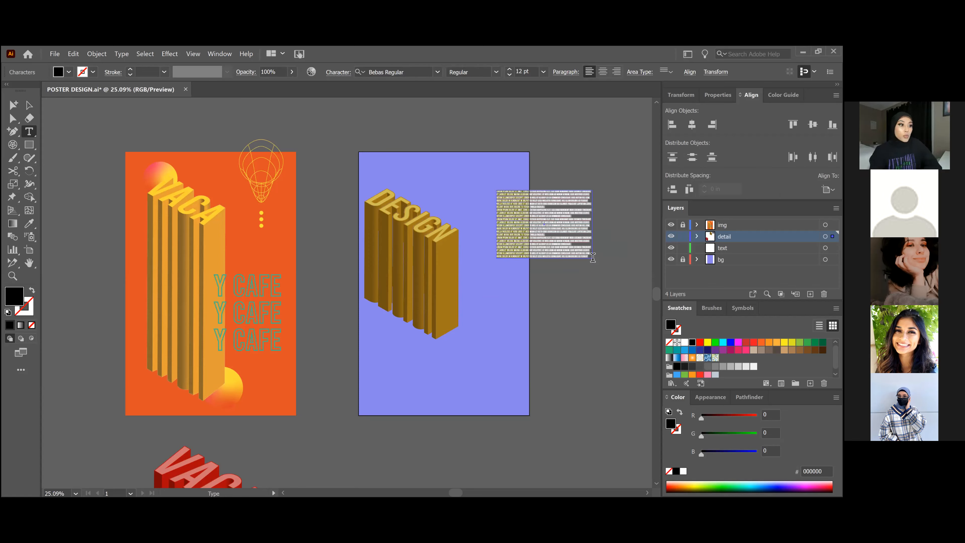
text(dfhadf)
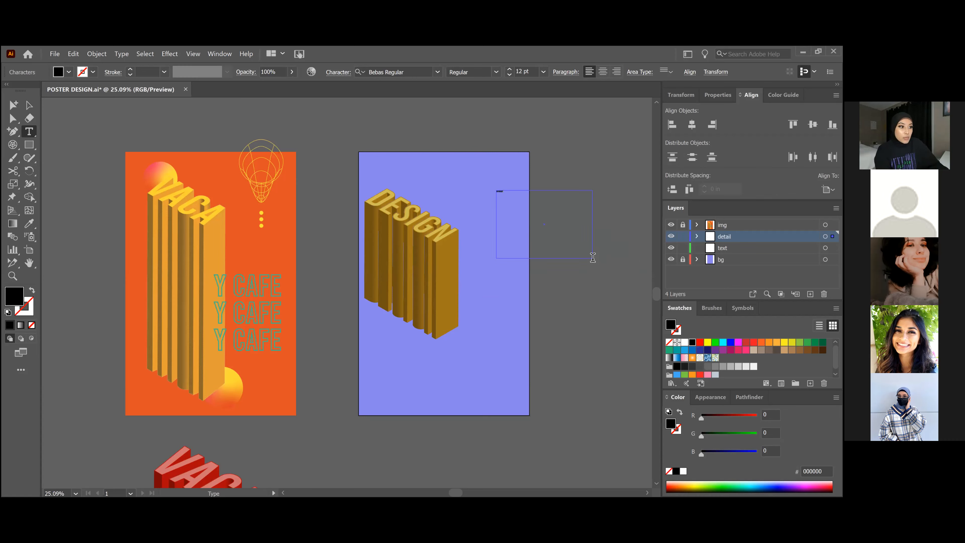
key(Escape)
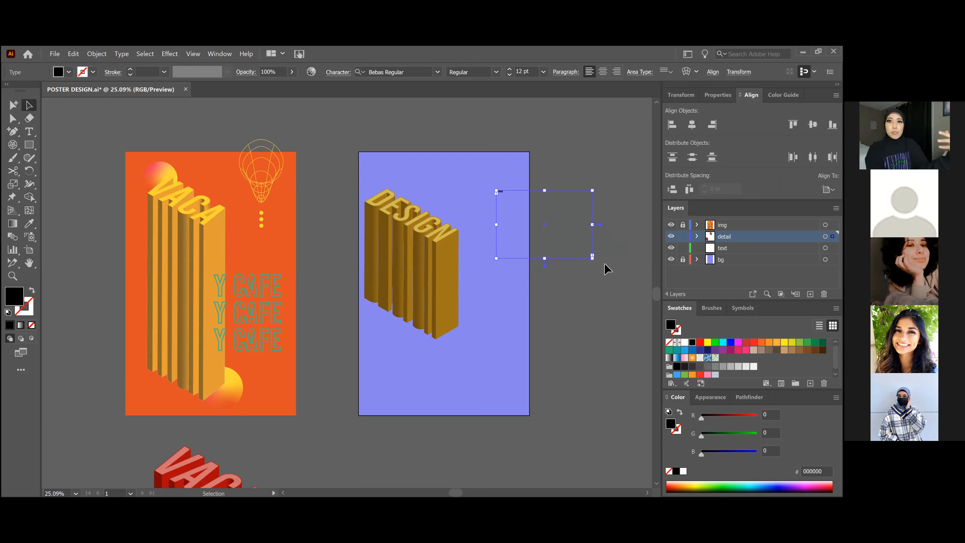
click(607, 269)
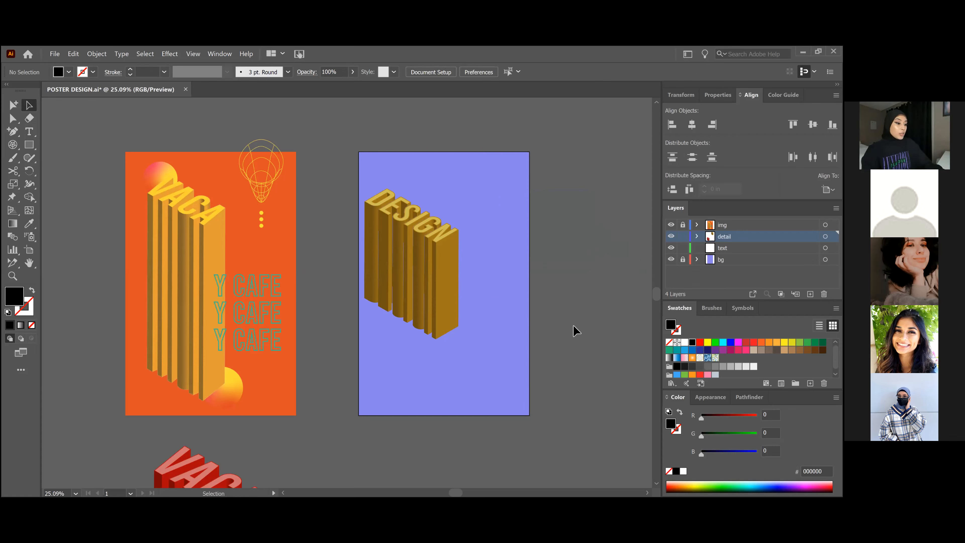
Step: Add the point text ART to the upper right of the DESIGN text and scale it to about 85 pt
key(t)
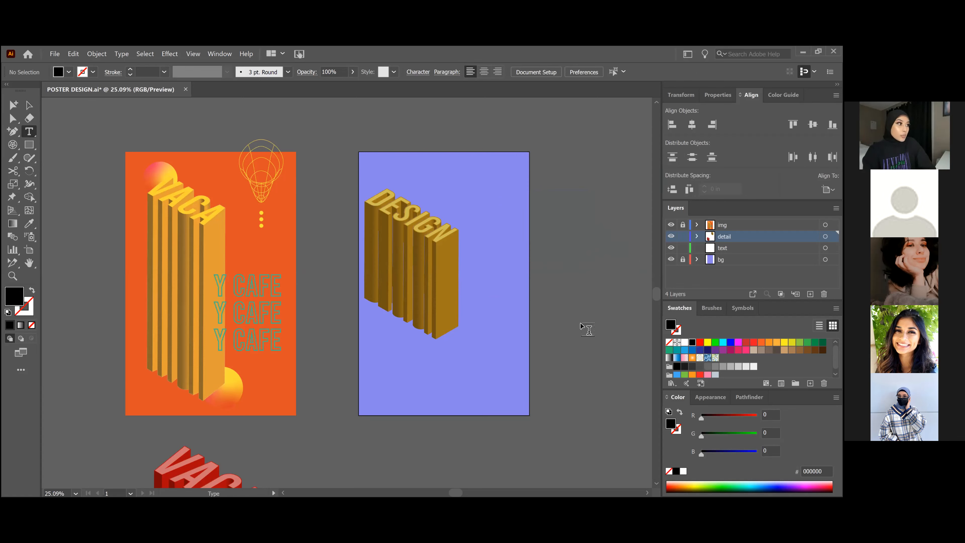
key(z)
drag(516, 283, 532, 231)
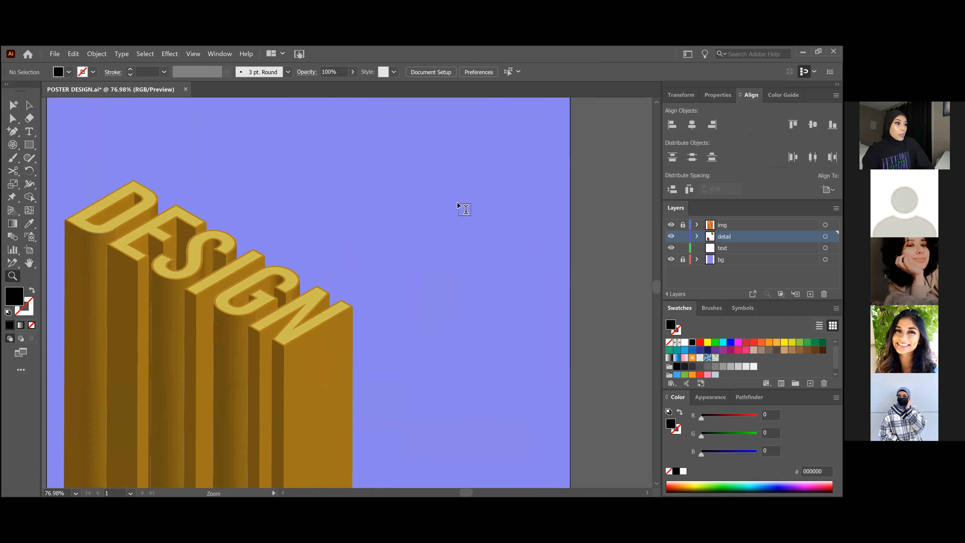
click(442, 181)
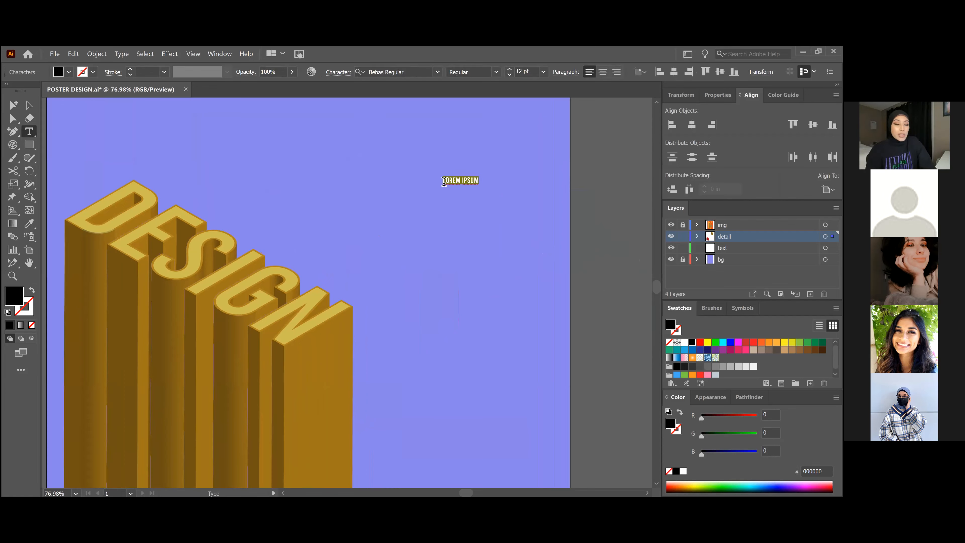
key(BackSpace)
click(29, 105)
drag(445, 188, 519, 230)
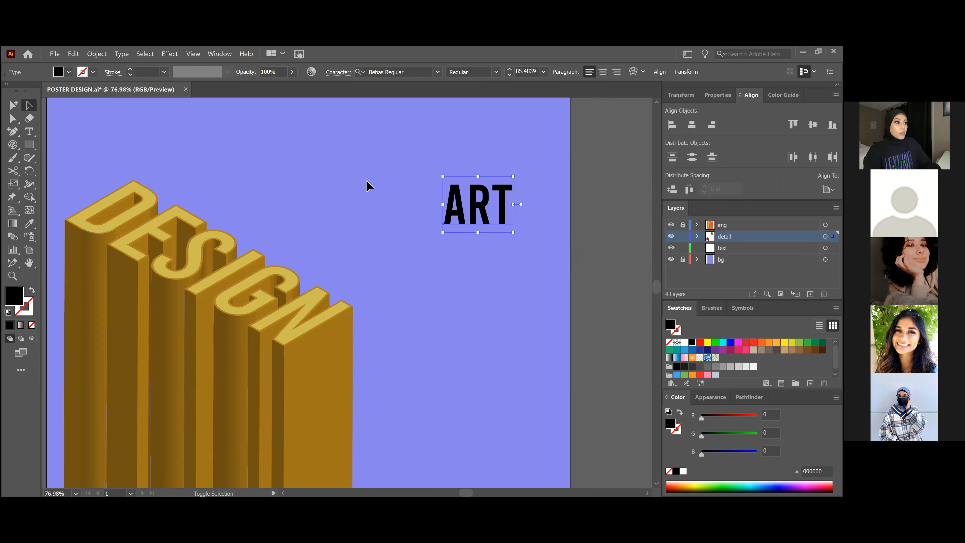
Step: Try a placeholder area type box between the DESIGN and ART texts and delete it
key(t)
drag(262, 139, 425, 265)
key(Escape)
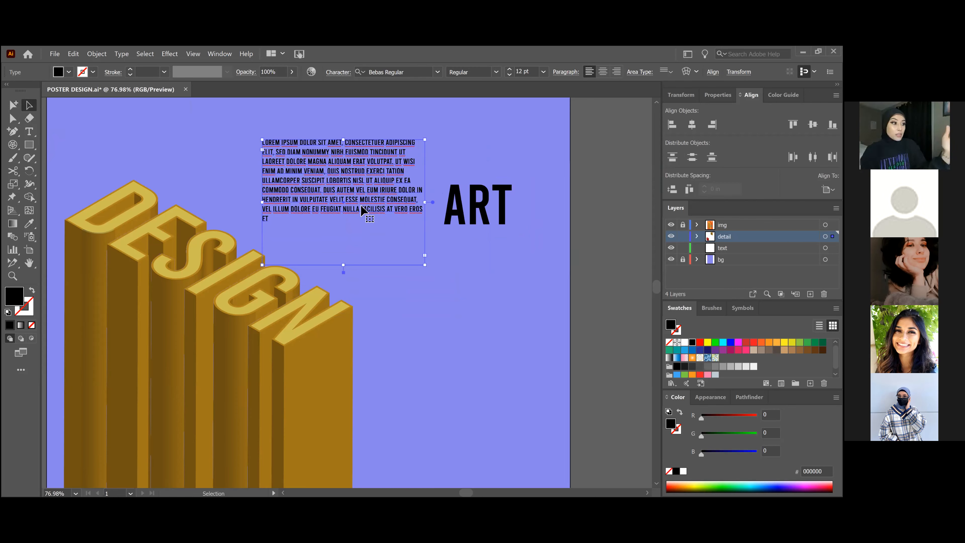
key(Delete)
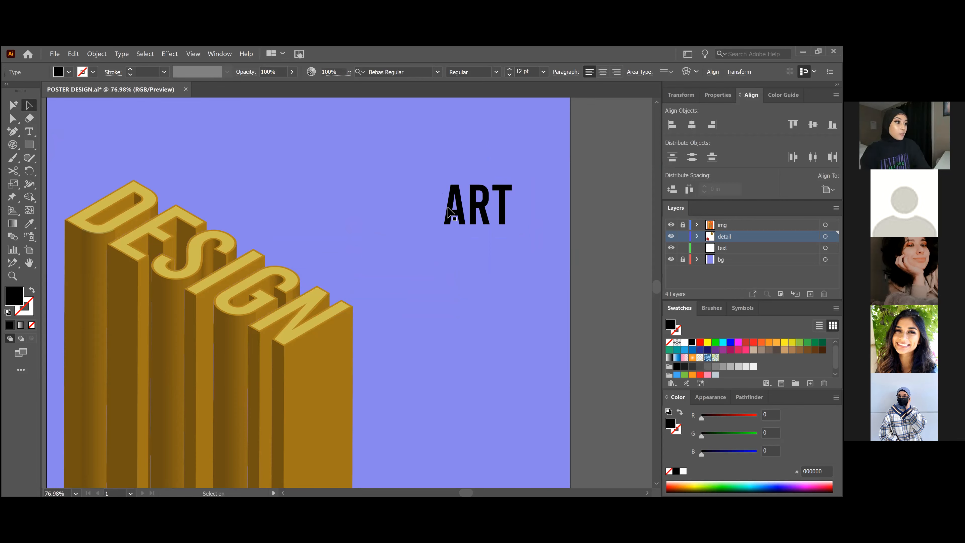
Step: Enlarge the ART text to about 172 pt and position it beside the right face of the extruded DESIGN text
drag(485, 207, 410, 225)
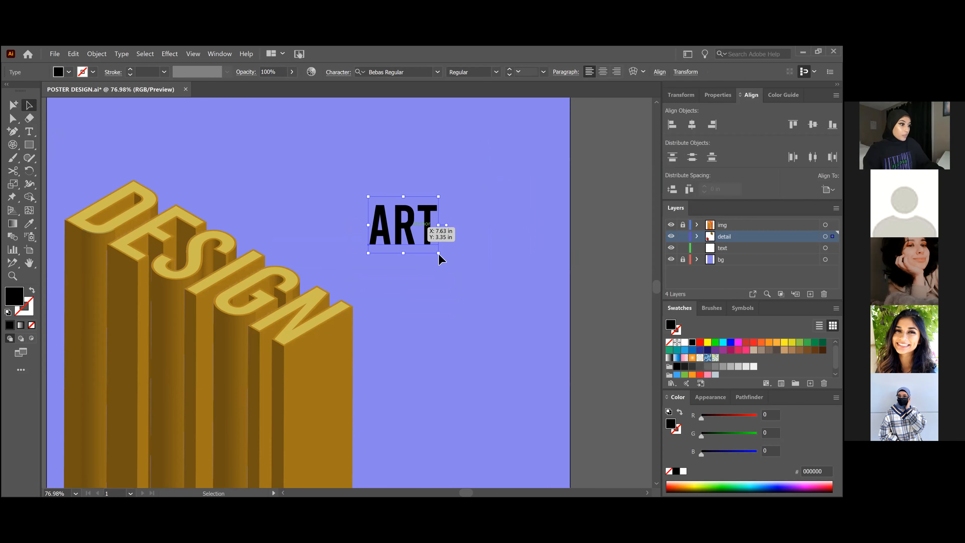
drag(438, 253, 508, 322)
key(z)
drag(385, 206, 266, 238)
scroll(465, 240, down, 3)
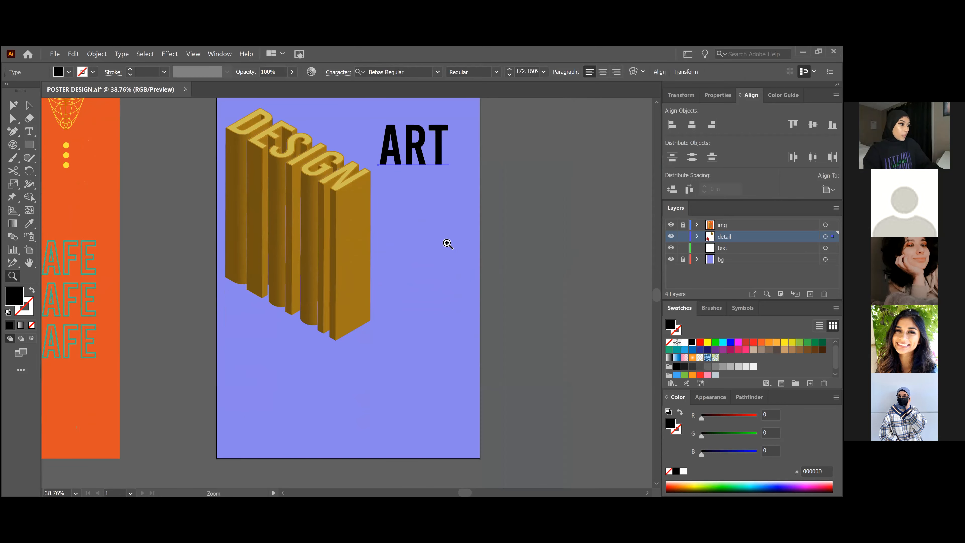
drag(447, 243, 430, 241)
click(459, 250)
drag(369, 223, 319, 250)
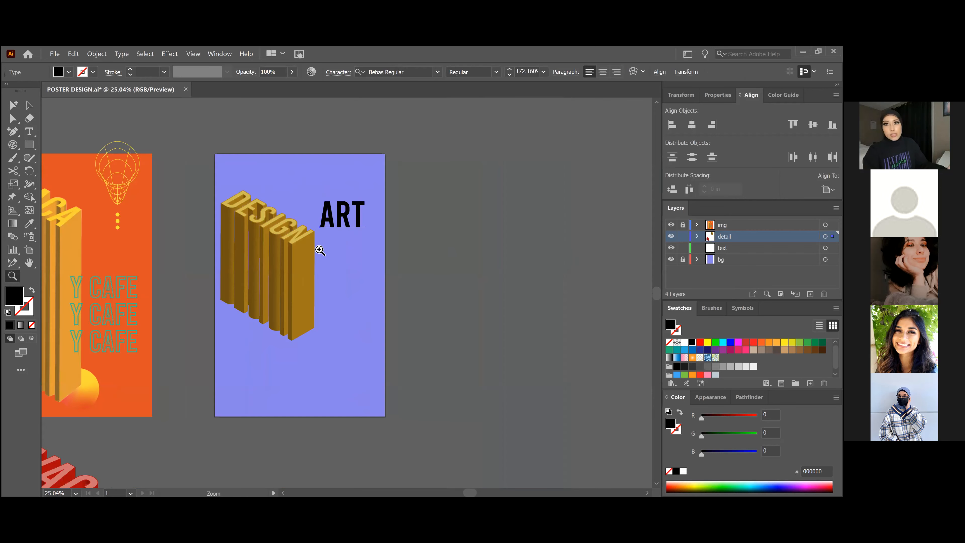
drag(319, 214, 396, 270)
key(a)
scroll(193, 284, down, 2)
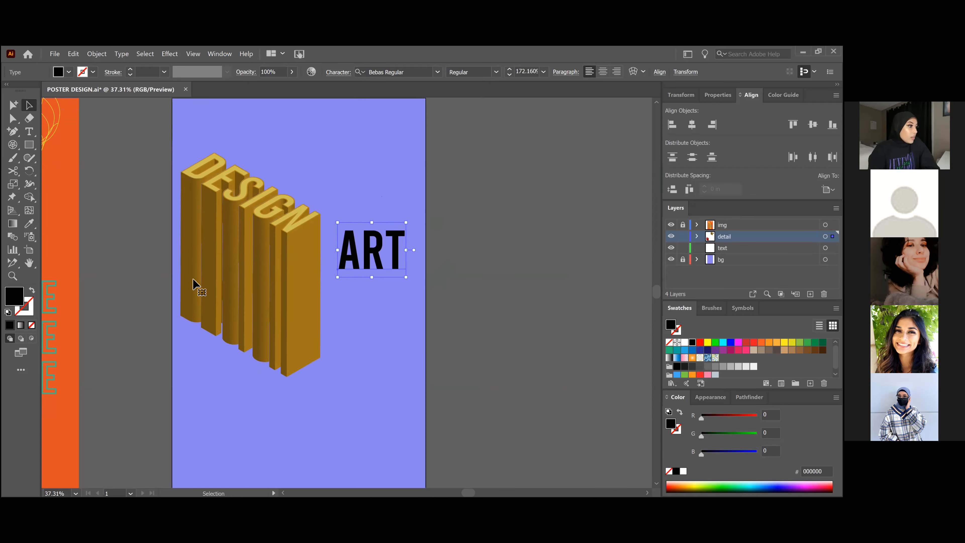
Step: Swap the ART text's fill and stroke to leave only a black outline, and set the stroke weight to 5 pt
scroll(193, 284, down, 1)
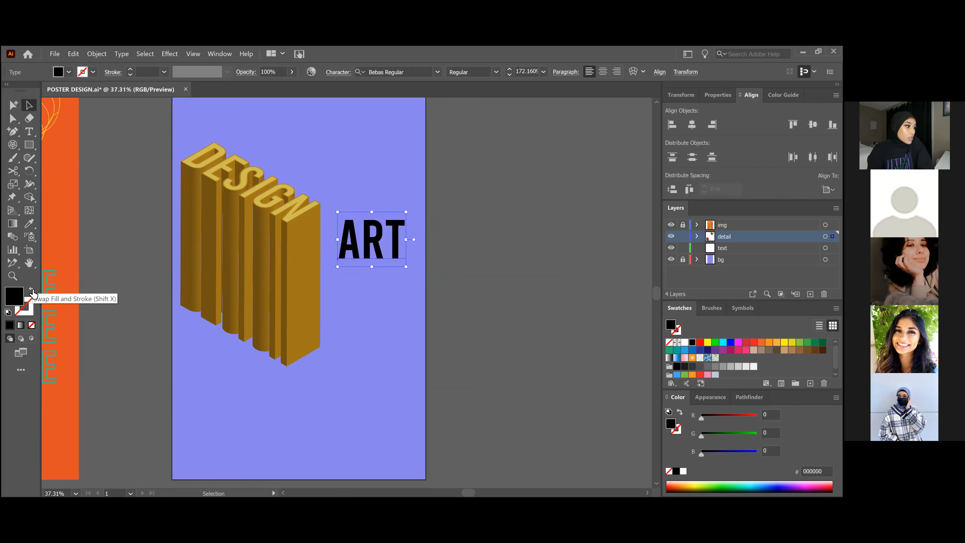
click(32, 291)
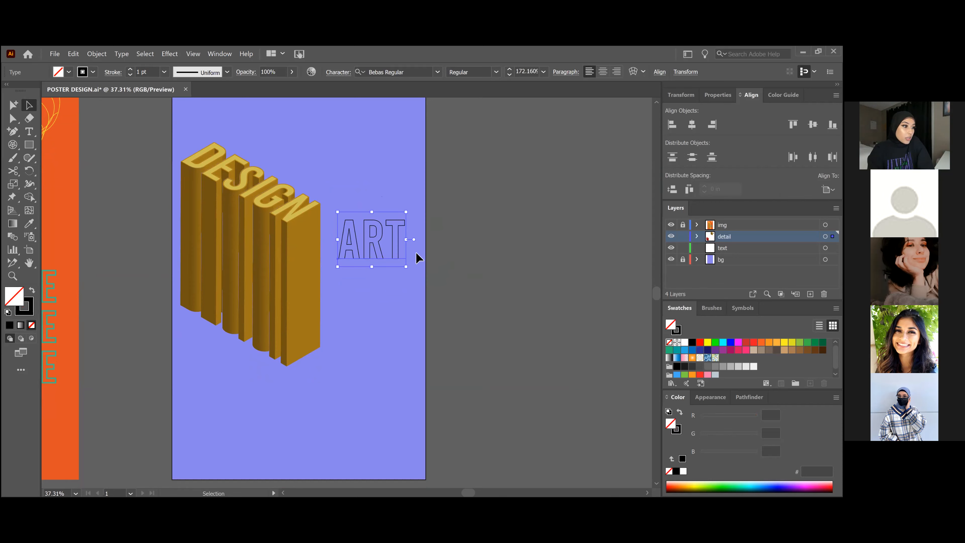
click(403, 306)
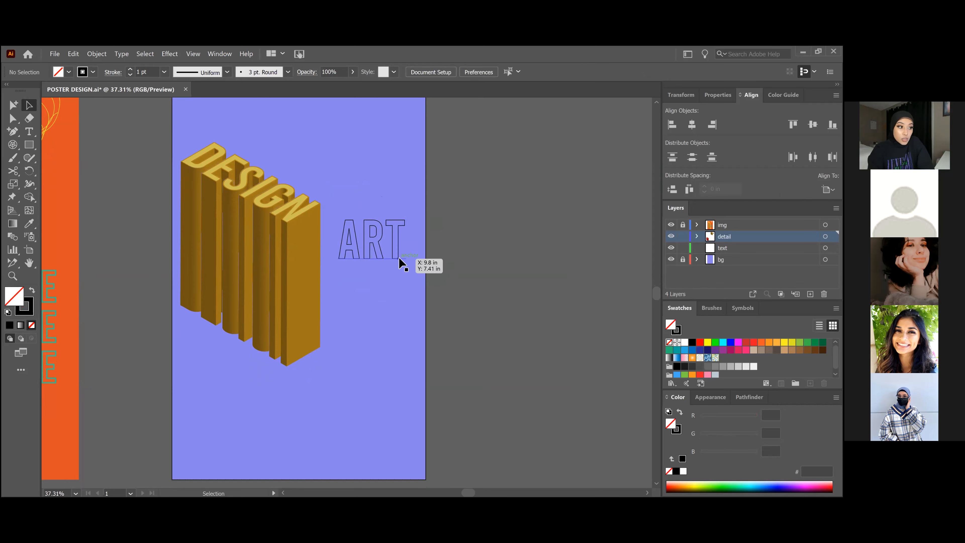
click(395, 258)
click(130, 70)
click(130, 70)
click(130, 70)
click(131, 69)
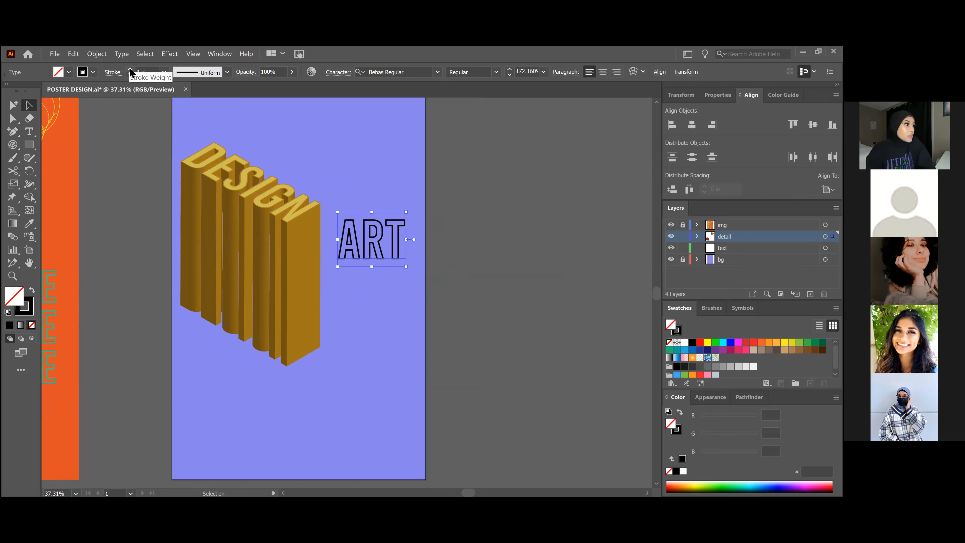
click(371, 163)
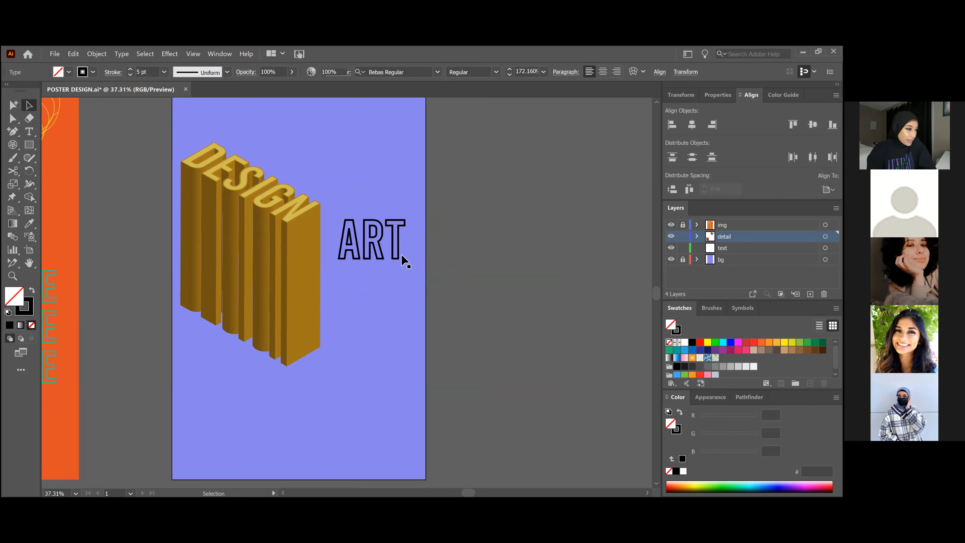
Step: Recolour the ART text's stroke to orange f27a19
click(363, 257)
click(20, 314)
double_click(20, 314)
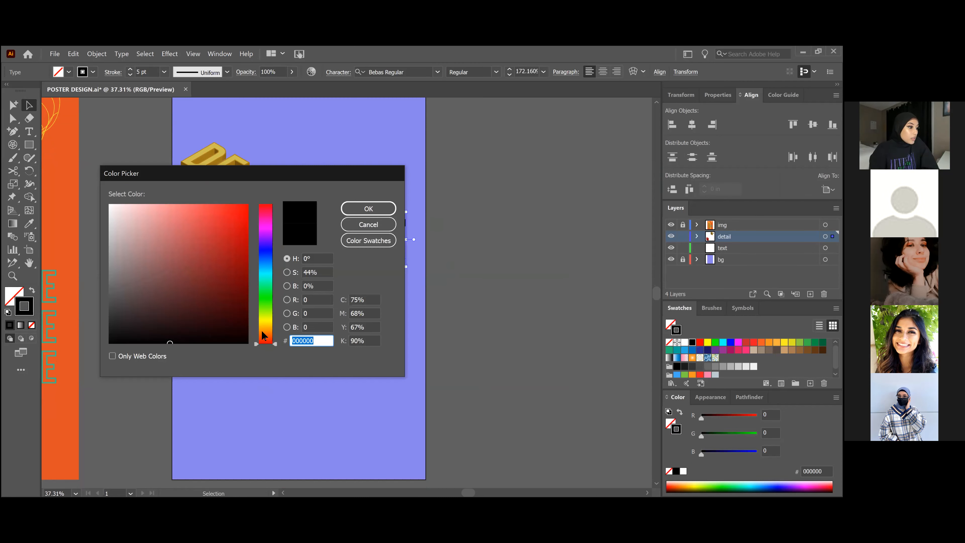
click(262, 332)
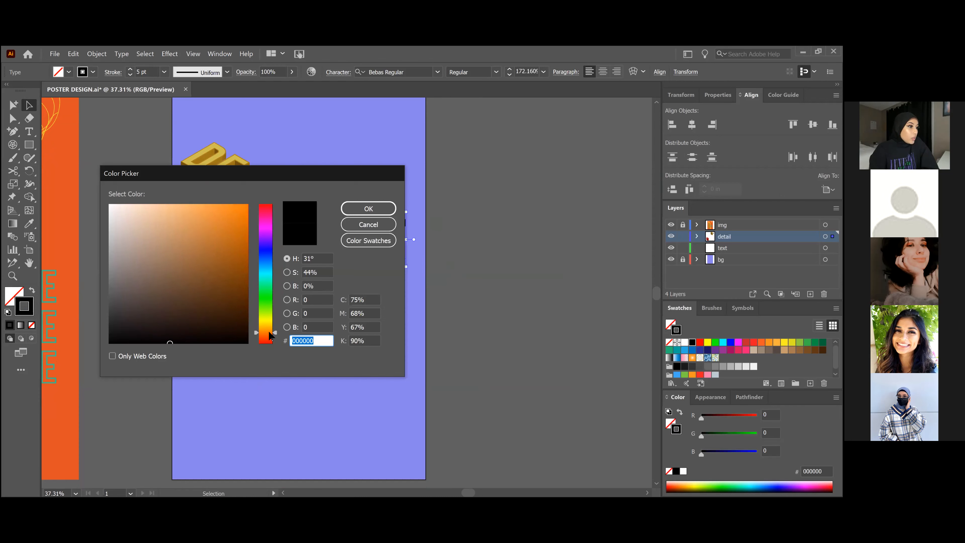
click(268, 333)
click(234, 217)
drag(236, 220, 235, 210)
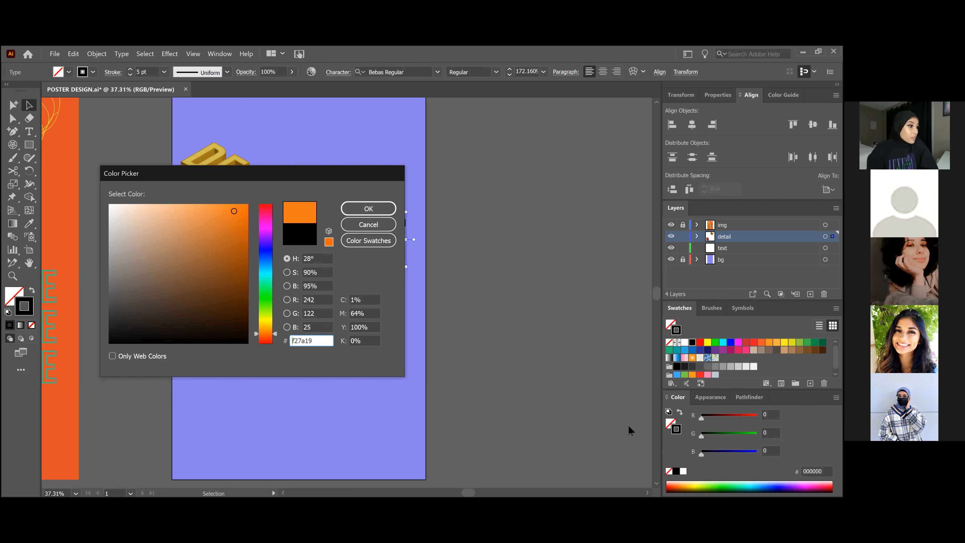
click(381, 213)
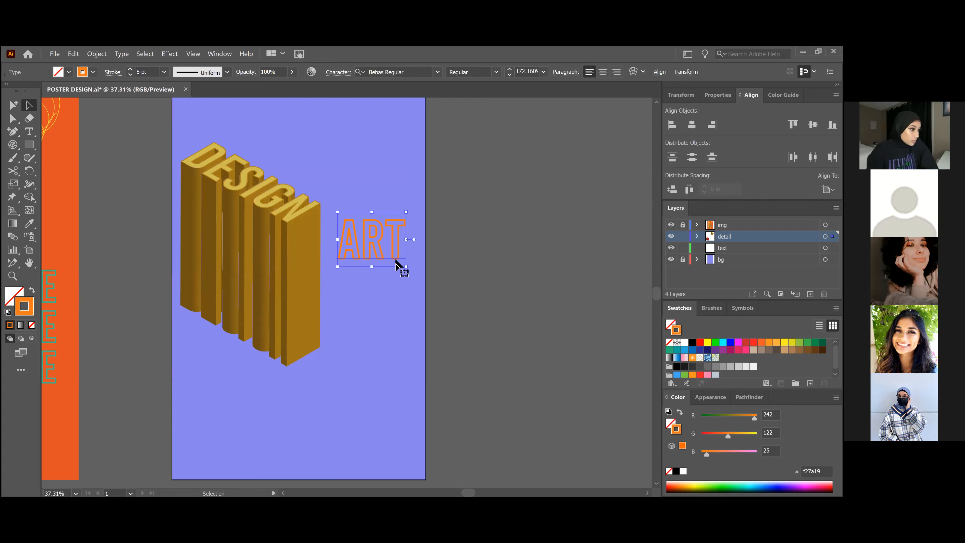
click(437, 282)
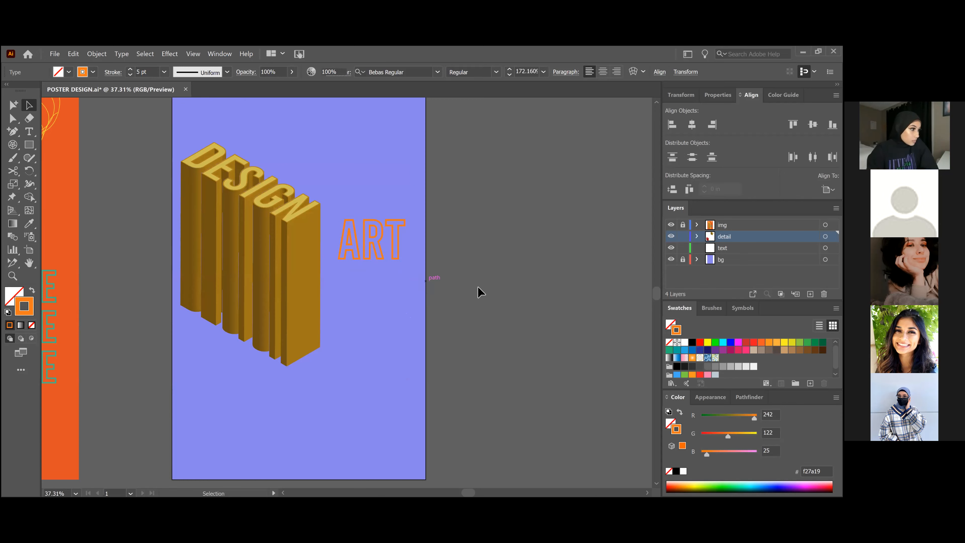
click(351, 253)
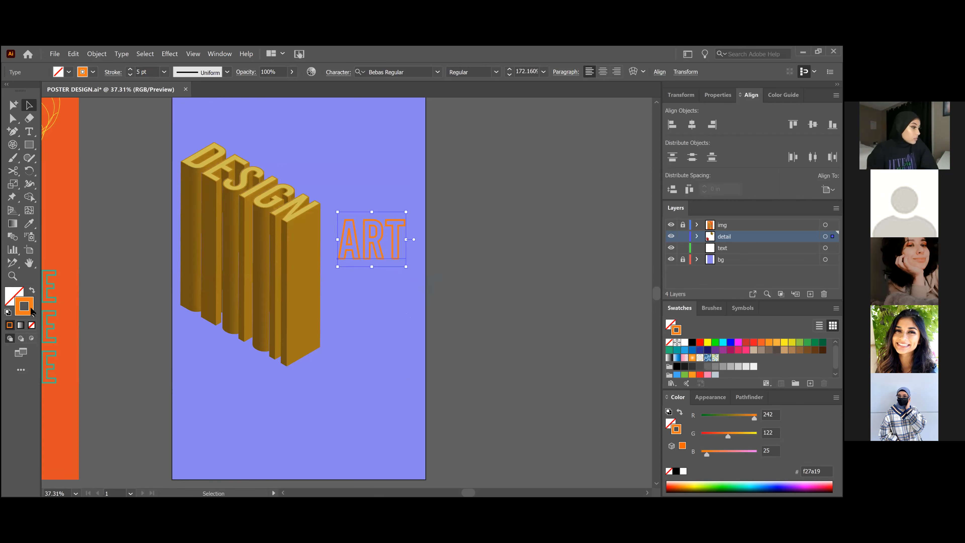
click(384, 315)
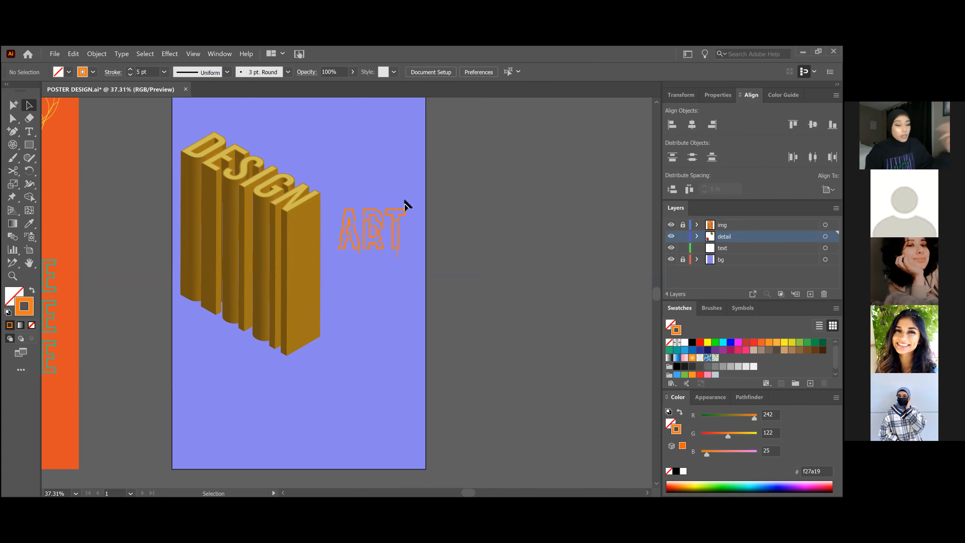
Step: Darken the ART text's stroke to orange d6671d and try the redder orange e2621b
click(399, 239)
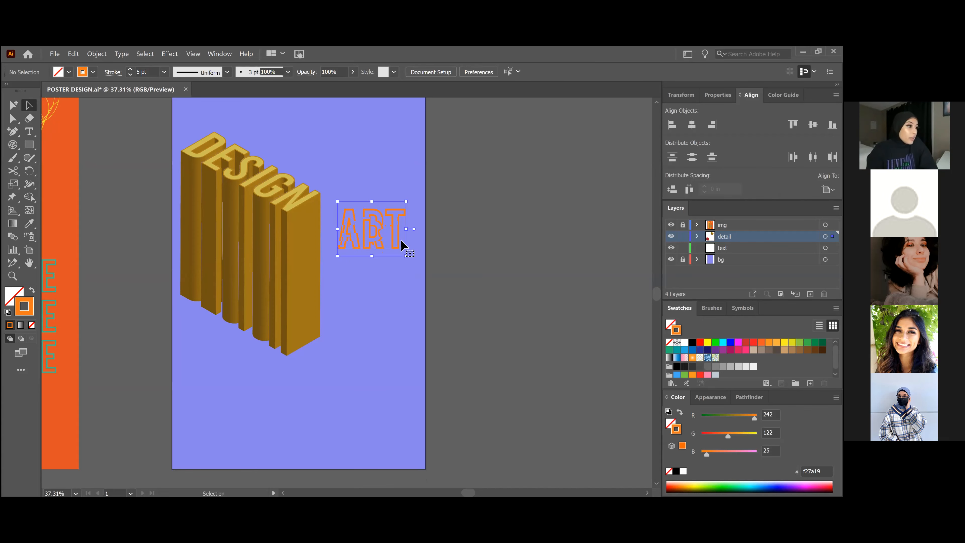
double_click(20, 312)
drag(231, 215, 229, 226)
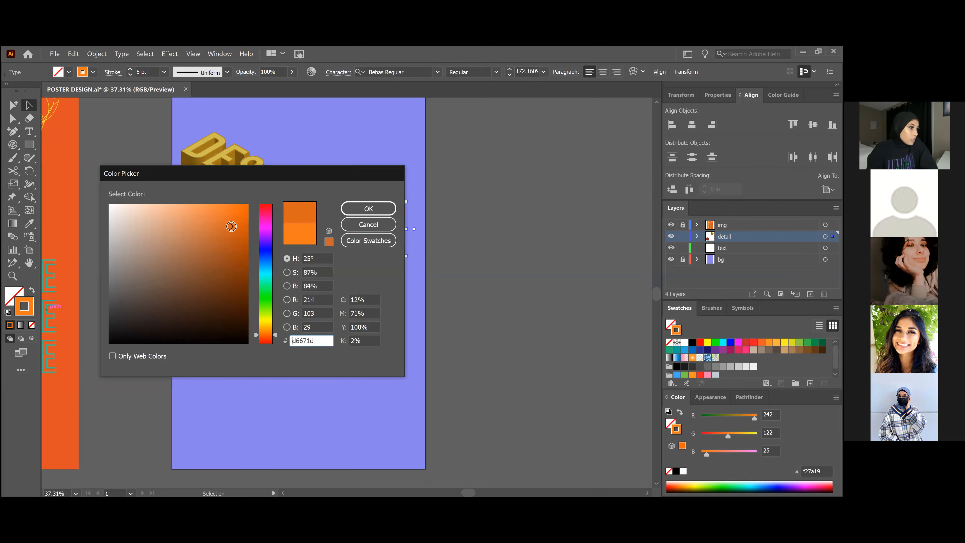
click(390, 208)
click(497, 263)
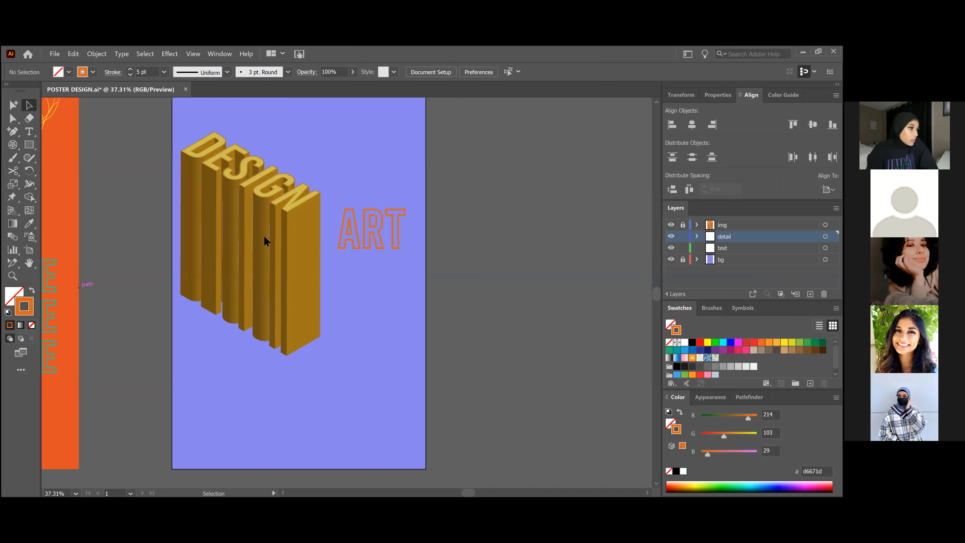
drag(230, 225, 231, 220)
click(356, 202)
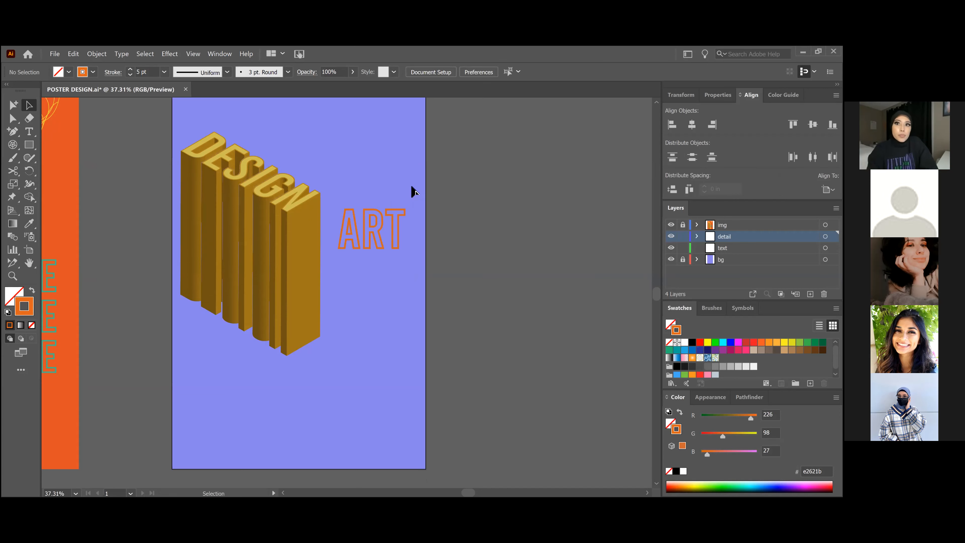
Step: Set the ART text's stroke colour to the softer orange e56f2e
click(399, 249)
double_click(18, 310)
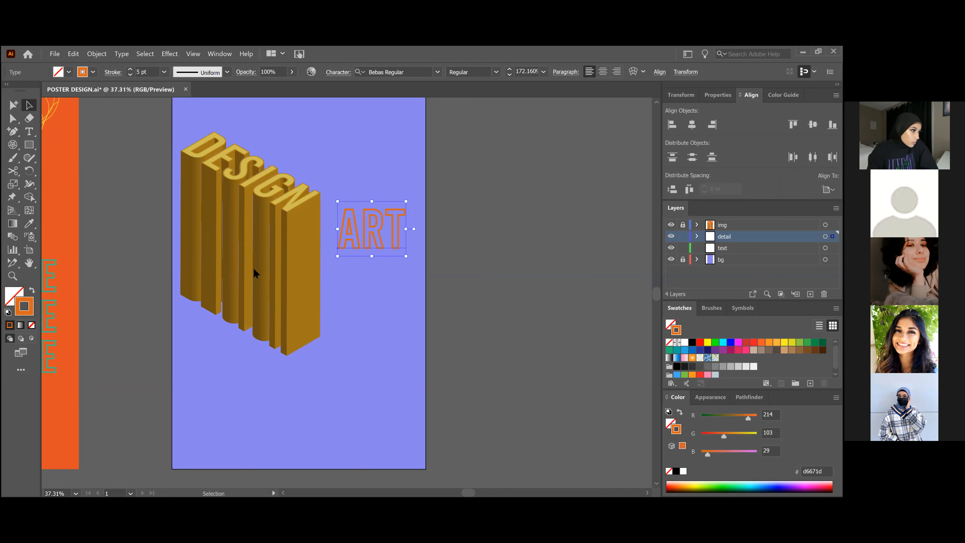
drag(224, 217, 220, 218)
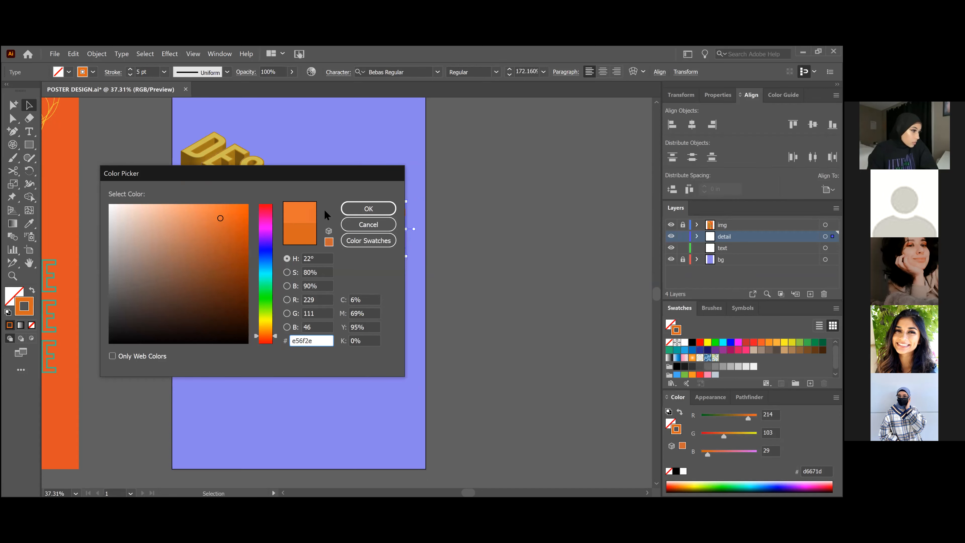
click(376, 209)
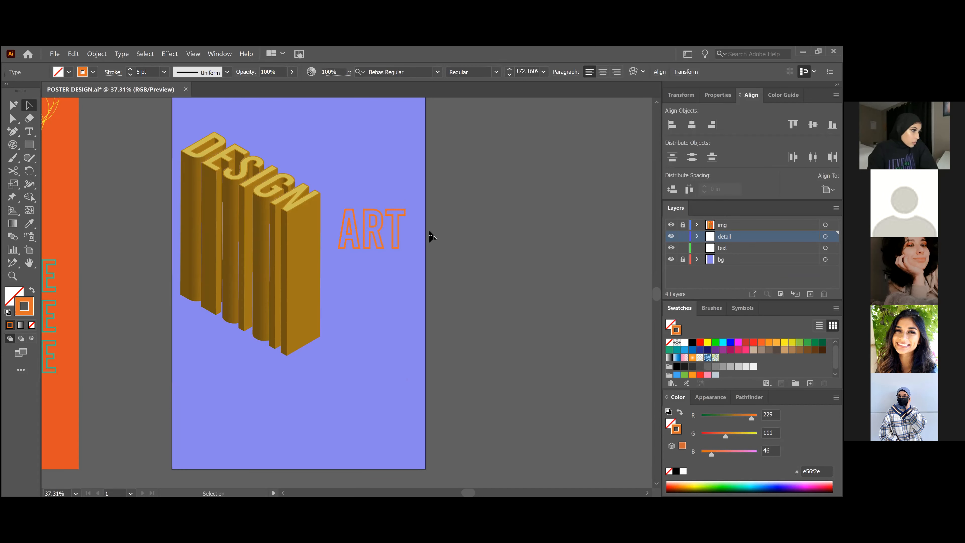
Step: Move the outlined ART text against the right face of the extruded DESIGN and scale it to about 182 pt
click(390, 241)
click(384, 247)
drag(380, 240, 378, 222)
key(ctrl+space)
drag(432, 266, 322, 286)
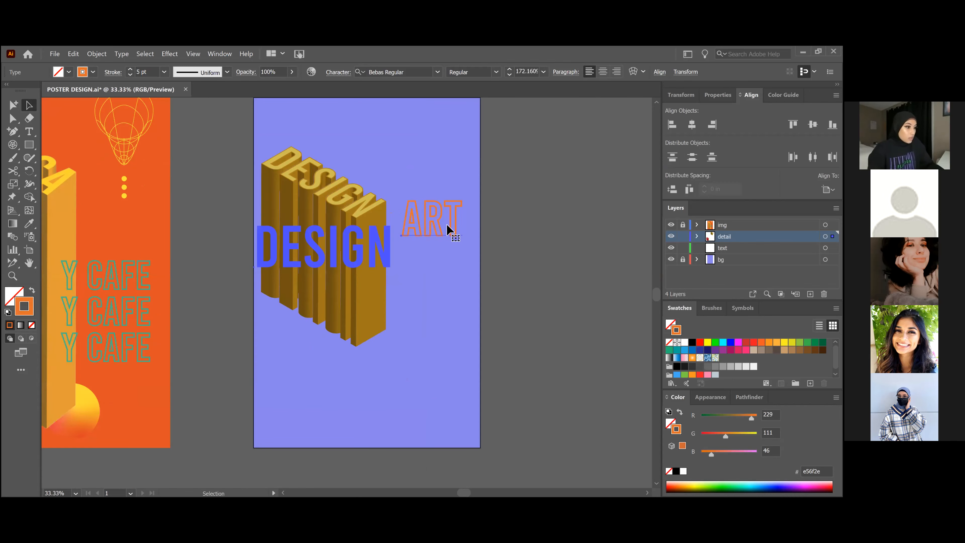
drag(402, 244, 398, 264)
click(524, 291)
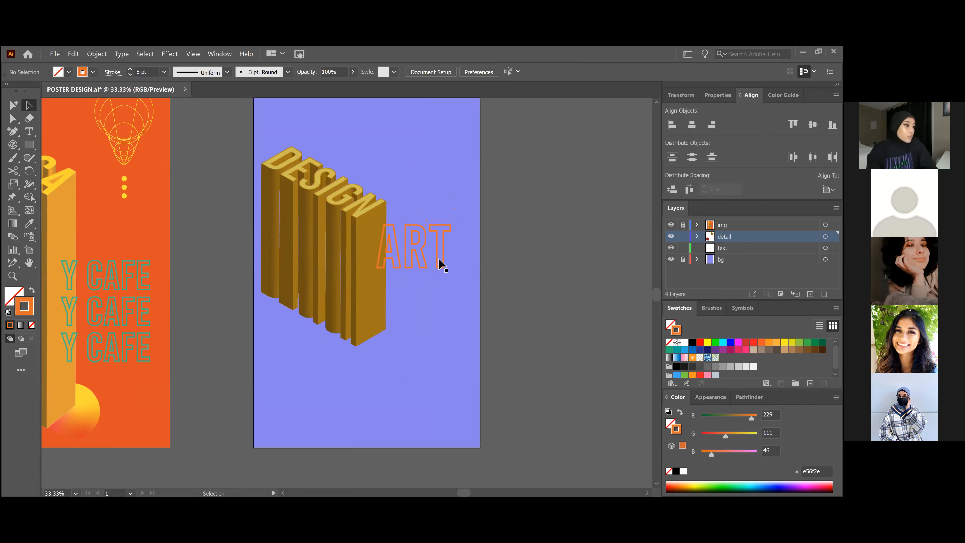
drag(427, 271, 415, 255)
click(467, 301)
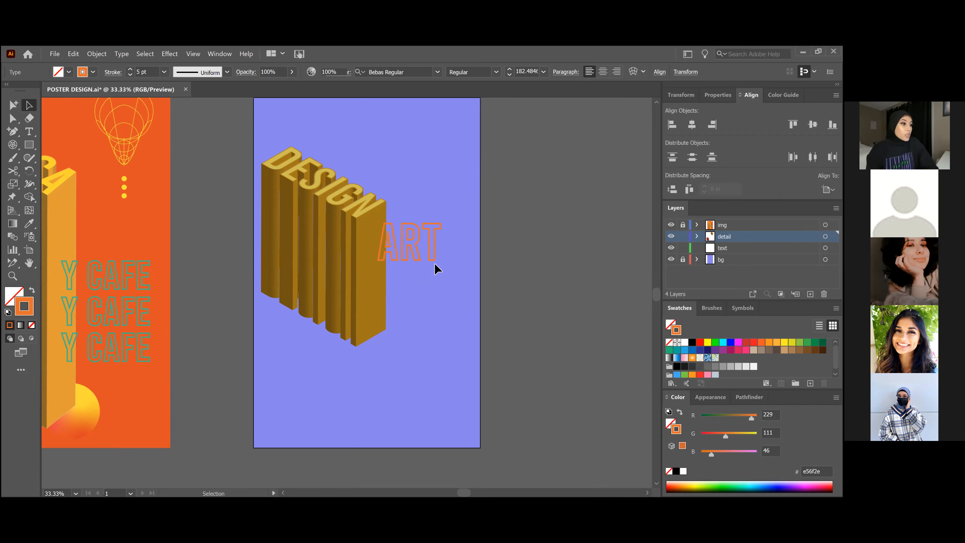
Step: Try converting the ART text to an embedded image and undo the conversion
click(414, 256)
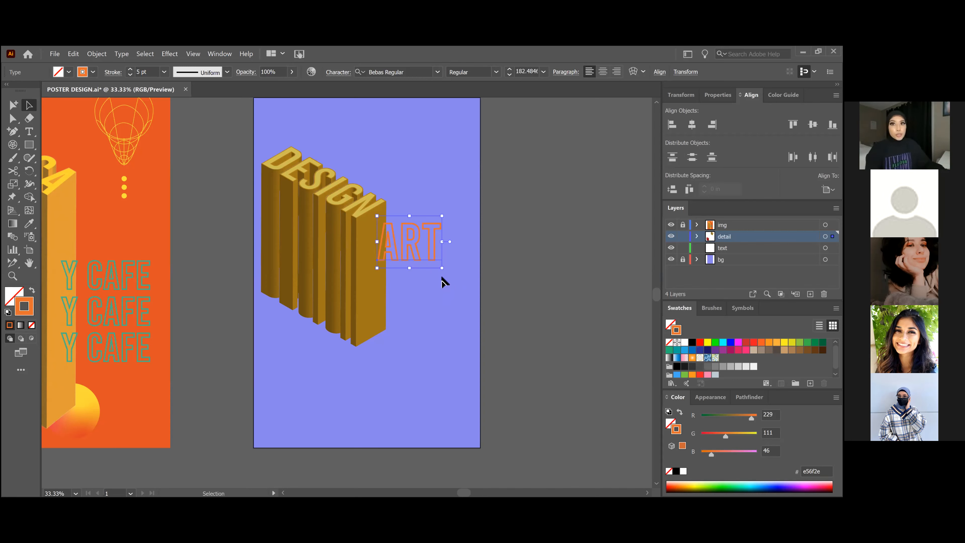
key(a)
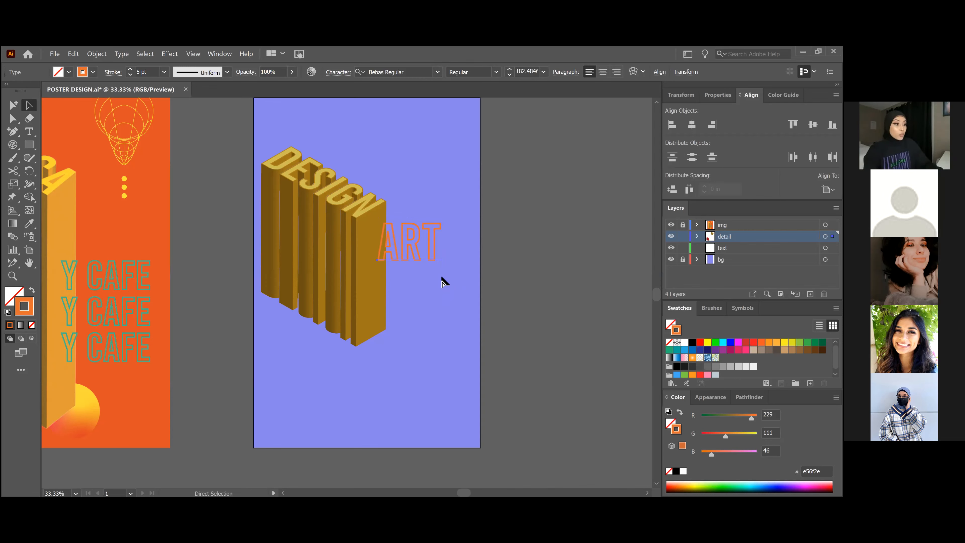
key(ctrl+shift+o)
key(ctrl+z)
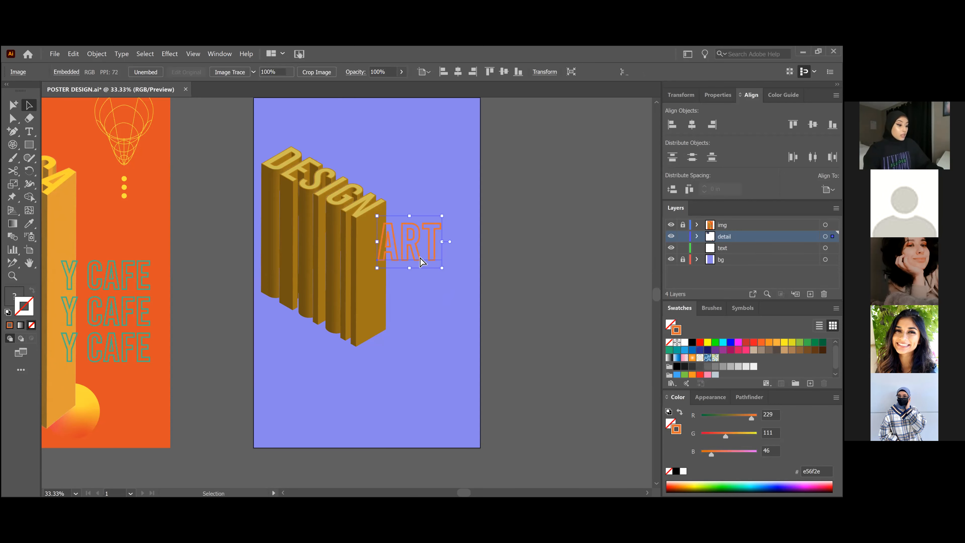
key(v)
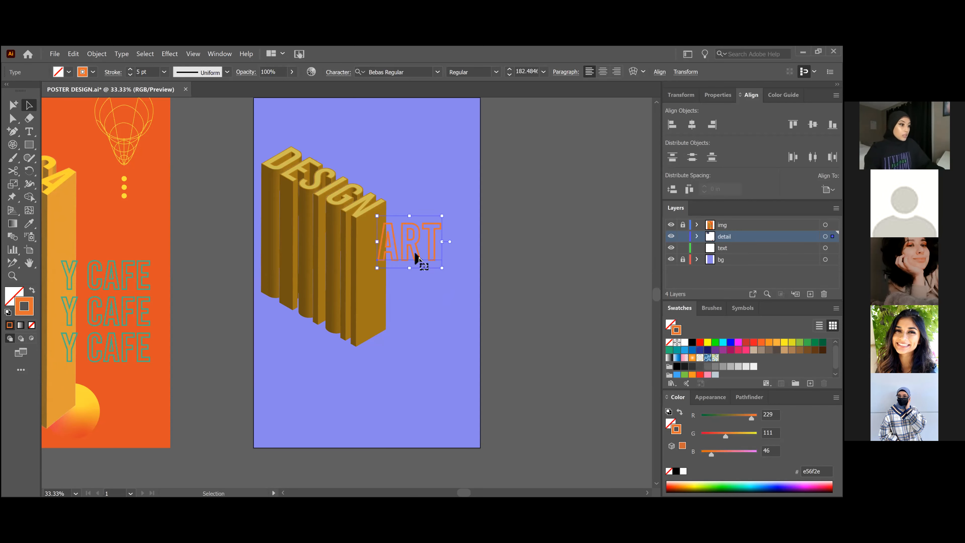
Step: Duplicate the outlined ART text directly below the original
drag(412, 258, 413, 303)
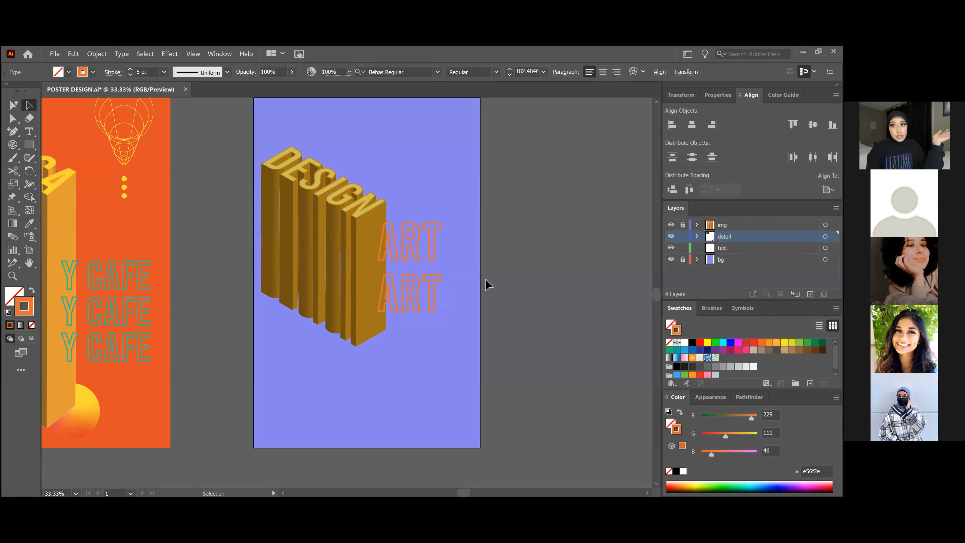
click(486, 283)
Step: Try pasting another copy of the ART text, move it off the purple artboard and delete it
click(437, 262)
key(ctrl+c)
key(ctrl+v)
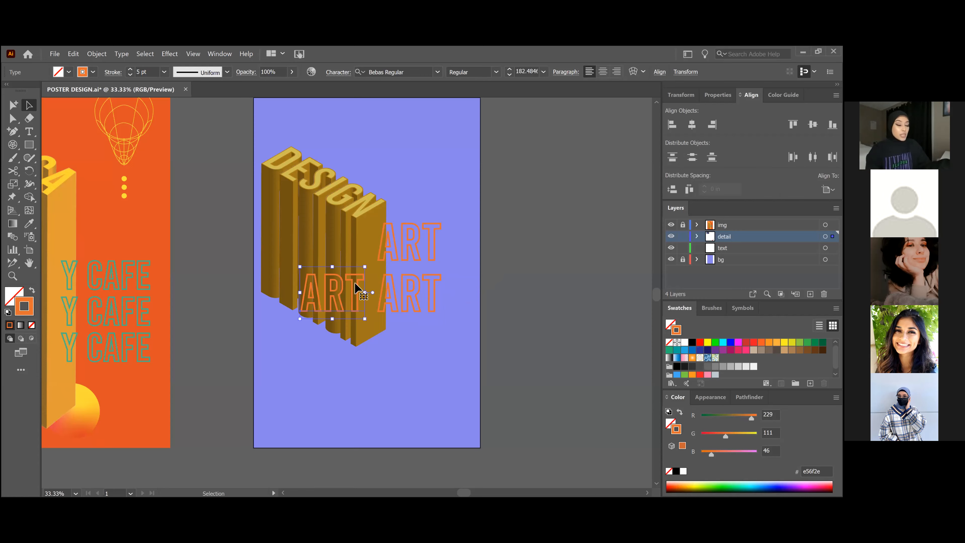
drag(342, 293, 560, 192)
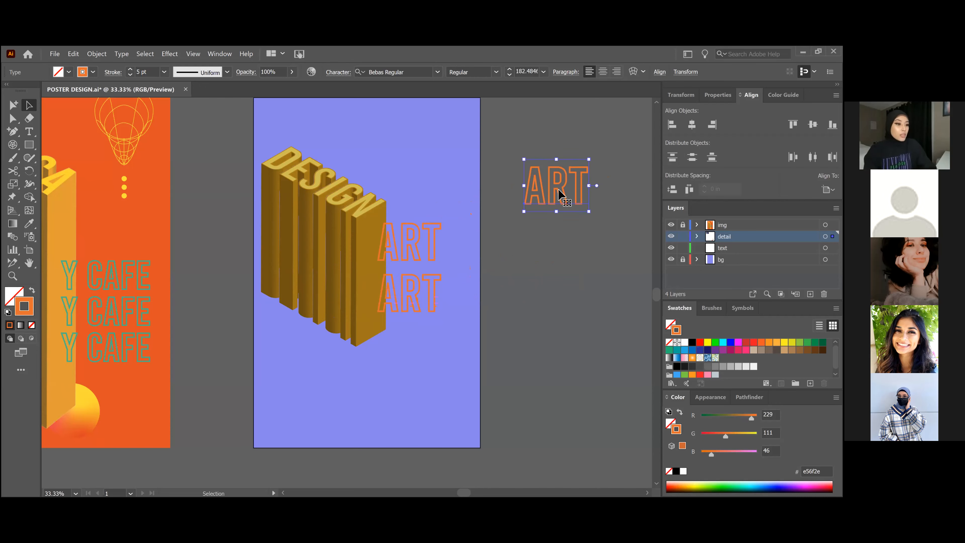
key(Delete)
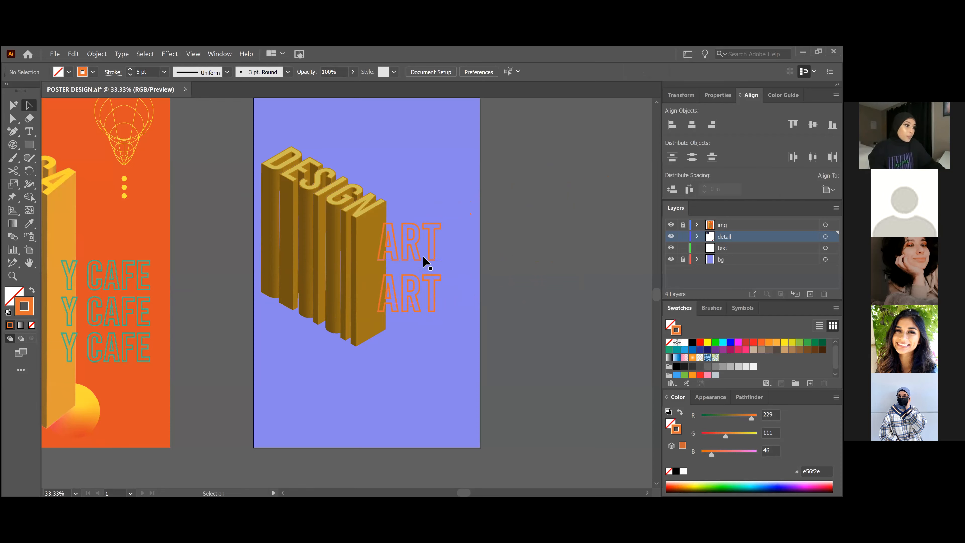
Step: Move both ART texts up with a tighter gap between them and scale them together to about 132 pt
drag(421, 257, 419, 250)
drag(412, 293, 412, 281)
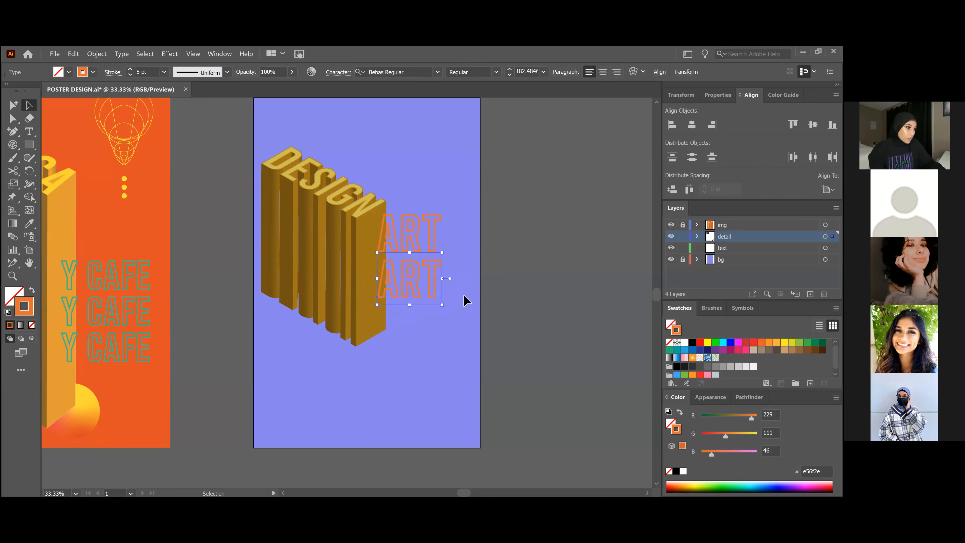
shift+click(417, 240)
drag(441, 304, 436, 282)
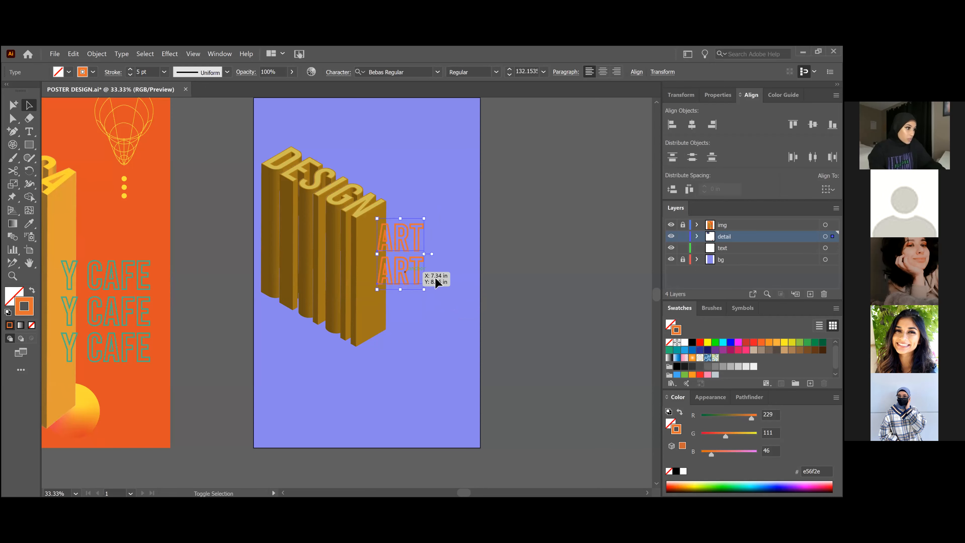
Step: Set the stroke weight of both stacked ART texts to 4 pt
click(448, 277)
click(405, 277)
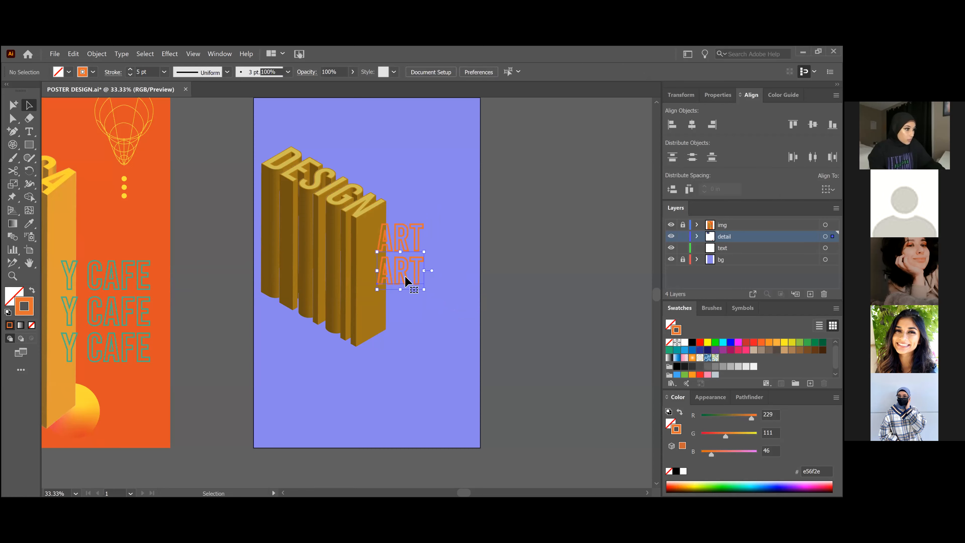
click(438, 269)
click(410, 245)
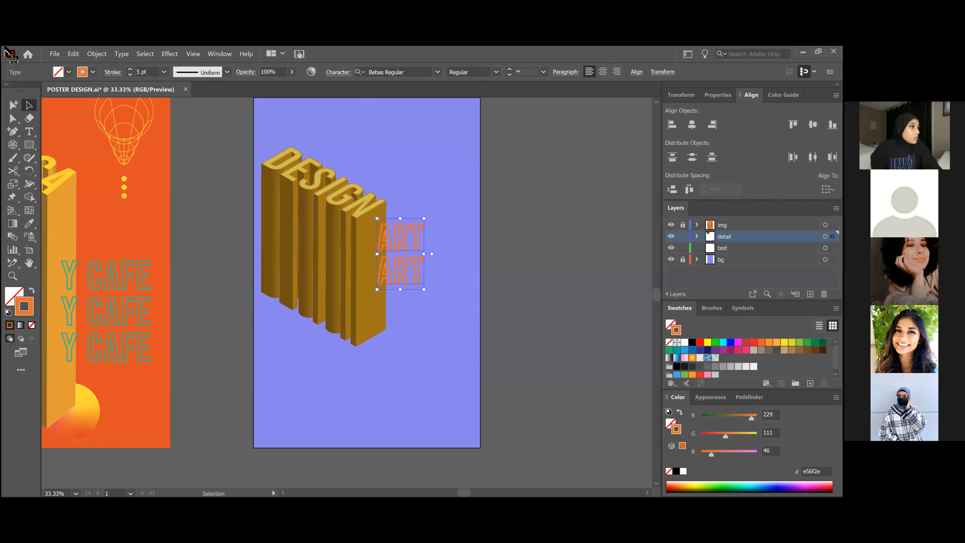
click(130, 75)
click(130, 69)
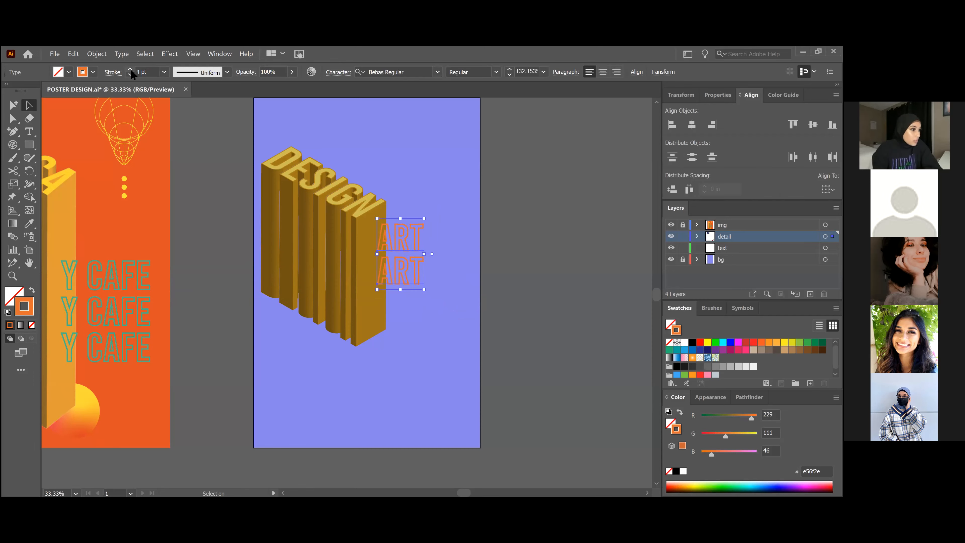
Step: Duplicate the two stacked ART texts onto the empty canvas beside the purple artboard
click(450, 164)
click(413, 229)
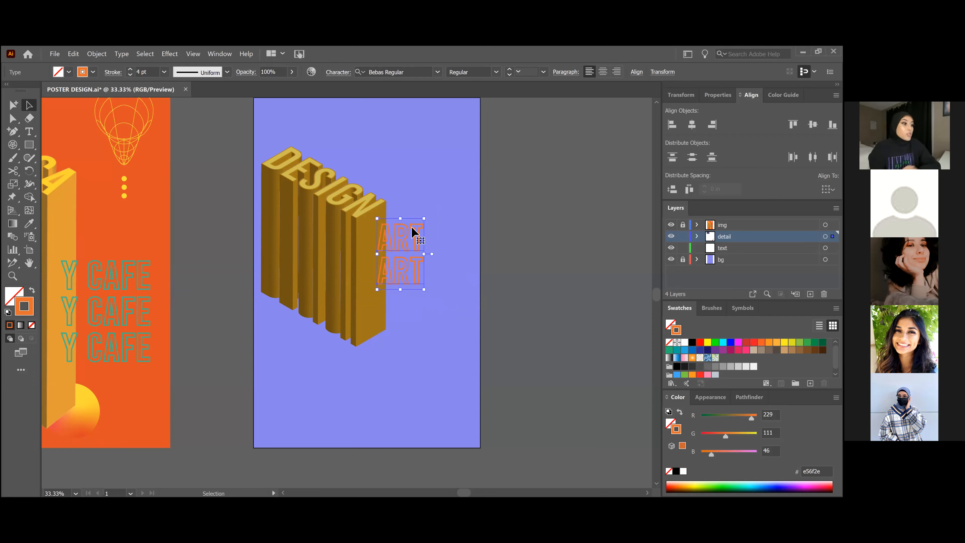
key(a)
key(v)
drag(415, 231, 558, 258)
click(576, 190)
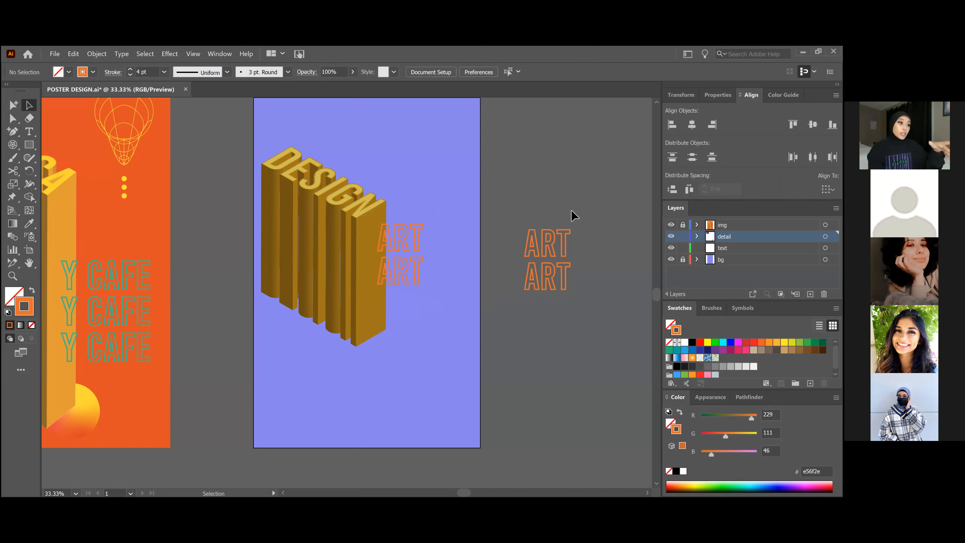
Step: Expand the two duplicated ART texts beside the artboard, with Object and Fill included
drag(523, 219, 611, 292)
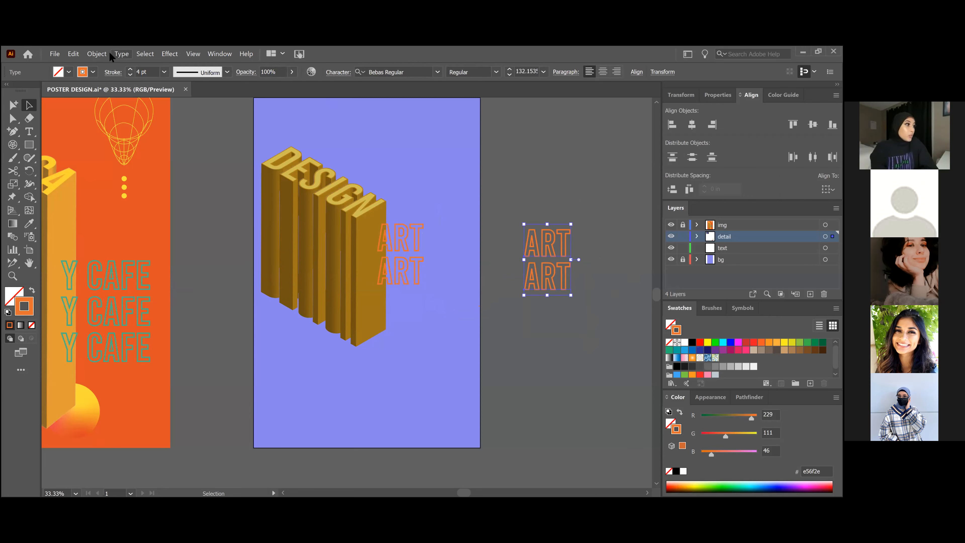
click(100, 54)
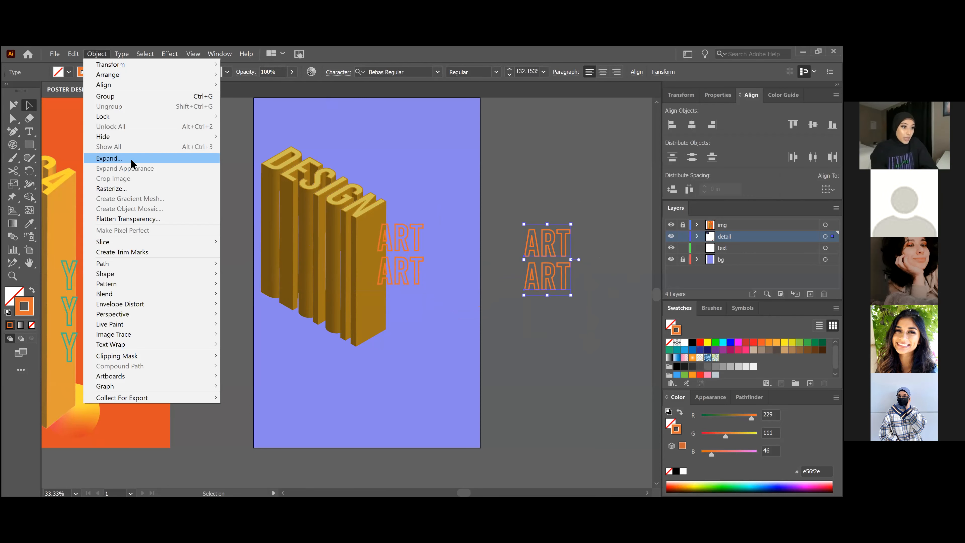
click(109, 158)
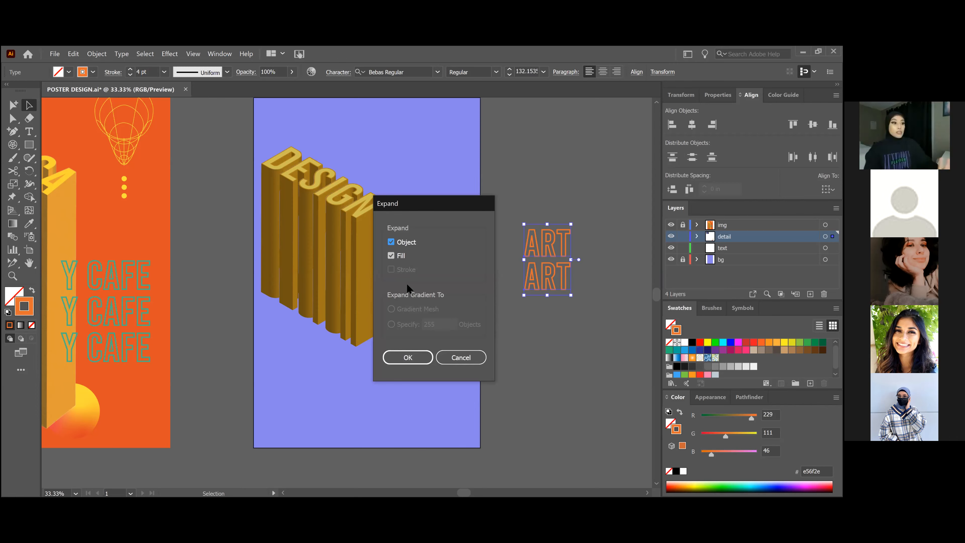
click(420, 354)
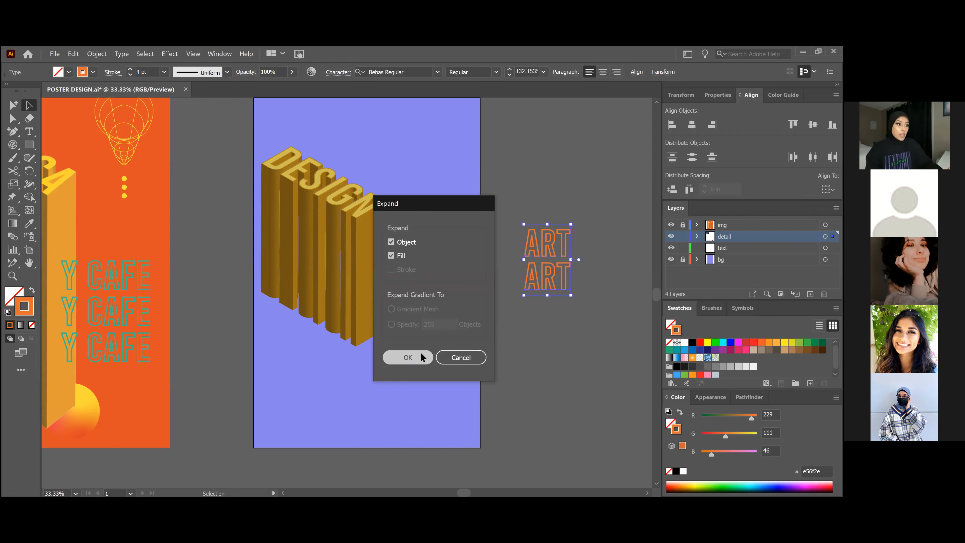
click(590, 312)
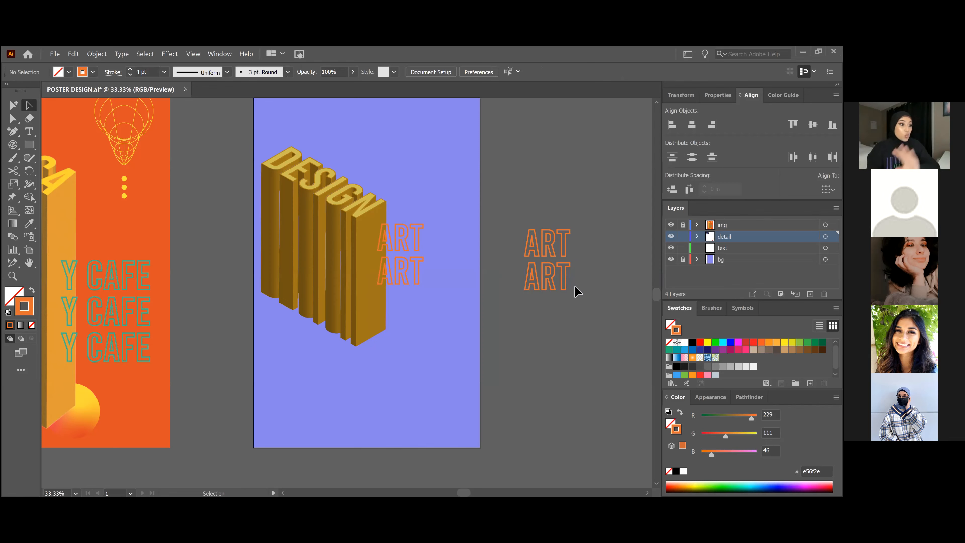
Step: Scale the two expanded ART copies beside the artboard up together to roughly twice their size
click(561, 281)
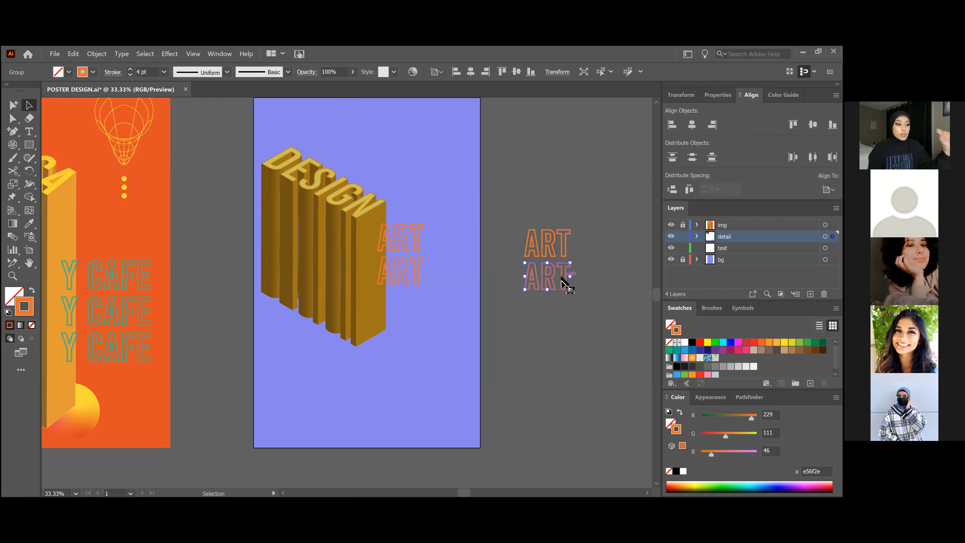
click(584, 310)
drag(501, 212, 577, 244)
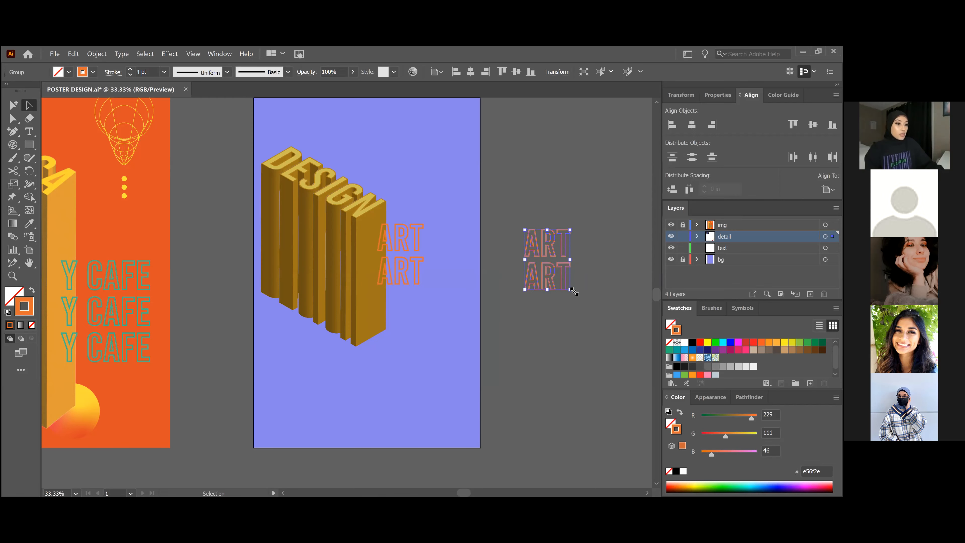
drag(573, 289, 626, 364)
Step: Try scaling the unexpanded ART texts up to about 608 pt and down to about 31 pt, and examine their stroke thickness
drag(395, 217, 593, 434)
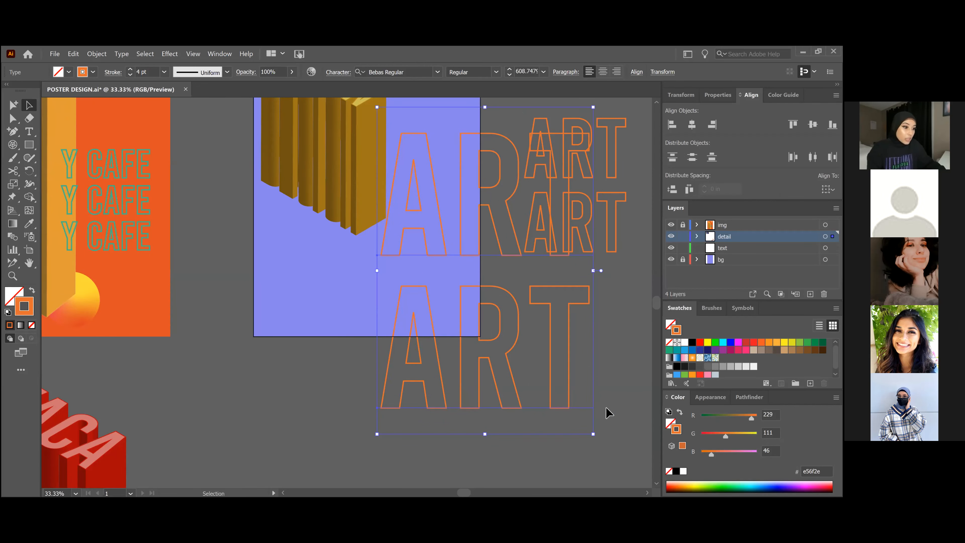
scroll(597, 359, down, 2)
drag(540, 319, 388, 135)
scroll(415, 190, up, 3)
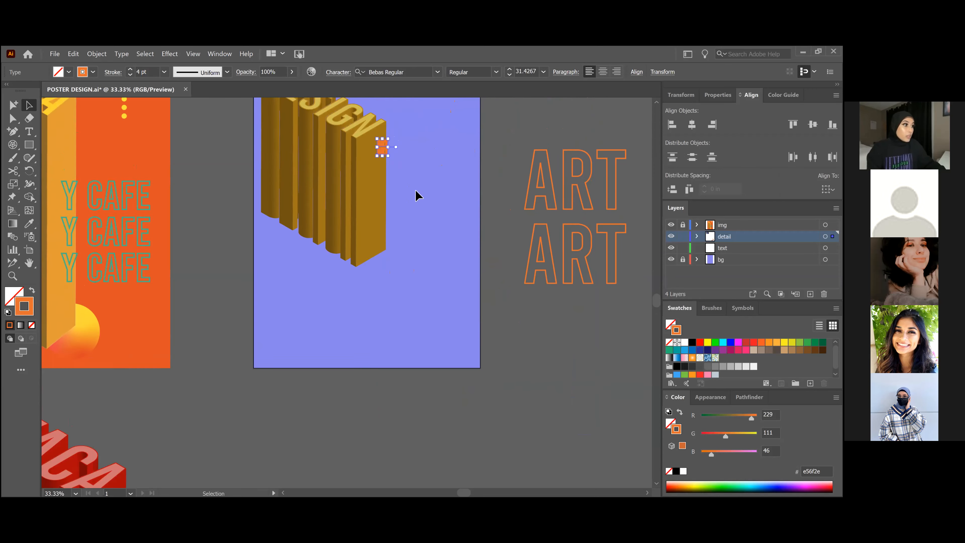
scroll(415, 190, up, 3)
key(z)
drag(384, 219, 646, 319)
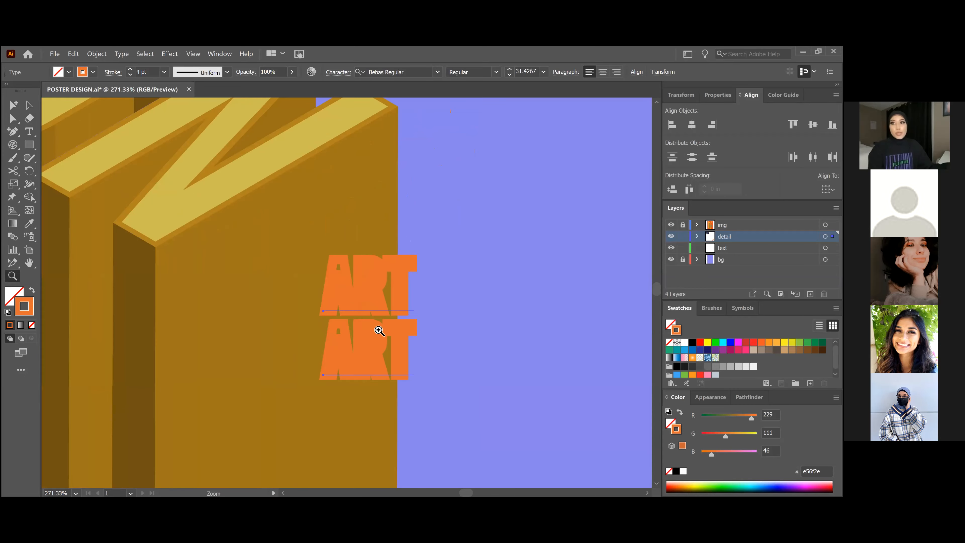
Step: Undo the scaling of the two unexpanded ART texts on the purple artboard
drag(344, 218, 101, 239)
key(v)
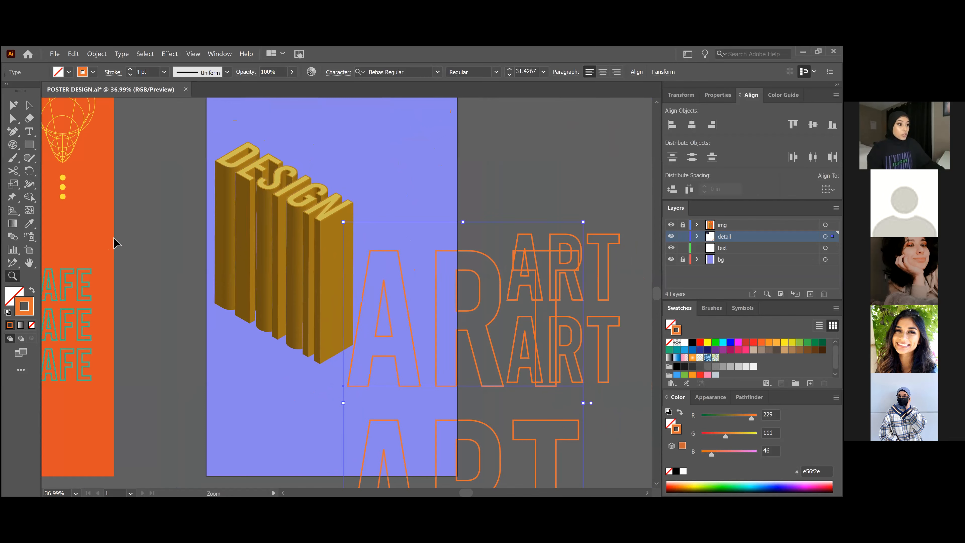
key(ctrl+z)
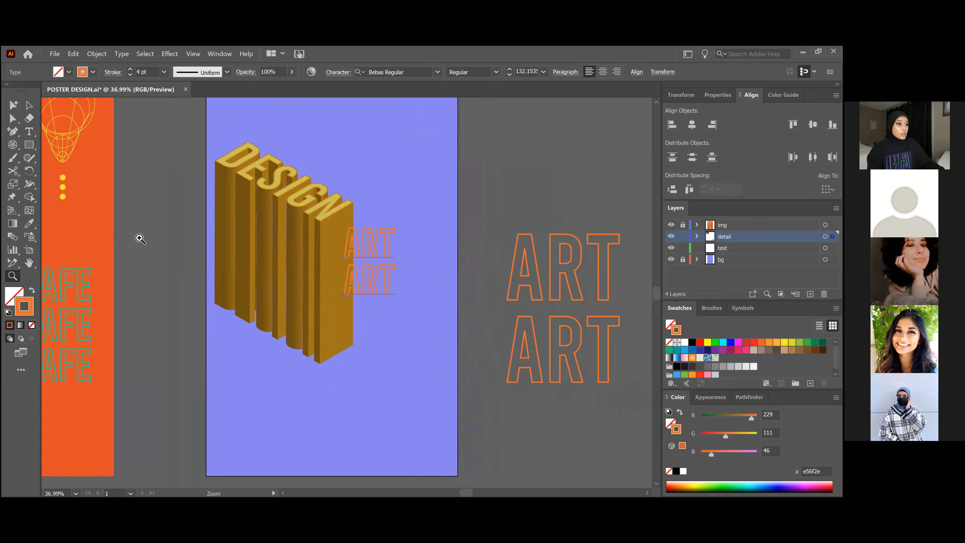
key(v)
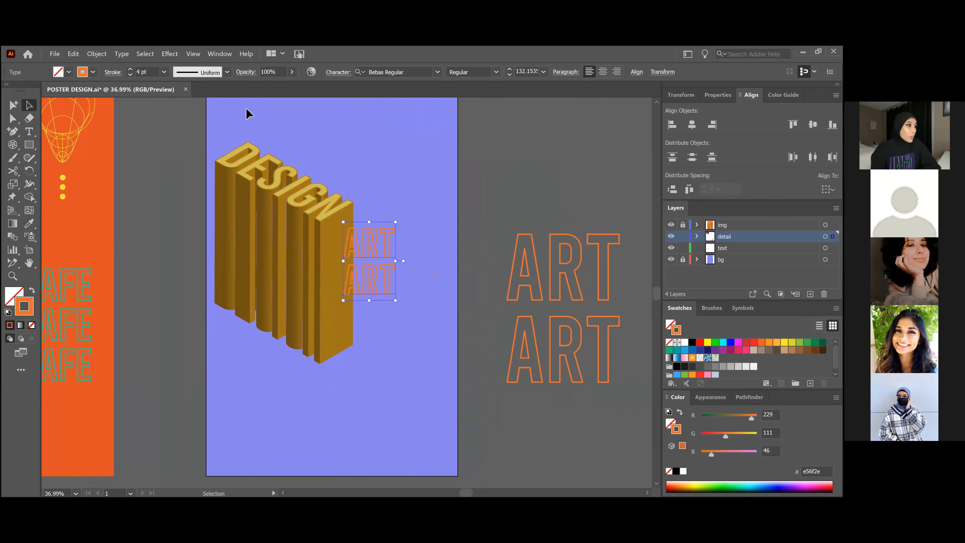
Step: Try duplicating the lower ART text below the pair on the artboard, and remove the copy again
click(350, 144)
click(97, 53)
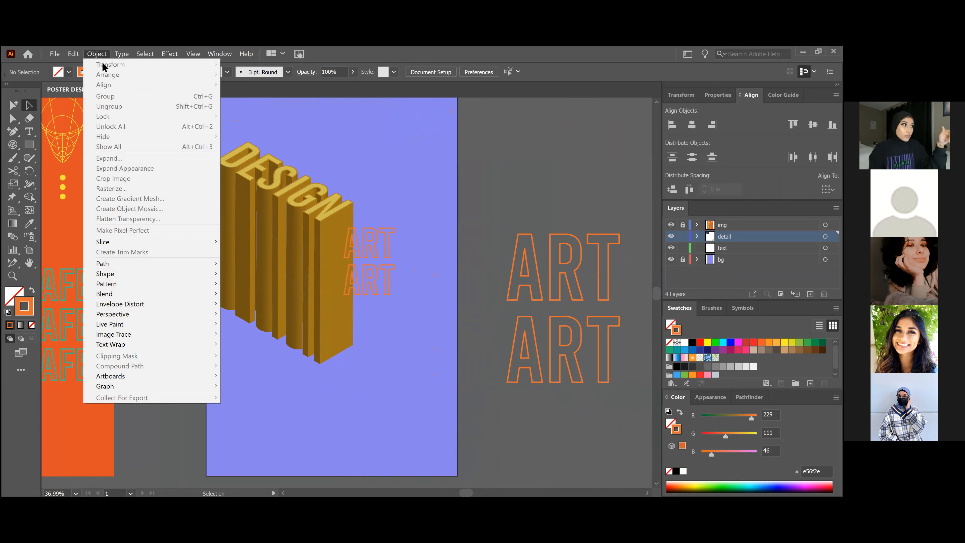
click(408, 248)
click(387, 289)
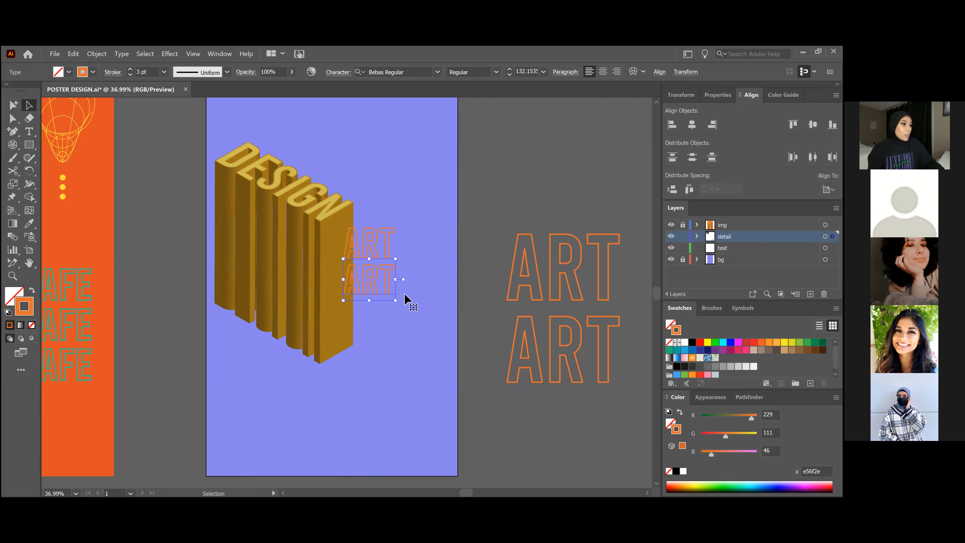
drag(373, 281, 367, 322)
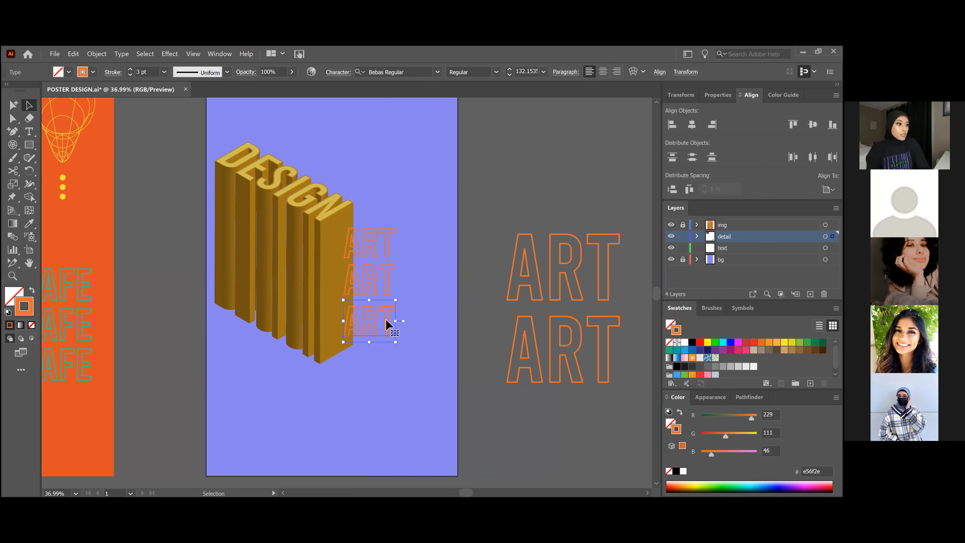
key(Delete)
Step: Expand the lower ART text on the purple artboard, with Object and Fill included
click(385, 283)
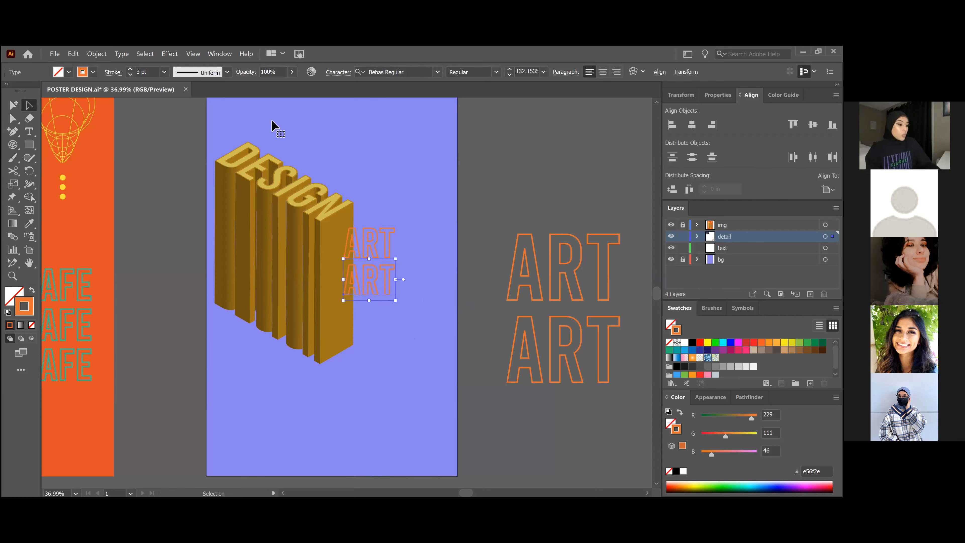
click(87, 53)
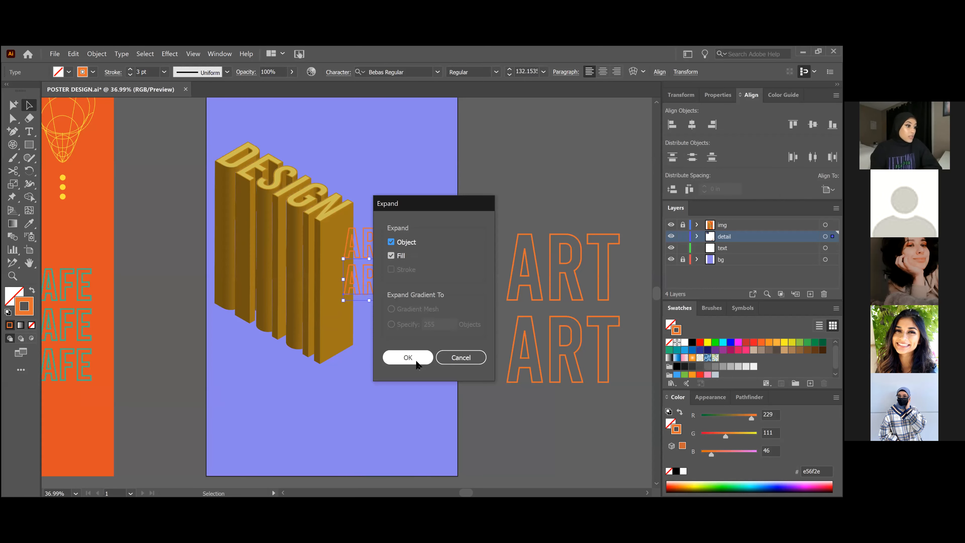
click(415, 361)
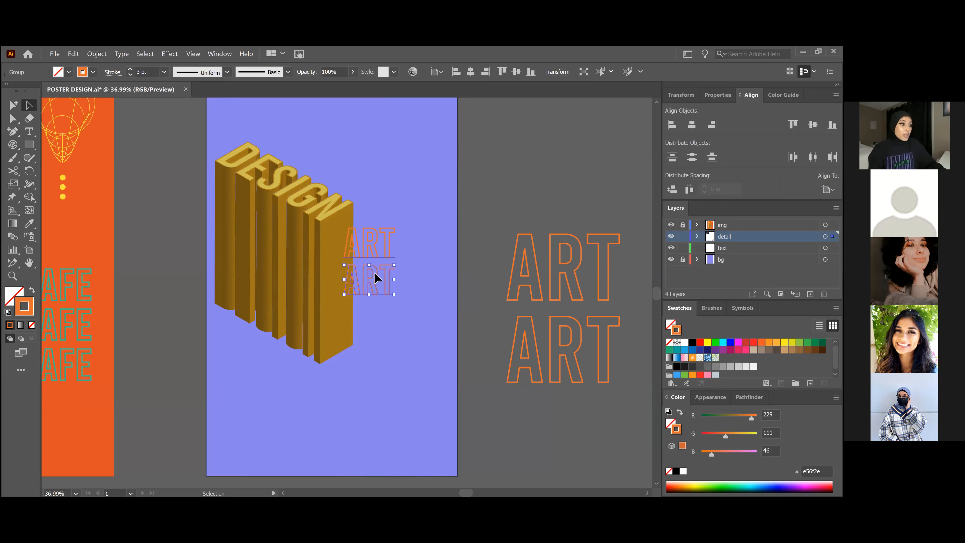
Step: Try placing a copy of the lower expanded ART below it, and undo the duplication
key(z)
drag(384, 265, 488, 275)
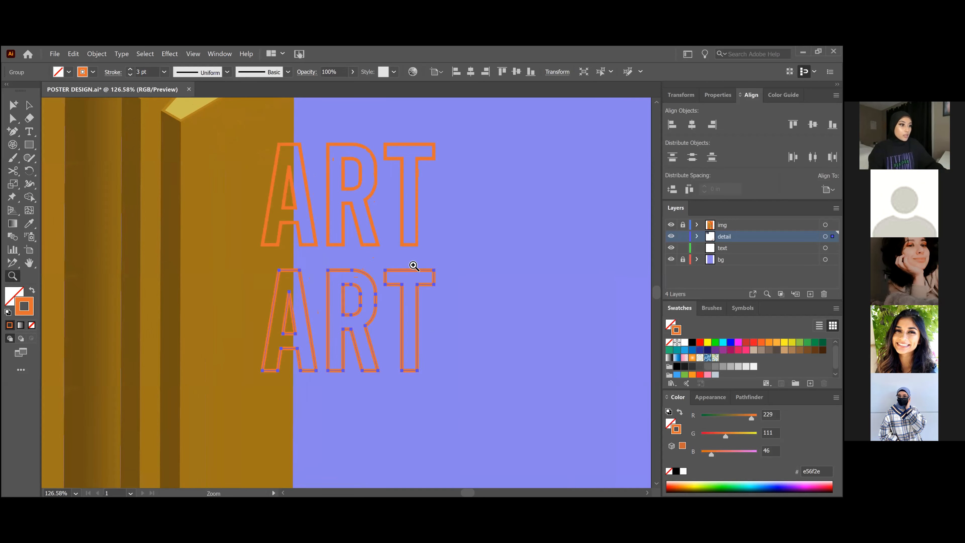
key(a)
scroll(411, 300, down, 2)
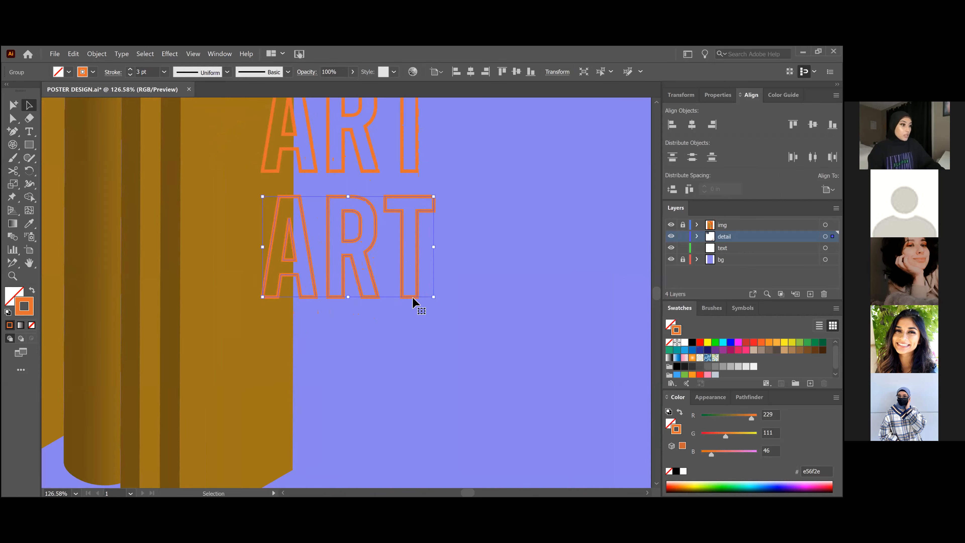
key(v)
drag(368, 265, 361, 402)
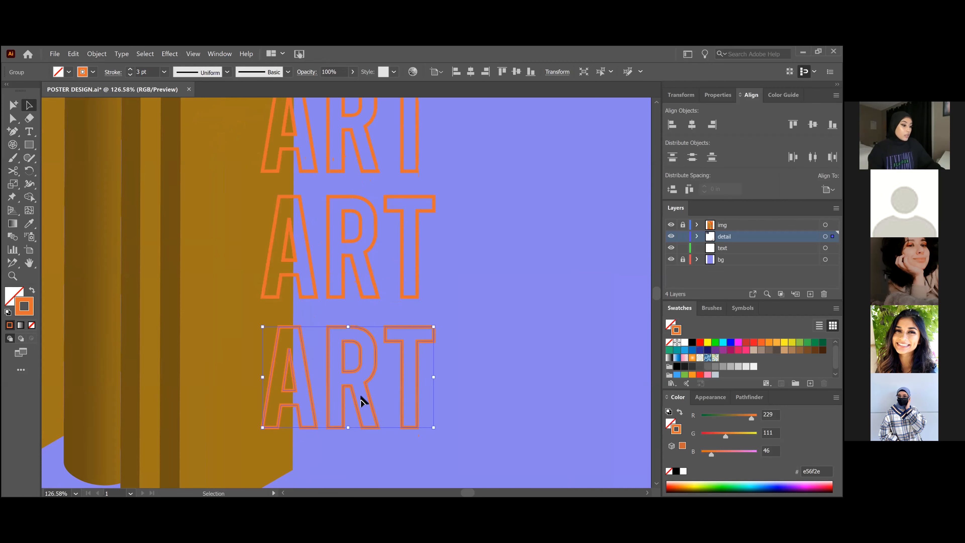
key(ctrl+z)
Step: Expand the upper ART text on the purple artboard into outlined shapes
click(377, 170)
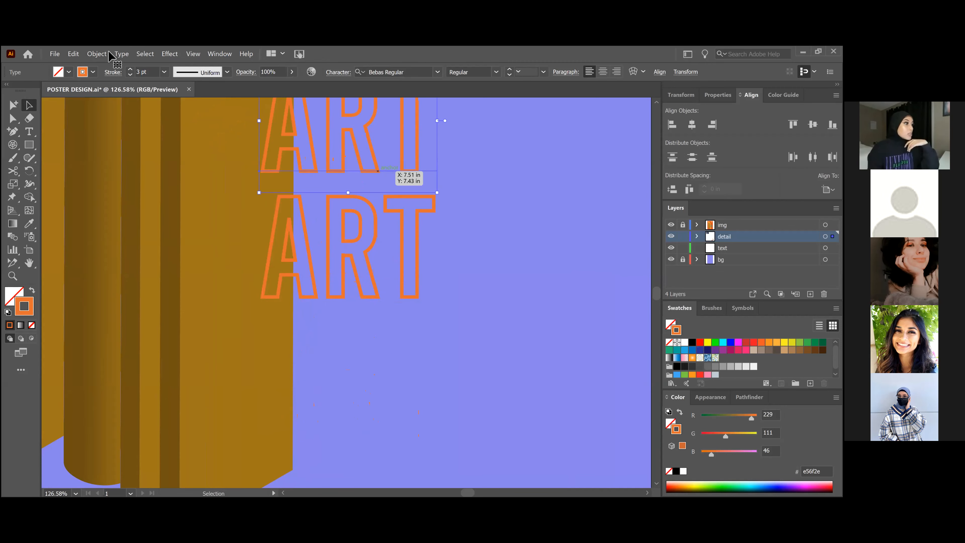
click(98, 53)
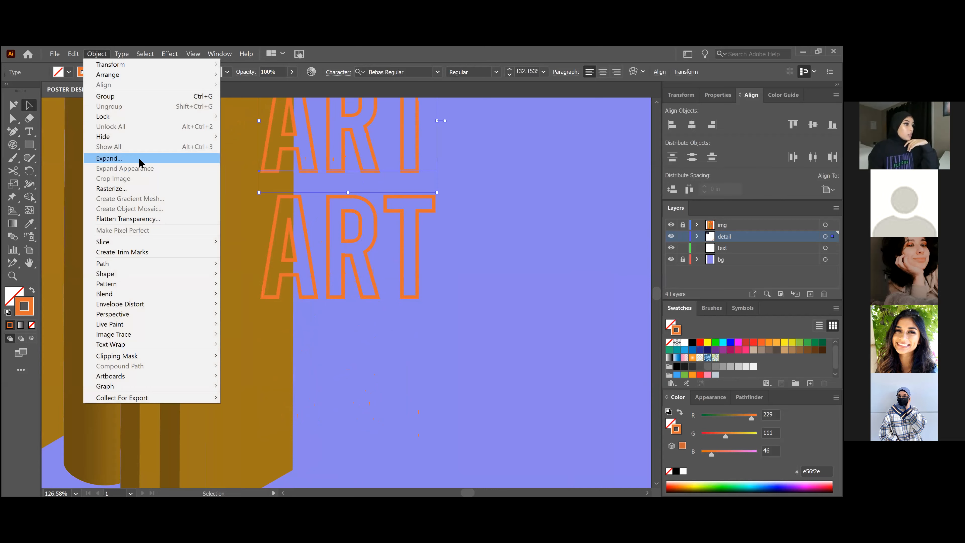
key(Return)
click(393, 355)
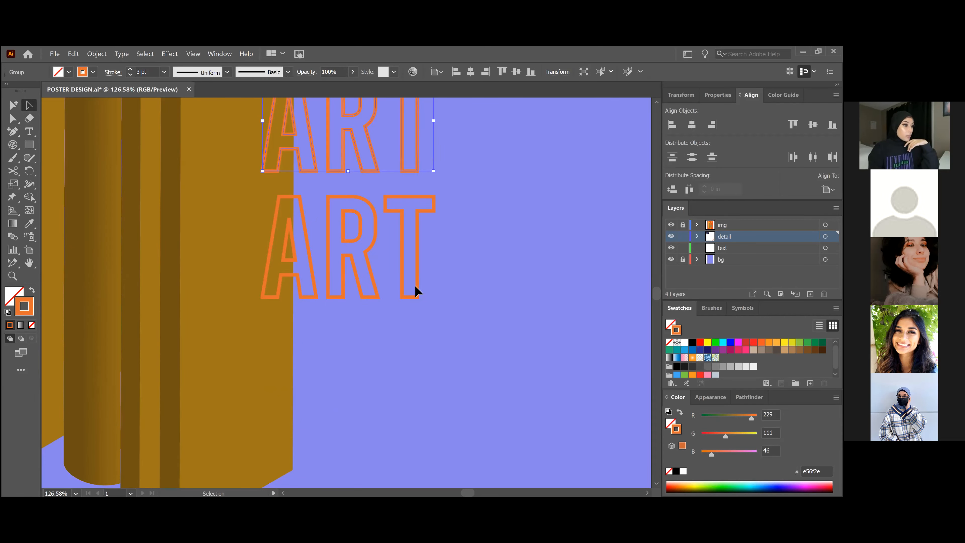
Step: Duplicate the lower expanded ART straight below it with an equal gap of 0.3245 in, making a third row
click(417, 289)
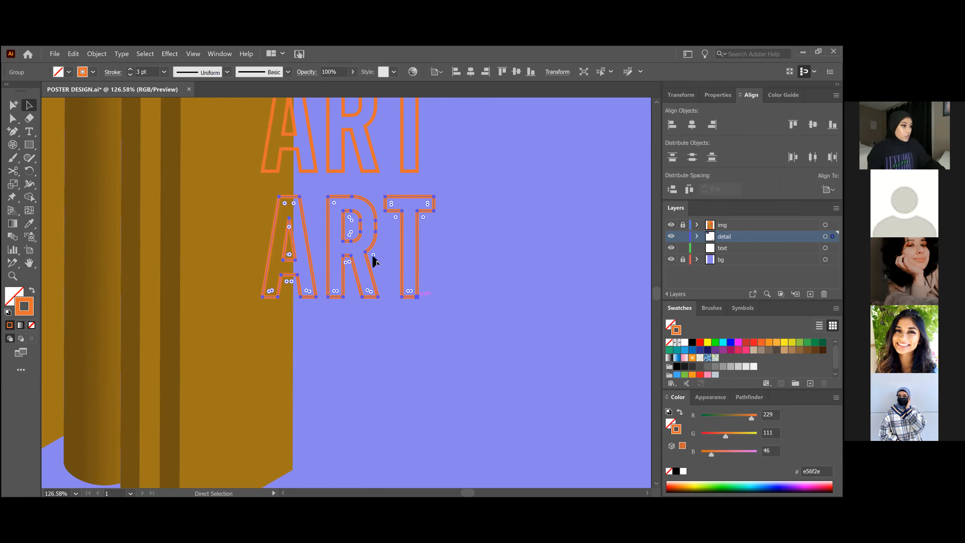
drag(365, 254, 373, 375)
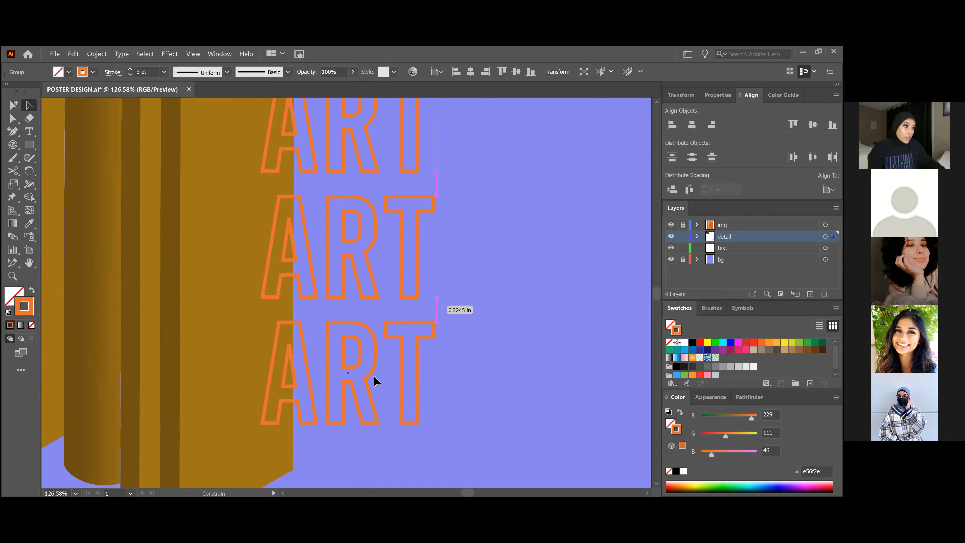
drag(373, 375, 373, 374)
click(455, 328)
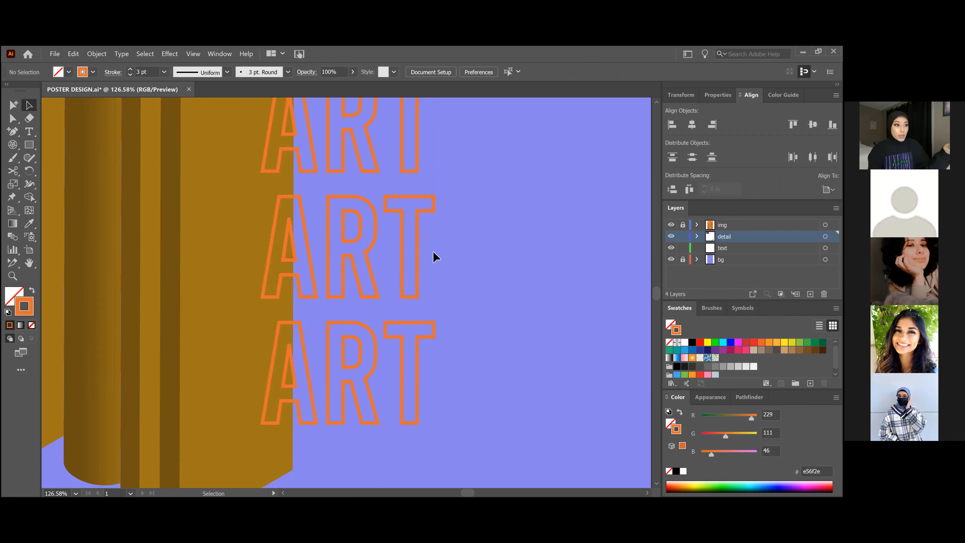
Step: Review the overall layout of the purple poster next to the orange VACA poster
key(ctrl+space)
drag(346, 224, 427, 206)
click(405, 200)
key(v)
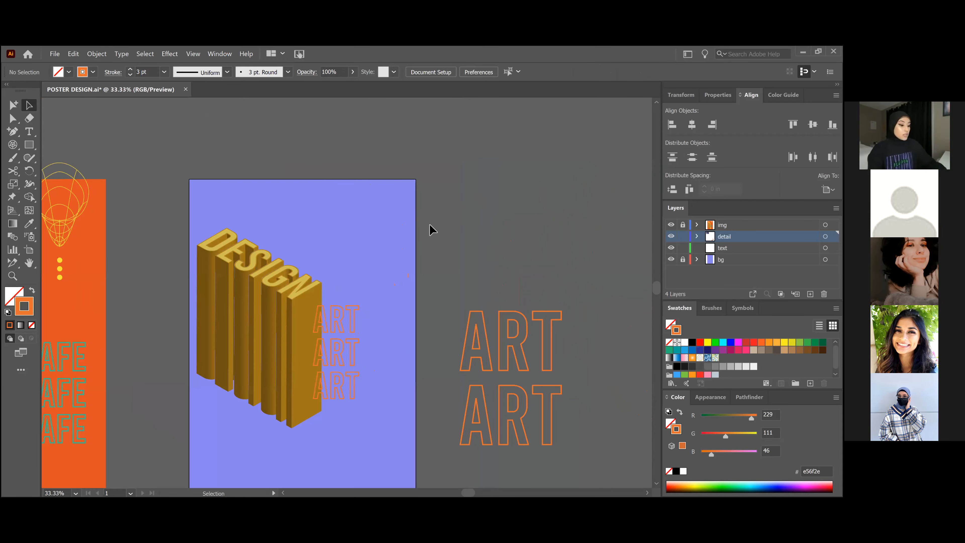
scroll(432, 230, down, 1)
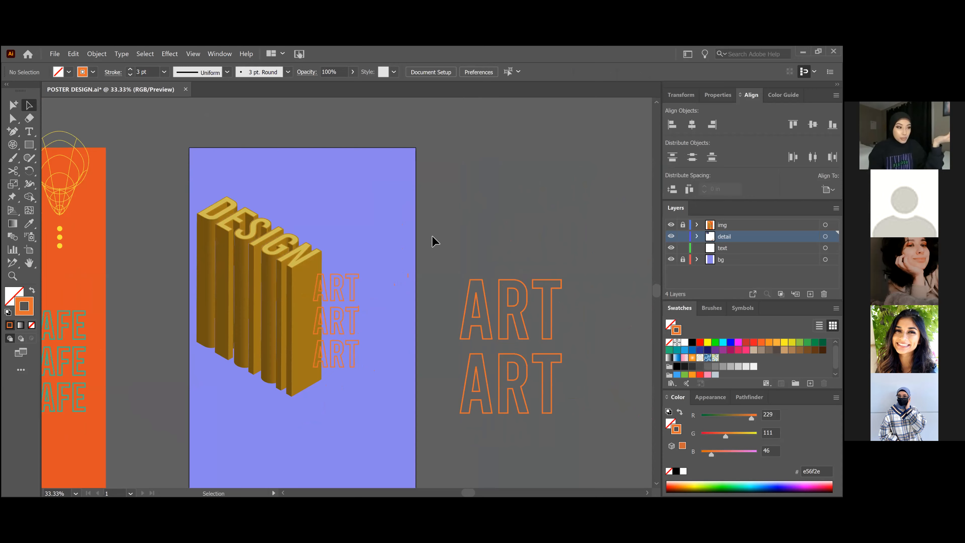
scroll(241, 319, down, 1)
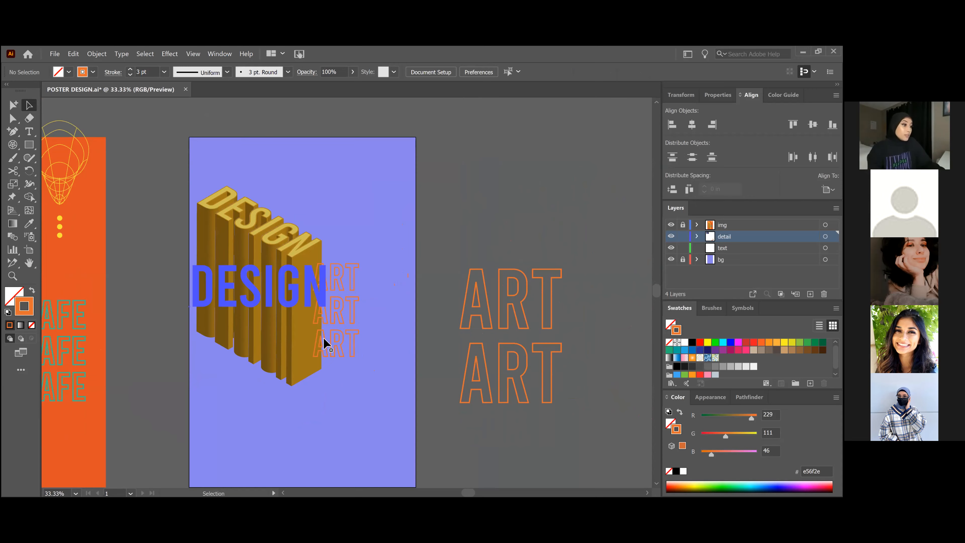
drag(387, 356, 369, 340)
scroll(308, 304, down, 1)
drag(314, 302, 321, 302)
key(v)
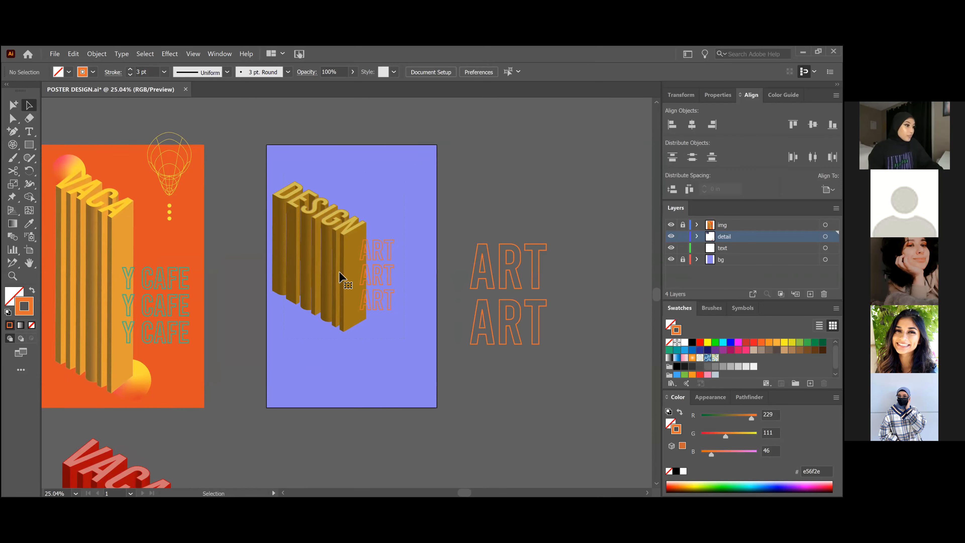
Step: Expand the appearance of the 3D extruded DESIGN title on the purple artboard, then deselect it
click(338, 261)
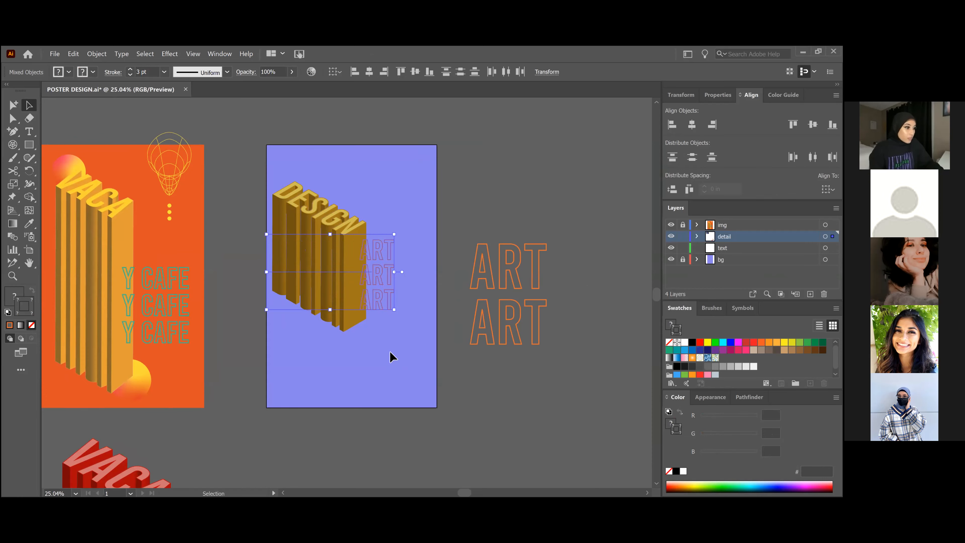
click(323, 253)
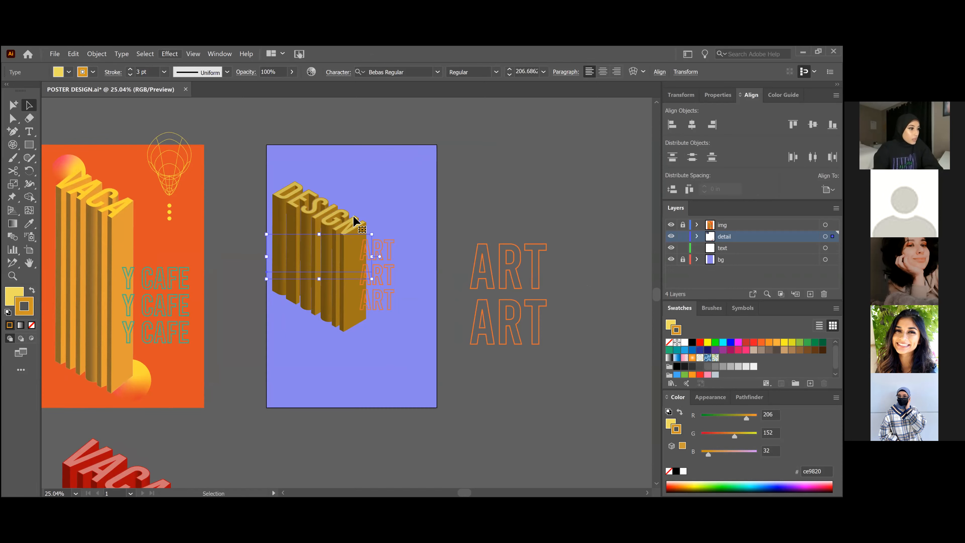
key(alt+o)
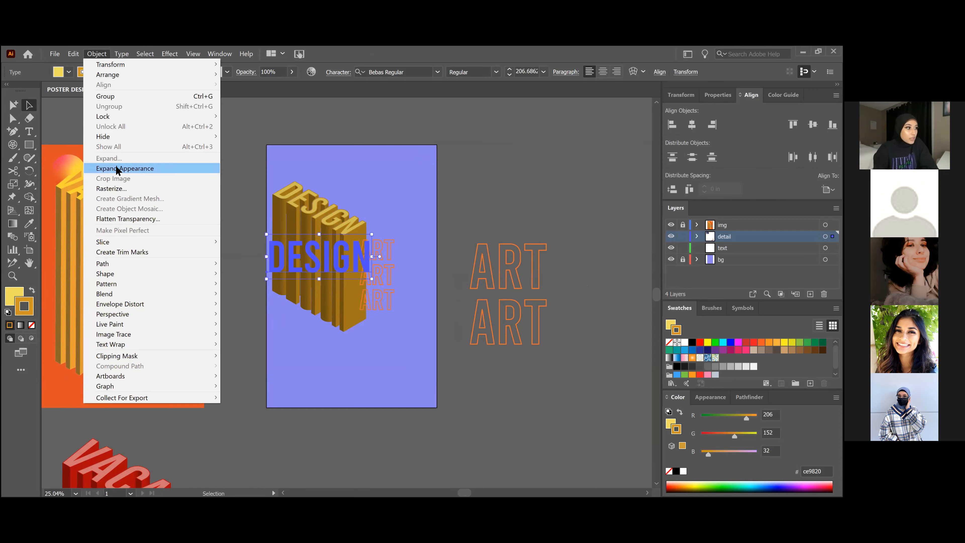
click(117, 170)
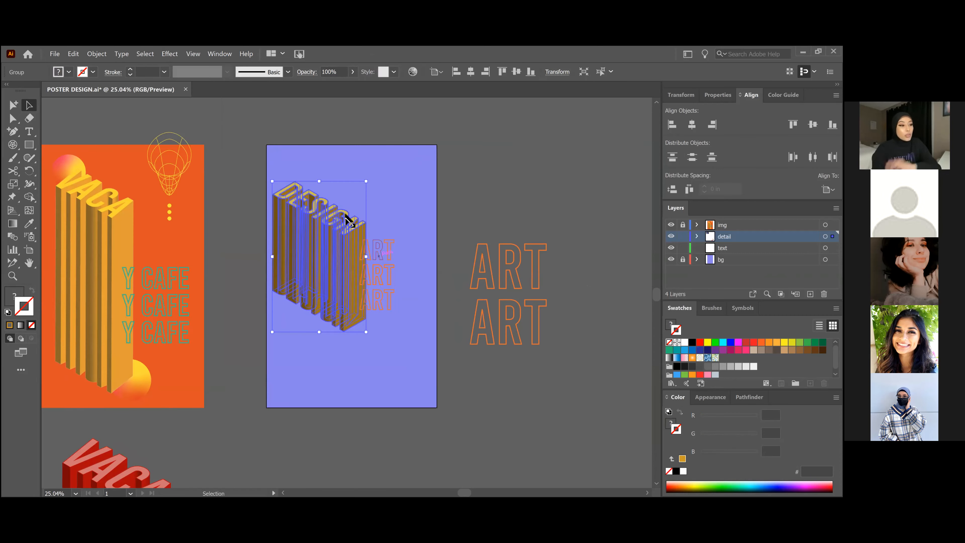
click(98, 57)
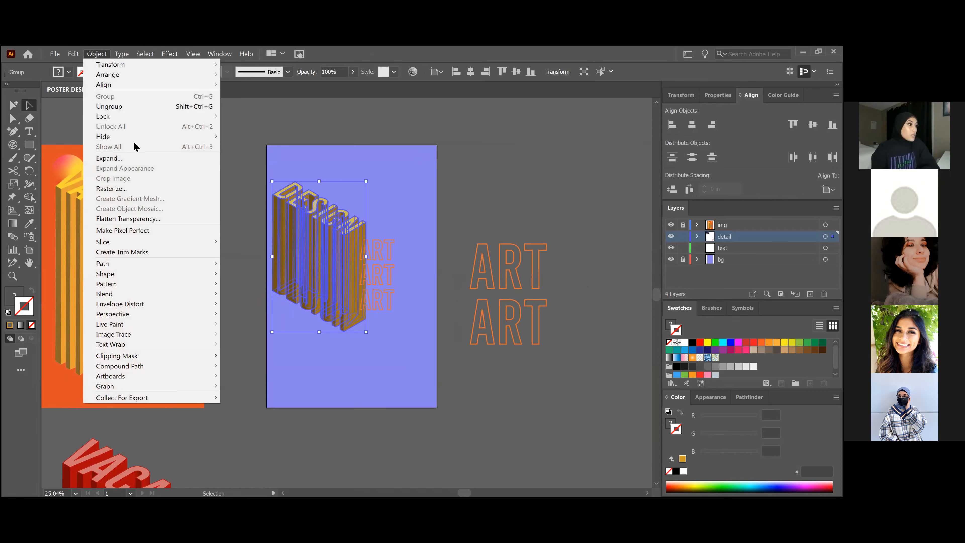
click(393, 209)
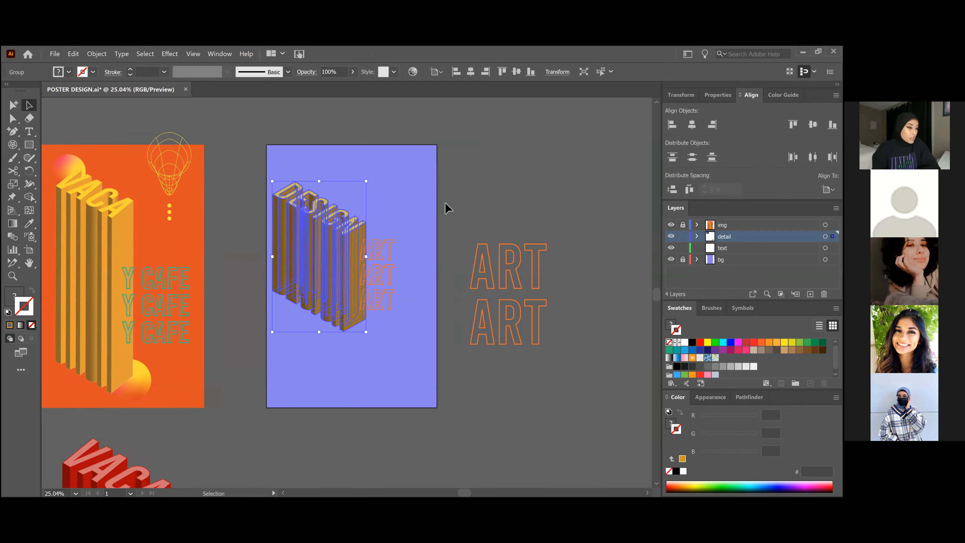
click(467, 214)
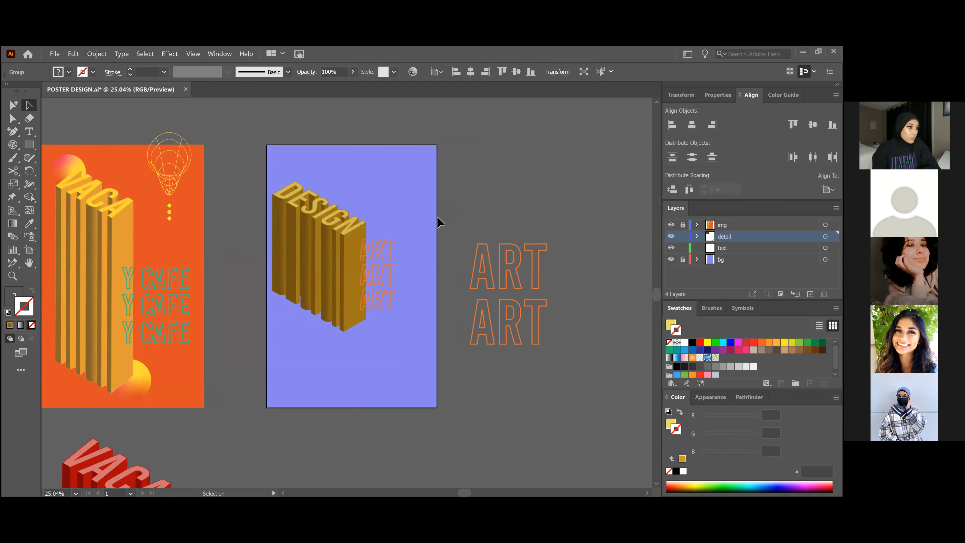
Step: Apply a Grain texture effect to the expanded DESIGN title with intensity 20, contrast 31 and grain type Enlarged
click(301, 245)
click(169, 50)
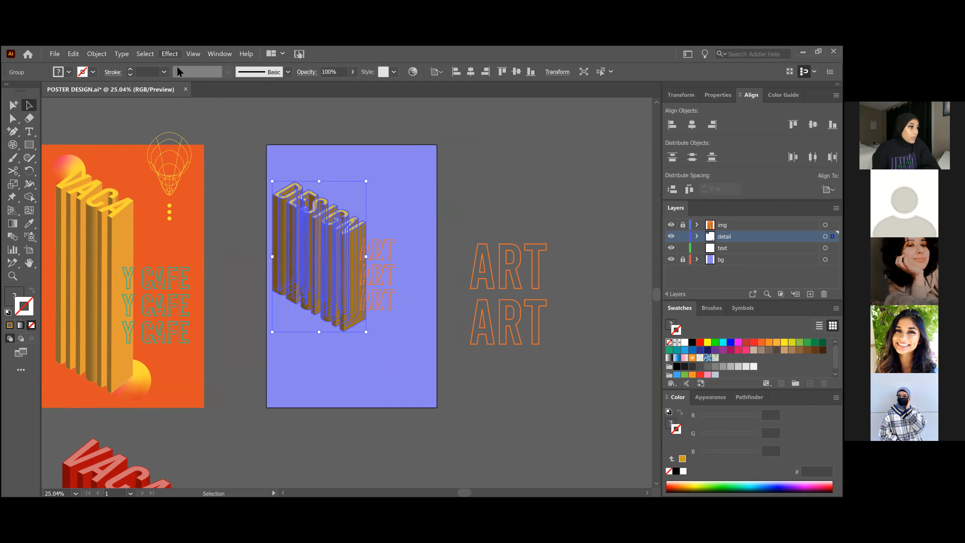
mouse_move(269, 335)
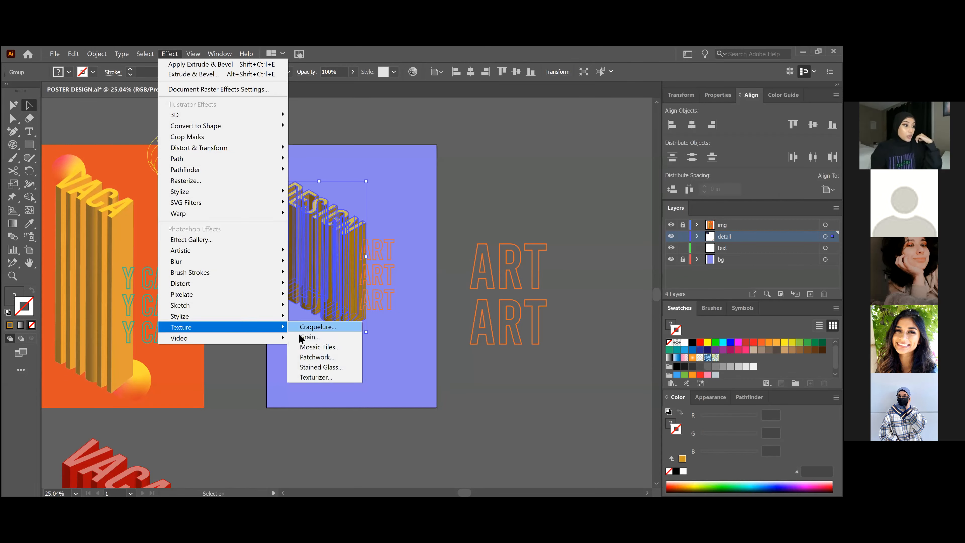
click(301, 336)
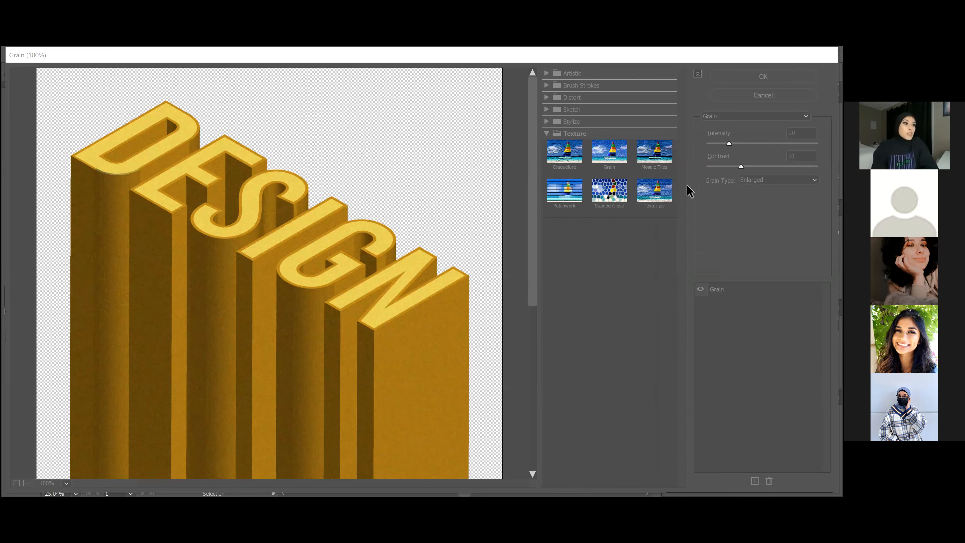
click(624, 156)
click(778, 179)
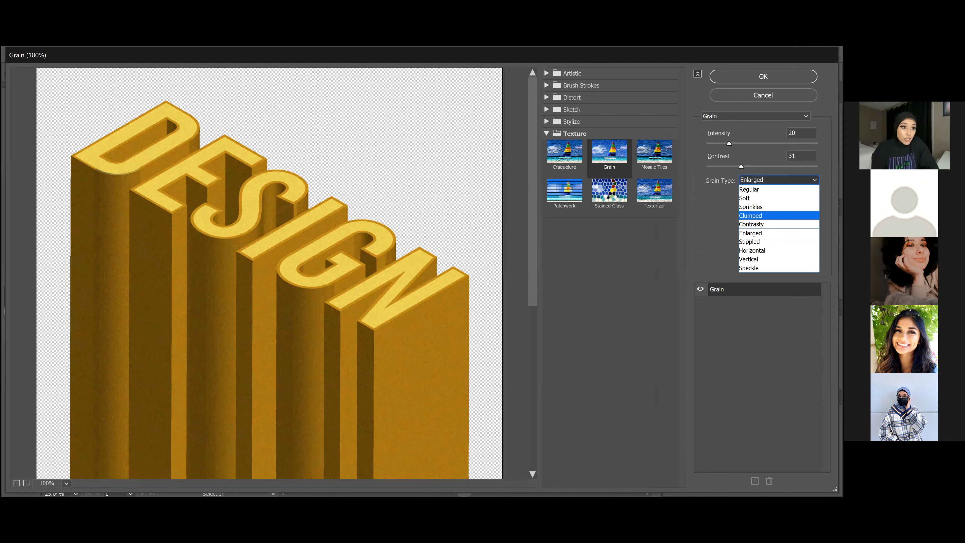
click(778, 232)
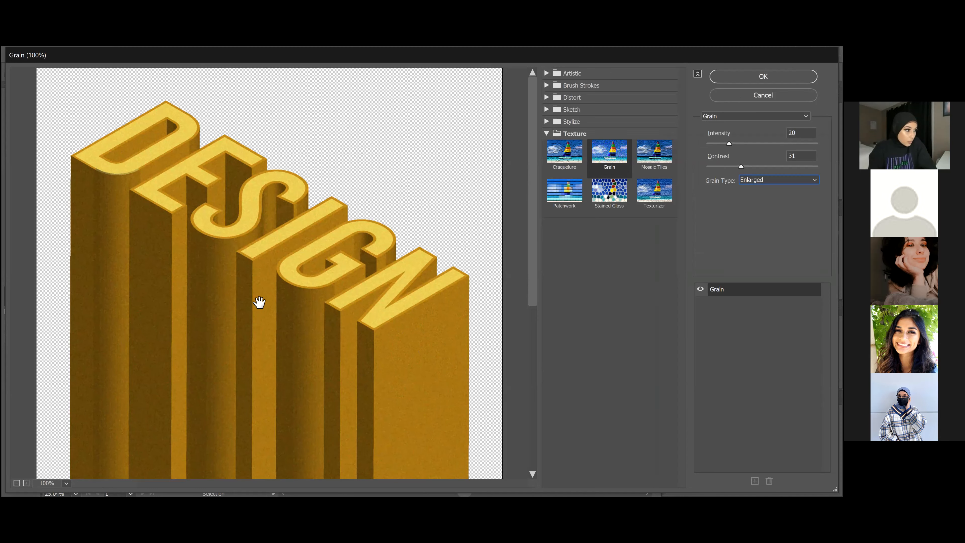
key(Return)
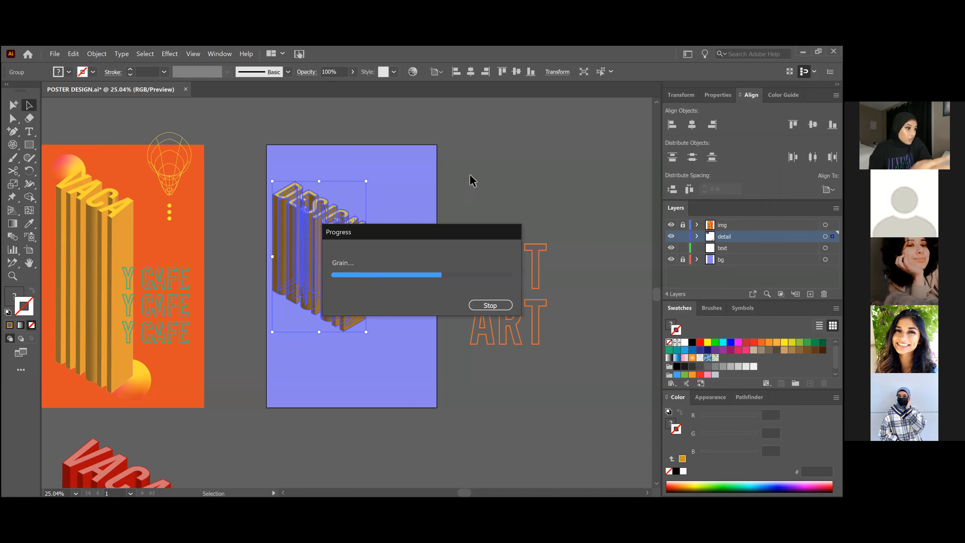
click(463, 174)
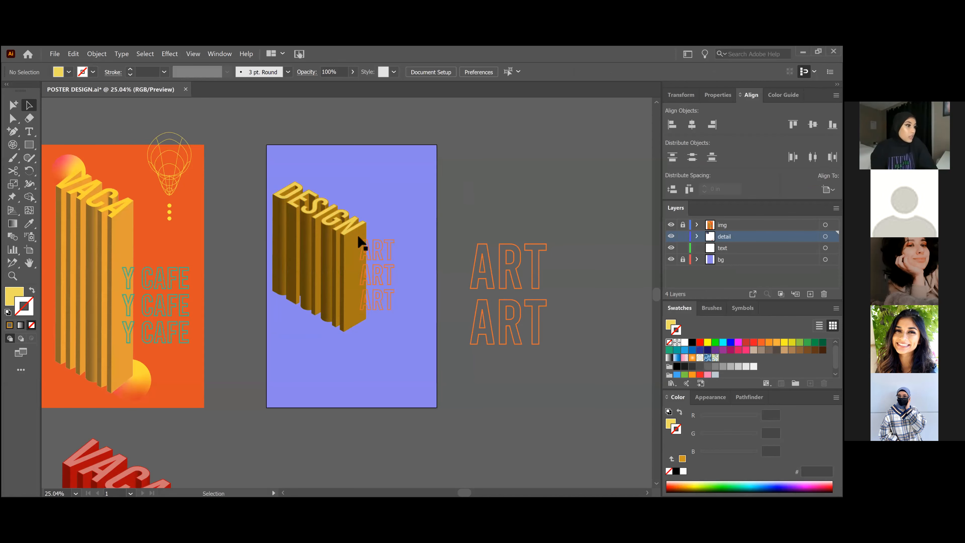
Step: Examine the grain texture on the DESIGN title up close, and compare the whole poster with the VACA poster
key(z)
drag(358, 224, 553, 334)
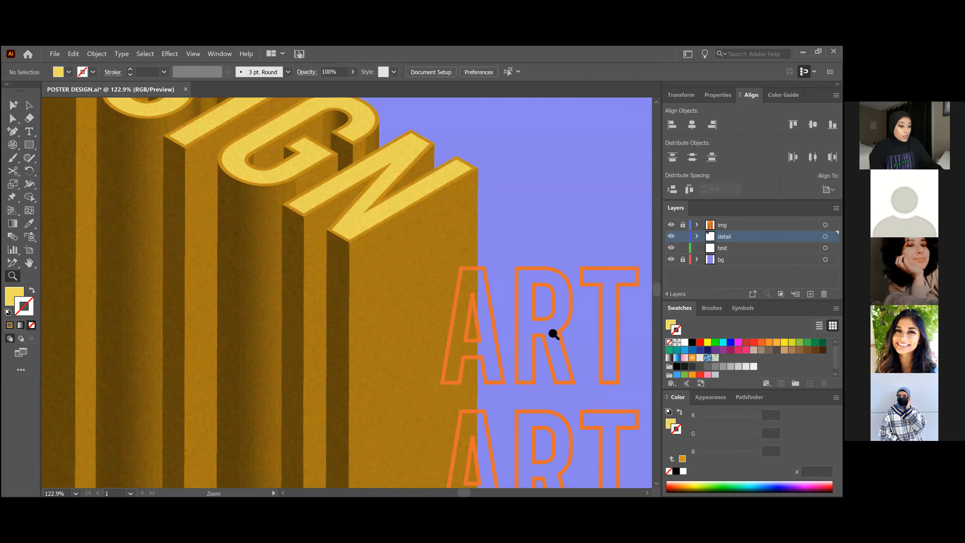
drag(490, 322, 477, 335)
key(v)
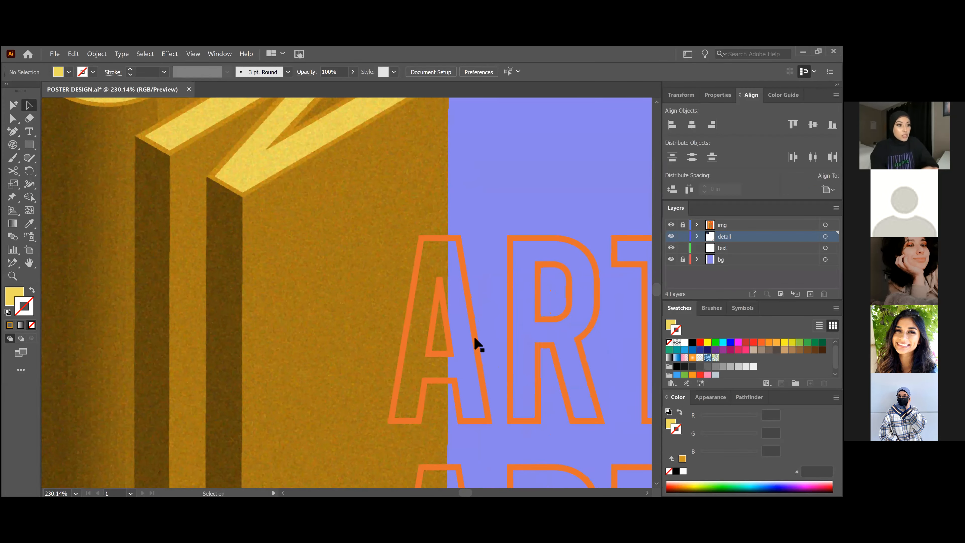
scroll(334, 272, up, 2)
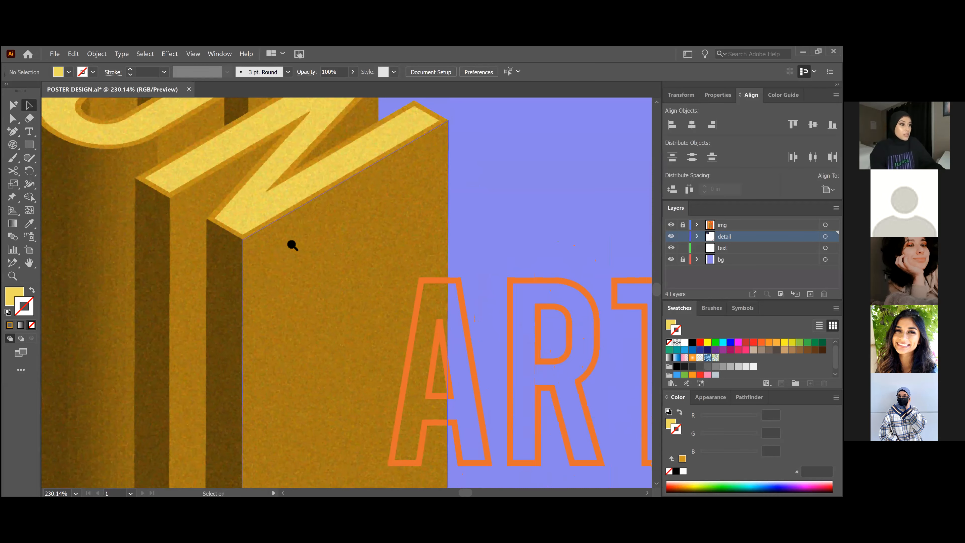
key(z)
drag(315, 231, 179, 251)
scroll(307, 244, down, 1)
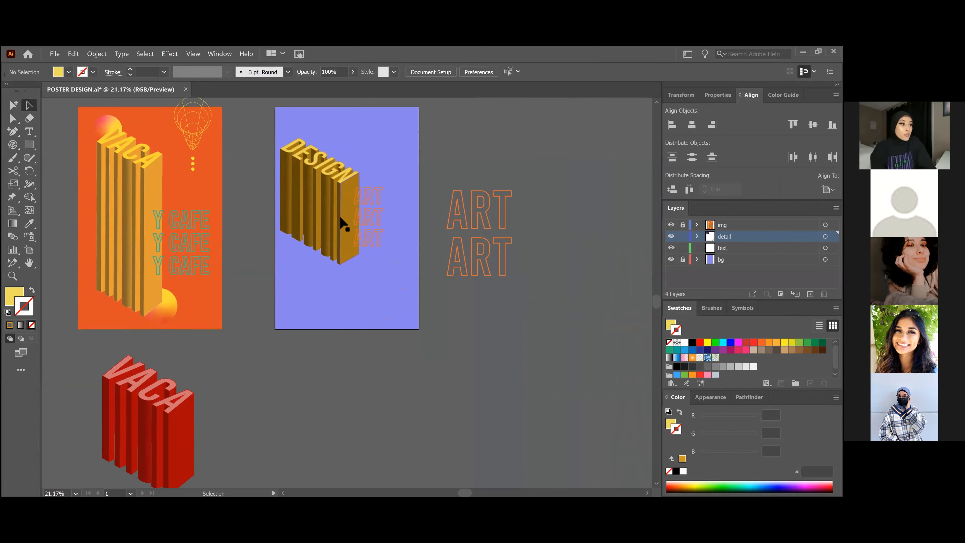
scroll(378, 201, up, 1)
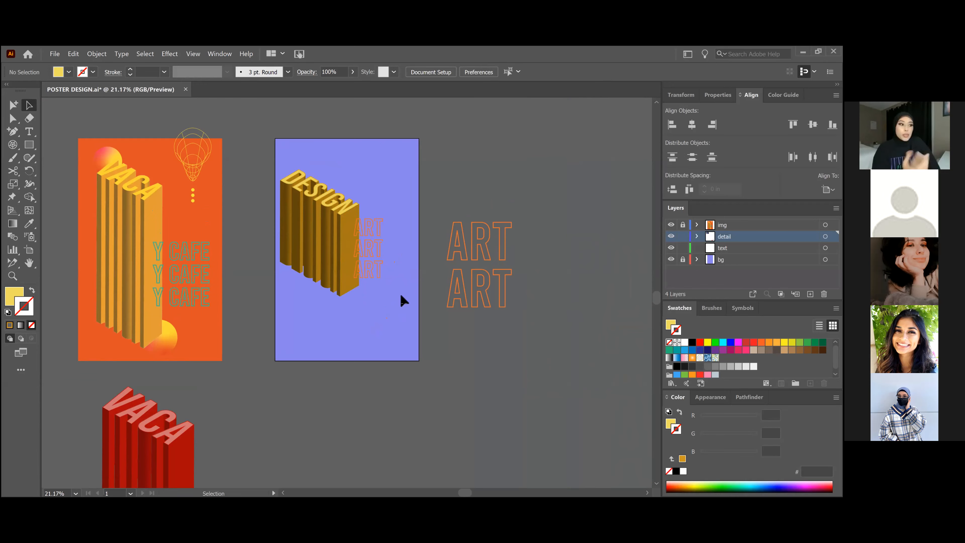
scroll(387, 300, up, 1)
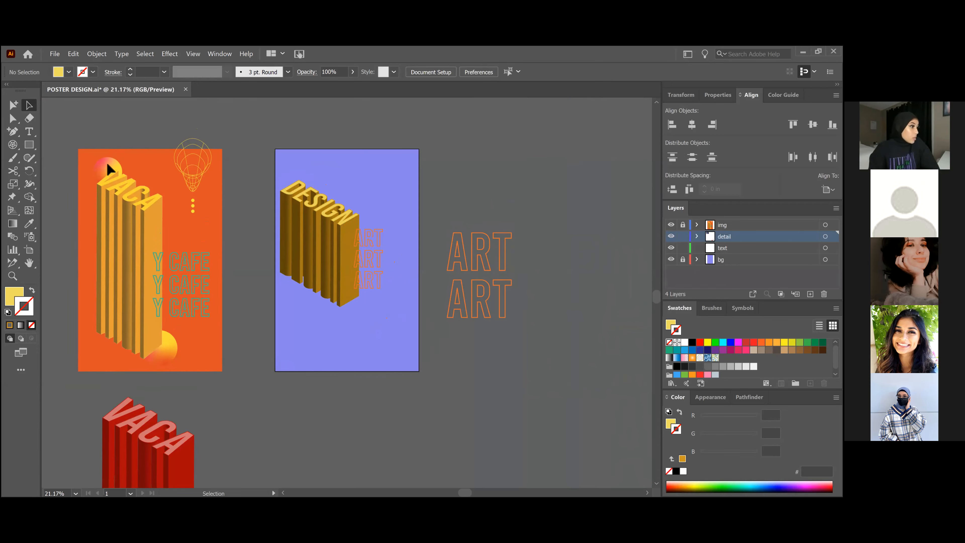
Step: Draw a yellow circle without a stroke beside the purple artboard, above the two spare ART outlines
drag(24, 142, 46, 169)
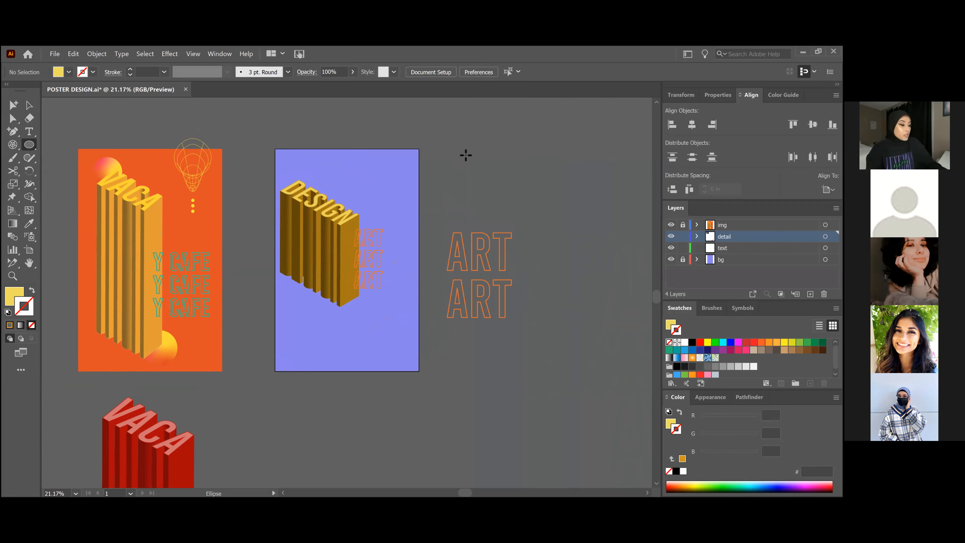
mouse_move(28, 140)
mouse_down()
mouse_move(39, 104)
mouse_move(30, 116)
mouse_up()
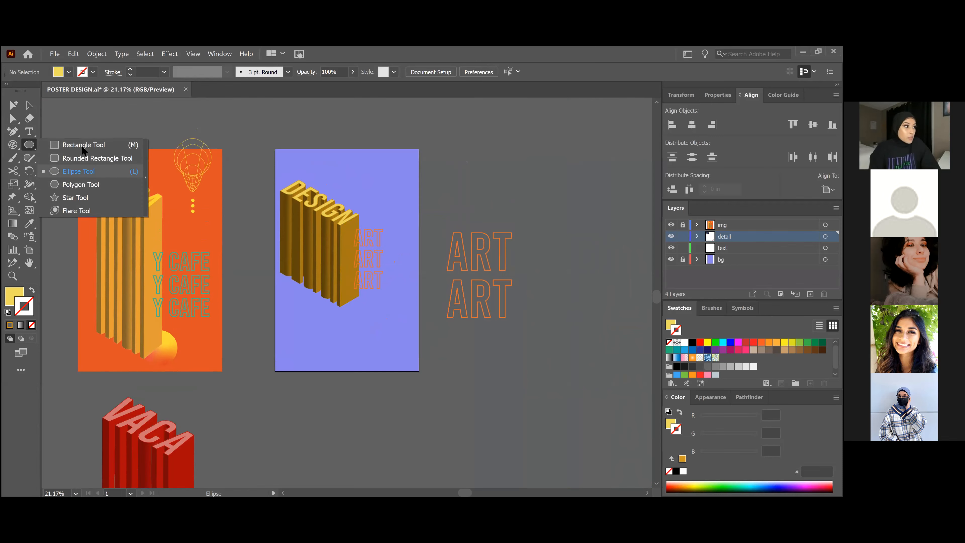
click(91, 172)
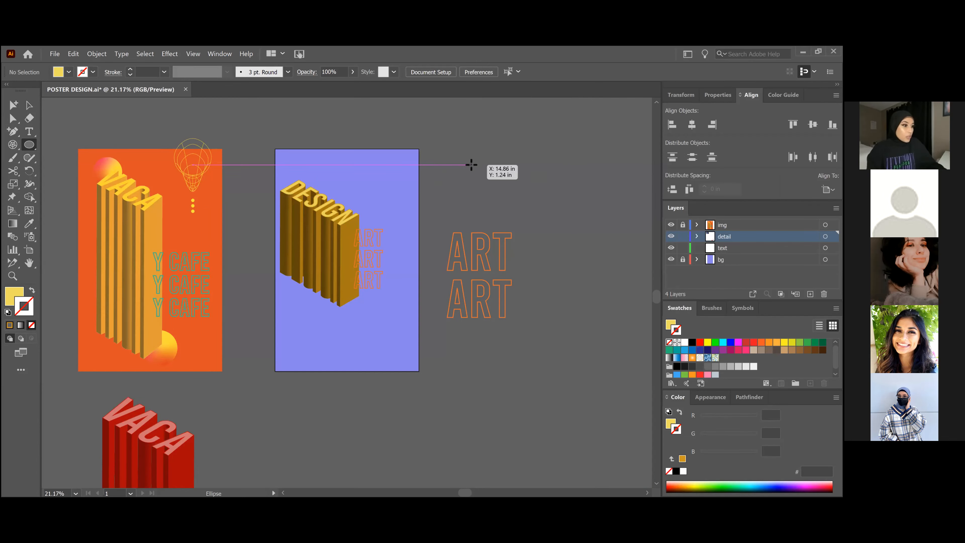
drag(471, 166, 493, 173)
key(a)
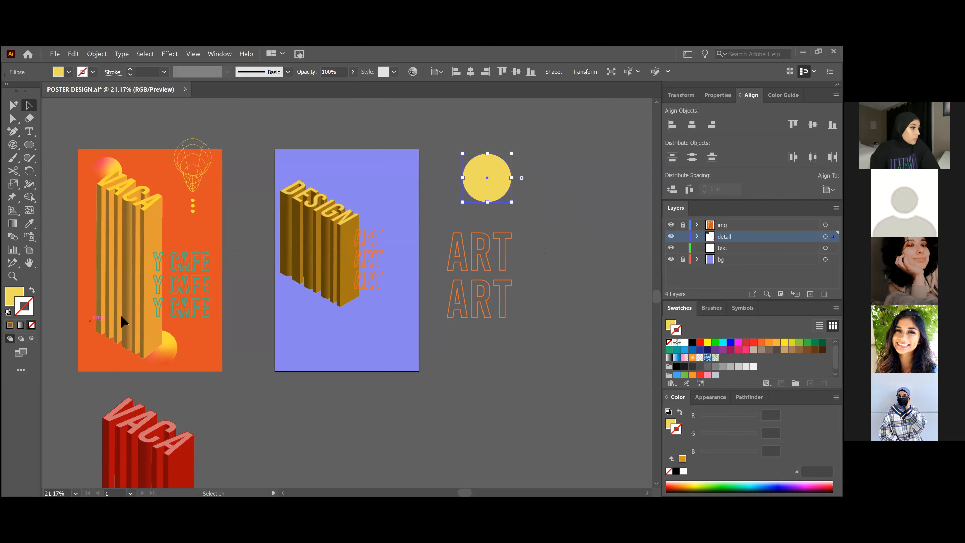
scroll(95, 297, down, 1)
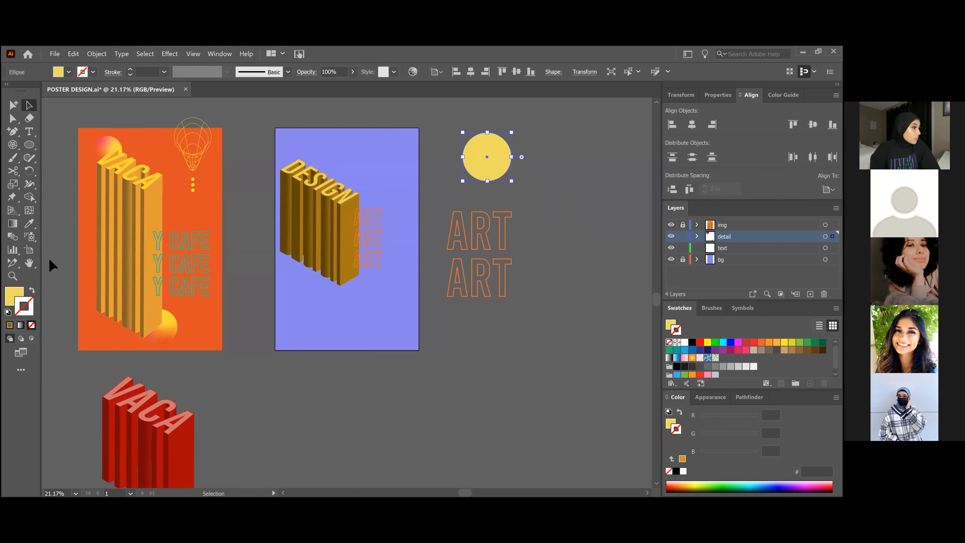
click(13, 223)
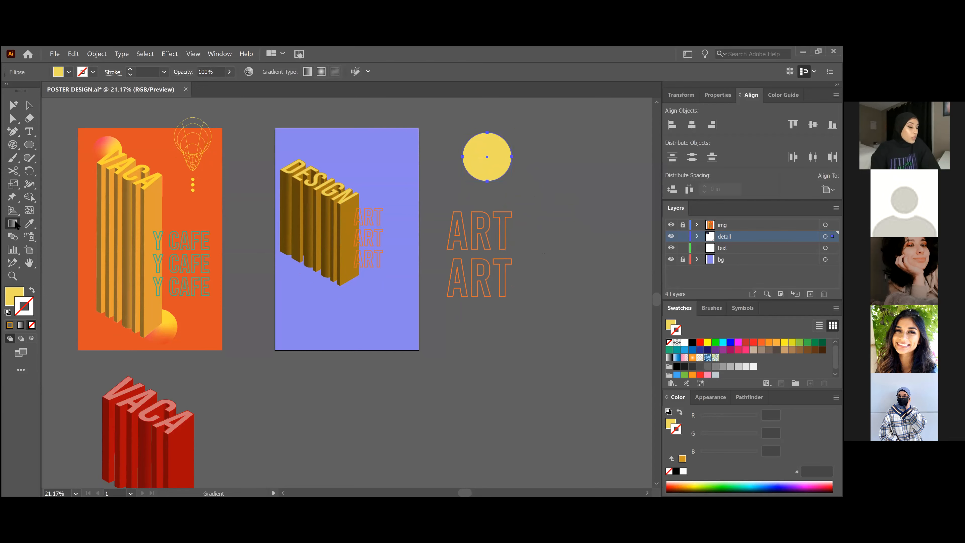
click(21, 326)
click(21, 325)
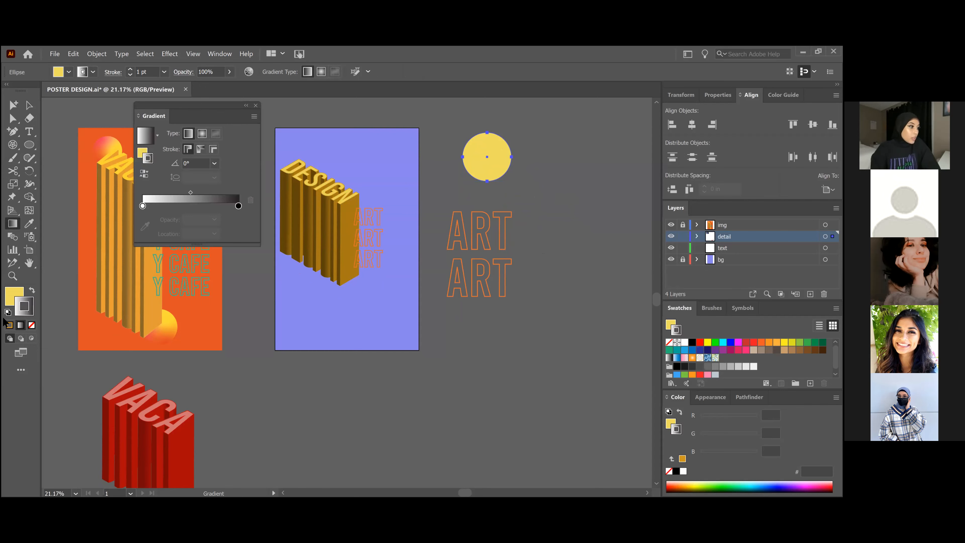
click(31, 325)
Step: Fill the circle with a white-to-black linear gradient at an angle of -60°
click(18, 292)
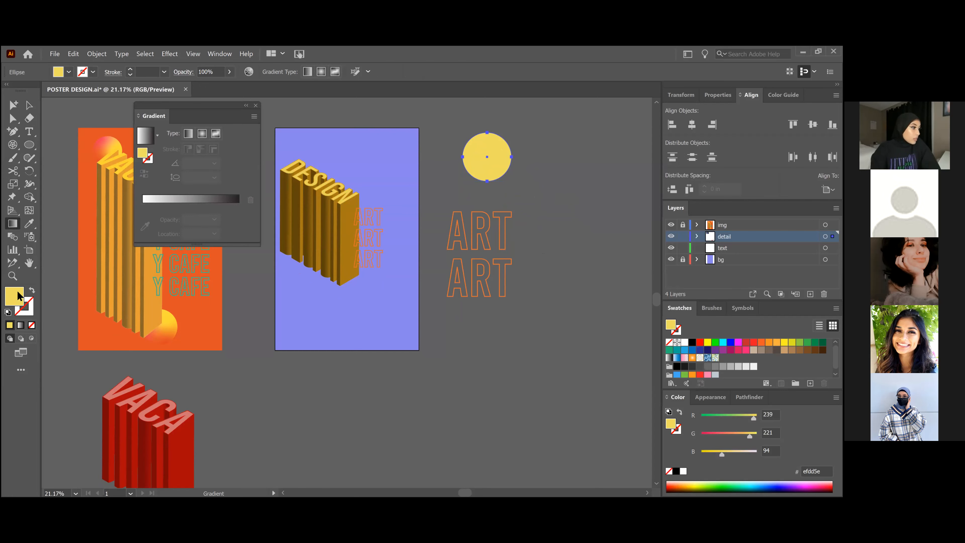
click(20, 324)
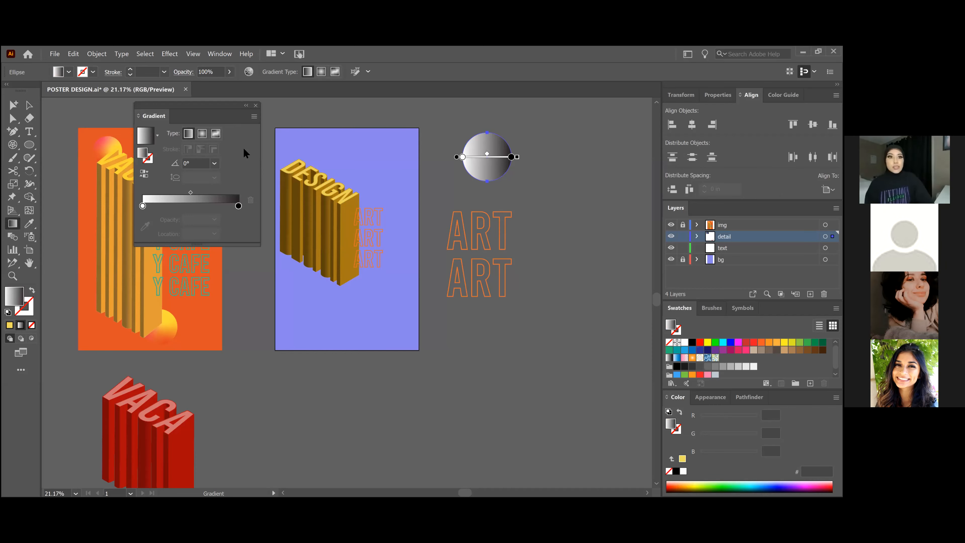
click(214, 163)
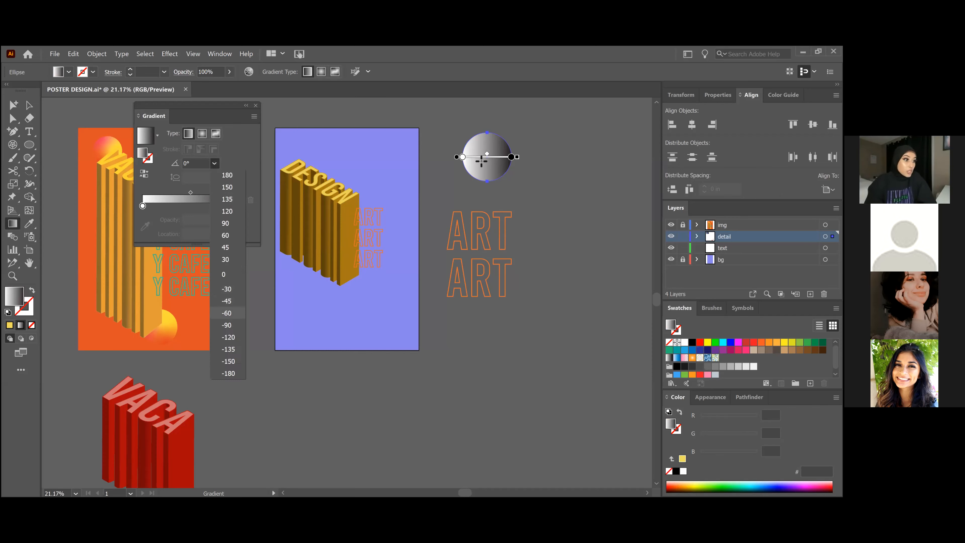
click(233, 316)
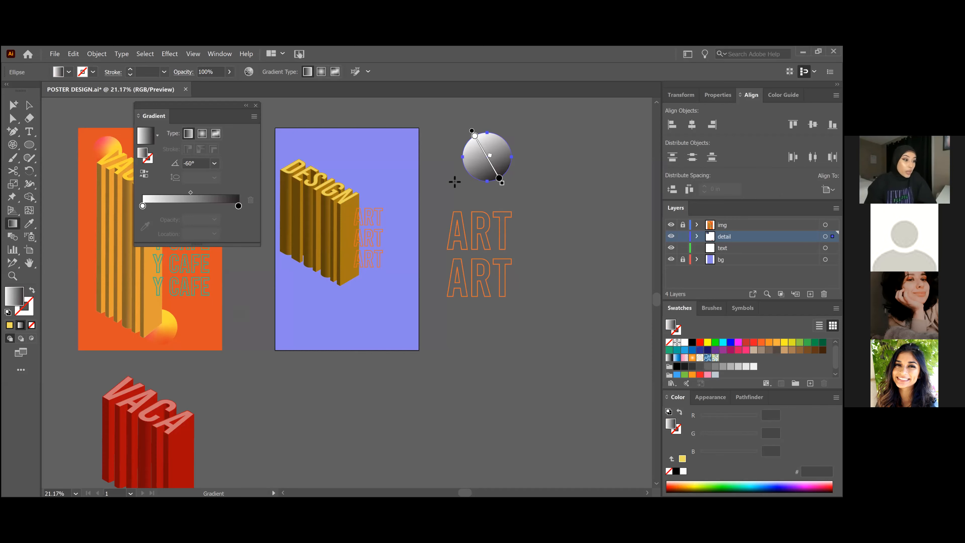
Step: Change the circle's fill to a freeform gradient drawn with points and add two color points in its lower half
click(204, 132)
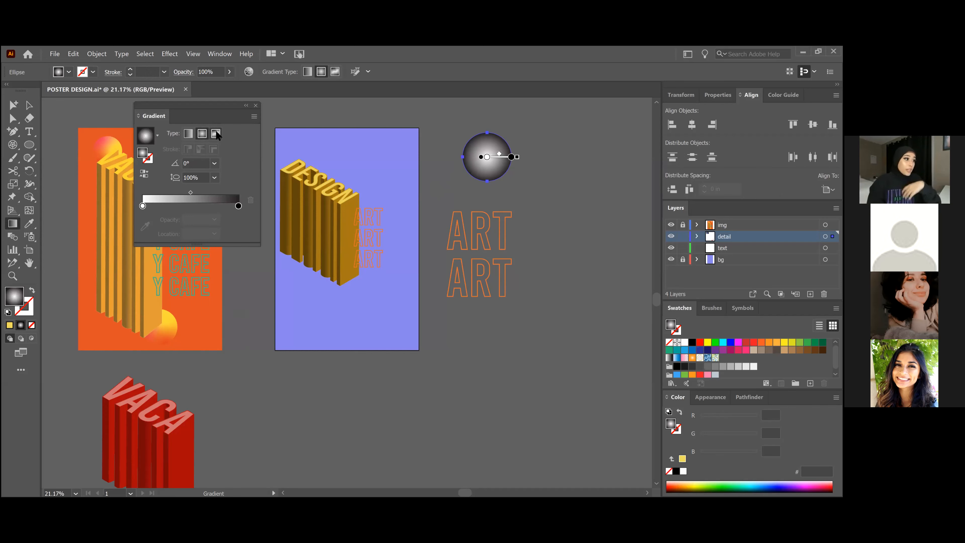
click(215, 134)
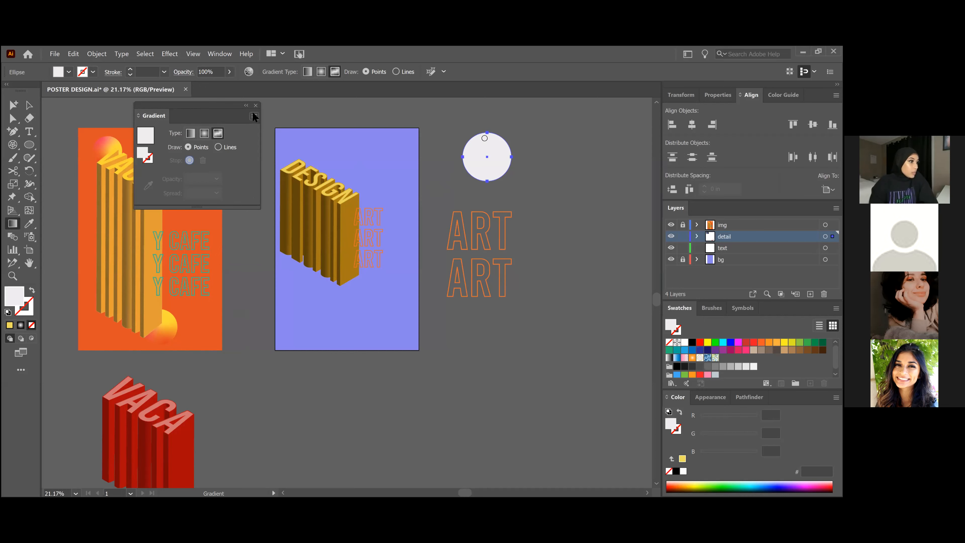
drag(227, 107, 223, 120)
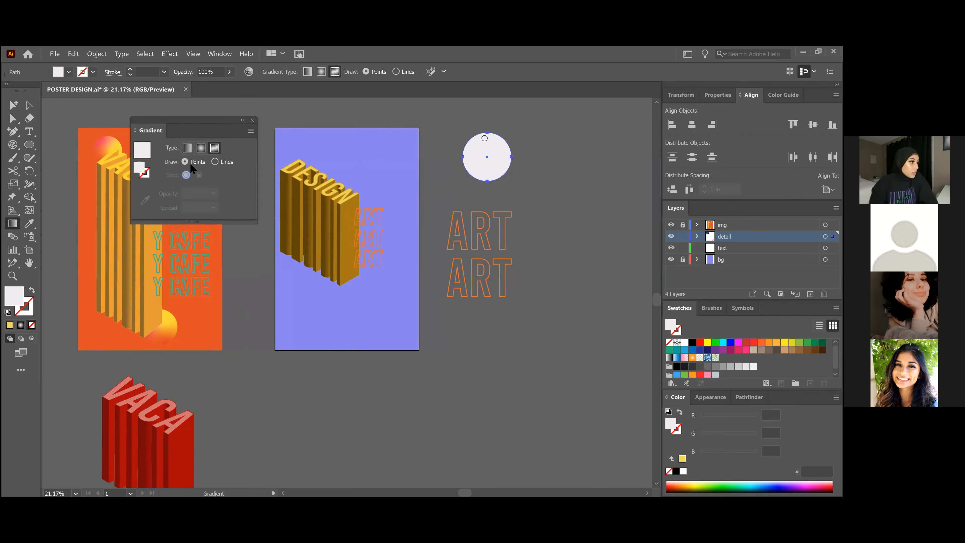
click(475, 164)
click(501, 162)
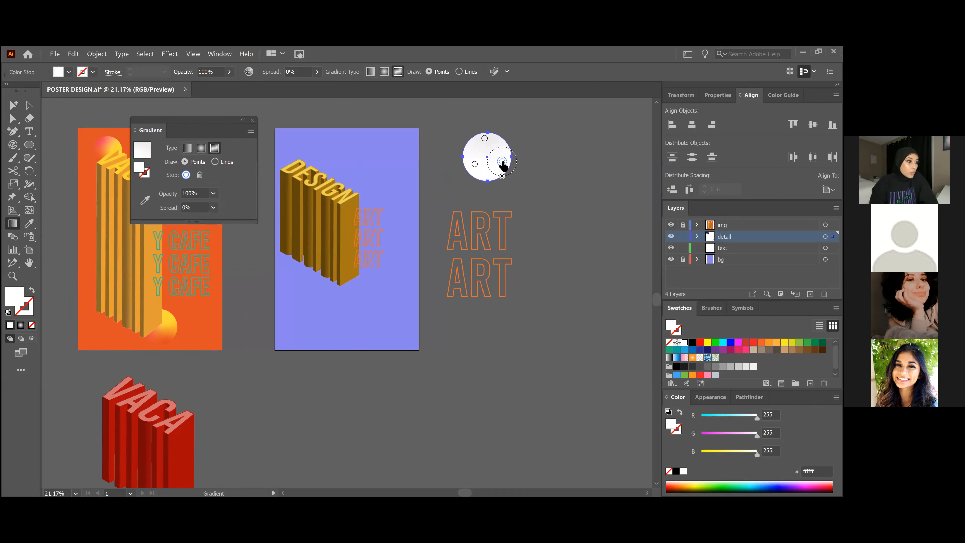
Step: Color the circle's upper gradient point pink, the lower-left one yellow ffd837 and the lower-right one teal 3fb791, sampled from the VACA poster
click(484, 138)
click(145, 200)
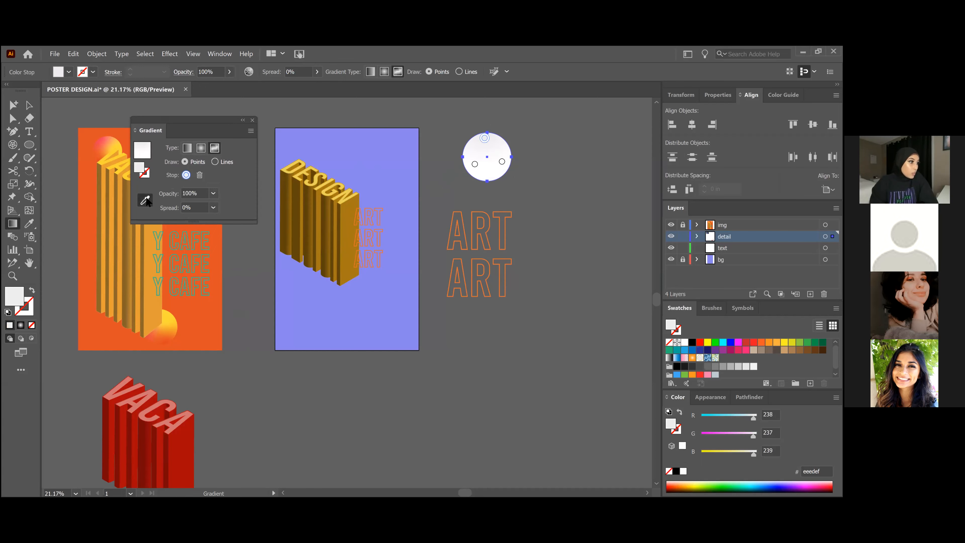
click(102, 141)
click(475, 164)
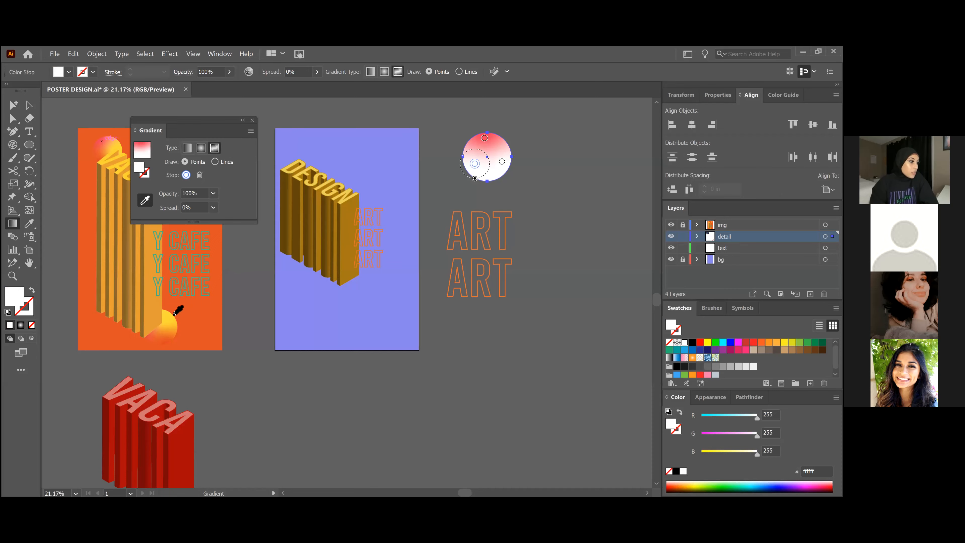
click(168, 318)
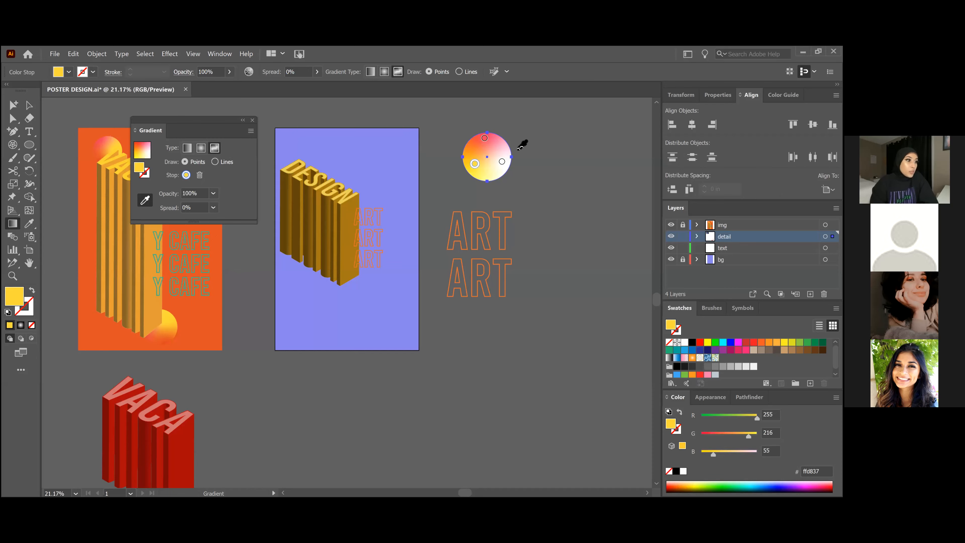
click(501, 163)
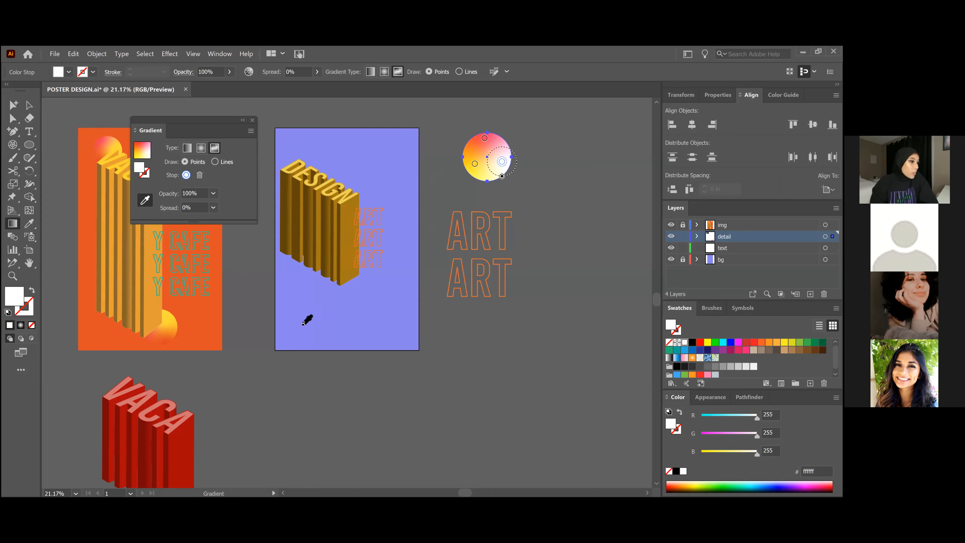
click(184, 258)
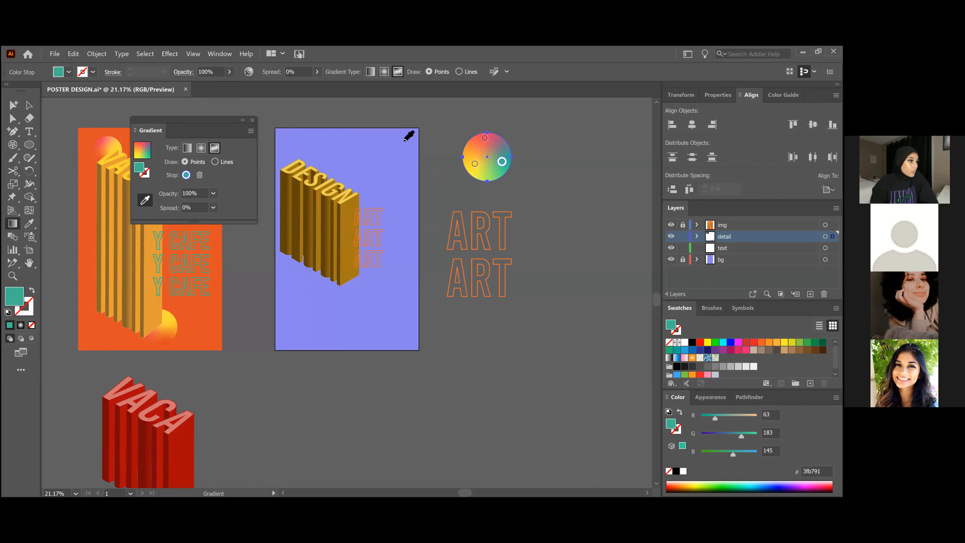
Step: Rearrange the points with teal at the circle's lower right, yellow at upper right and pink at left, and recolor the pink one yellow ffd837
mouse_move(502, 162)
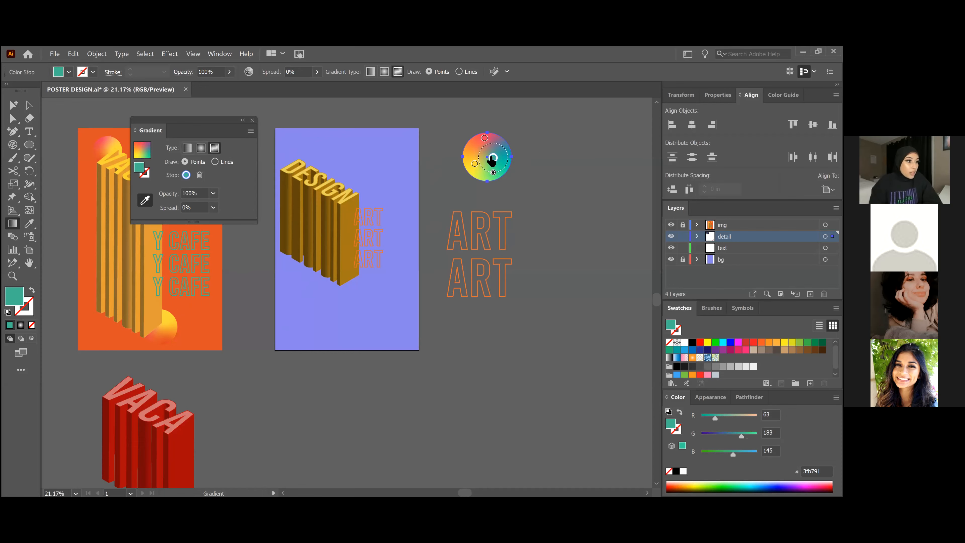
mouse_move(489, 162)
mouse_down()
mouse_move(485, 176)
mouse_move(501, 168)
mouse_up()
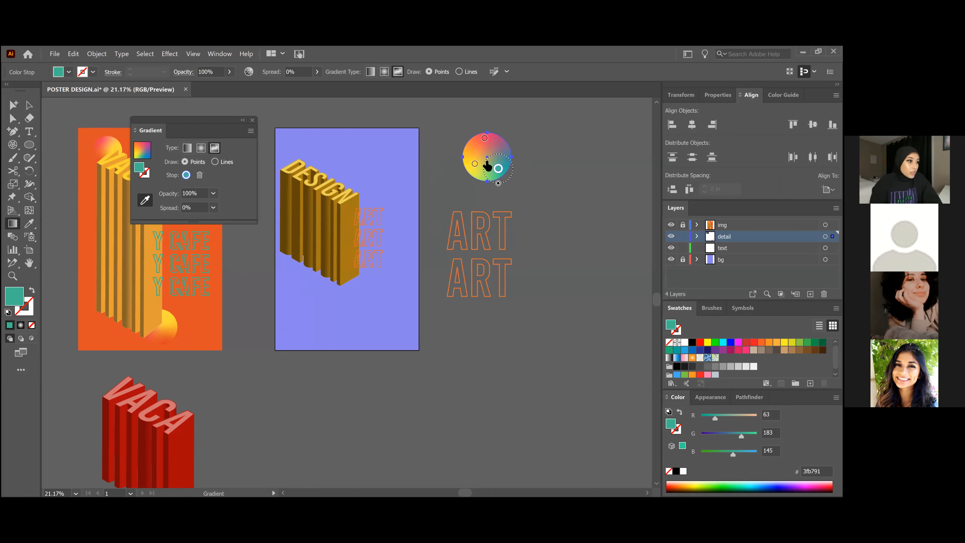
click(474, 165)
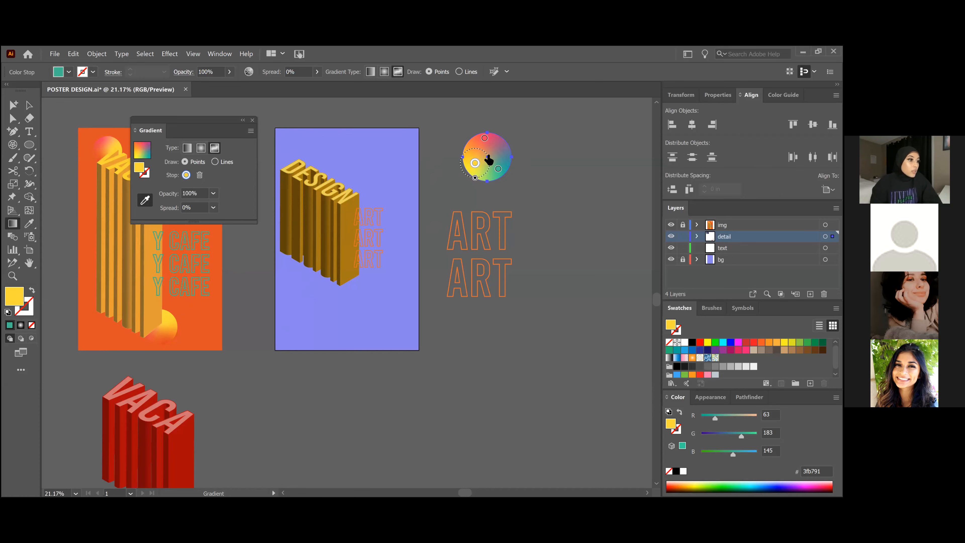
drag(475, 162, 502, 140)
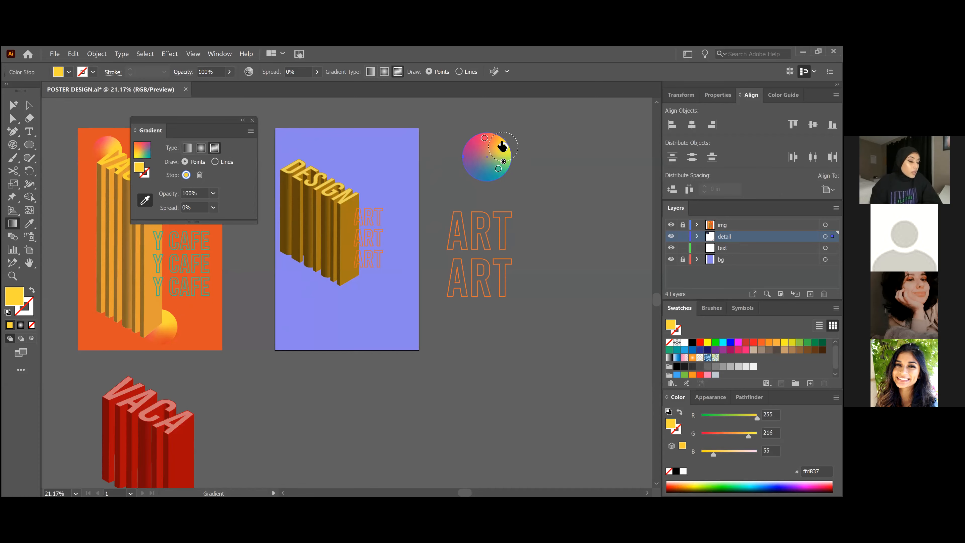
drag(484, 138, 475, 158)
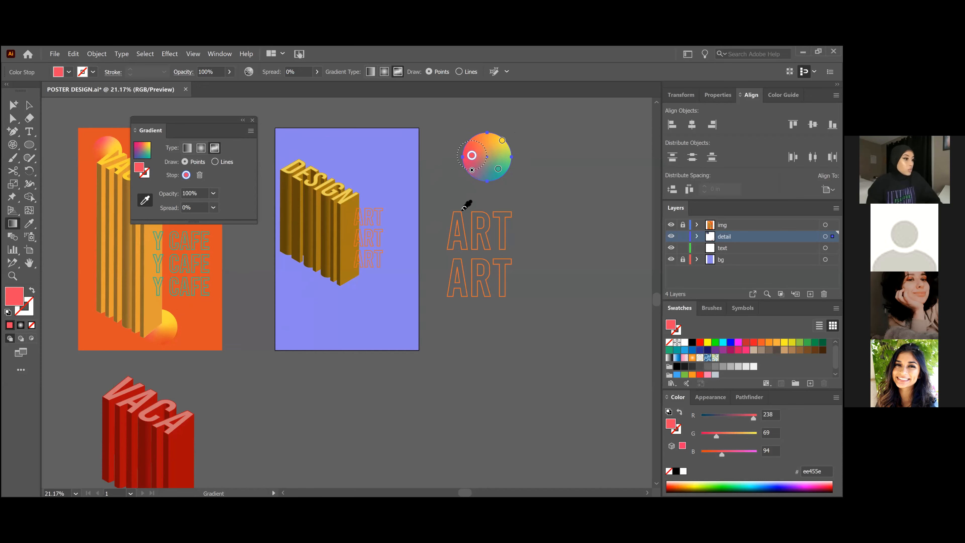
click(166, 318)
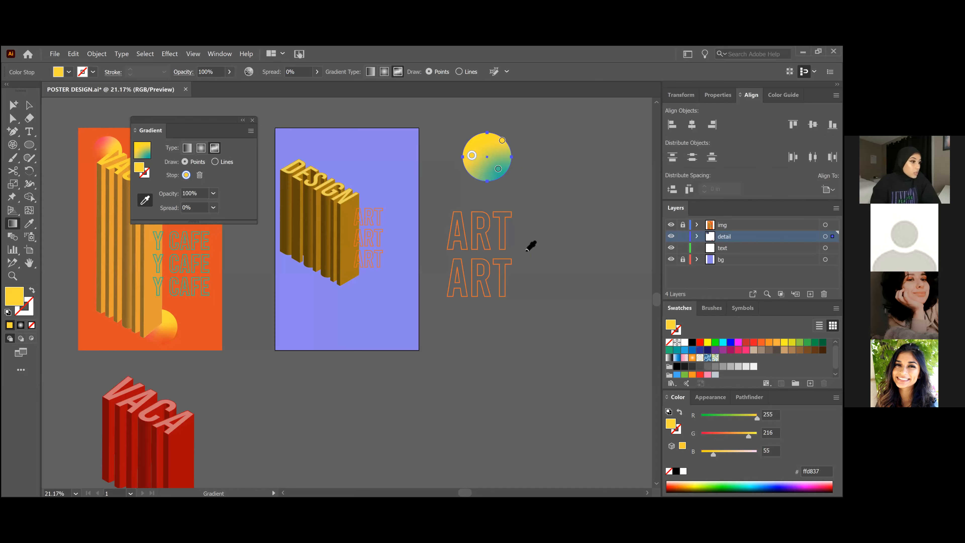
Step: Move the teal point just below and right of the circle's center, shift the yellow points slightly down, and widen the teal spread to 74%
mouse_move(498, 169)
mouse_down()
mouse_move(488, 157)
mouse_move(488, 178)
mouse_up()
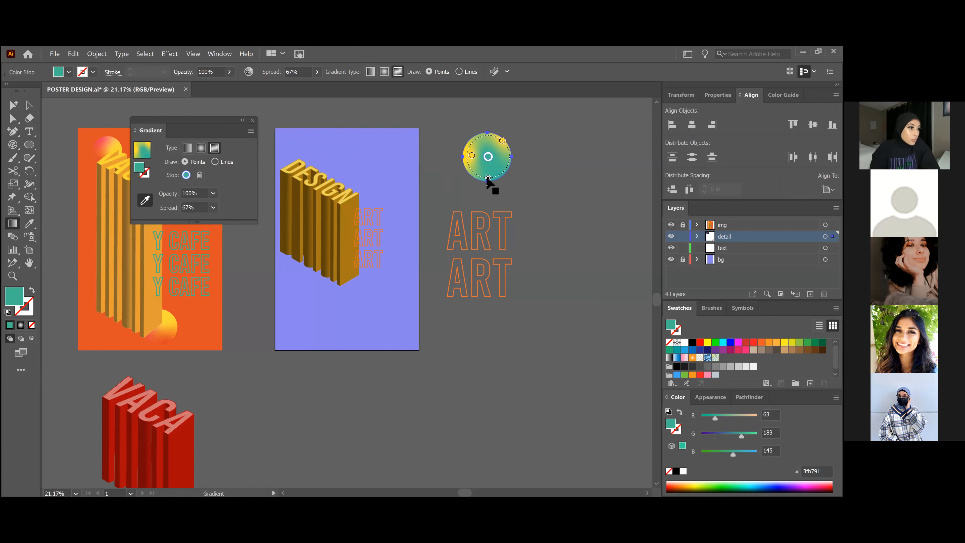
drag(487, 177, 488, 174)
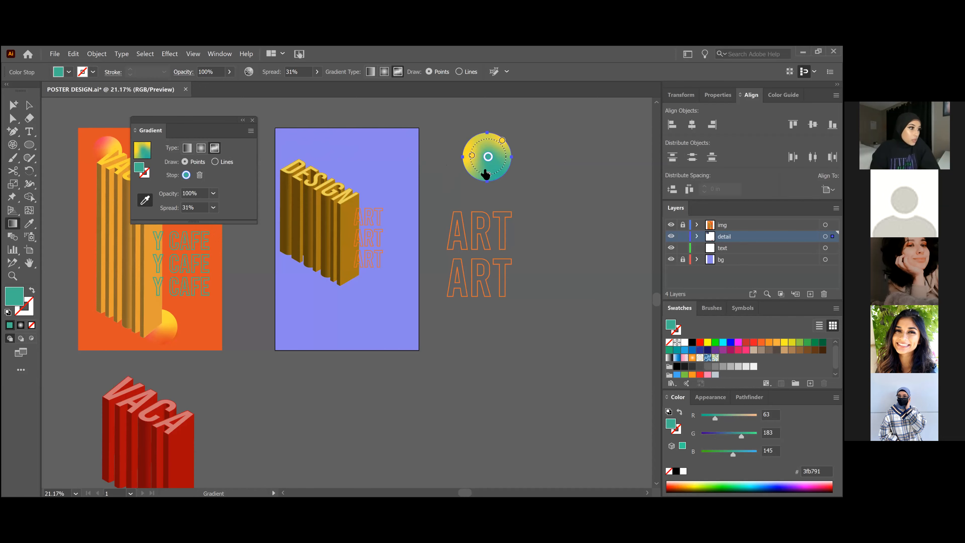
mouse_move(489, 158)
mouse_down()
mouse_move(495, 164)
mouse_move(471, 161)
mouse_move(496, 165)
mouse_move(501, 141)
mouse_move(489, 142)
mouse_move(502, 148)
mouse_up()
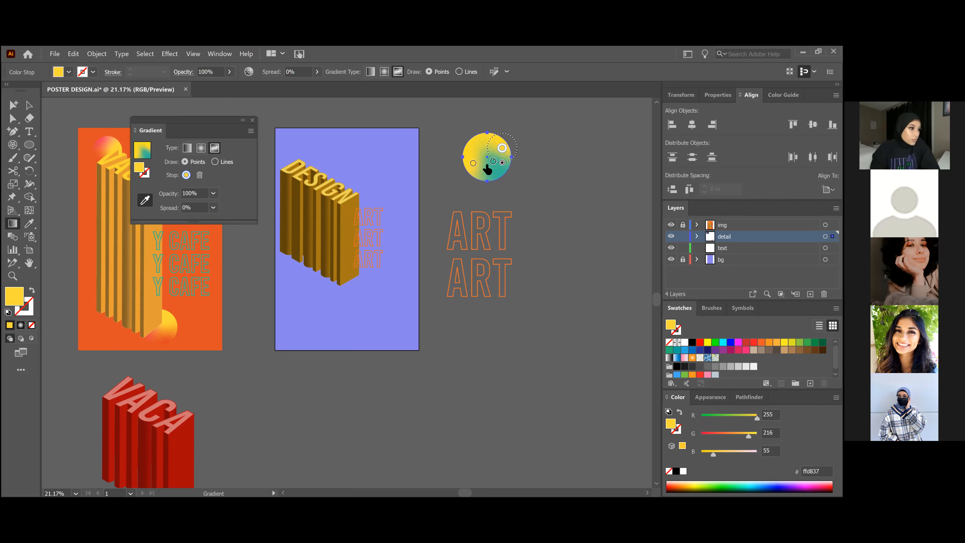
drag(493, 179, 492, 183)
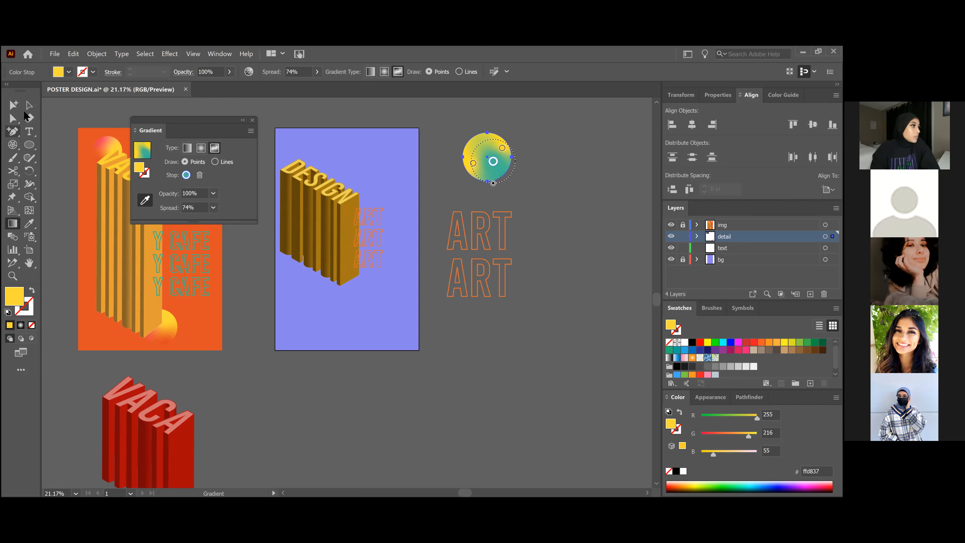
key(v)
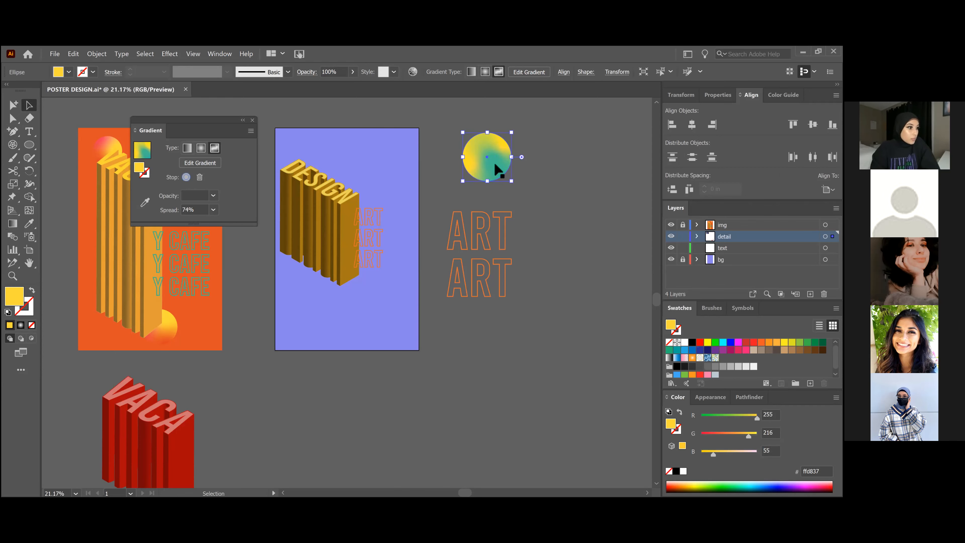
click(263, 155)
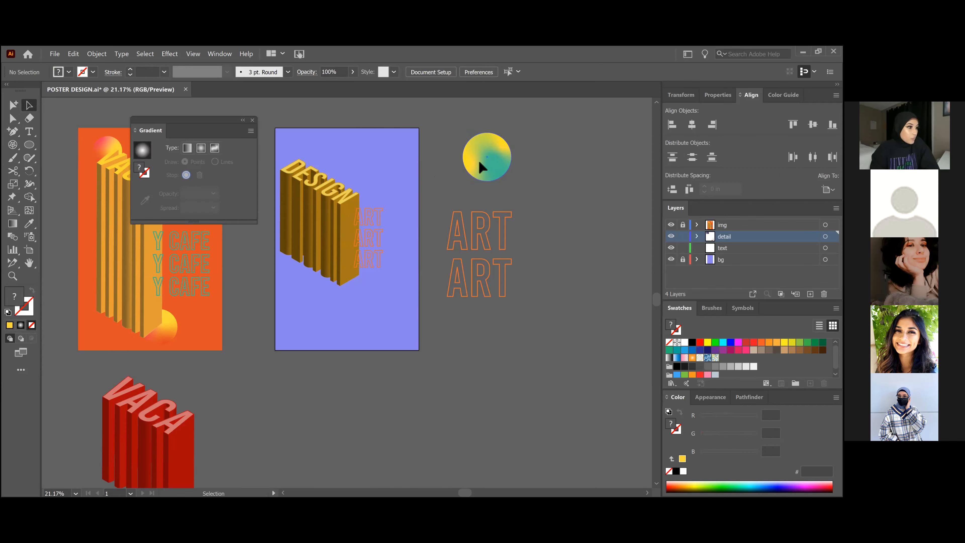
Step: Shift the gradient circle slightly toward the purple artboard and scale it down to a little over half its diameter
drag(481, 166, 470, 166)
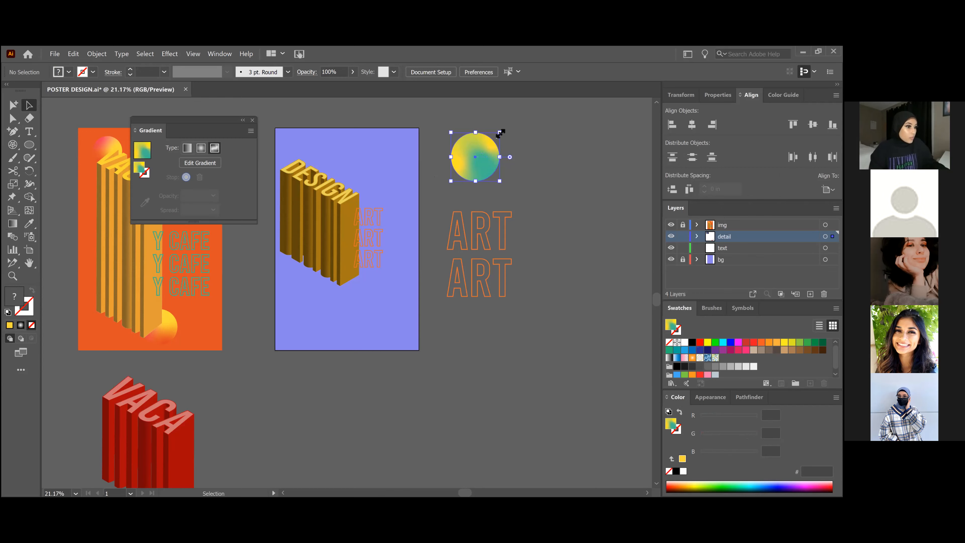
drag(501, 133, 480, 151)
click(589, 192)
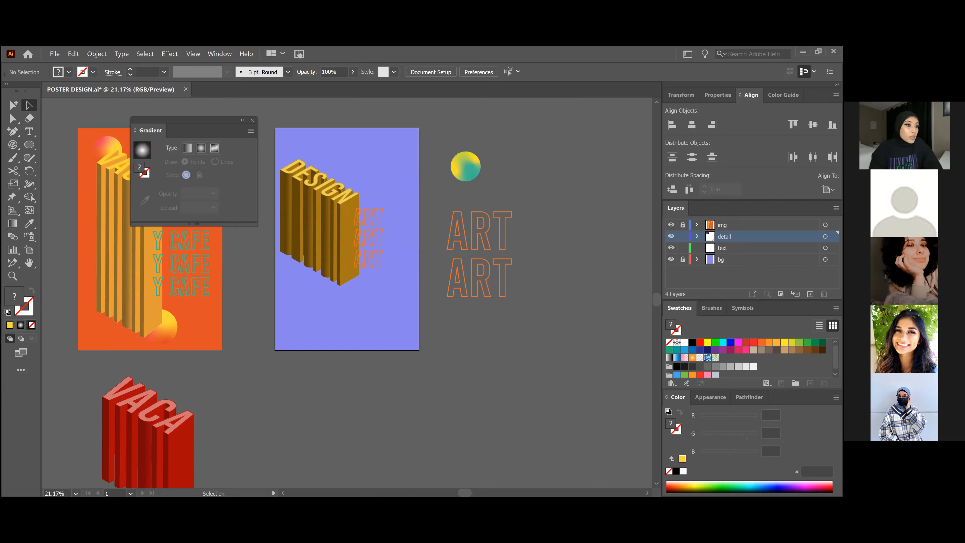
Step: Move the detail layer beneath the text layer and move the Gradient panel away from the VACA poster
drag(723, 236, 725, 256)
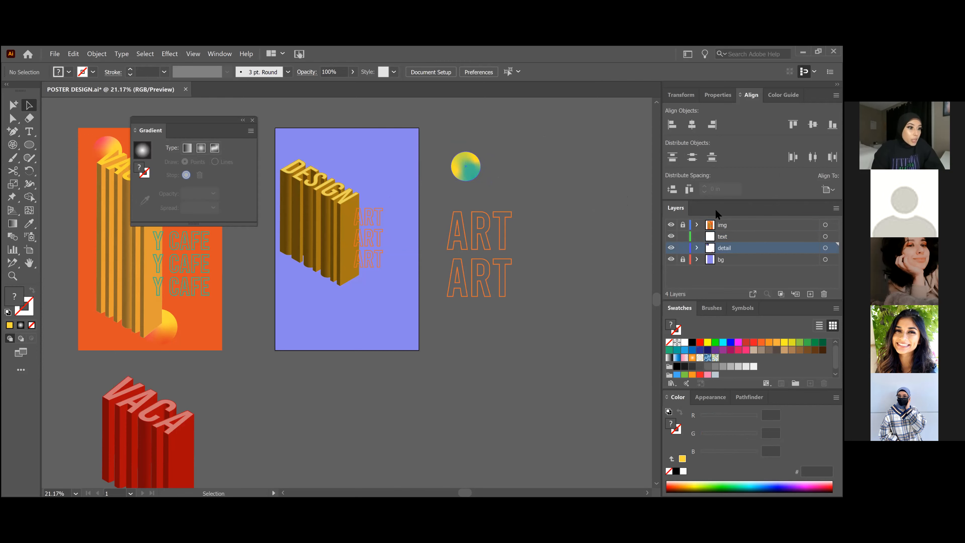
drag(202, 122, 584, 128)
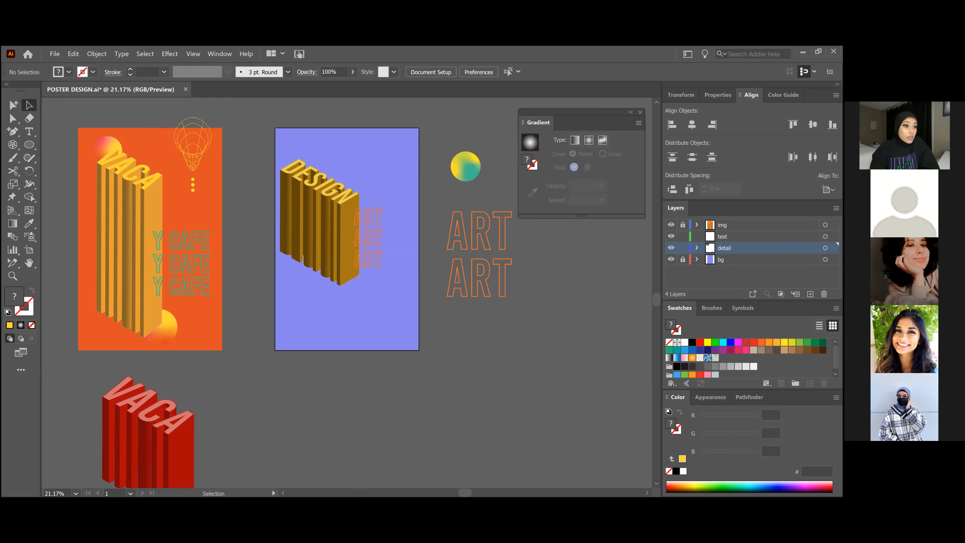
mouse_move(724, 247)
mouse_down()
mouse_move(723, 230)
mouse_move(724, 253)
mouse_up()
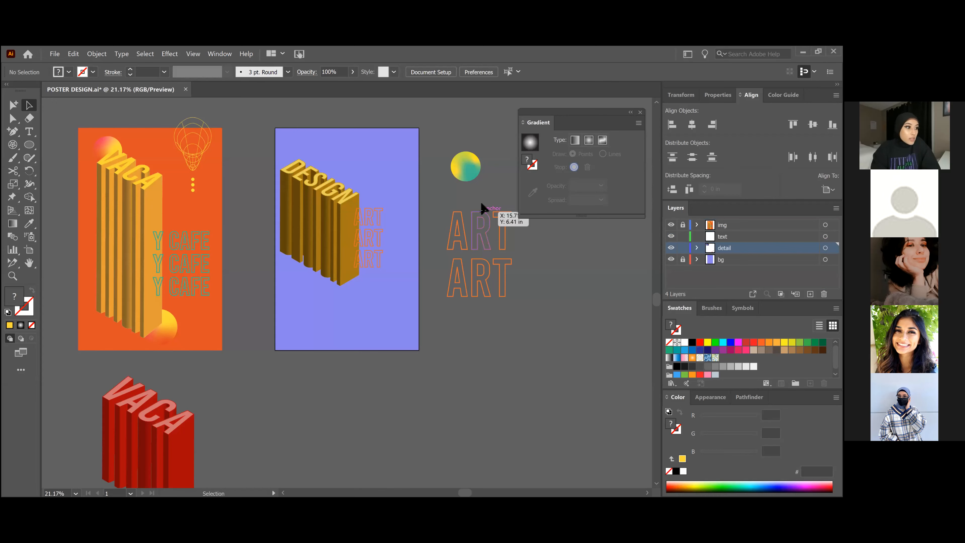
Step: Try placing the gradient circle over the DESIGN title and locking the detail layer, and undo both changes
drag(470, 165, 333, 192)
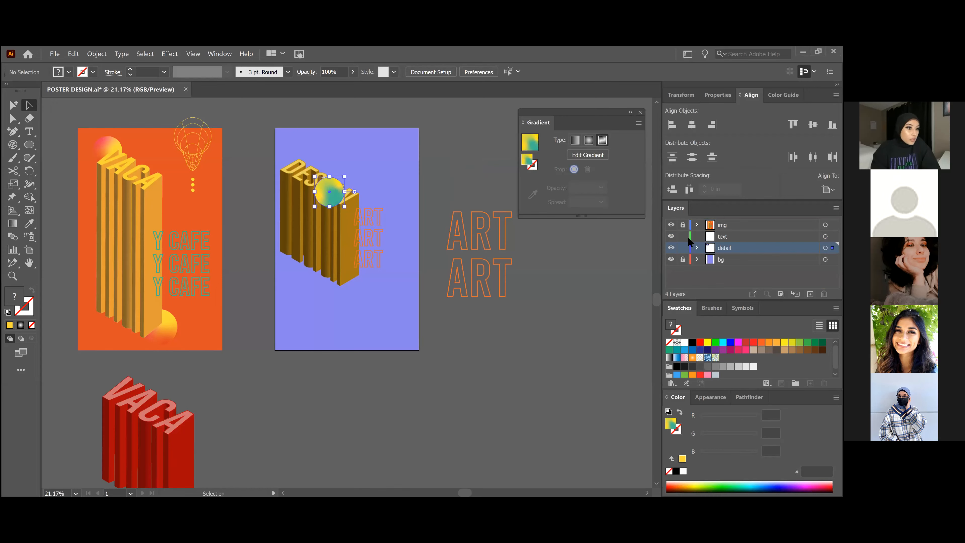
click(683, 247)
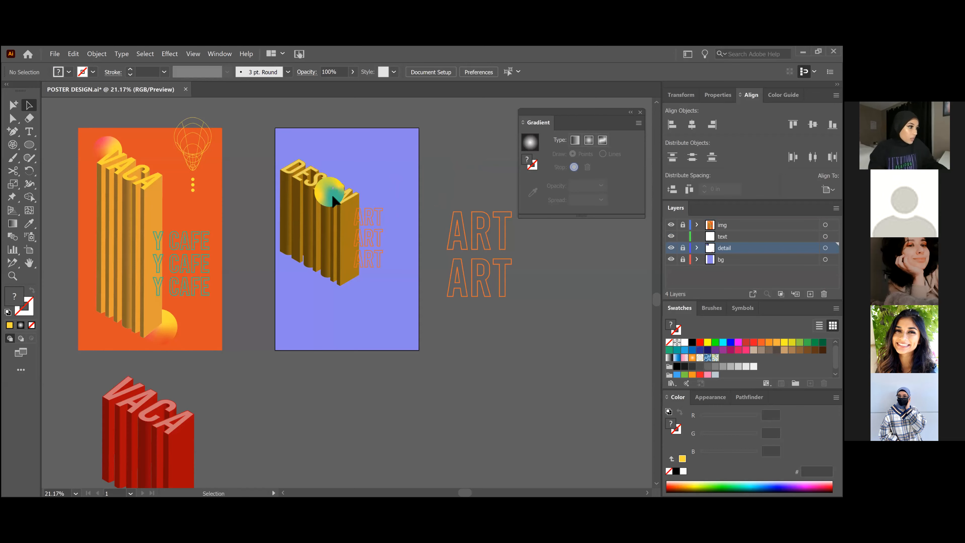
scroll(333, 195, down, 1)
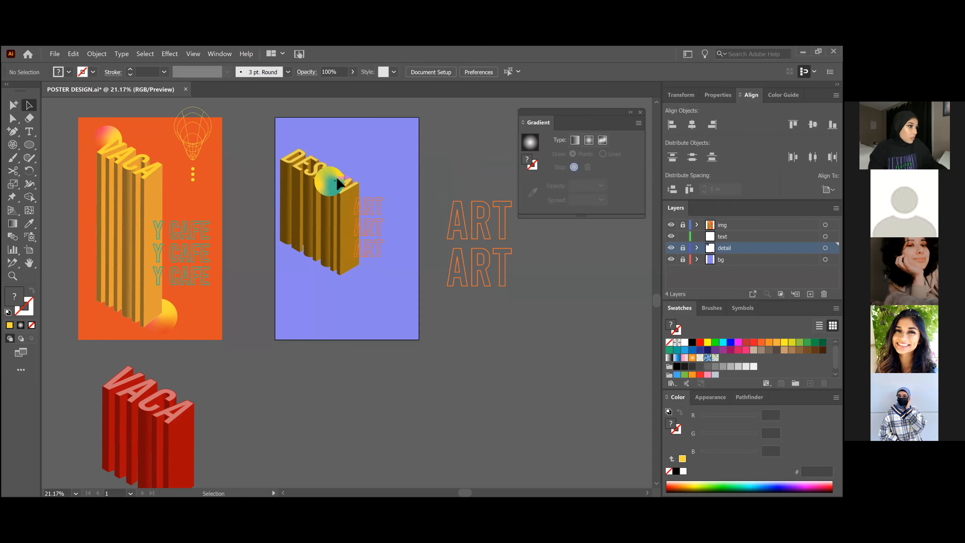
key(ctrl+z)
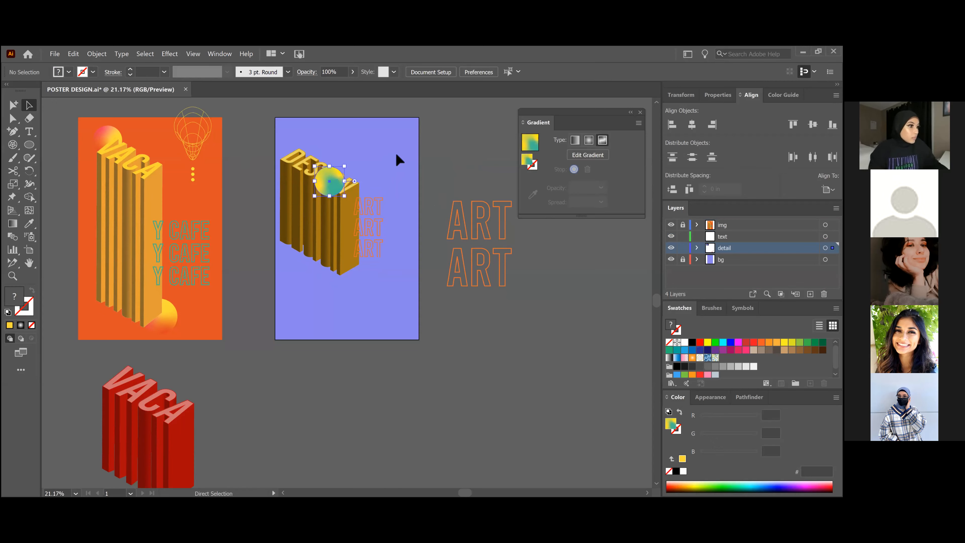
key(ctrl+z)
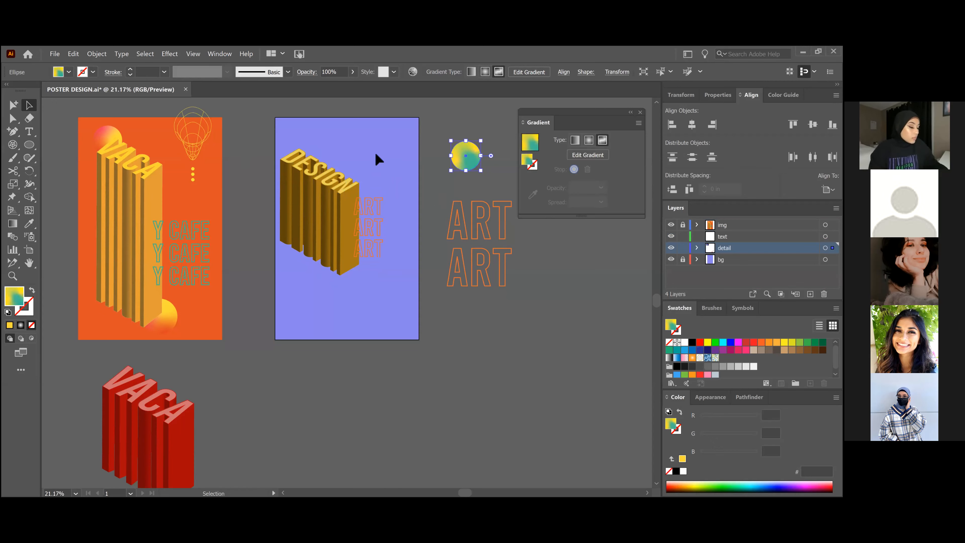
Step: Select all unlocked artwork, including the DESIGN and ART group, circle and spare lettering, remove it from the detail layer, and activate the text layer
click(419, 167)
click(287, 160)
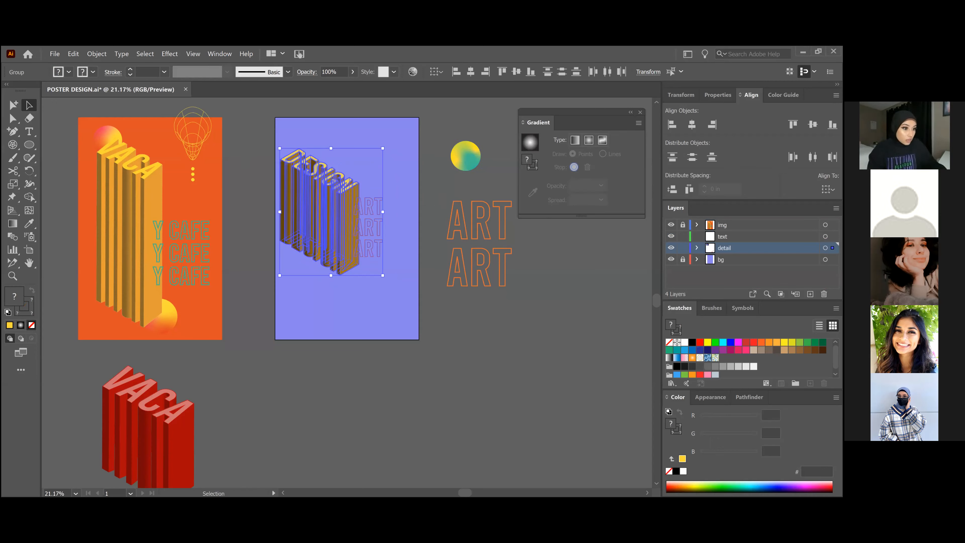
key(a)
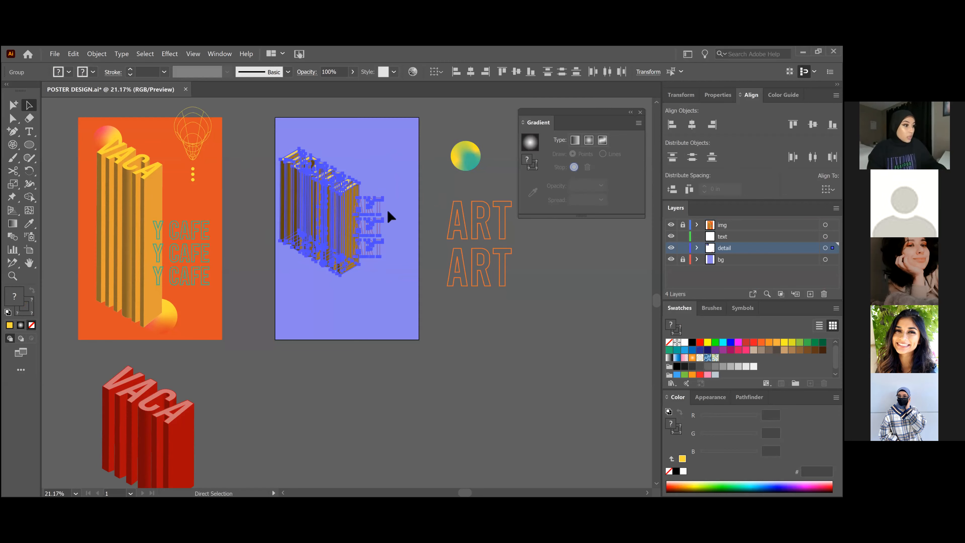
key(v)
key(a)
key(v)
key(ctrl+a)
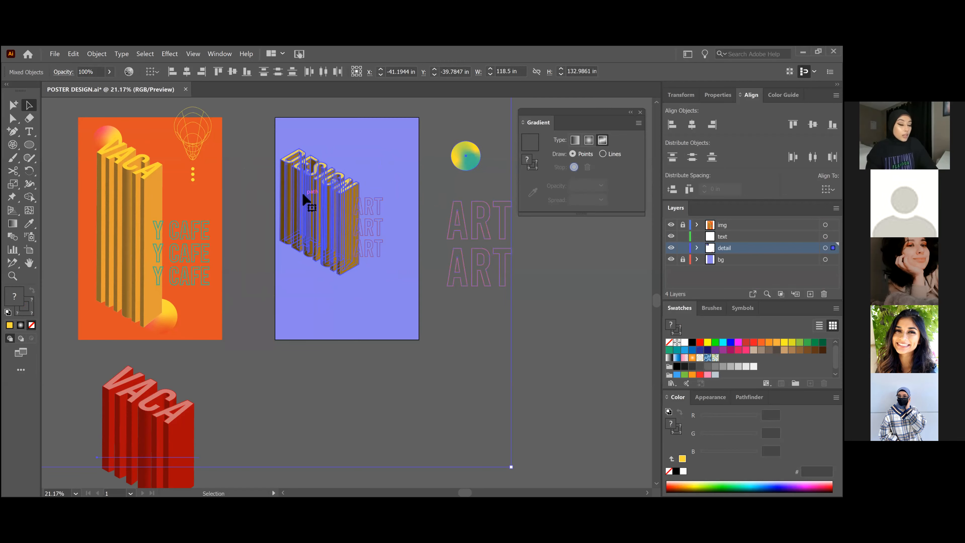
key(Delete)
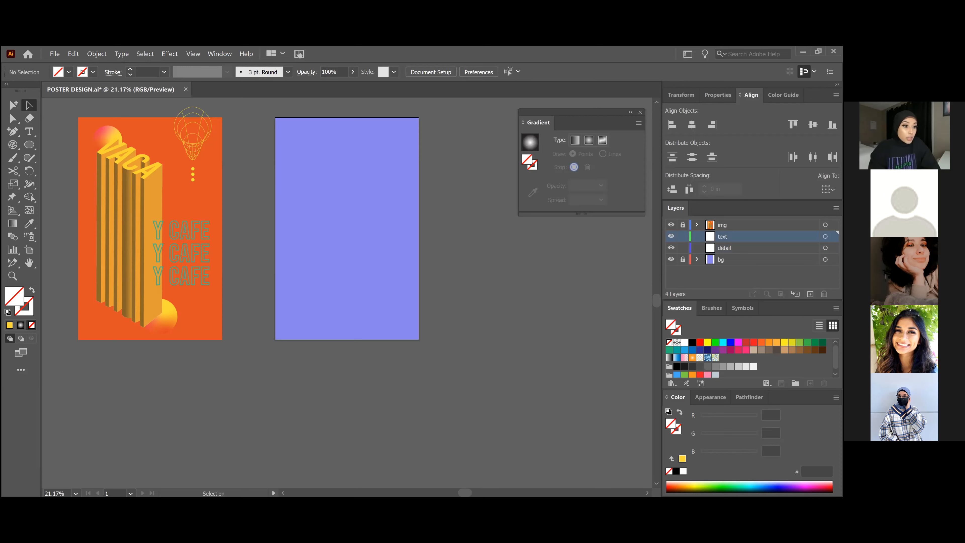
Step: Paste the removed artwork in its original place on the text layer, lock that layer, and save the document
click(72, 55)
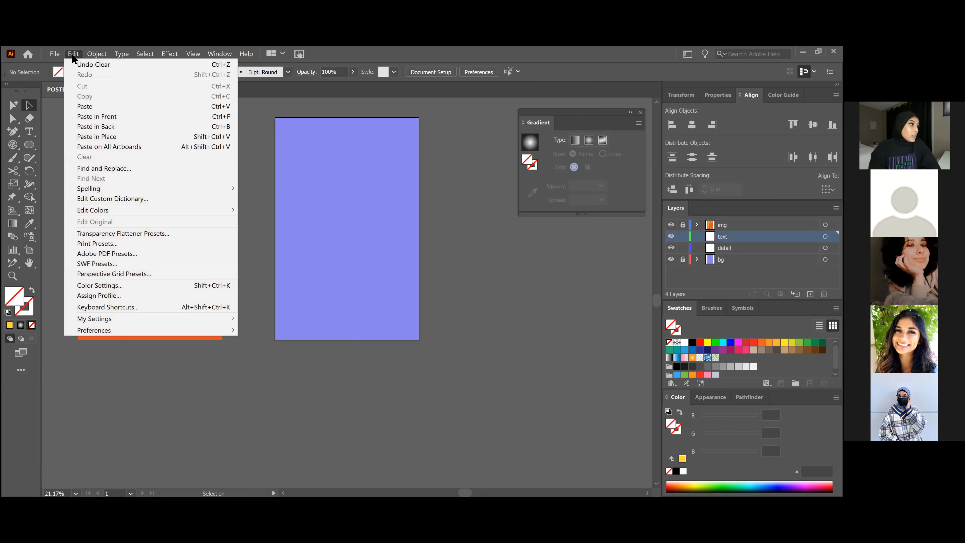
click(92, 136)
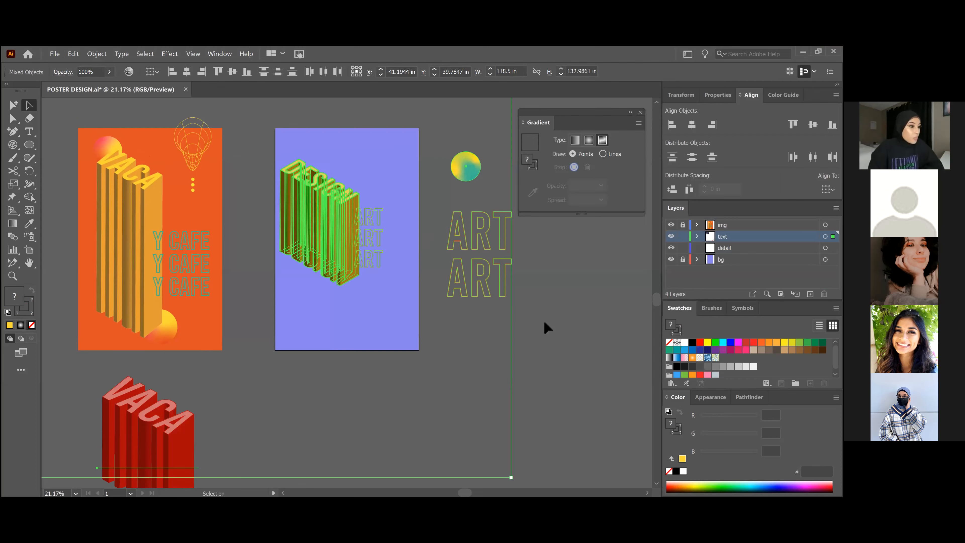
click(548, 321)
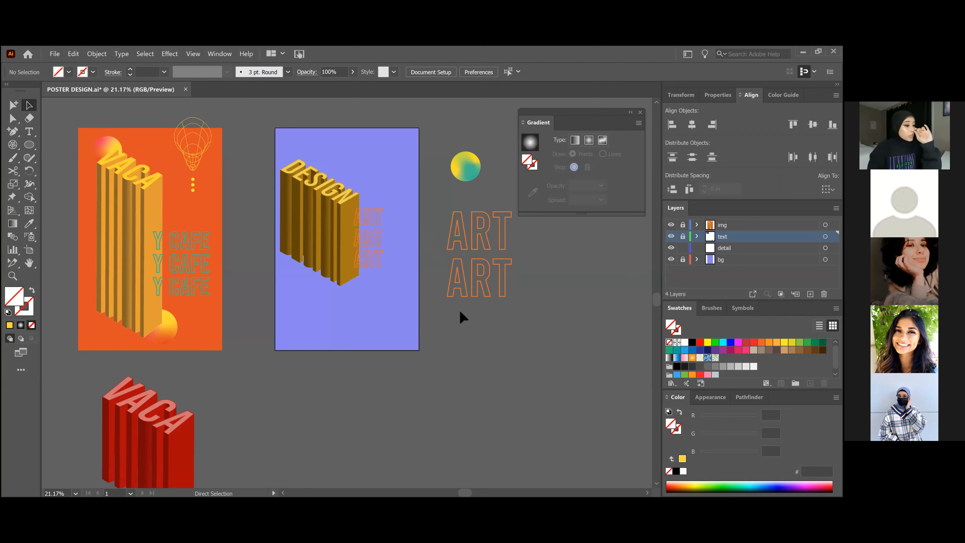
key(ctrl+s)
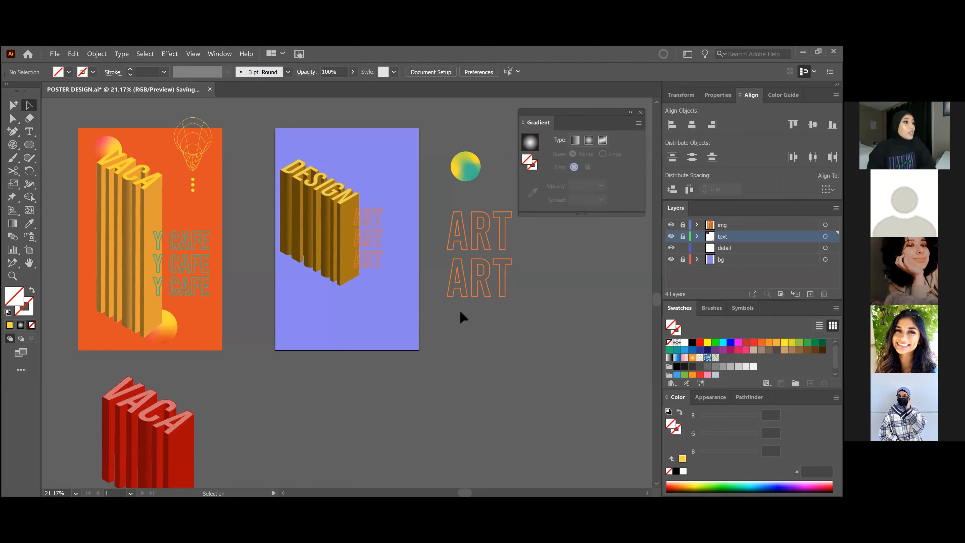
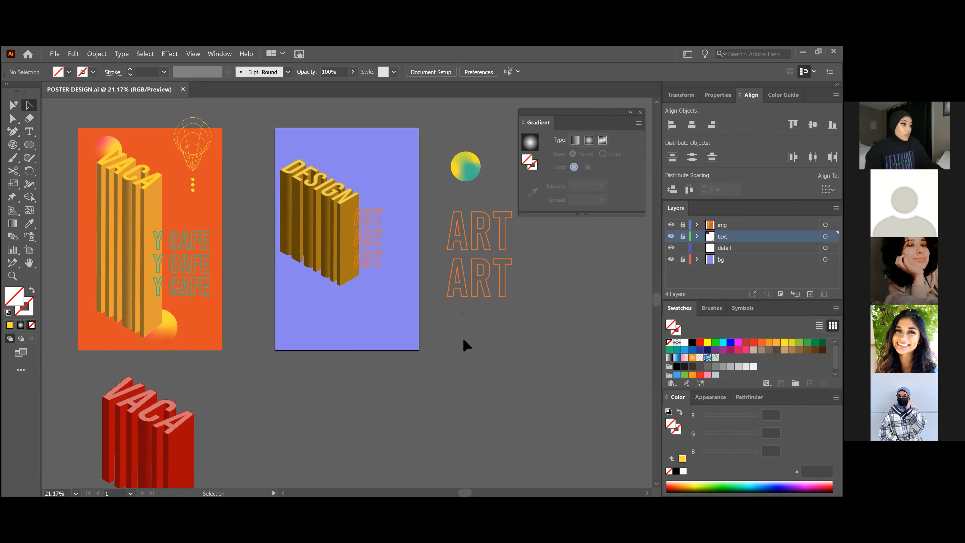
Step: Transfer the gradient circle from the text layer to the detail layer in its original place, and relock the text layer
scroll(428, 298, up, 1)
scroll(428, 297, up, 1)
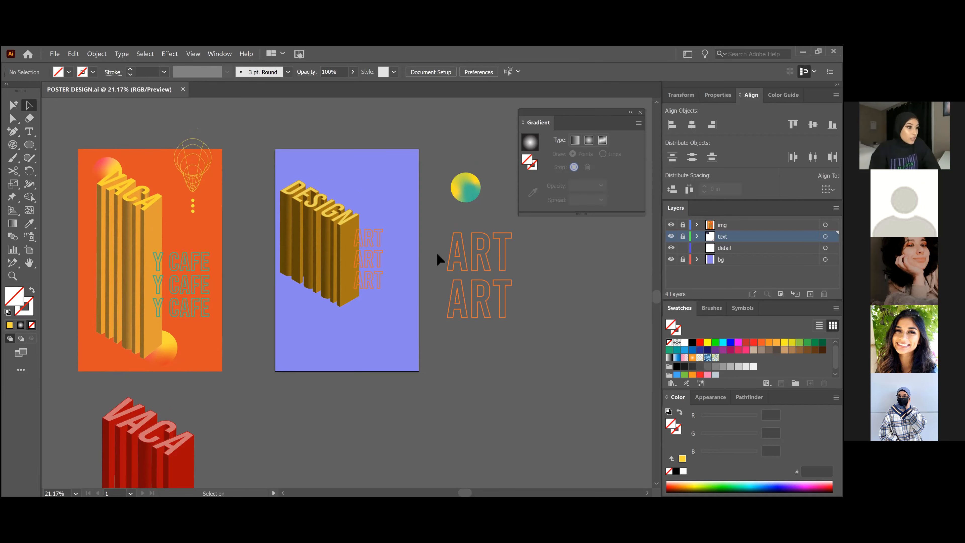
click(719, 250)
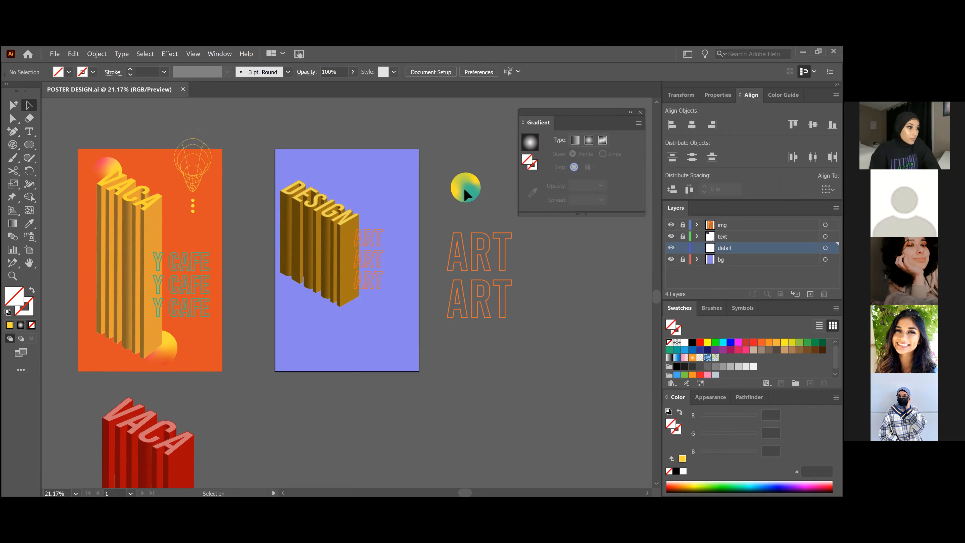
scroll(483, 208, down, 1)
click(682, 237)
click(467, 170)
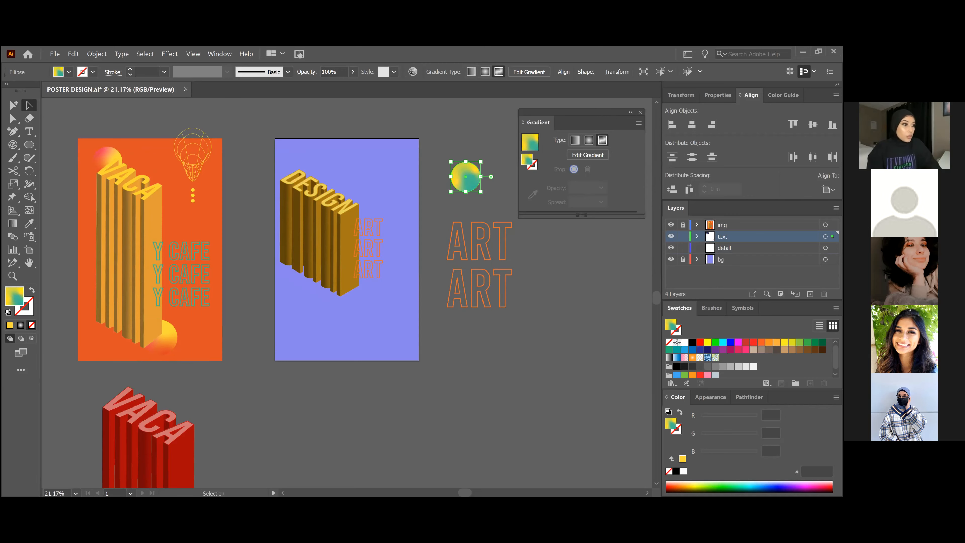
key(Delete)
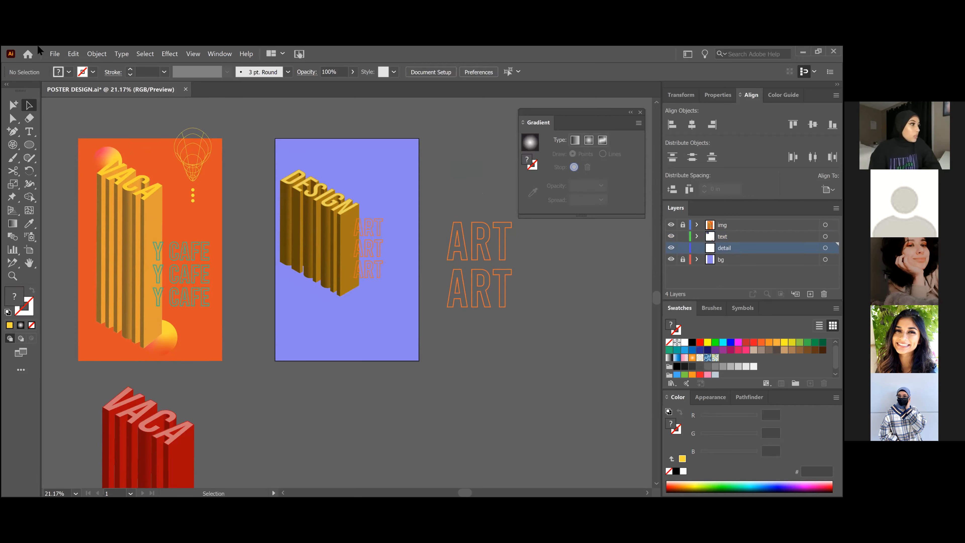
click(73, 54)
click(99, 137)
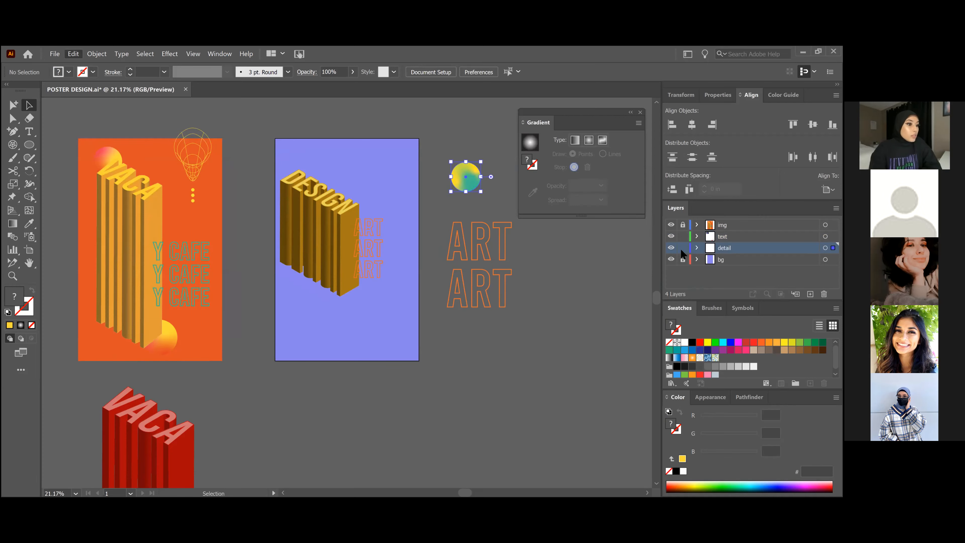
click(683, 236)
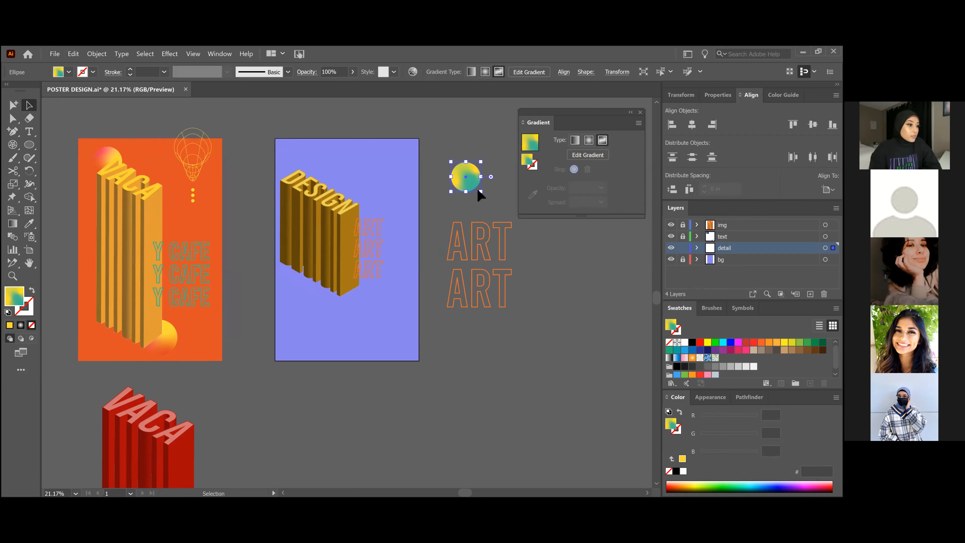
Step: Place the gradient circle behind the D of the DESIGN title on the purple artboard
drag(463, 174, 297, 172)
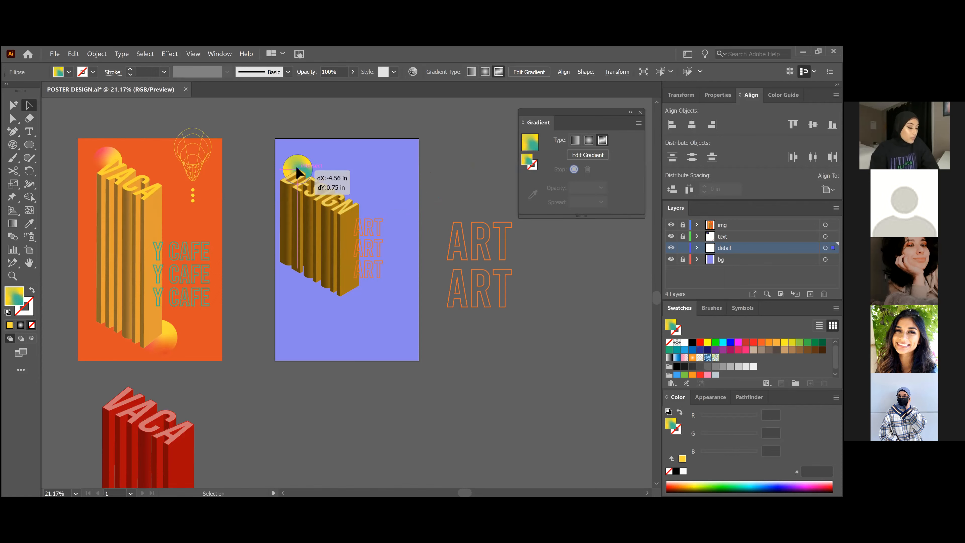
click(327, 159)
drag(299, 149, 413, 217)
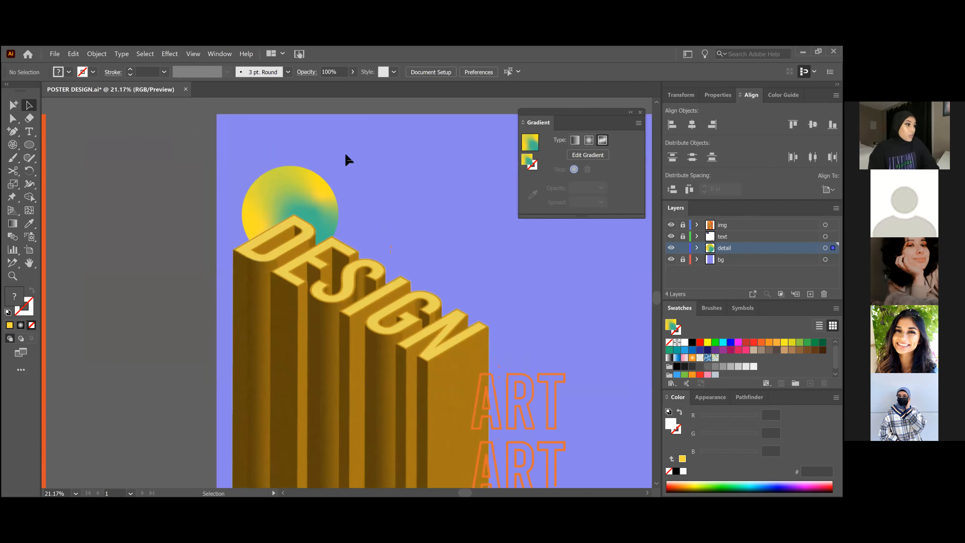
Step: Rotate the gradient circle so its teal area faces upward and shift it to overhang the artboard's left edge behind the D
click(322, 195)
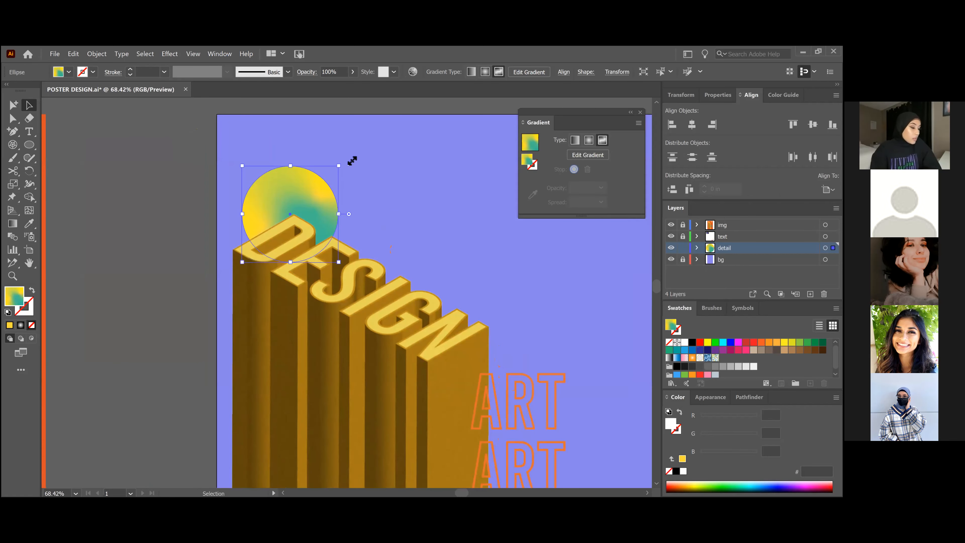
drag(347, 154, 212, 170)
scroll(172, 220, down, 1)
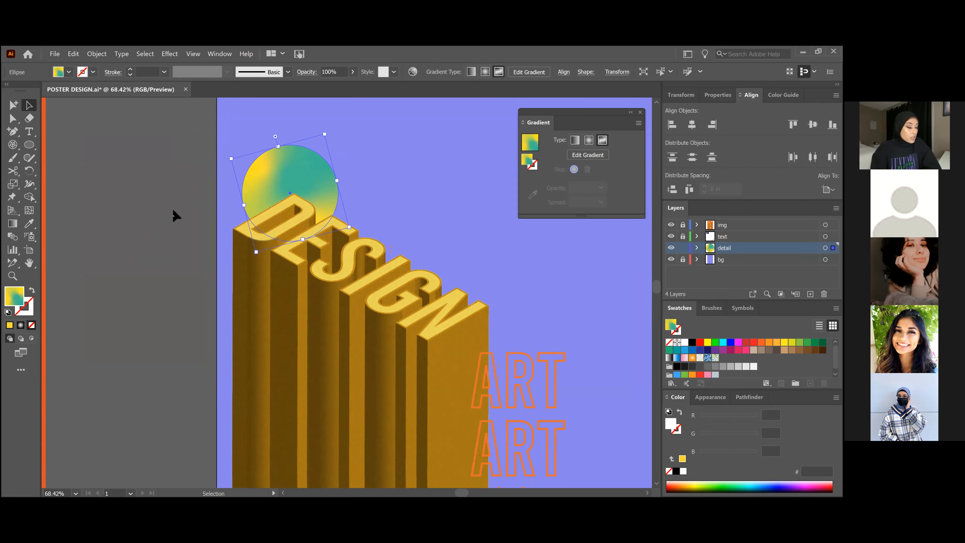
drag(287, 167, 334, 162)
click(357, 186)
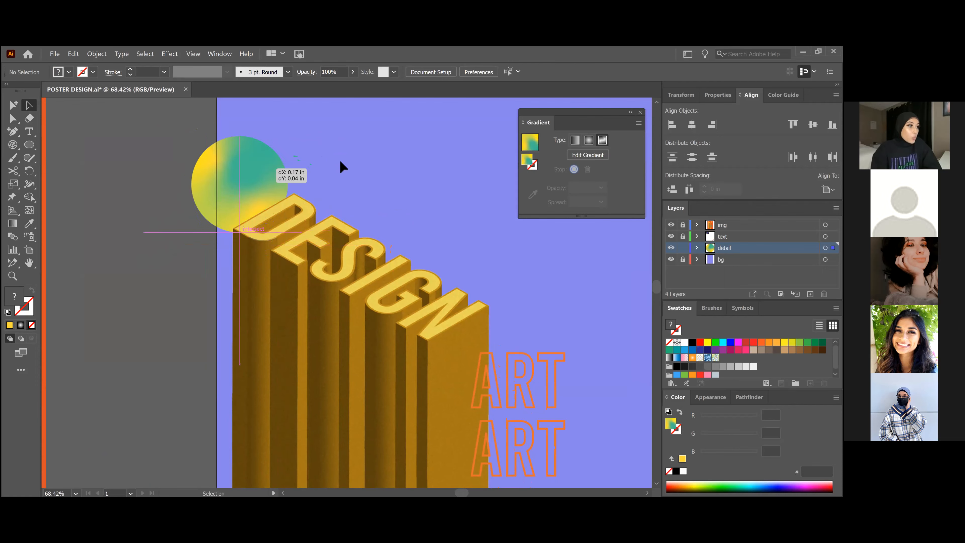
click(164, 141)
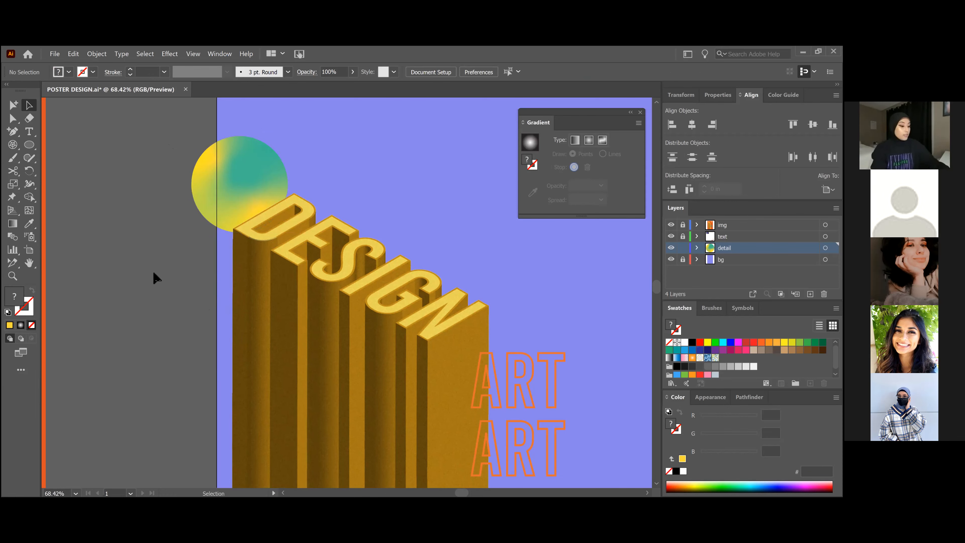
Step: Duplicate the gradient circle and place the copy behind the lower right corner of the extruded DESIGN block
key(z)
drag(143, 183, 81, 221)
drag(263, 240, 198, 194)
key(a)
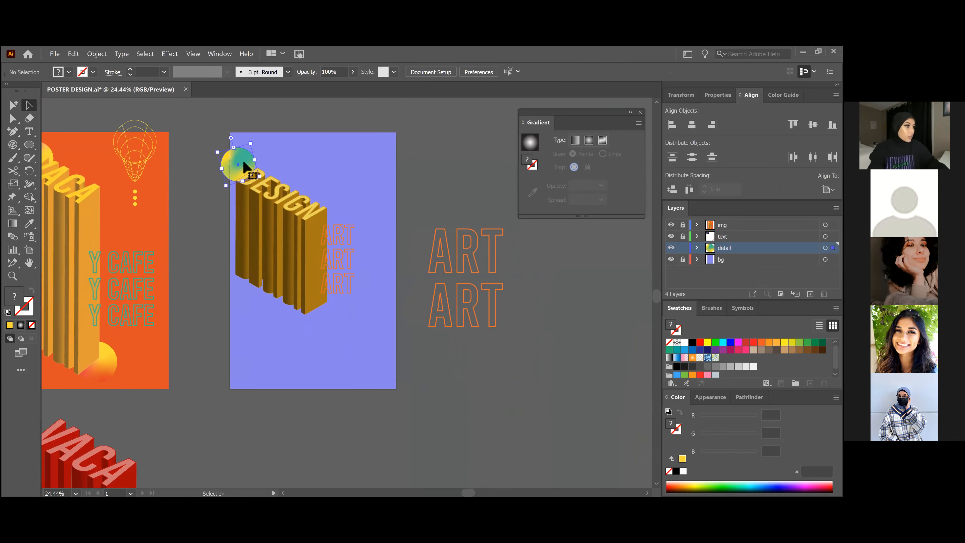
click(243, 166)
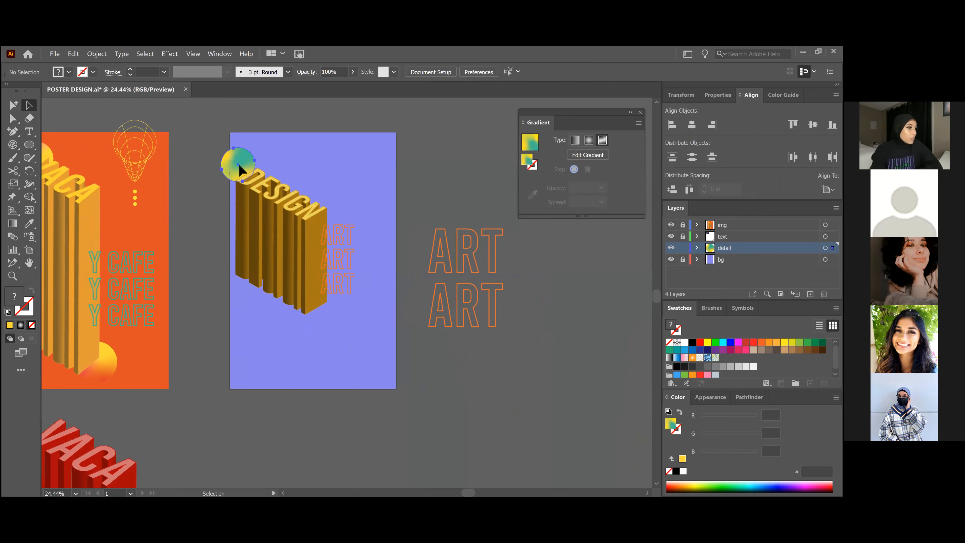
drag(236, 162, 314, 314)
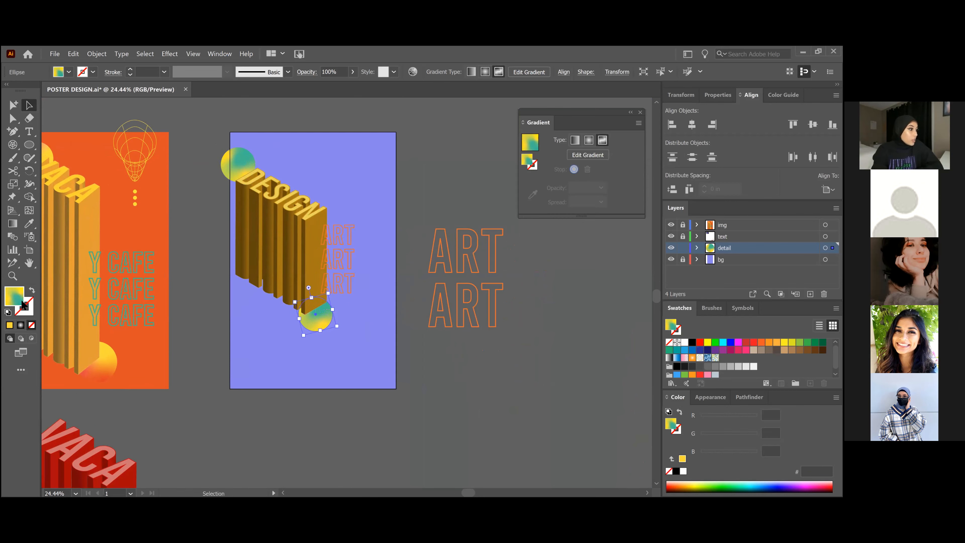
Step: Replace the lower circle's fill with a fresh freeform gradient drawn with points
click(20, 325)
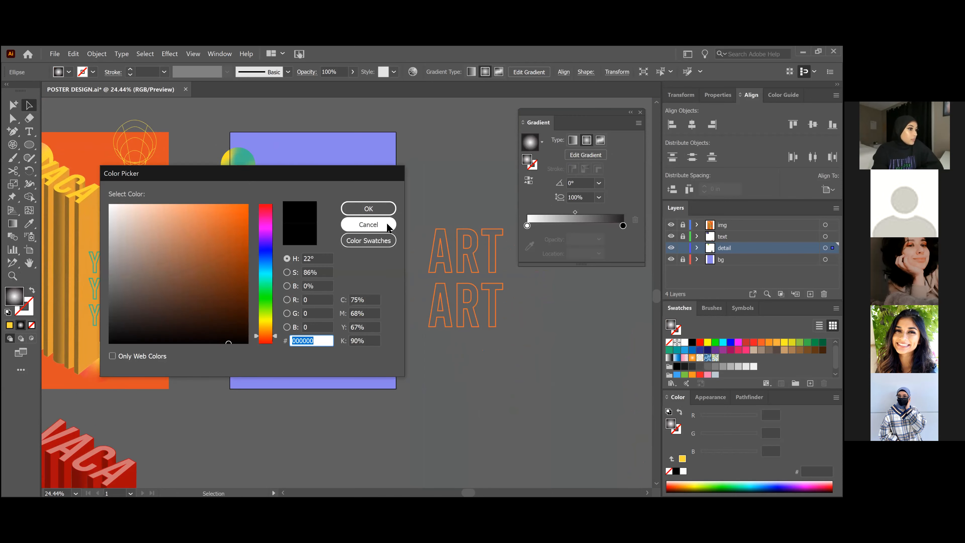
click(388, 227)
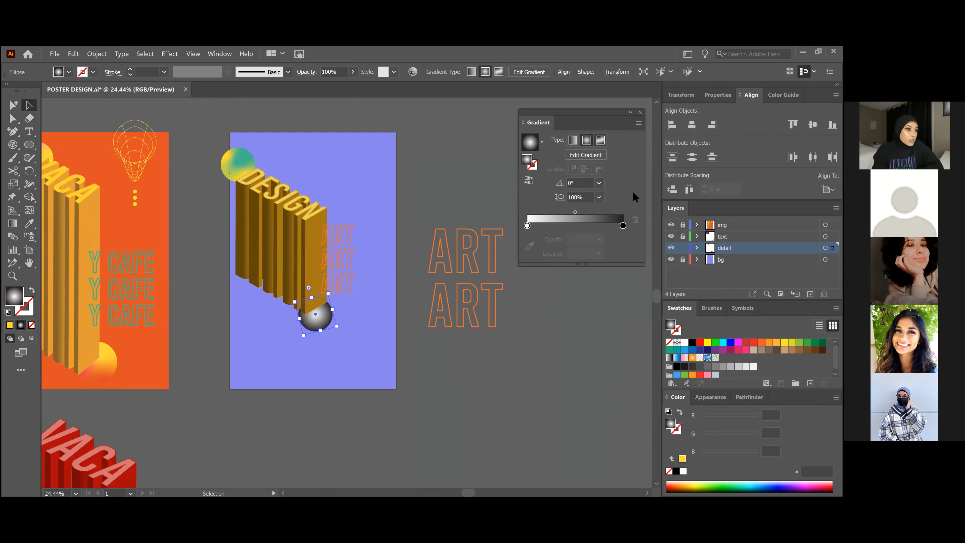
click(601, 140)
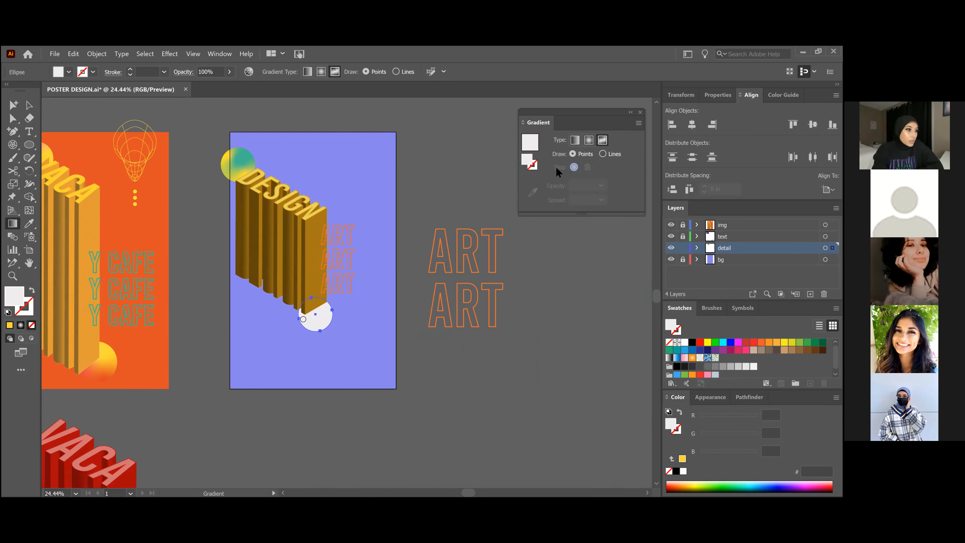
Step: Add a color stop near the lower circle's upper right edge and color it with orange df5126 sampled from the VACA poster
click(322, 316)
click(322, 316)
drag(321, 315, 323, 307)
click(529, 194)
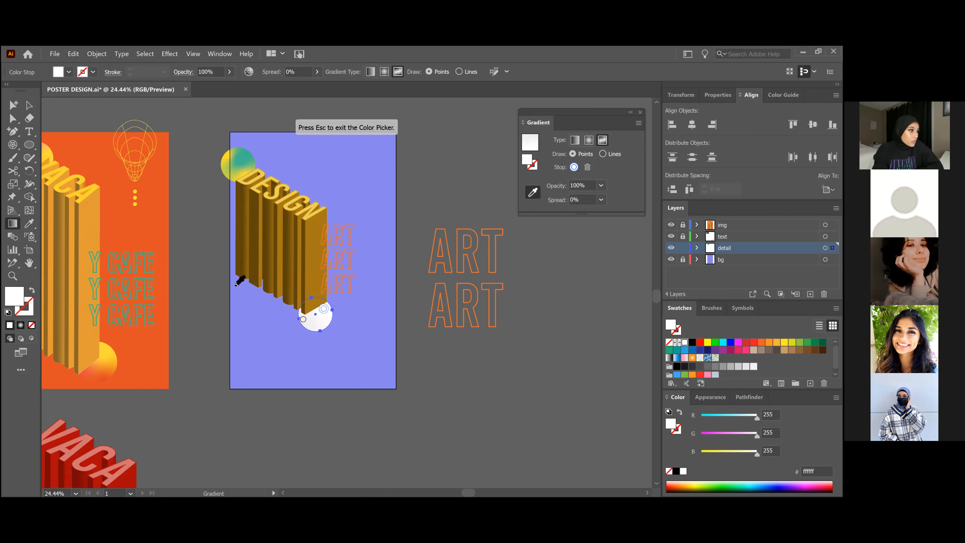
click(158, 209)
key(Escape)
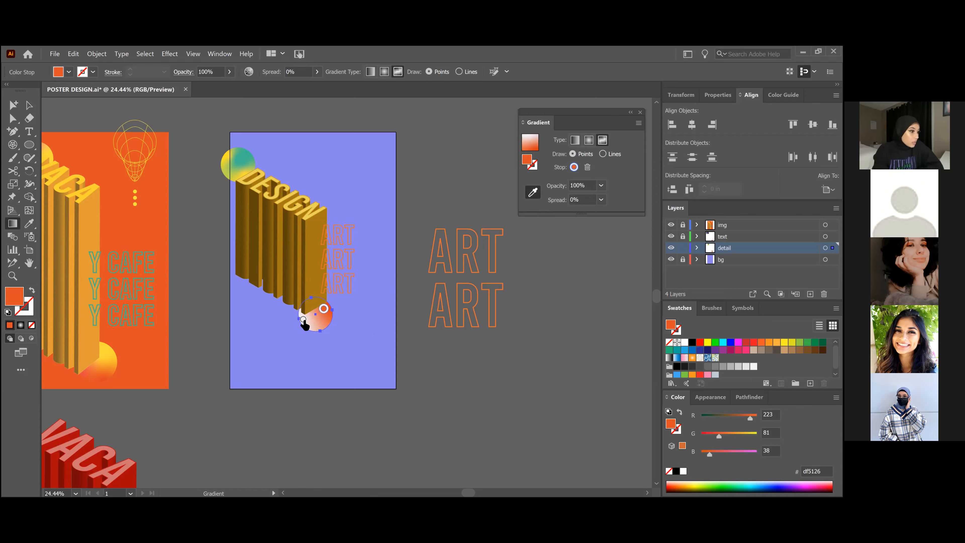
Step: Color the lower circle's left gradient stop with pink ee445e sampled from the circle behind the VACA title
click(303, 320)
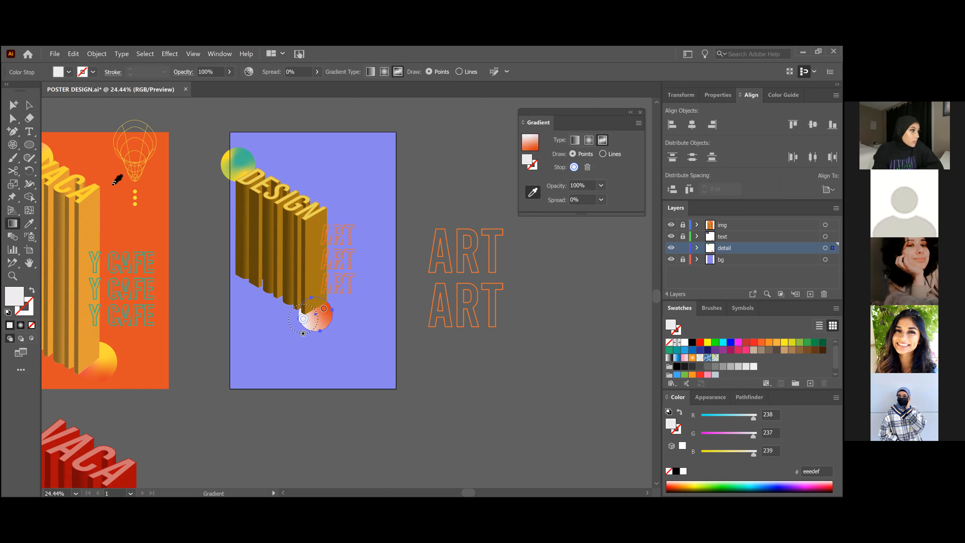
scroll(424, 422, down, 2)
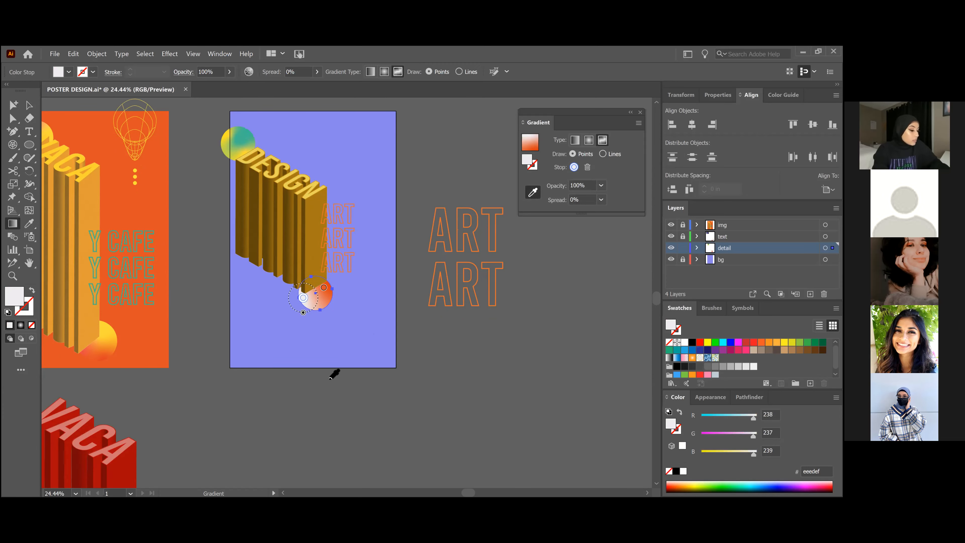
key(z)
drag(312, 370, 254, 347)
click(534, 194)
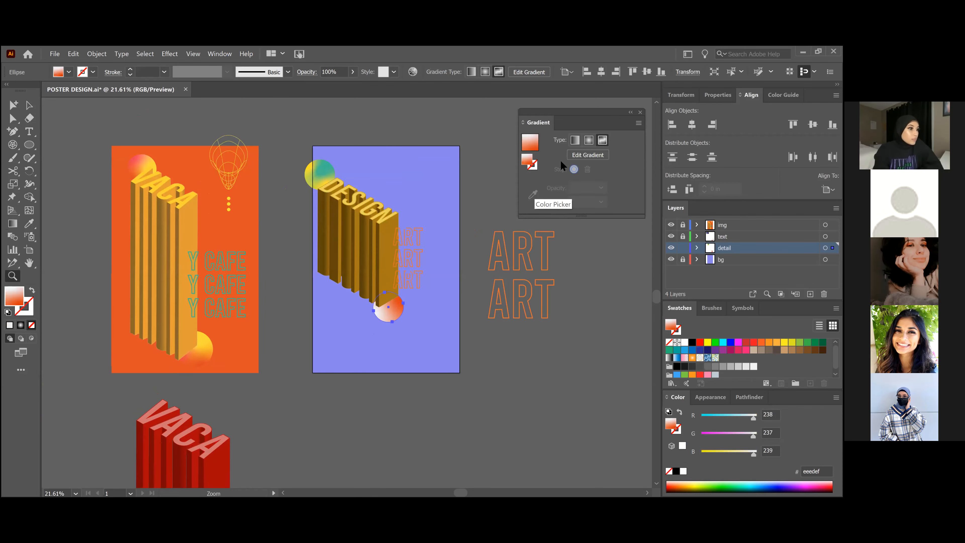
click(577, 155)
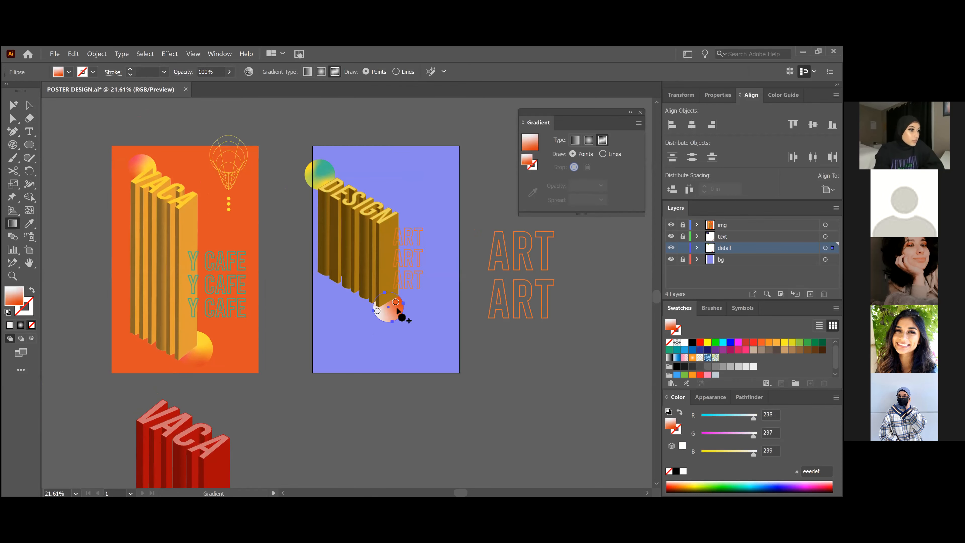
click(378, 311)
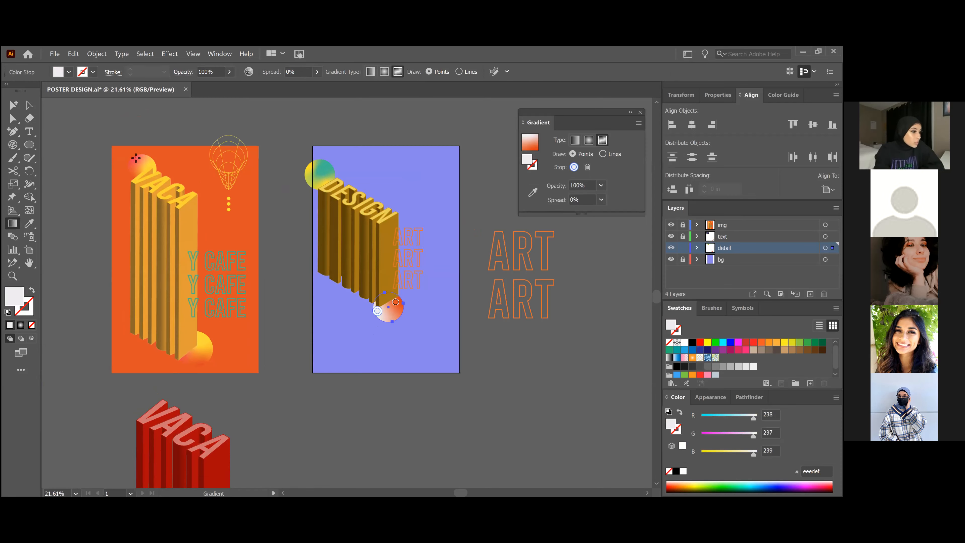
click(532, 193)
click(138, 159)
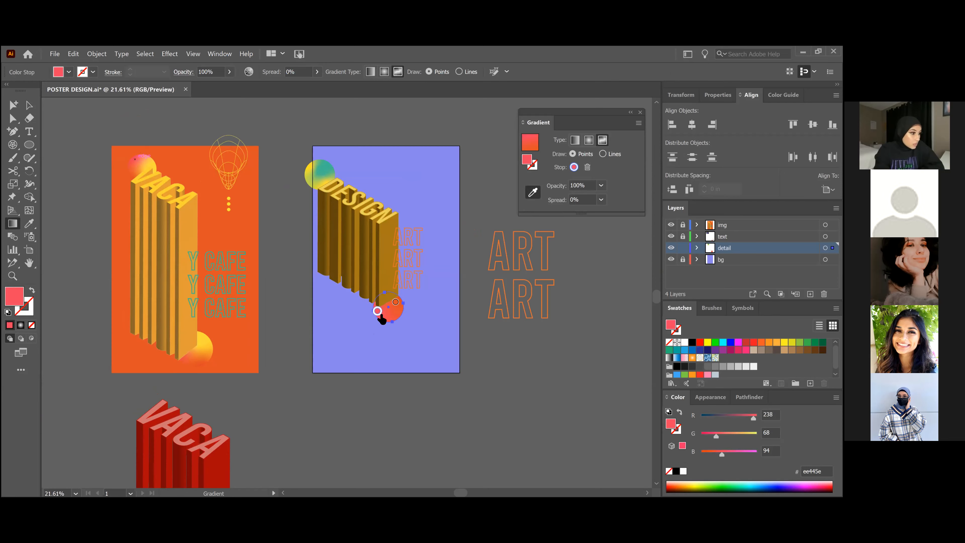
Step: Recolor the selected gradient point on the circle below the DESIGN block to light pink f2a2b1
double_click(527, 160)
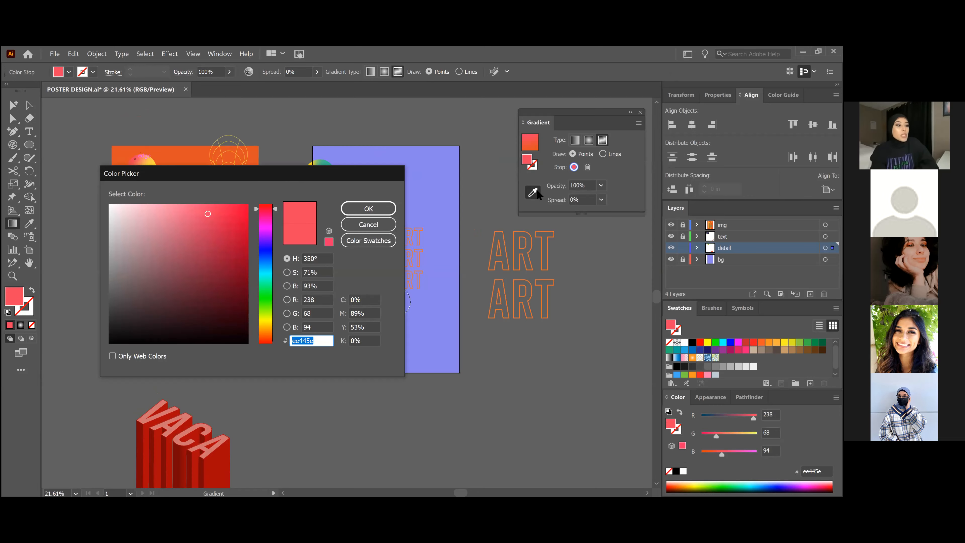
click(379, 219)
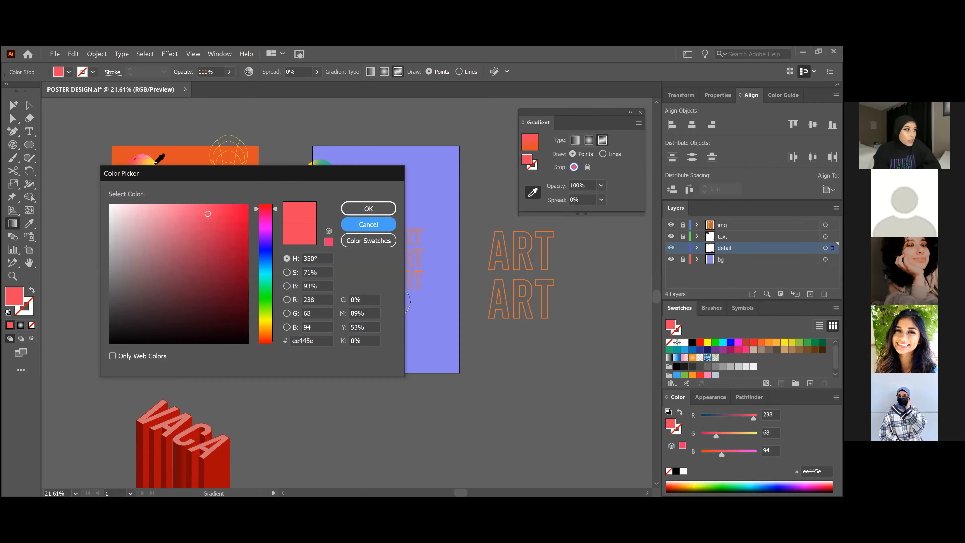
double_click(527, 160)
drag(198, 219, 160, 211)
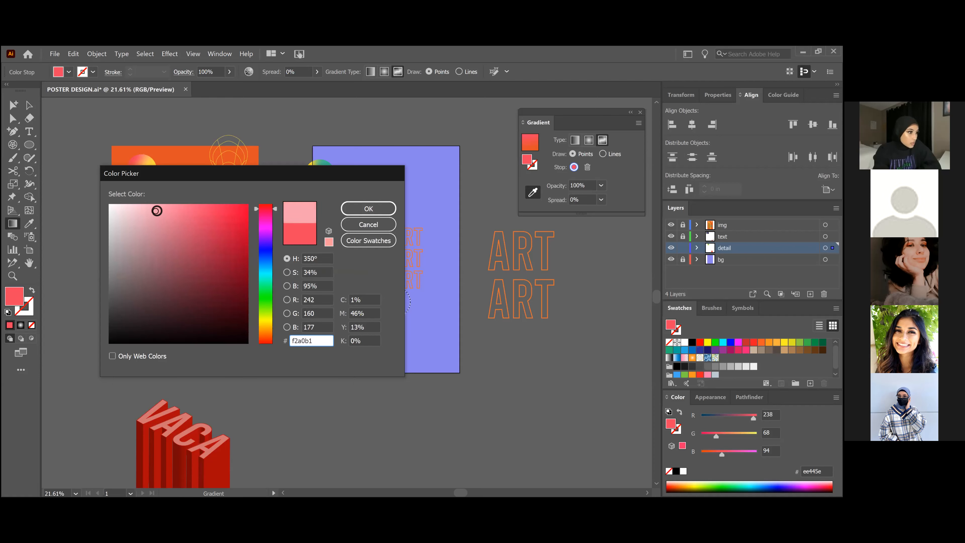
click(371, 208)
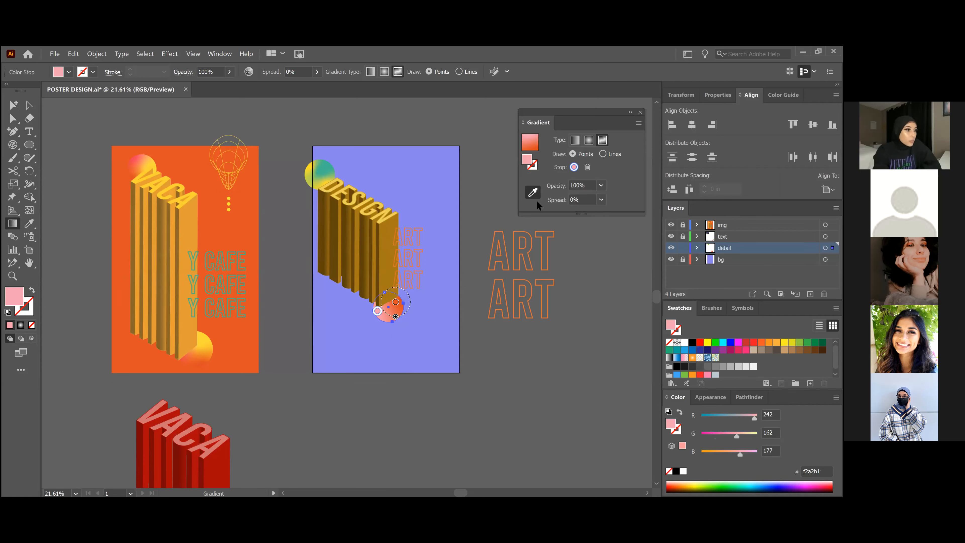
Step: Rotate the pink-orange gradient circle slightly beneath the DESIGN block and deselect it
click(393, 307)
click(29, 105)
click(404, 317)
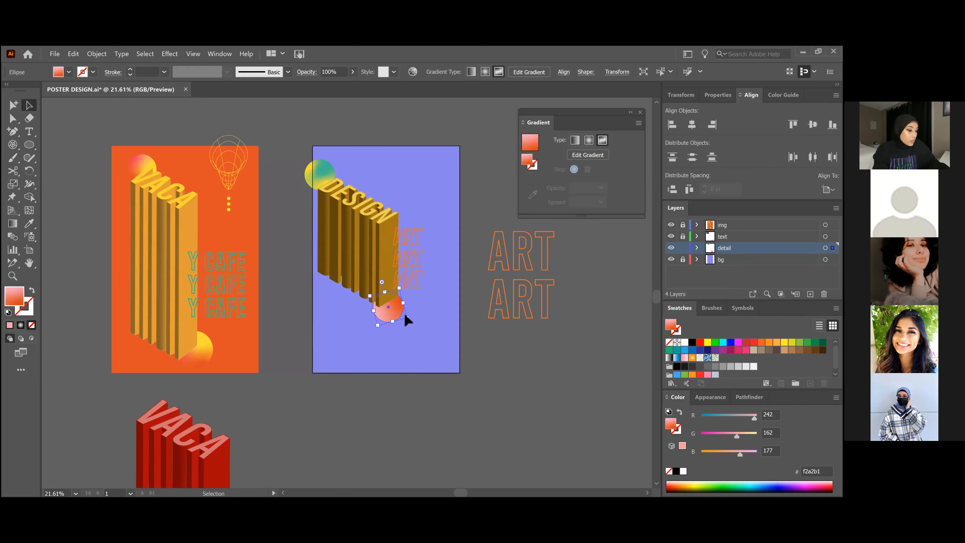
click(404, 317)
click(399, 310)
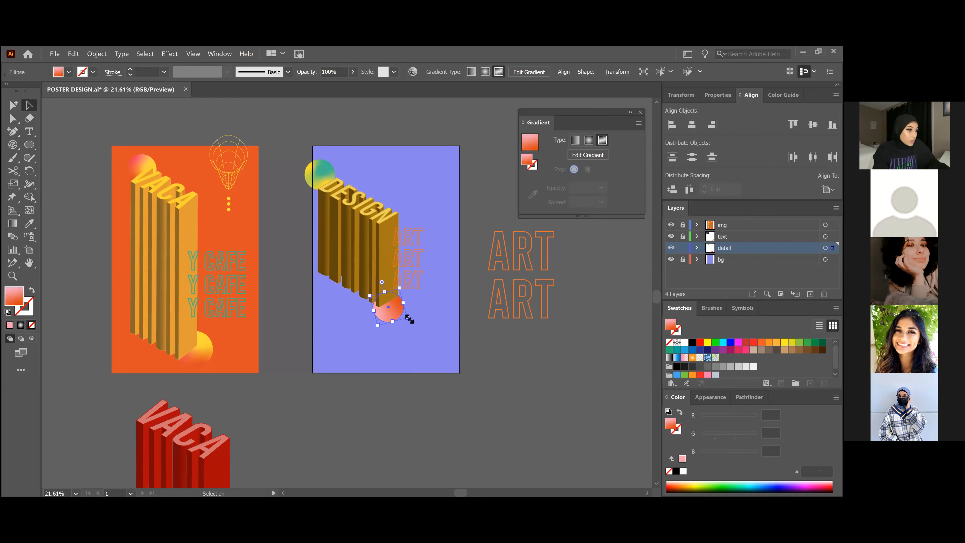
drag(409, 317, 399, 326)
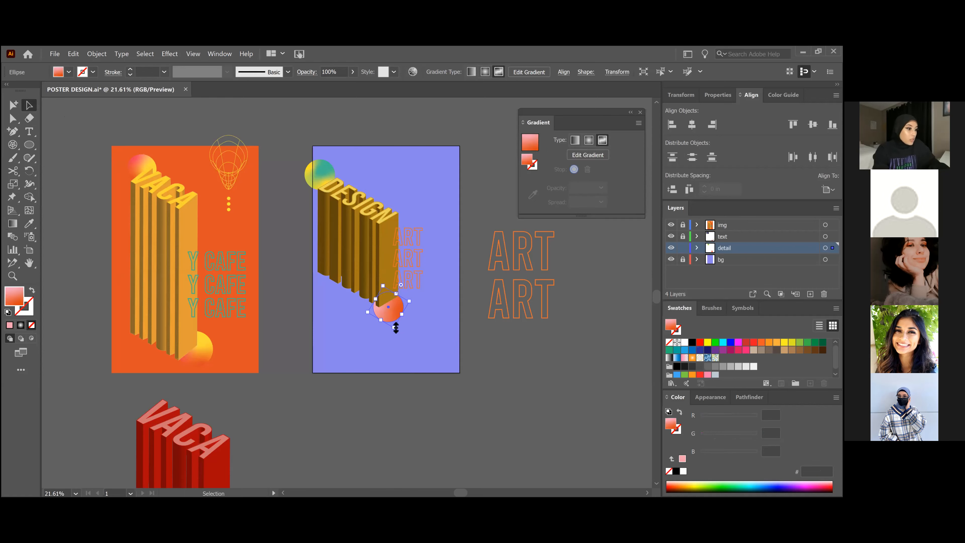
click(416, 338)
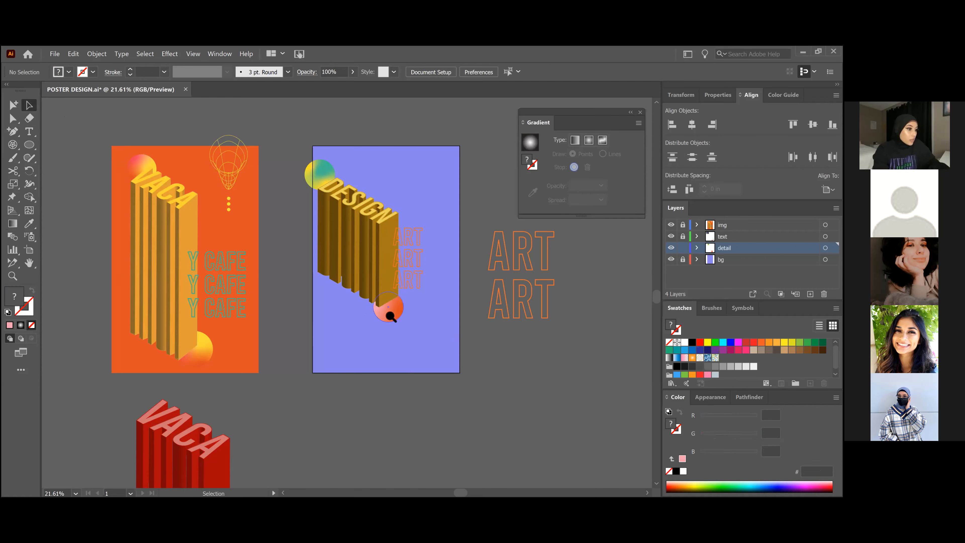
Step: Shift the gradient circle slightly left and up beneath the front corner of the DESIGN block
drag(383, 313, 433, 396)
click(400, 303)
key(ctrl+z)
key(ctrl+z)
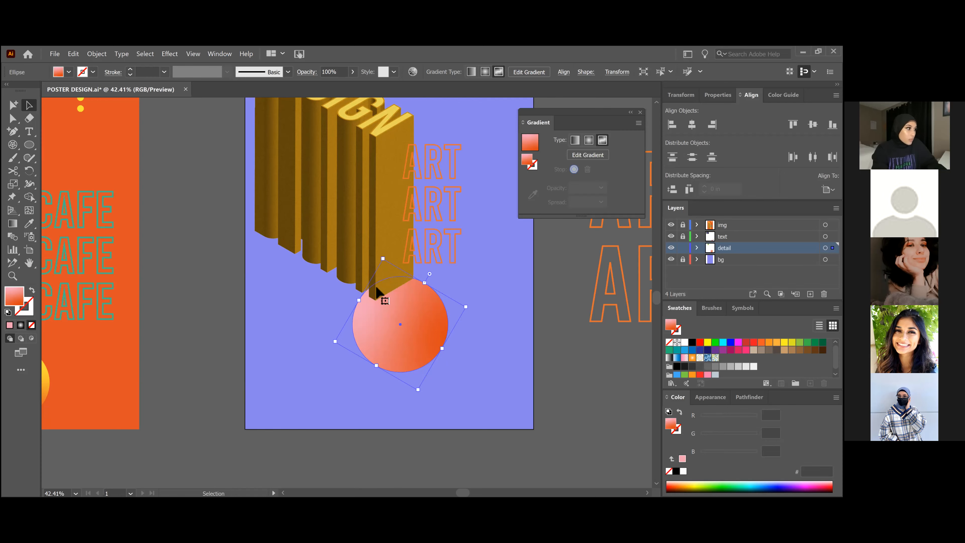
drag(437, 323, 421, 318)
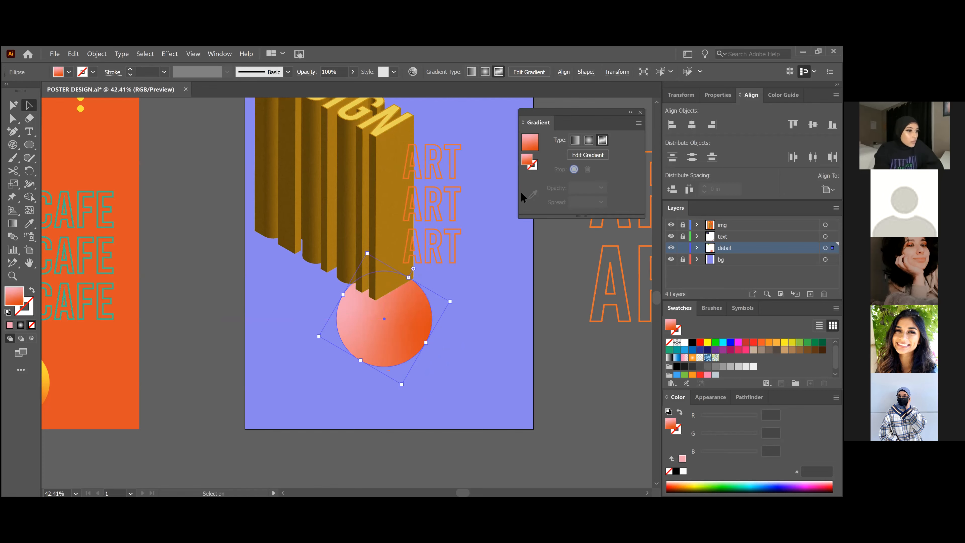
Step: Add a third gradient point in the lower left of the circle with the color cc2747
click(583, 155)
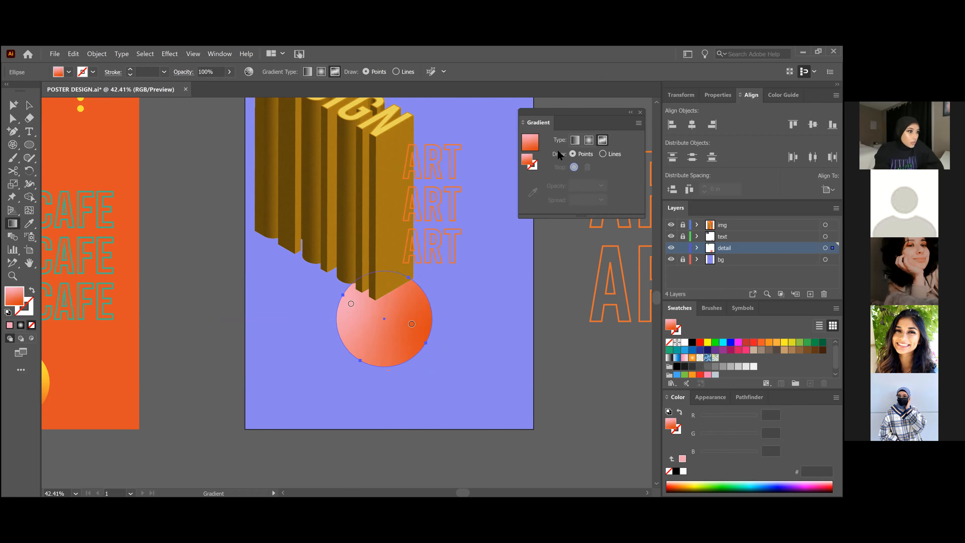
click(358, 342)
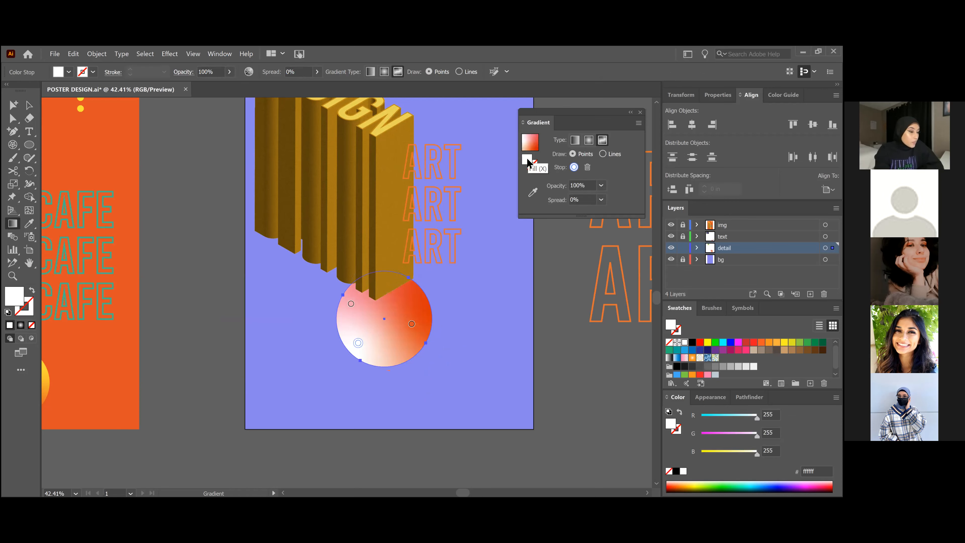
double_click(526, 157)
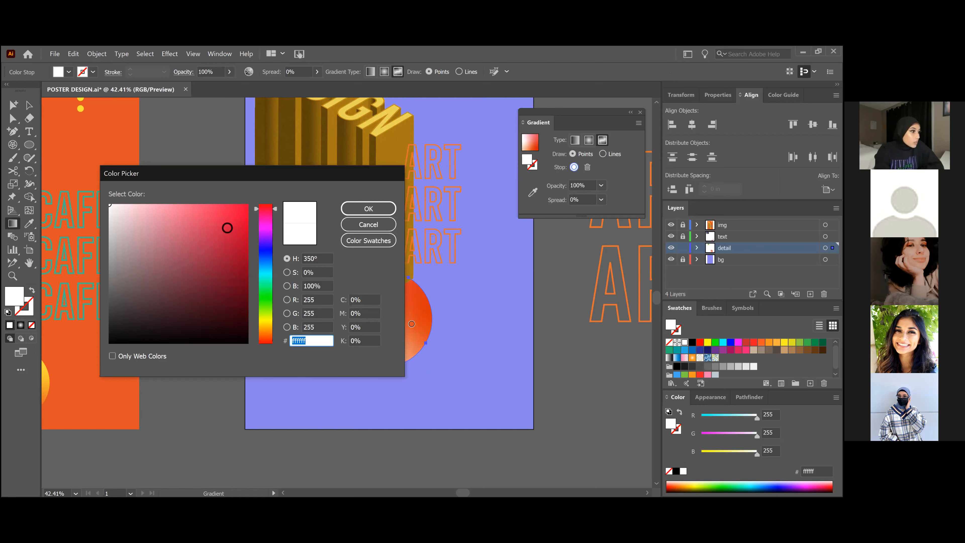
text(cc2747)
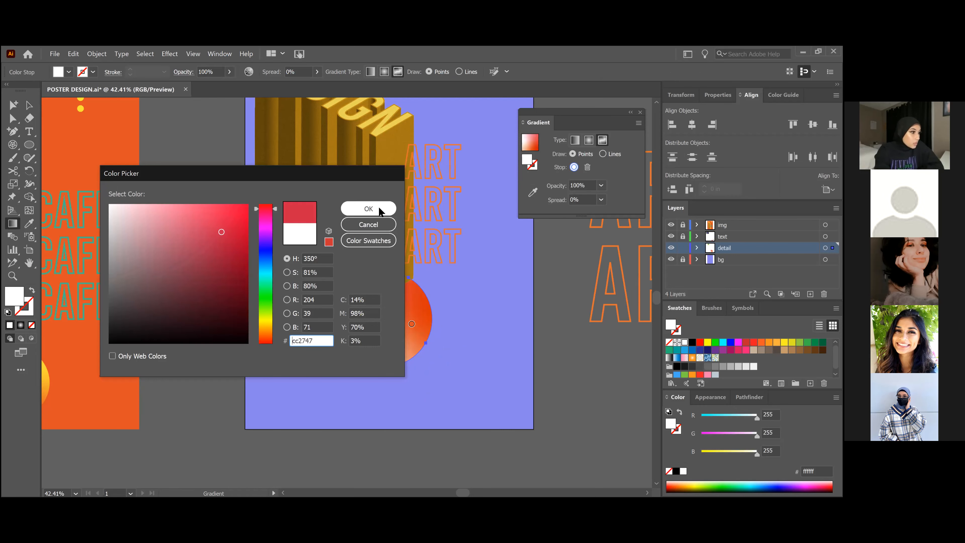
click(380, 206)
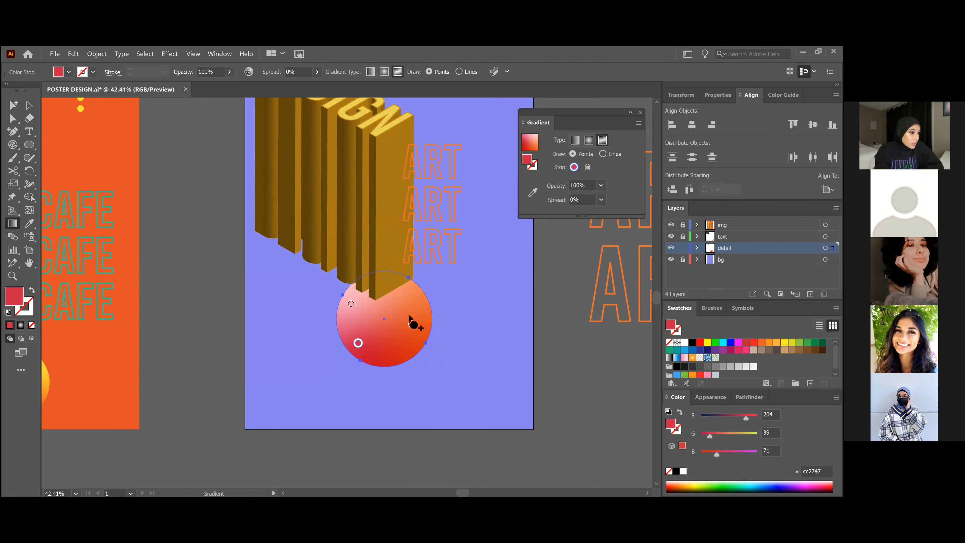
Step: Adjust the circle's gradient by repositioning the orange and pink points and widening the pink point's spread to 100%
mouse_move(412, 326)
mouse_down()
mouse_move(403, 302)
mouse_move(408, 315)
mouse_up()
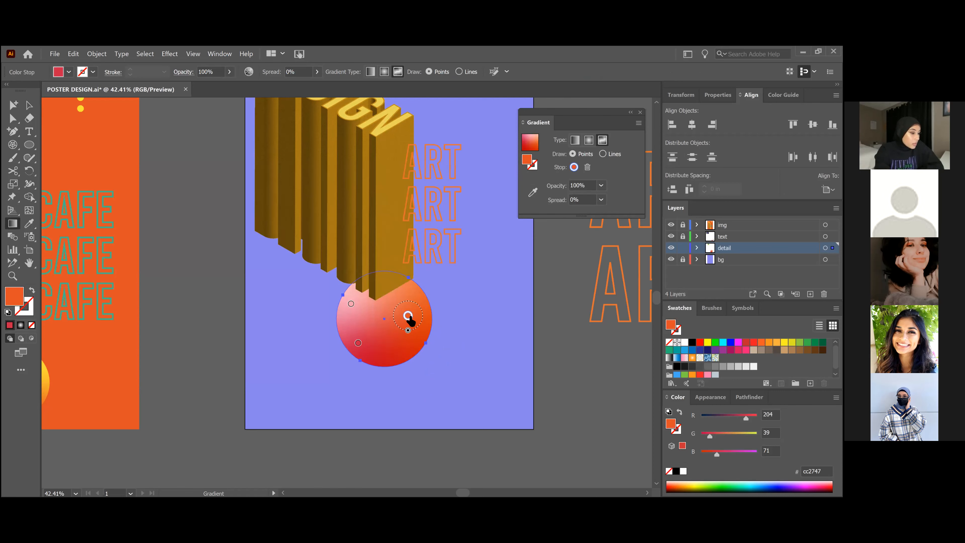
click(358, 343)
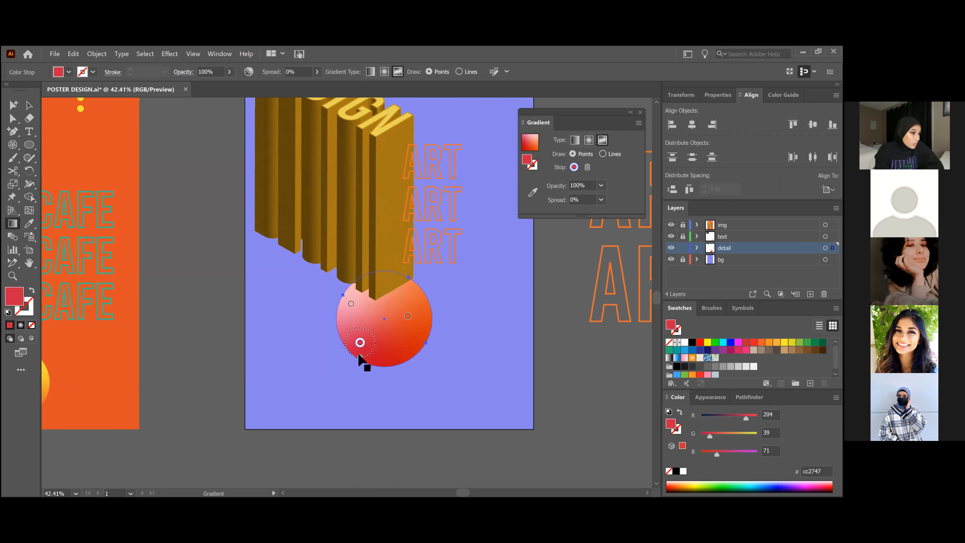
click(350, 304)
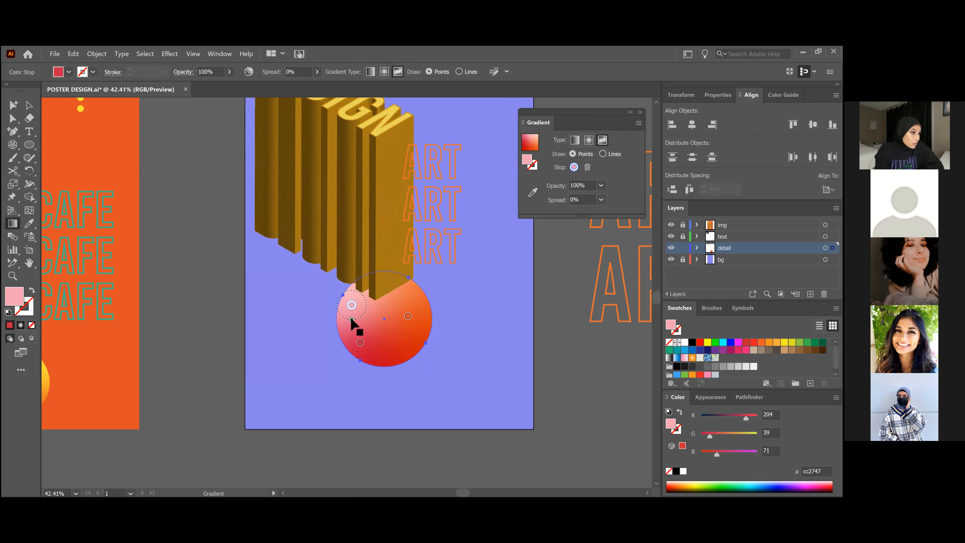
drag(351, 325, 353, 339)
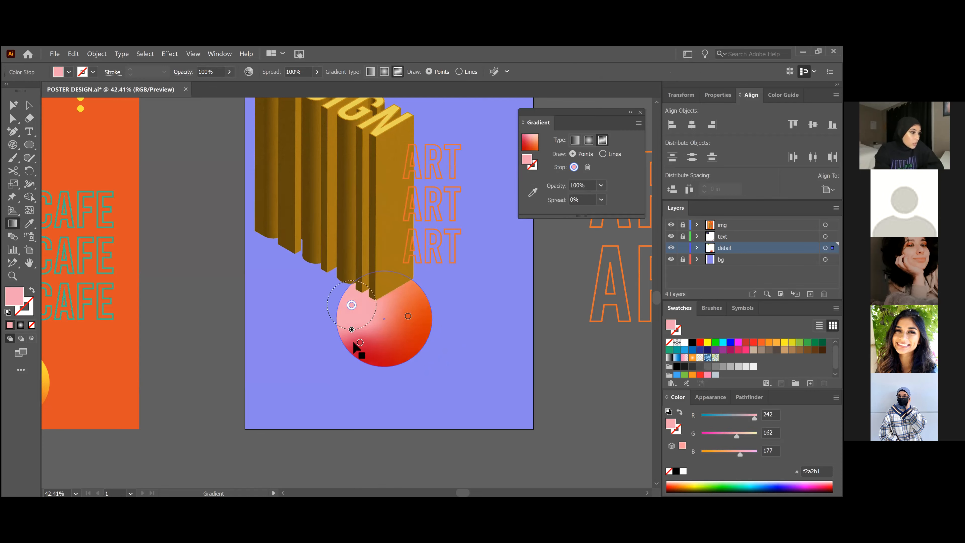
drag(352, 304, 405, 323)
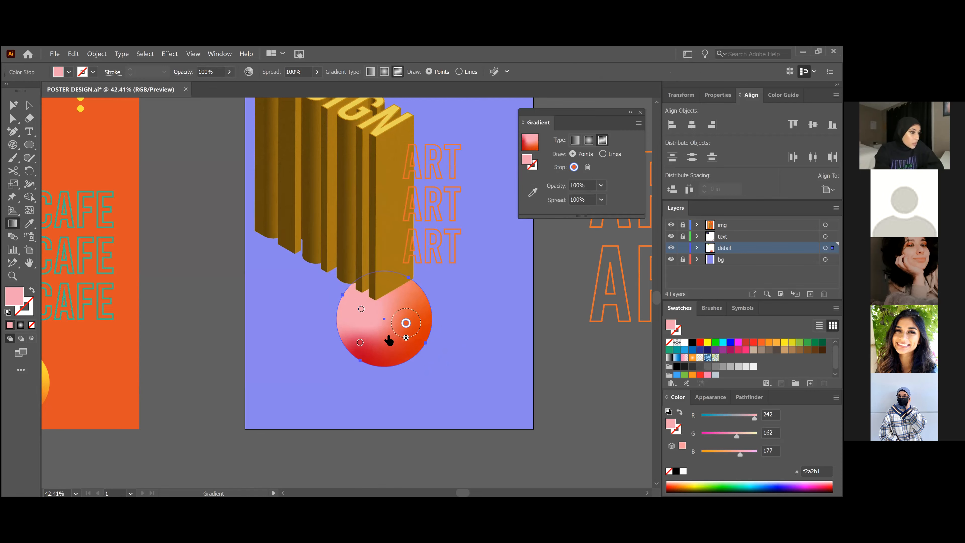
Step: Try deleting the dark red gradient point from the circle
click(360, 342)
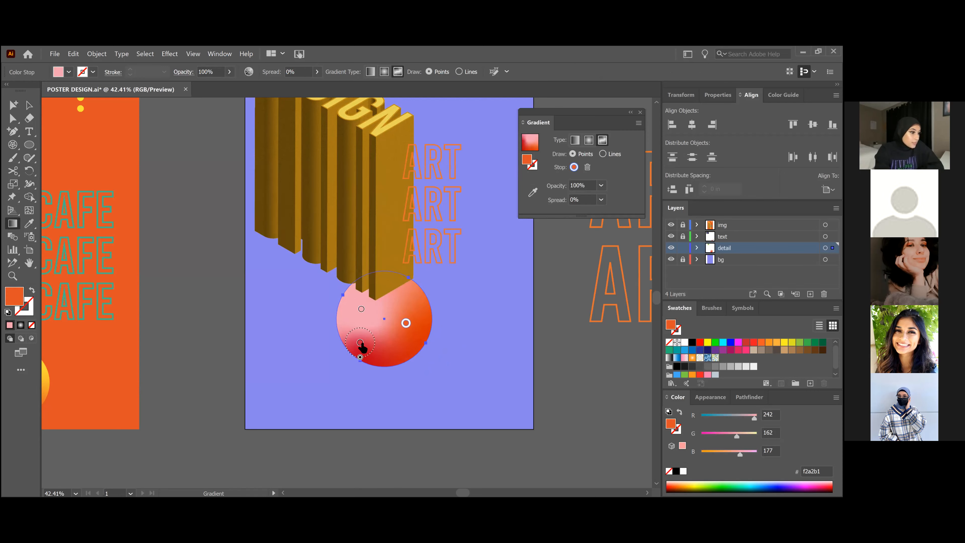
click(587, 168)
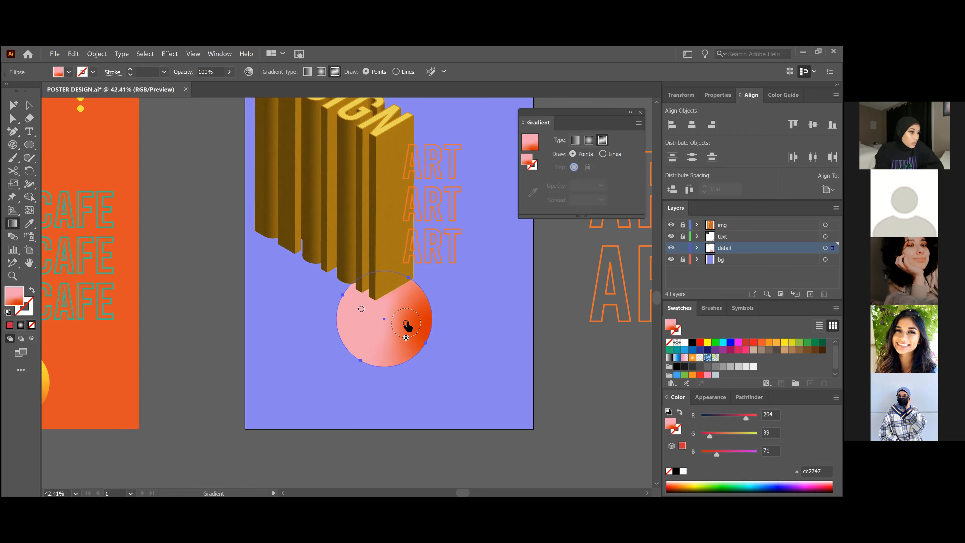
key(ctrl+z)
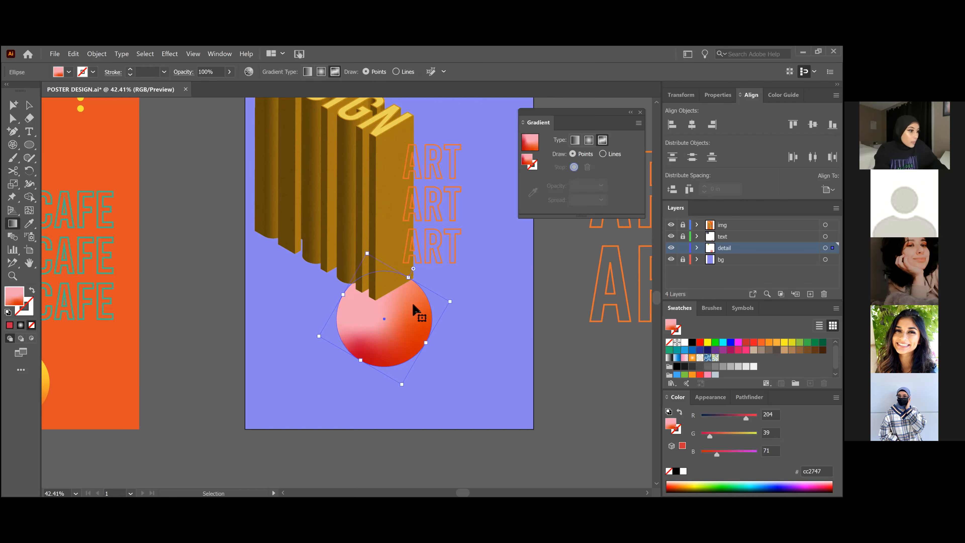
Step: Undo the circle's gradient point edits back to the two-point pink and orange gradient
key(ctrl+z)
key(ctrl+z)
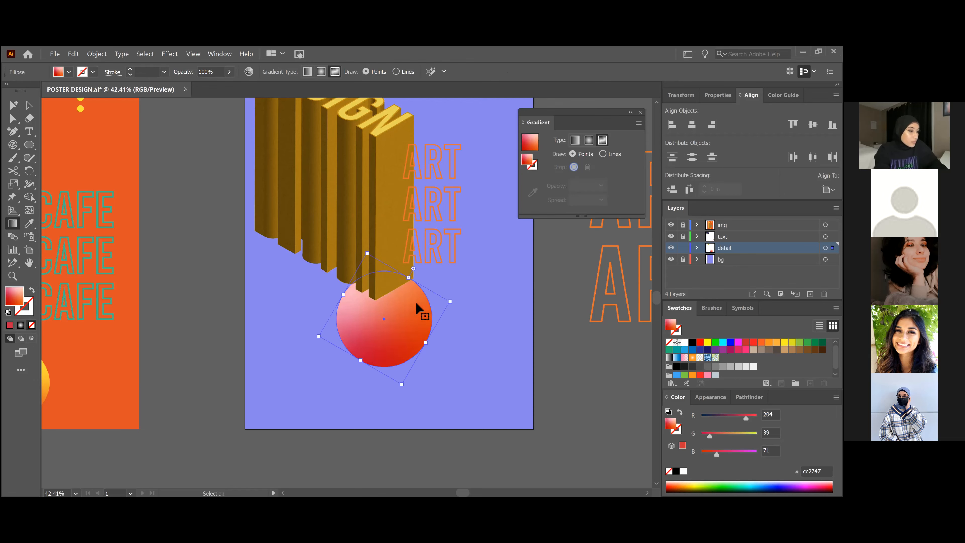
key(ctrl+z)
key(ctrl+z)
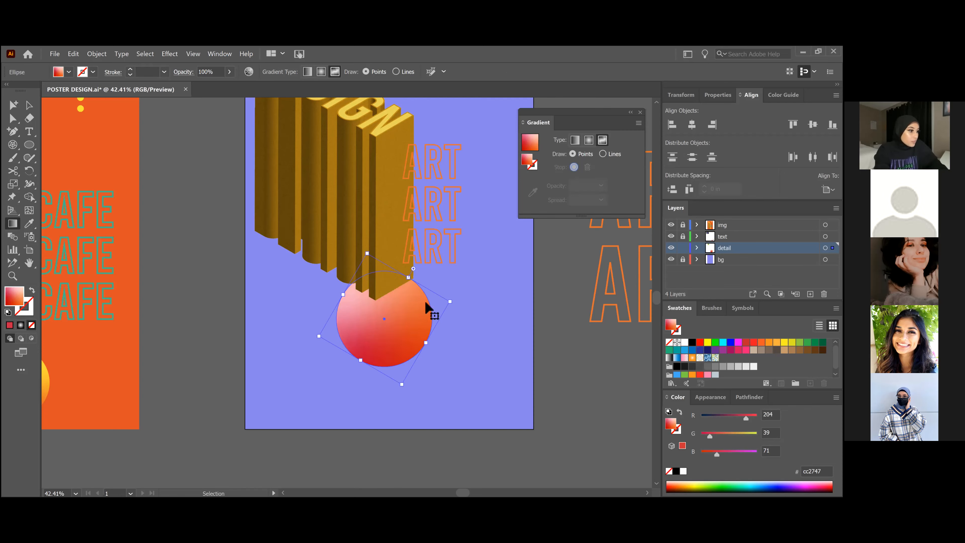
key(ctrl+z)
key(g)
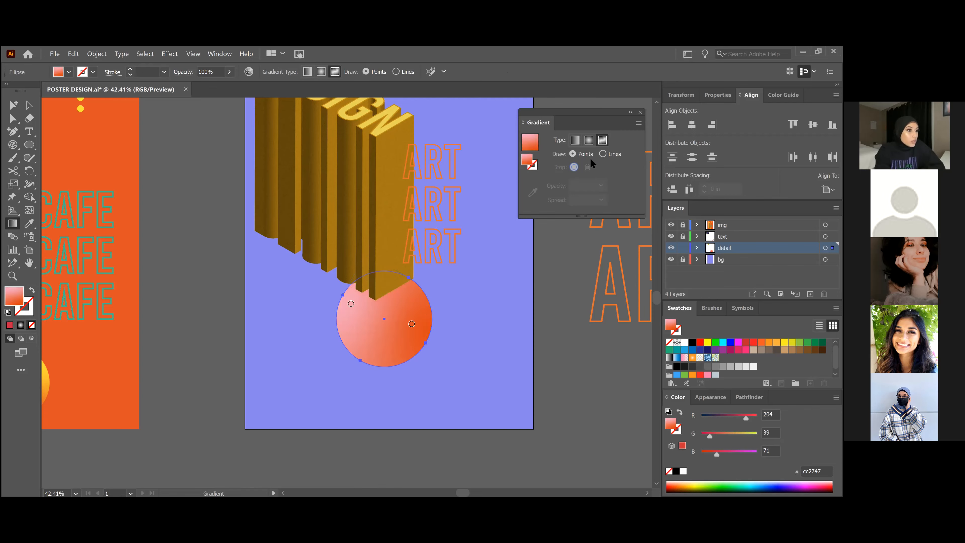
Step: Close the gradient settings, then scale the circle down slightly and rotate it until its pink side faces up
click(640, 113)
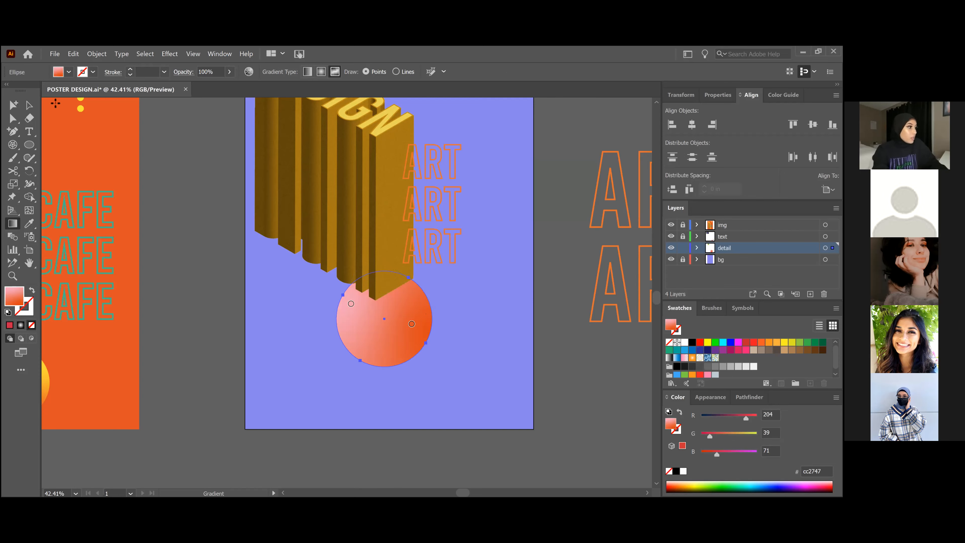
click(29, 106)
drag(403, 385, 327, 315)
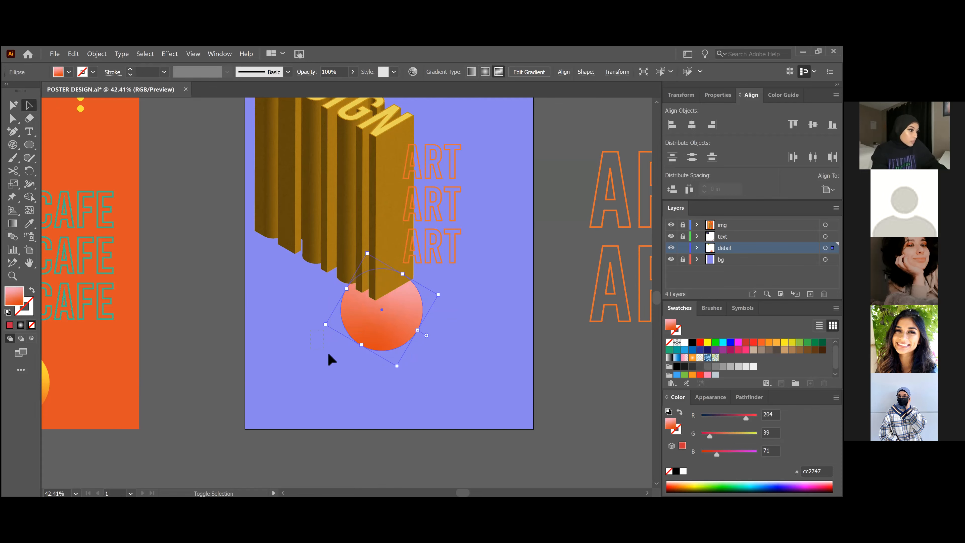
drag(397, 366, 397, 367)
Step: Rotate the circle with the Rotate tool so its pink side faces the upper left, then deselect it
click(29, 171)
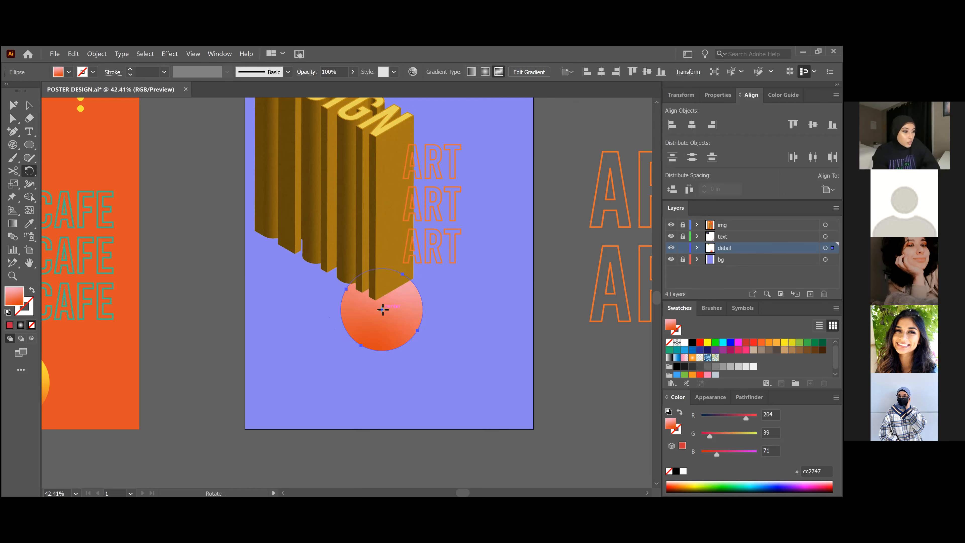
drag(406, 334, 380, 355)
drag(406, 302, 395, 295)
click(29, 105)
click(411, 350)
Step: Unlock the text layer and ungroup the two large outlined ART words beside the purple poster
key(z)
drag(249, 235, 156, 269)
drag(518, 221, 532, 228)
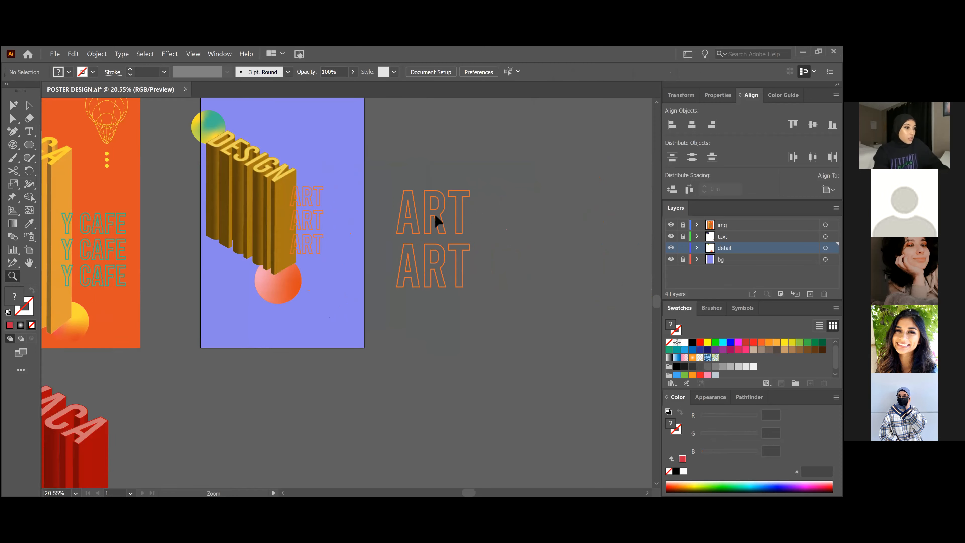
key(a)
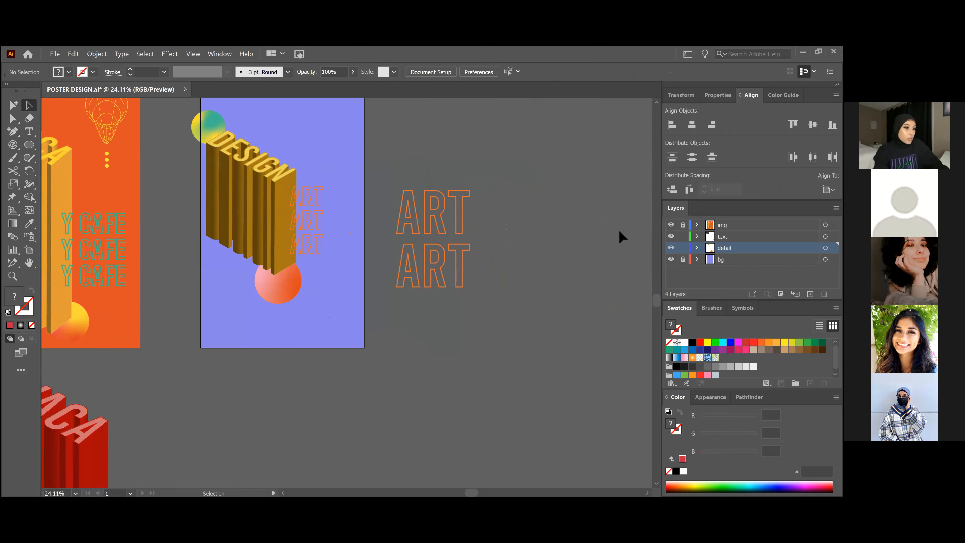
click(439, 225)
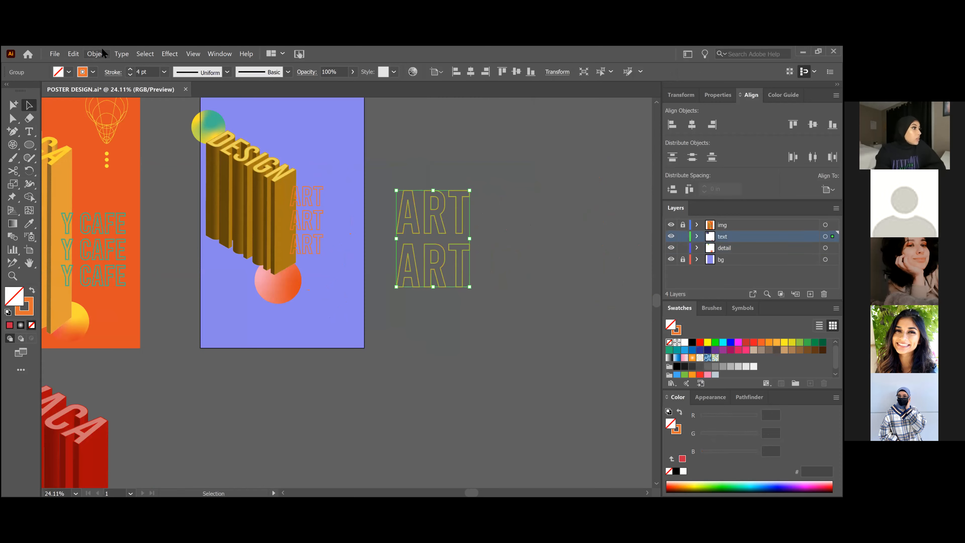
click(96, 54)
click(125, 104)
click(520, 221)
Step: Separate the upper large ART word from the lower one, then create a copy of it rotated 90 degrees to read vertically
click(409, 220)
drag(409, 219, 466, 193)
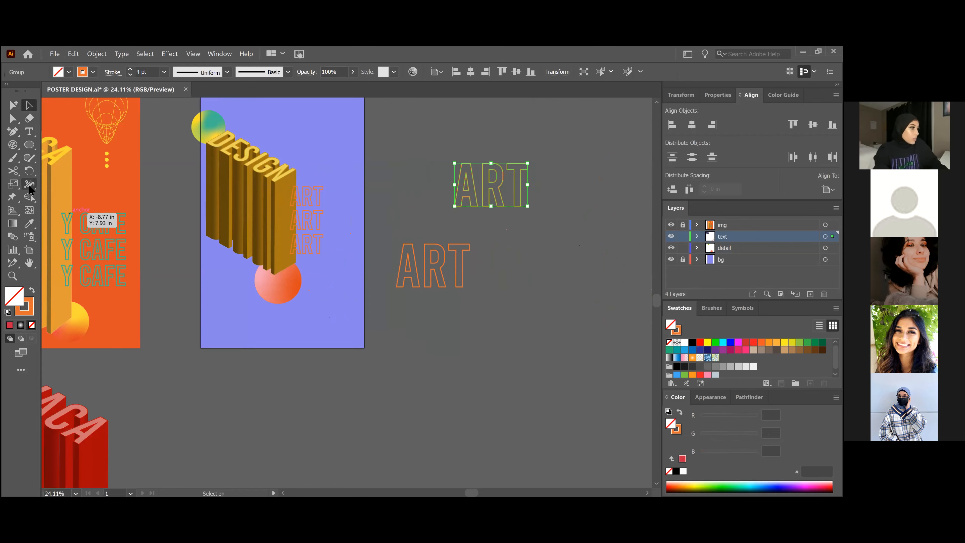
click(27, 168)
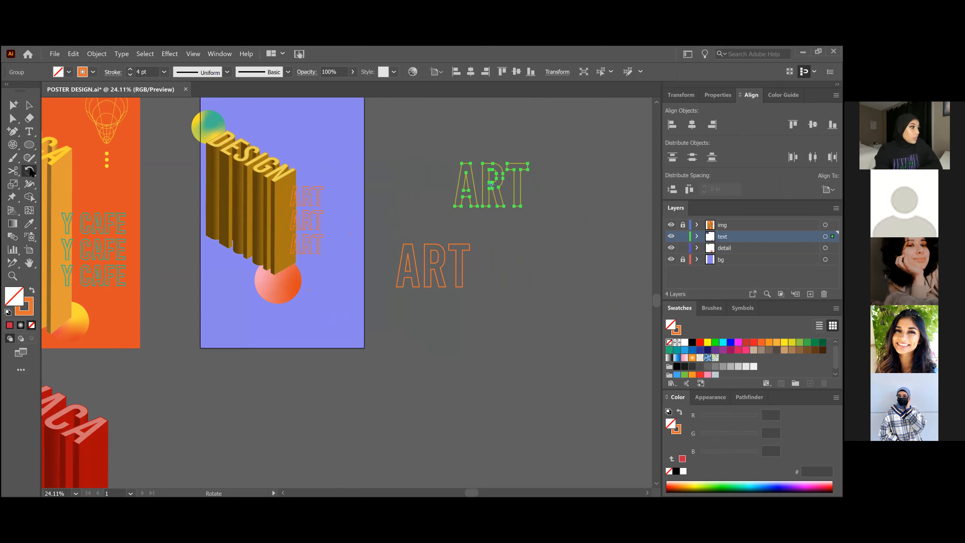
click(29, 170)
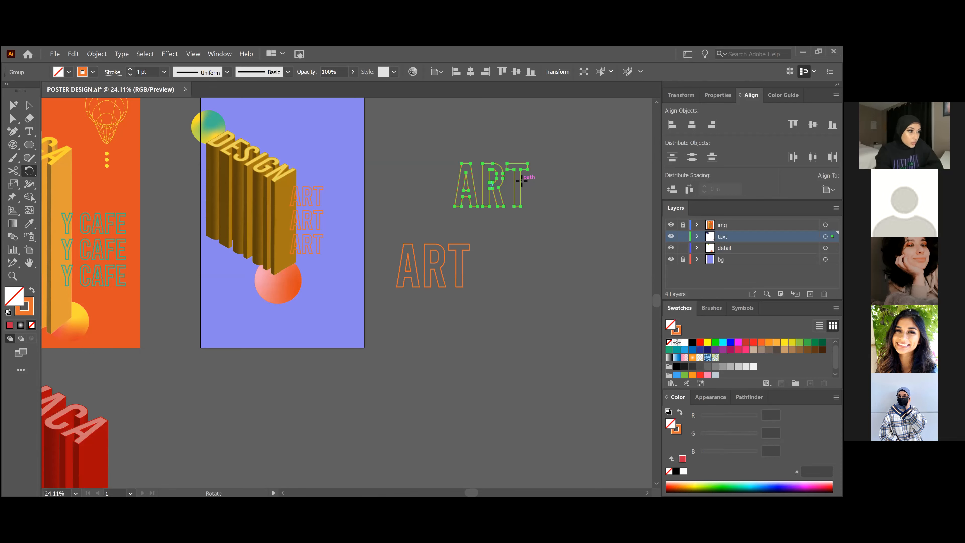
key(v)
key(r)
drag(521, 180, 536, 197)
drag(519, 239, 499, 184)
click(29, 105)
click(559, 259)
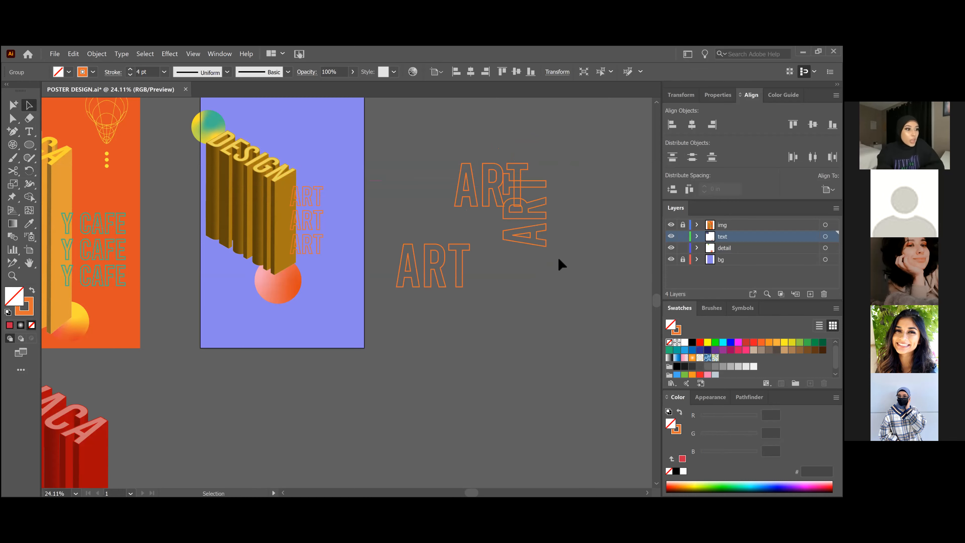
Step: Group the overlapping horizontal and vertical ART words beside the purple poster
scroll(568, 233, up, 2)
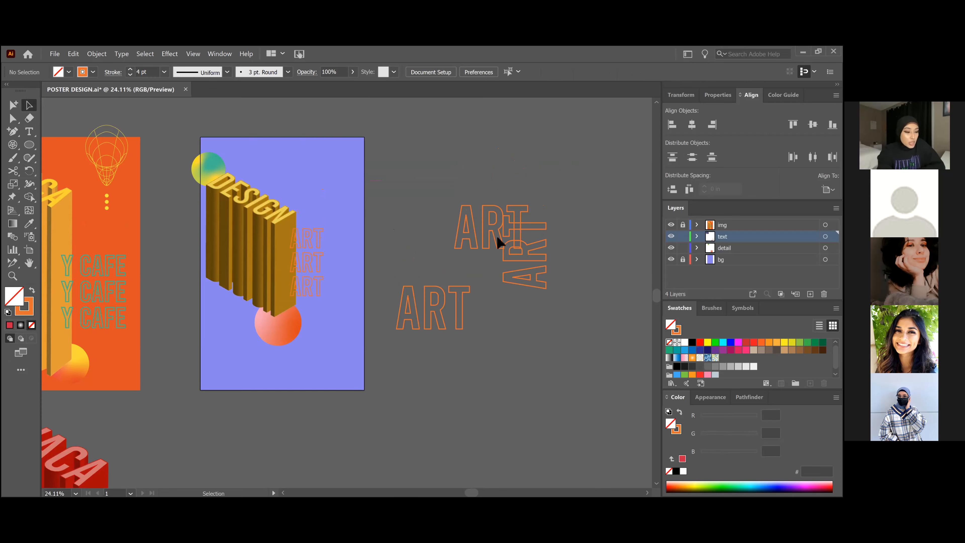
click(512, 263)
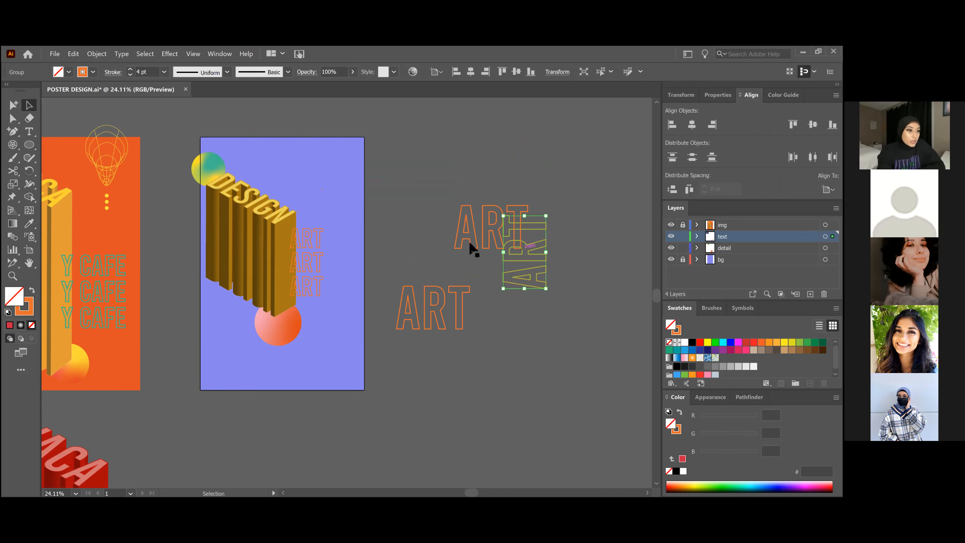
click(494, 249)
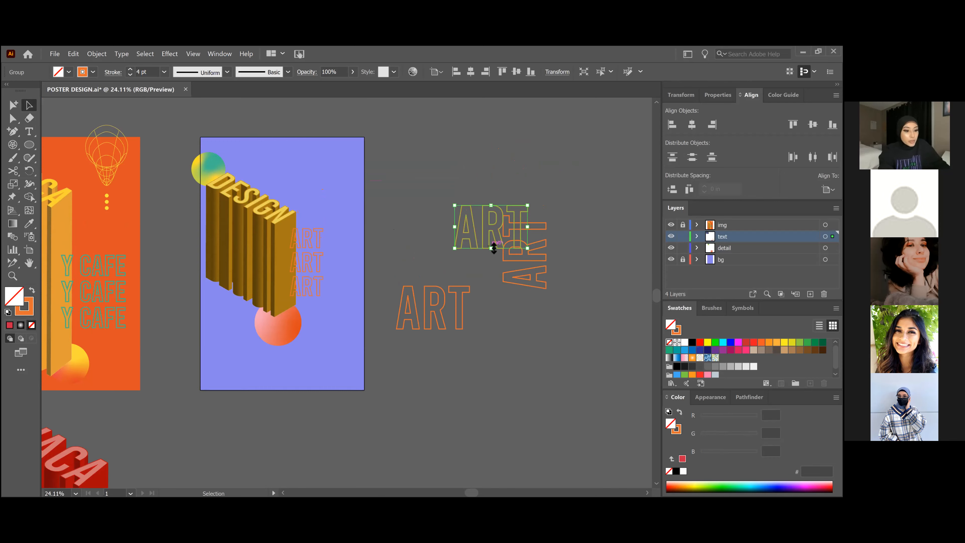
click(533, 260)
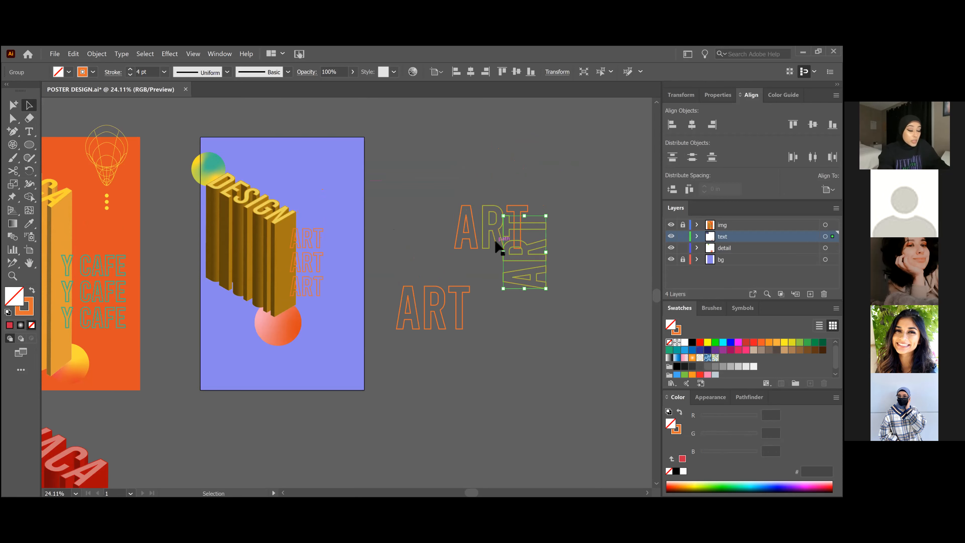
drag(480, 185, 563, 261)
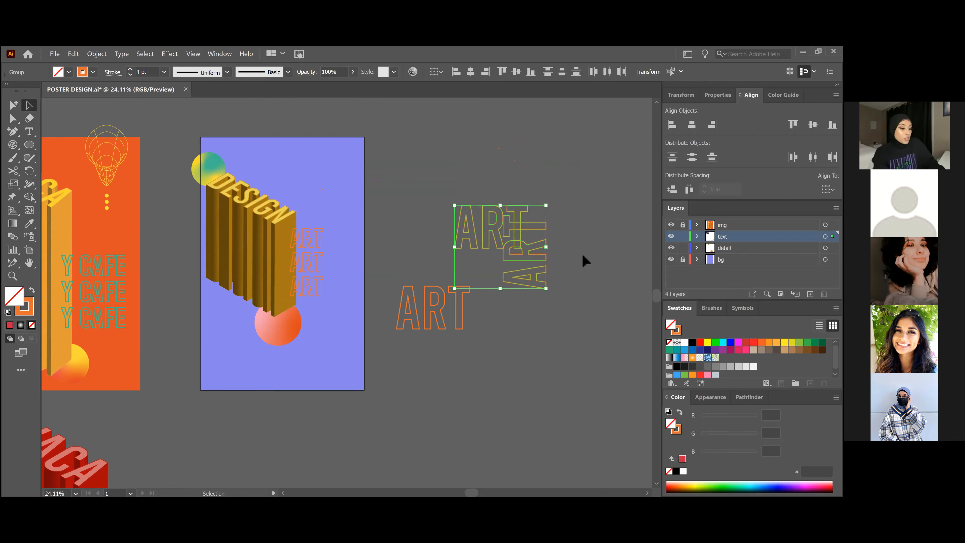
key(ctrl+g)
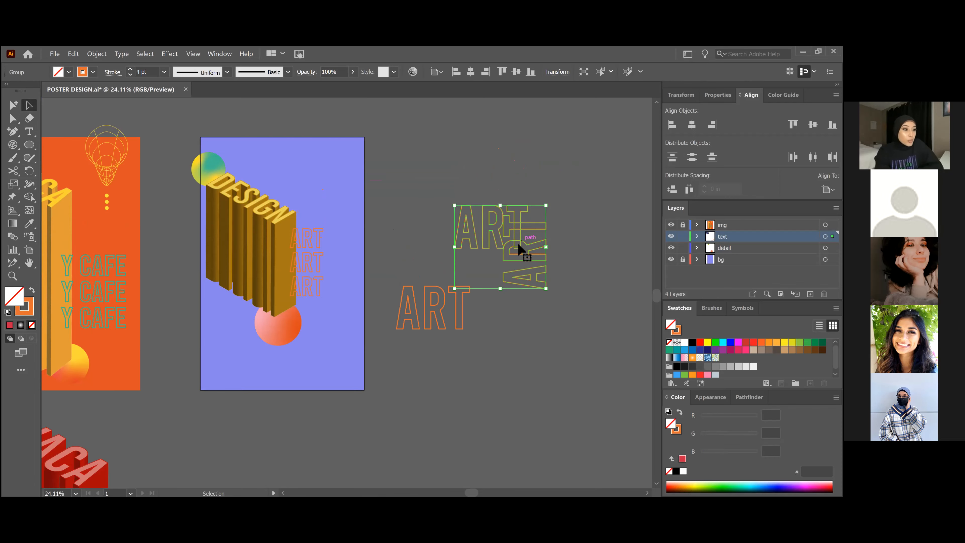
Step: Try moving the grouped ART words, then undo the change
drag(519, 247, 528, 199)
drag(562, 196, 512, 246)
key(ctrl+z)
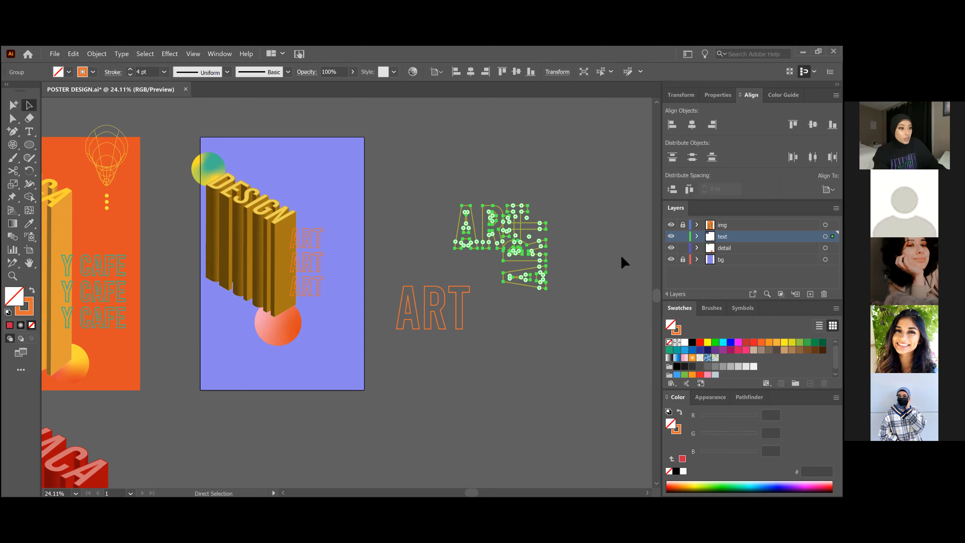
Step: Ungroup the overlapping ART words and move the vertical one down so they stand apart, then deselect it
click(91, 53)
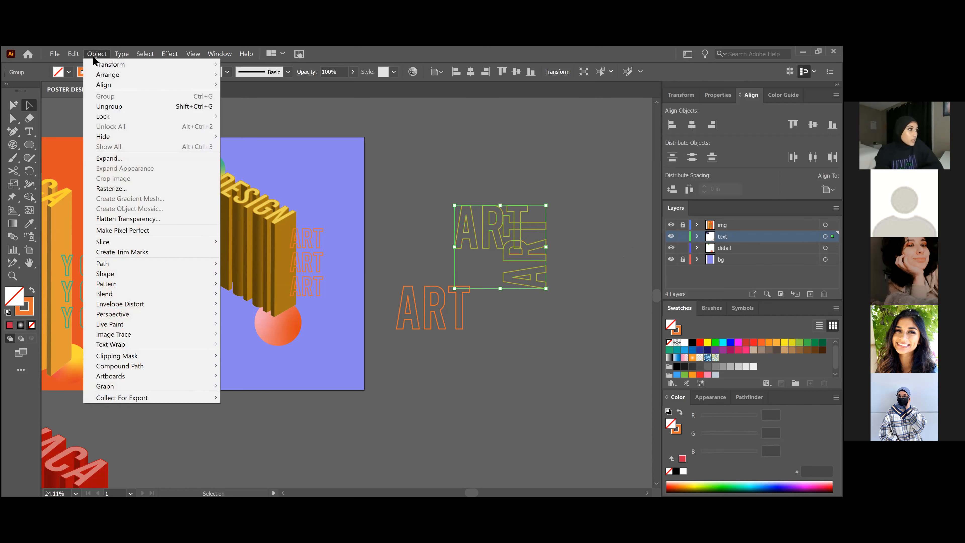
click(121, 105)
click(554, 273)
drag(524, 262, 526, 323)
click(592, 289)
Step: Duplicate the pink and orange circle, rotate and shrink the copy, and place it behind the DESIGN block's edge at the ART text
key(x)
key(z)
drag(272, 329, 425, 327)
key(a)
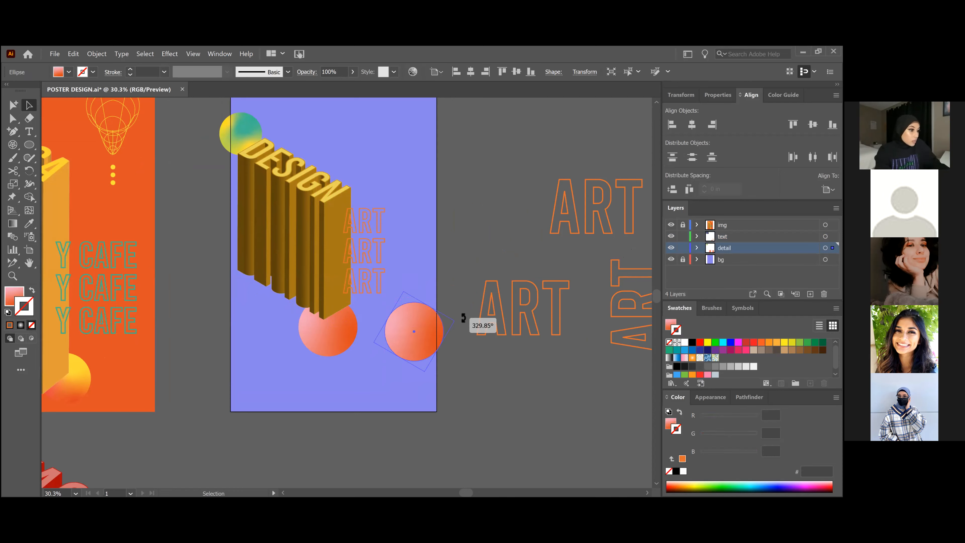
drag(450, 351, 353, 244)
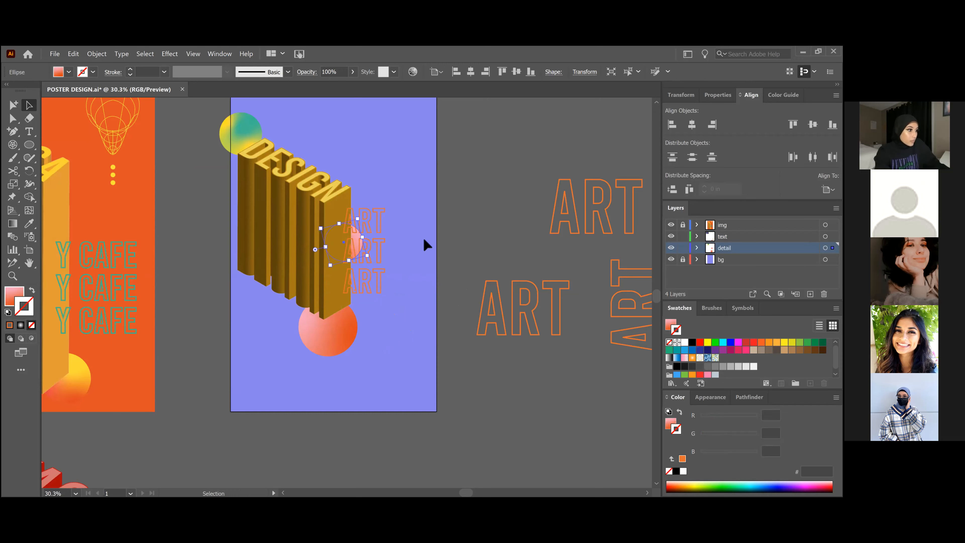
click(423, 246)
Step: Enlarge the pink and orange circle below the DESIGN block to about 3.27 in, then lock the text layer
scroll(439, 273, up, 2)
key(z)
drag(428, 310, 312, 319)
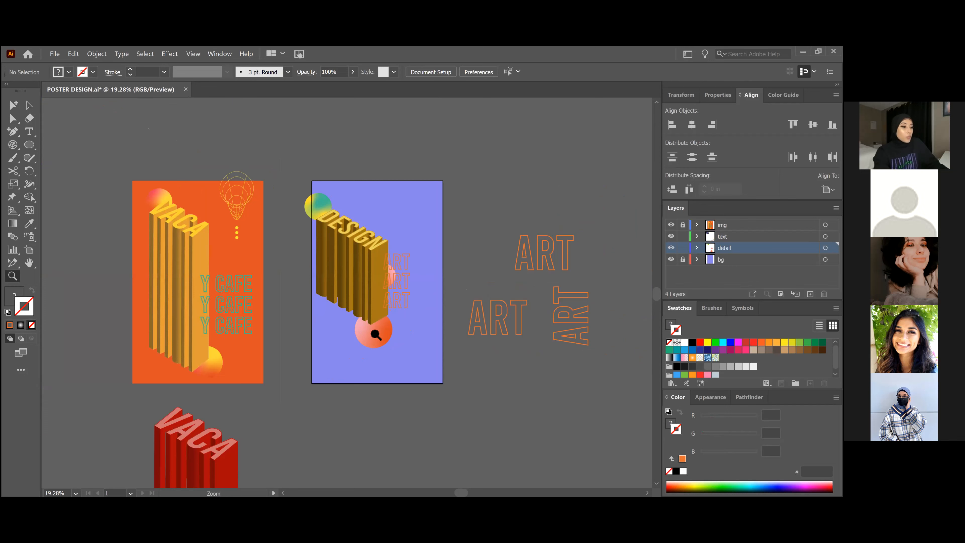
drag(375, 335, 424, 349)
key(v)
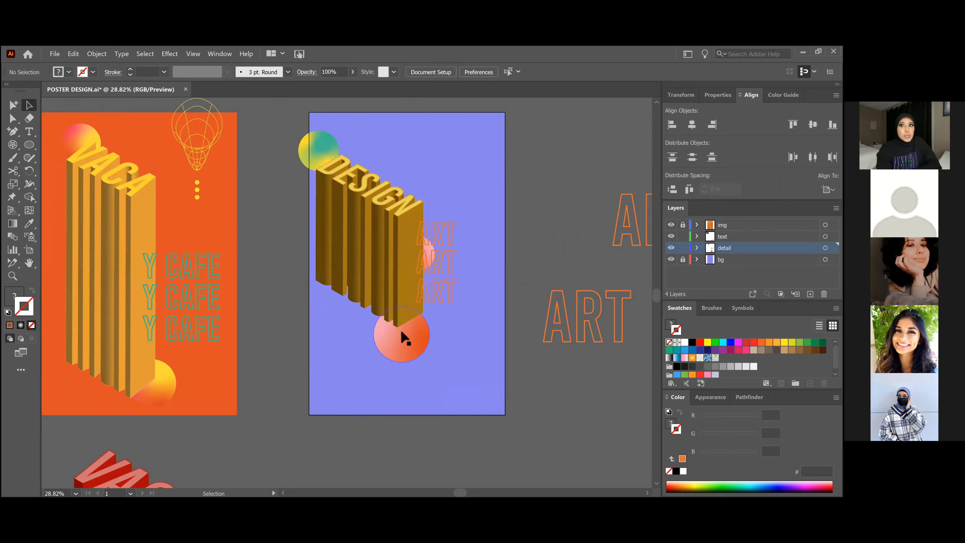
scroll(401, 332, up, 1)
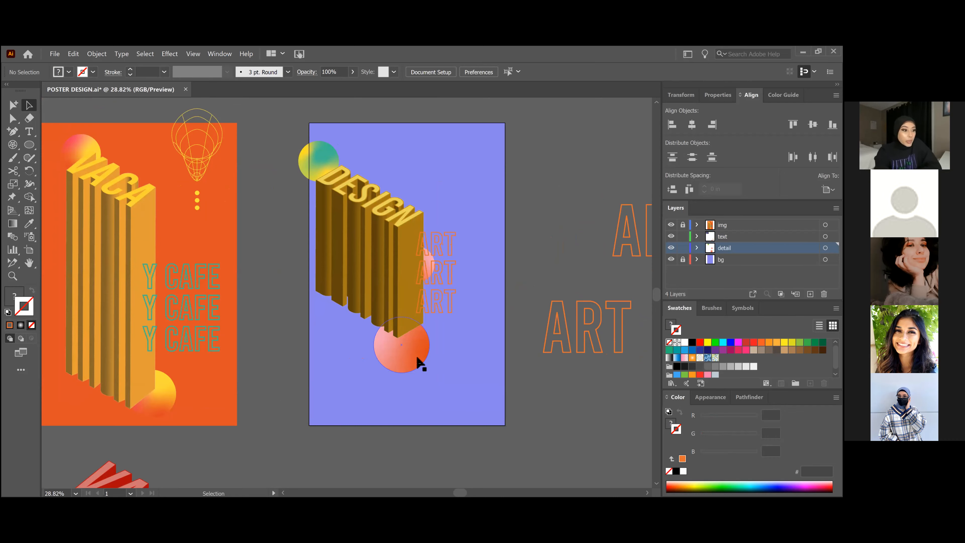
click(391, 372)
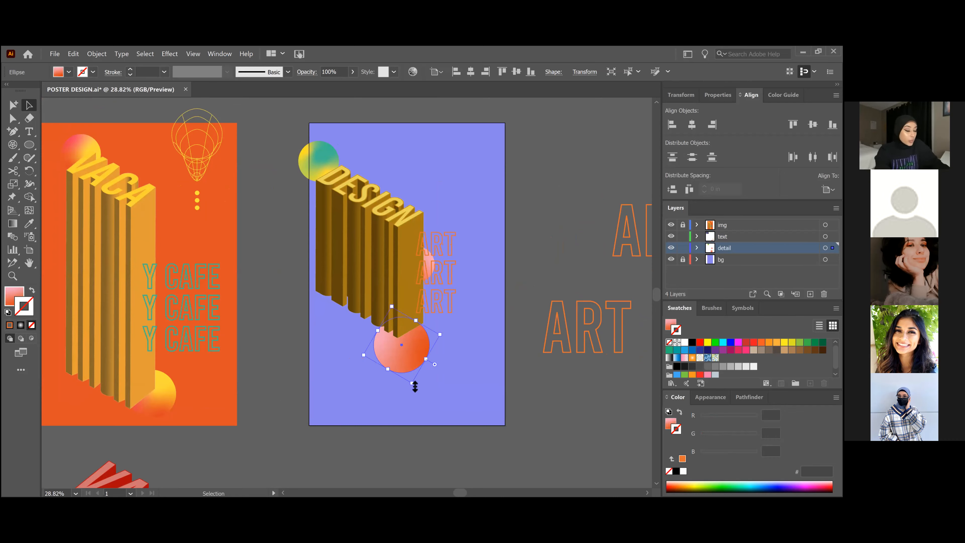
drag(414, 385, 418, 397)
click(461, 367)
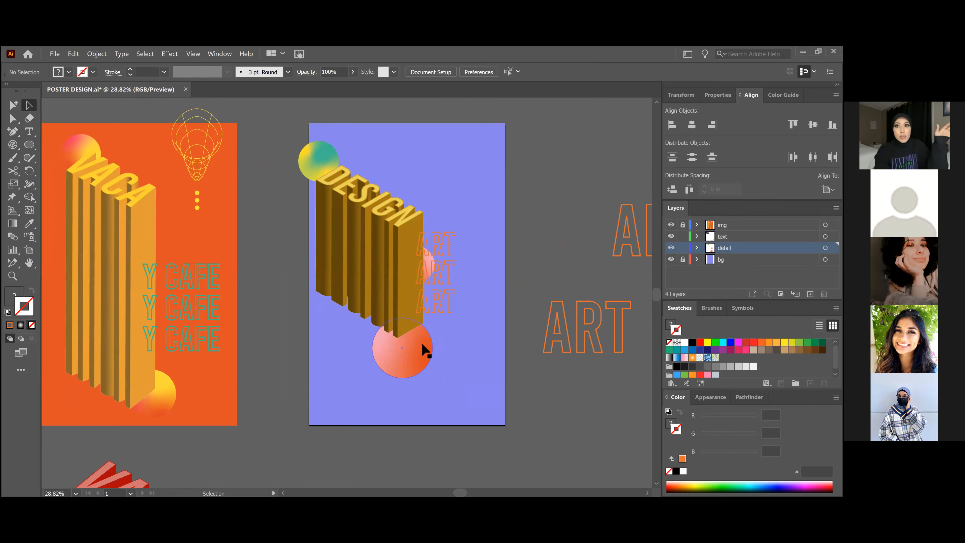
click(439, 359)
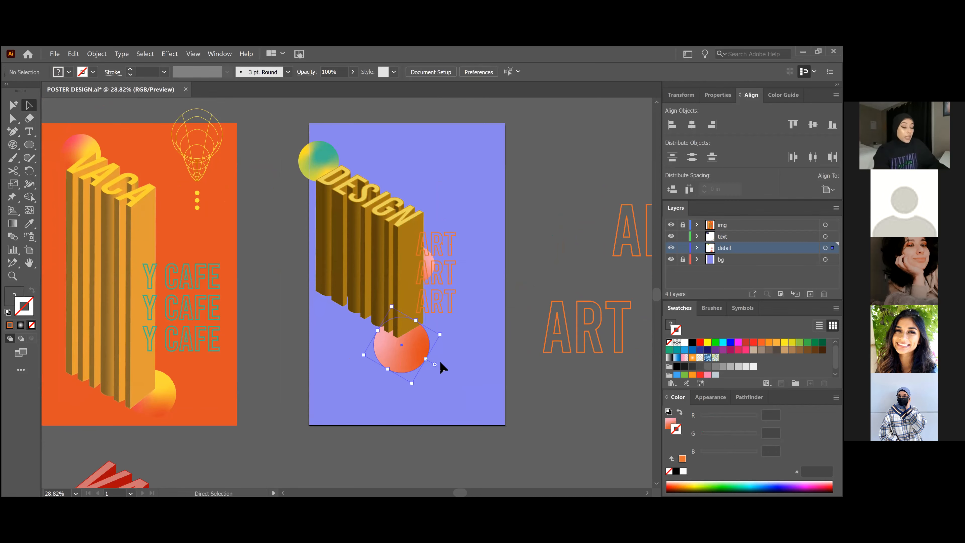
drag(414, 383, 414, 388)
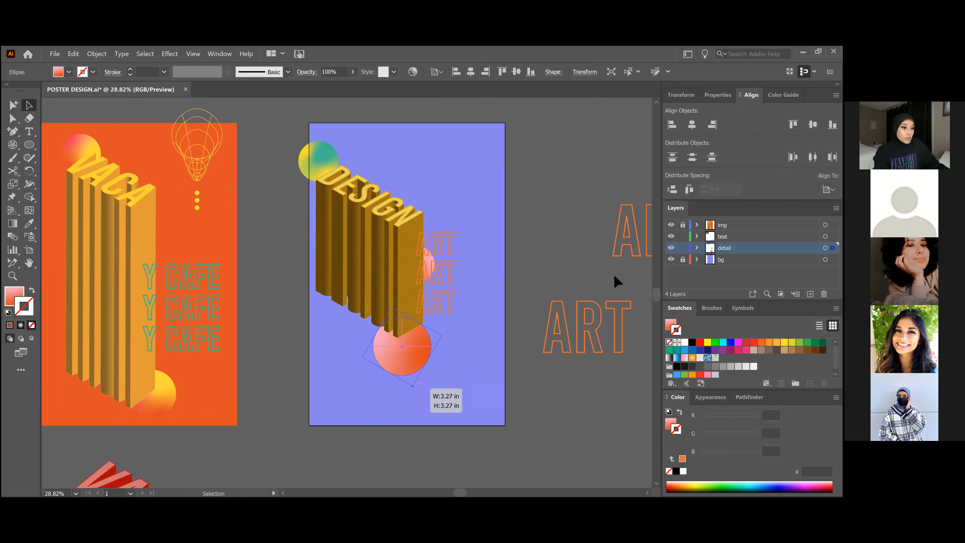
click(670, 248)
click(670, 247)
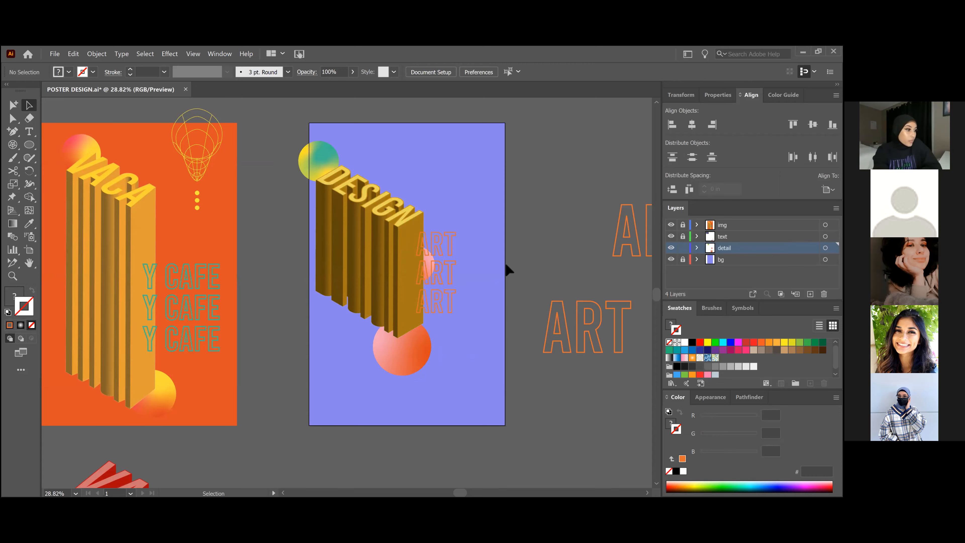
Step: Draw a tiny circle in the purple poster's upper right area with an orange fill and no stroke
scroll(477, 265, down, 1)
scroll(477, 265, down, 1)
key(z)
drag(479, 287, 502, 206)
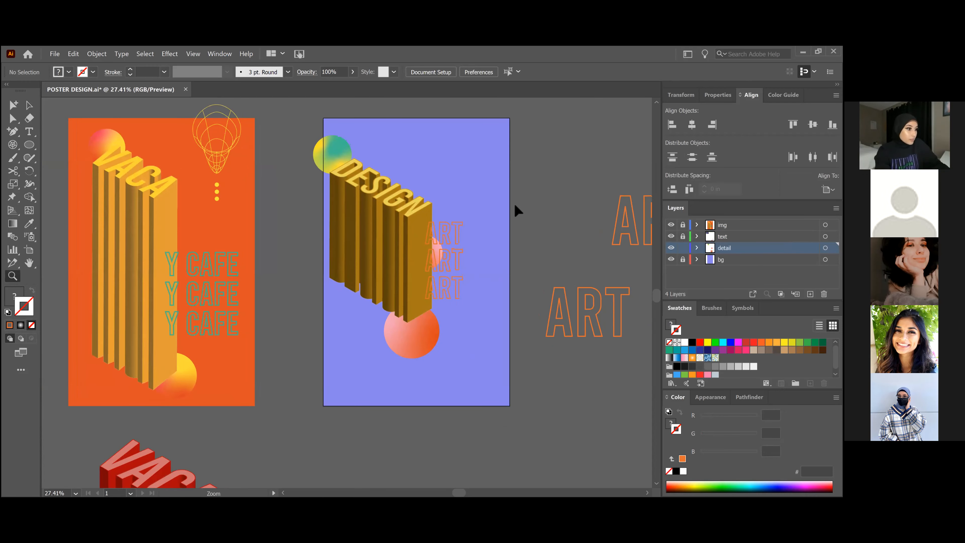
scroll(517, 210, up, 3)
click(533, 245)
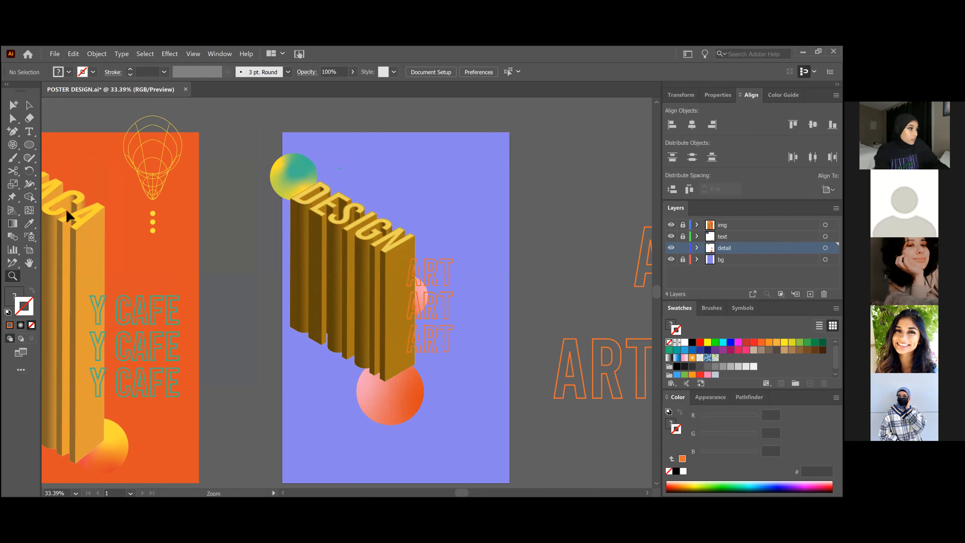
key(v)
click(30, 142)
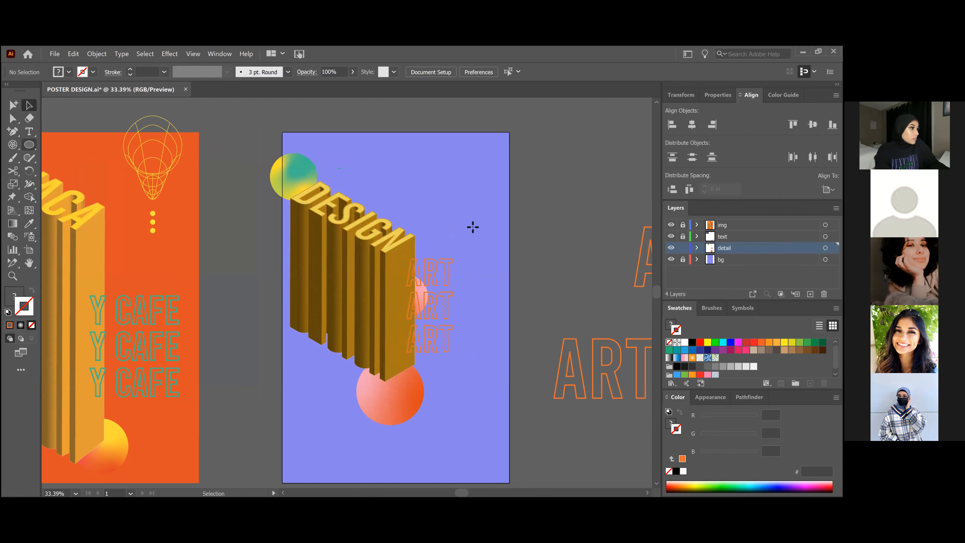
drag(477, 189, 482, 197)
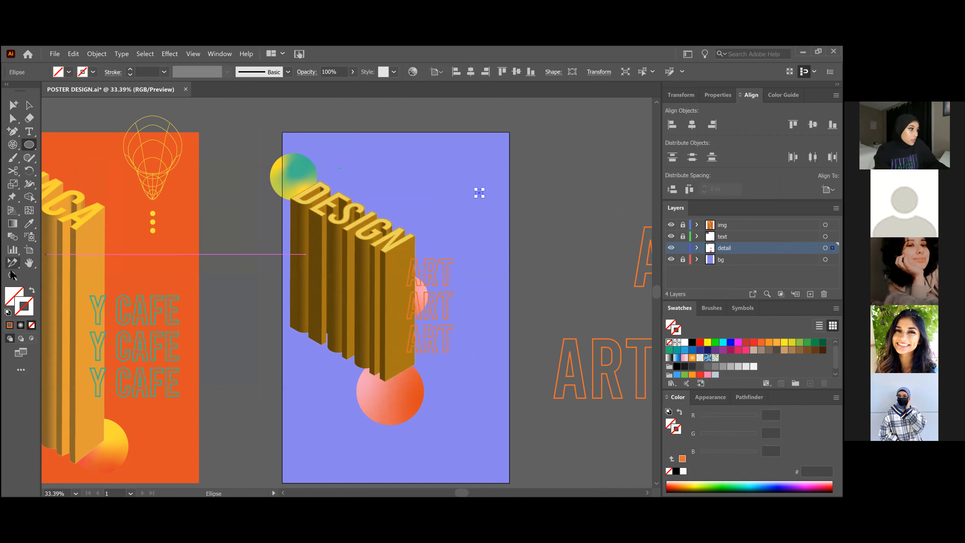
click(32, 289)
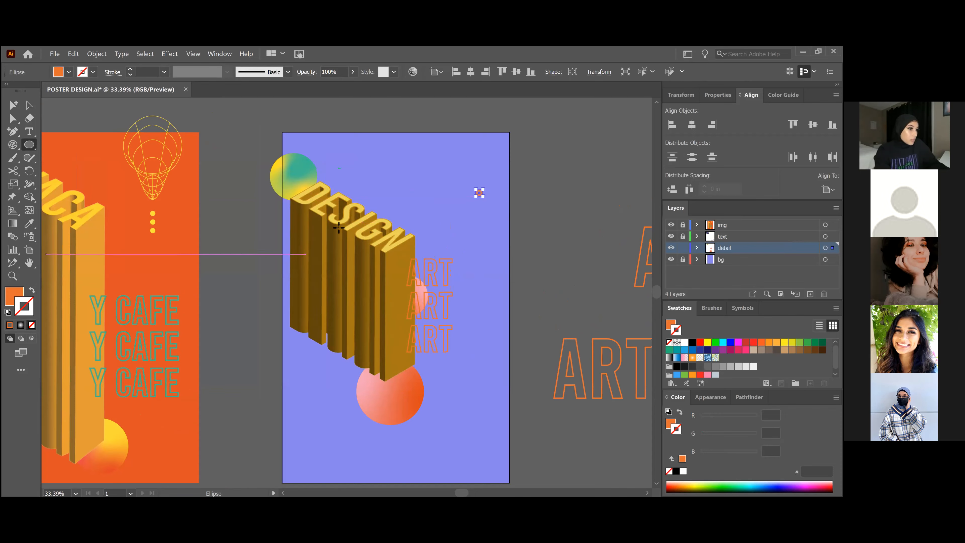
key(a)
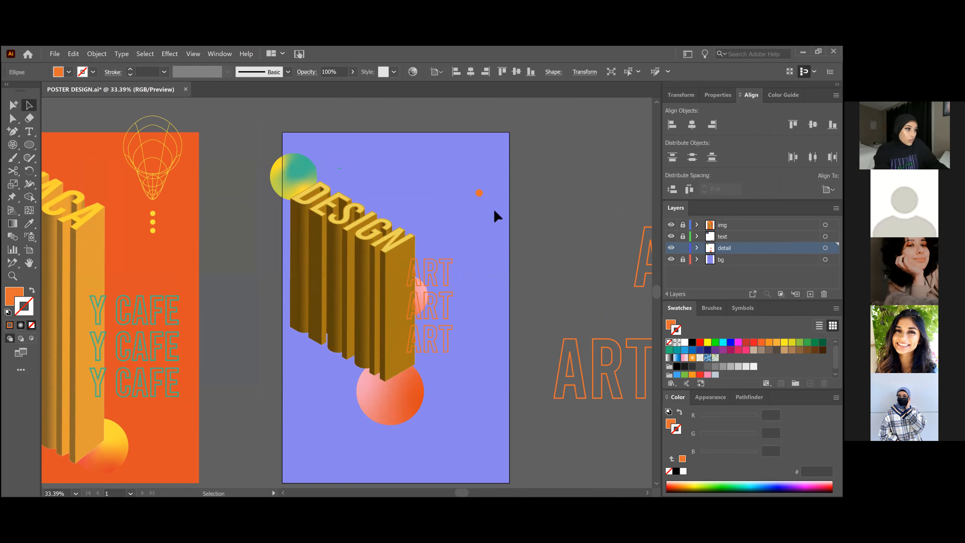
click(495, 216)
Step: Enlarge the small orange dot slightly with its bounding box
key(z)
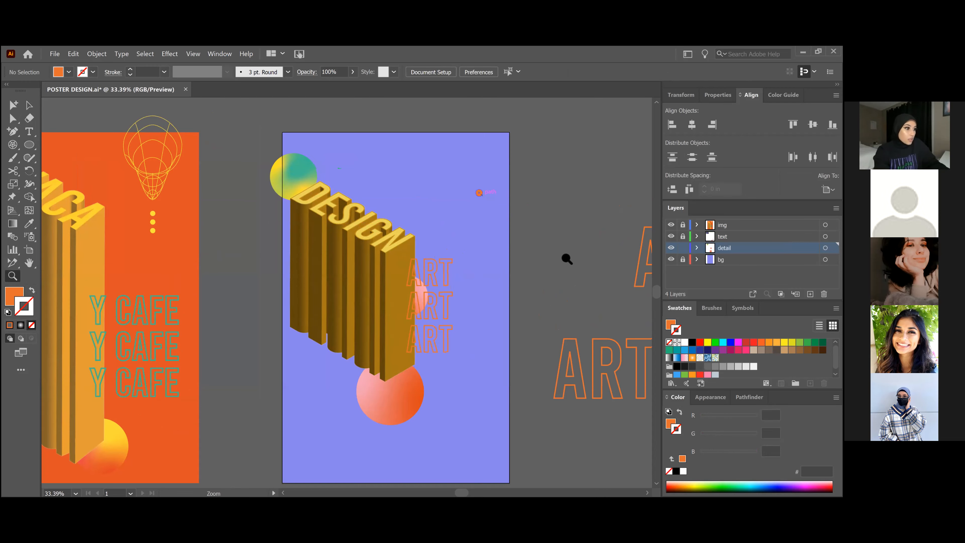
click(481, 193)
key(a)
click(475, 194)
click(29, 145)
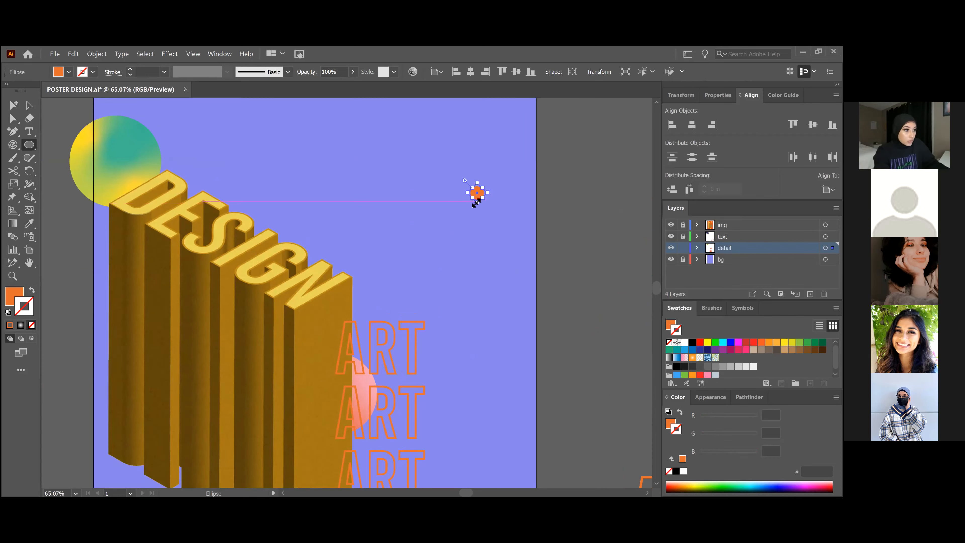
mouse_move(479, 204)
mouse_down()
mouse_move(479, 212)
mouse_move(497, 209)
mouse_move(479, 208)
mouse_up()
key(v)
Step: Duplicate the orange dot twice straight down to form a vertical column of three with gaps of about 0.17 in
click(478, 192)
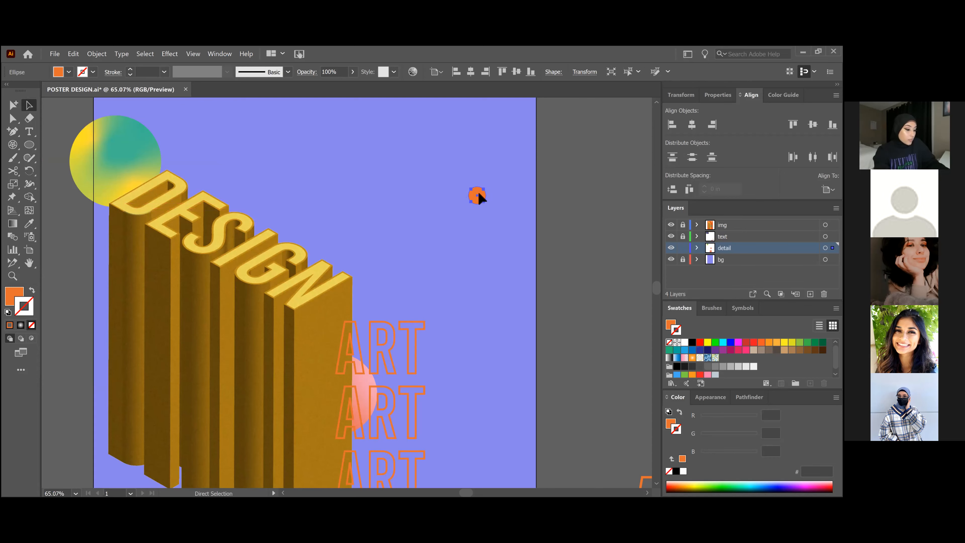
drag(477, 192, 476, 243)
click(478, 219)
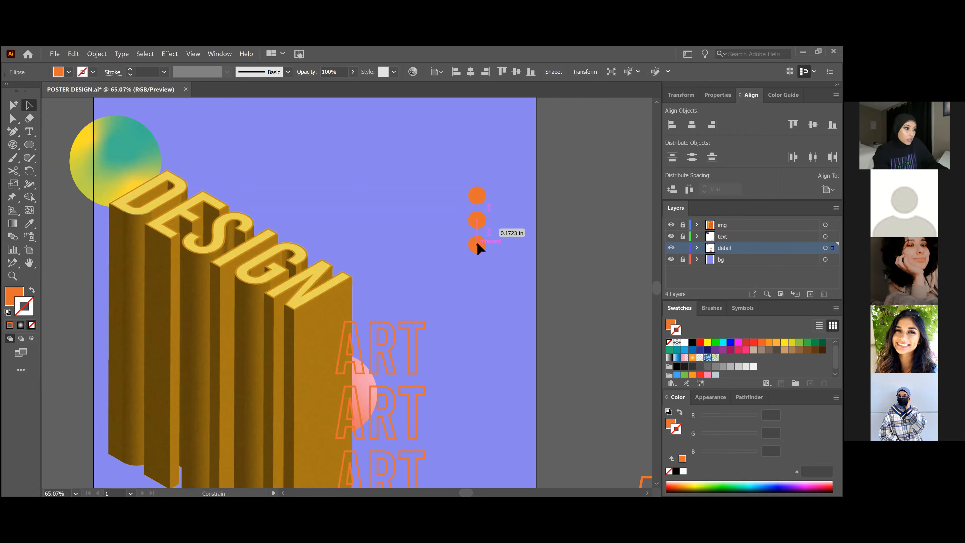
drag(477, 244, 476, 243)
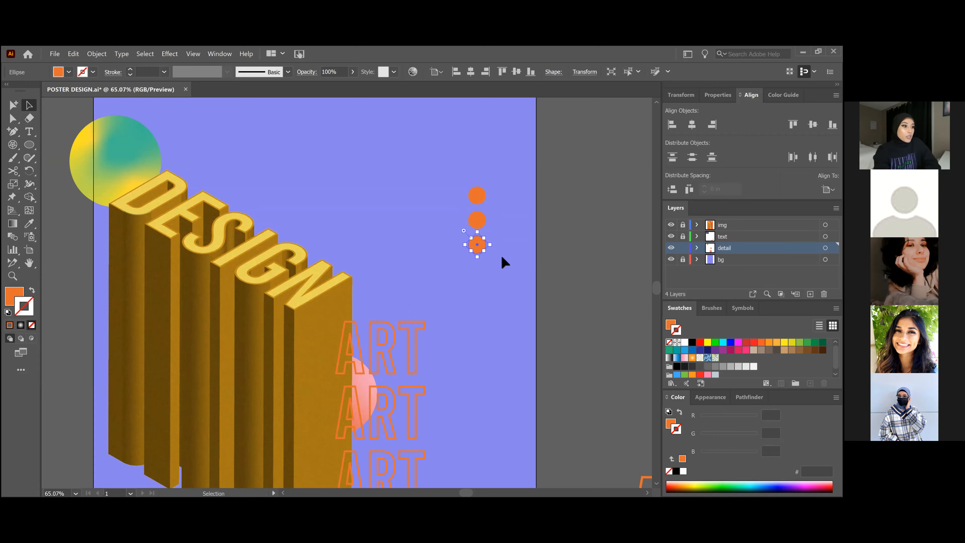
Step: Recolour the column of three small dots on the purple poster to pale yellow, #e8df69
click(431, 175)
drag(431, 176, 478, 243)
key(z)
drag(440, 209, 389, 253)
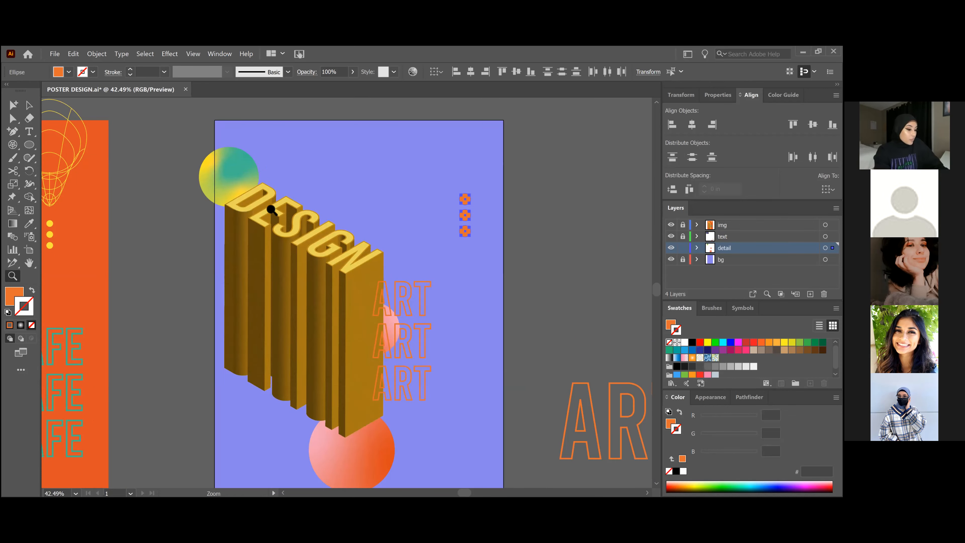
scroll(277, 208, down, 3)
scroll(277, 209, down, 1)
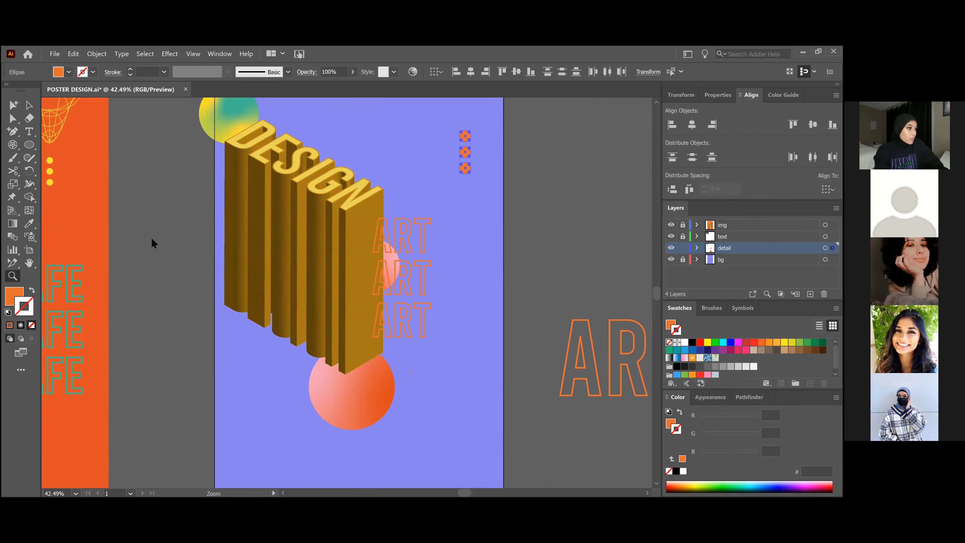
click(16, 296)
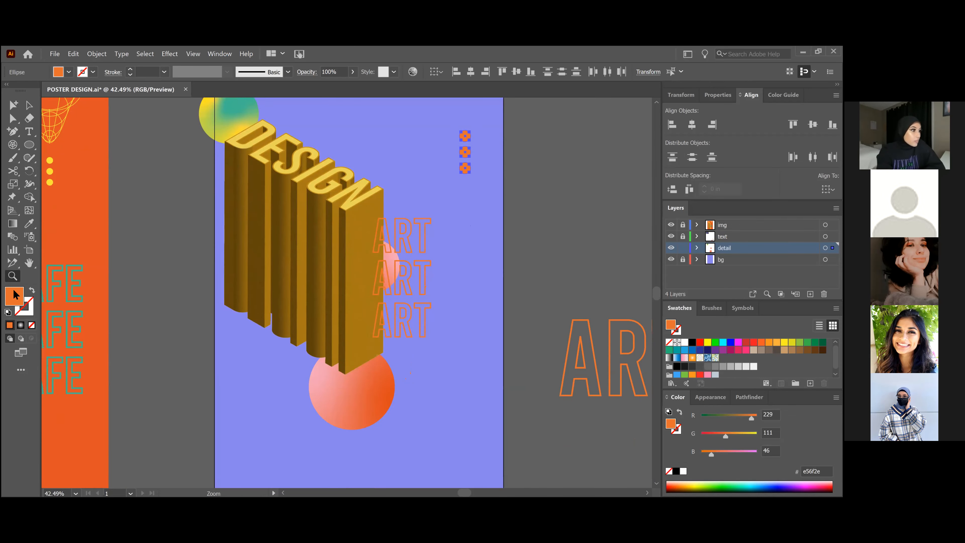
drag(267, 324, 259, 319)
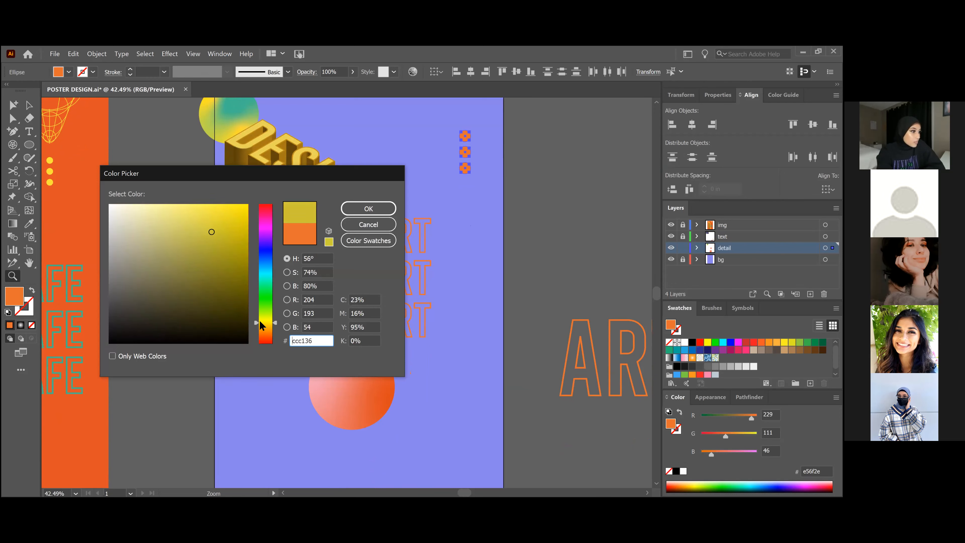
drag(213, 213, 185, 216)
click(383, 208)
scroll(498, 240, up, 2)
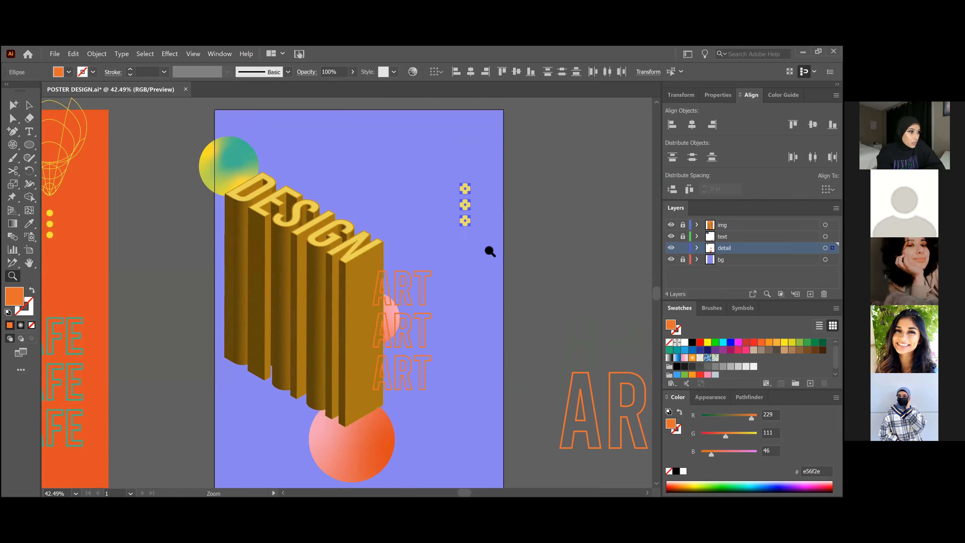
ctrl+click(477, 267)
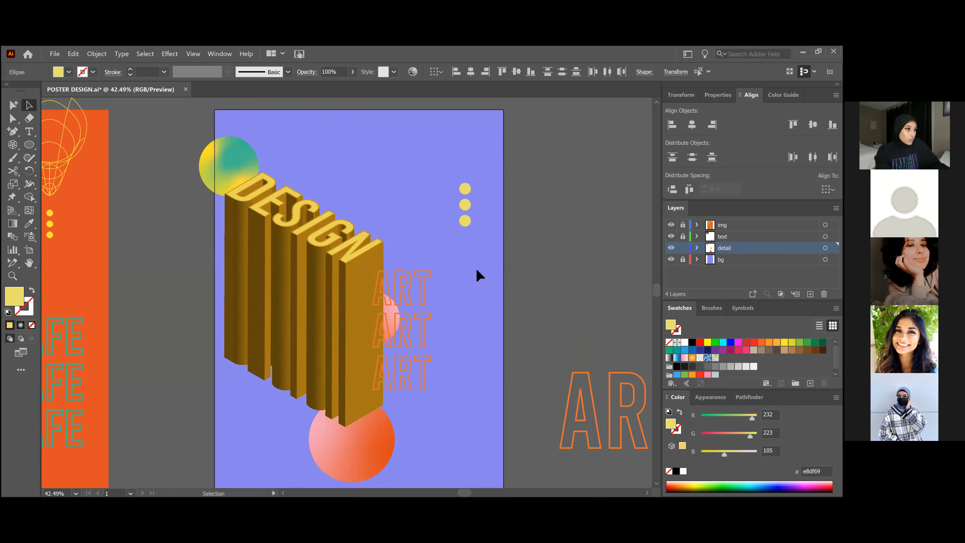
Step: Move the column of three yellow dots about 0.4 in to the left, away from the purple poster's edge
scroll(408, 267, down, 2)
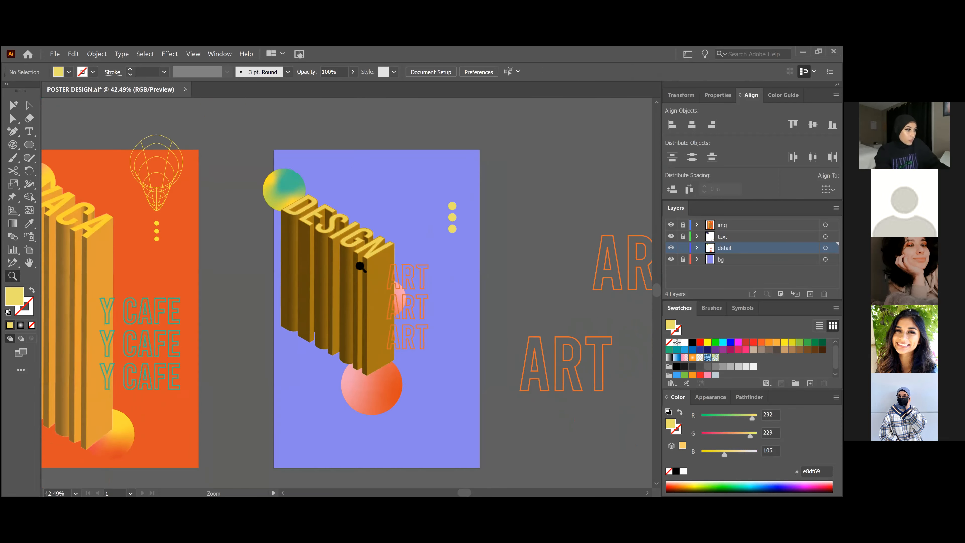
scroll(448, 198, down, 1)
scroll(416, 187, up, 1)
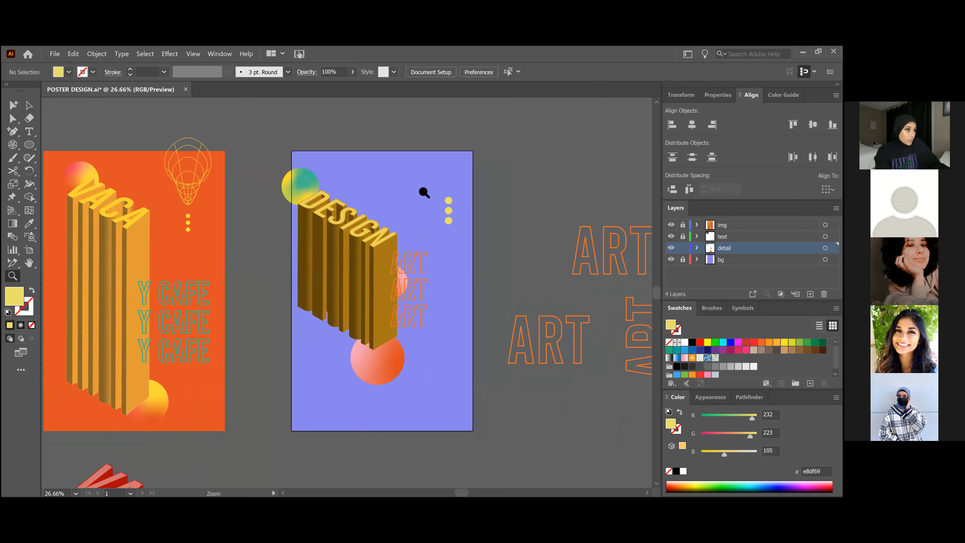
scroll(422, 190, up, 1)
key(v)
scroll(363, 255, down, 3)
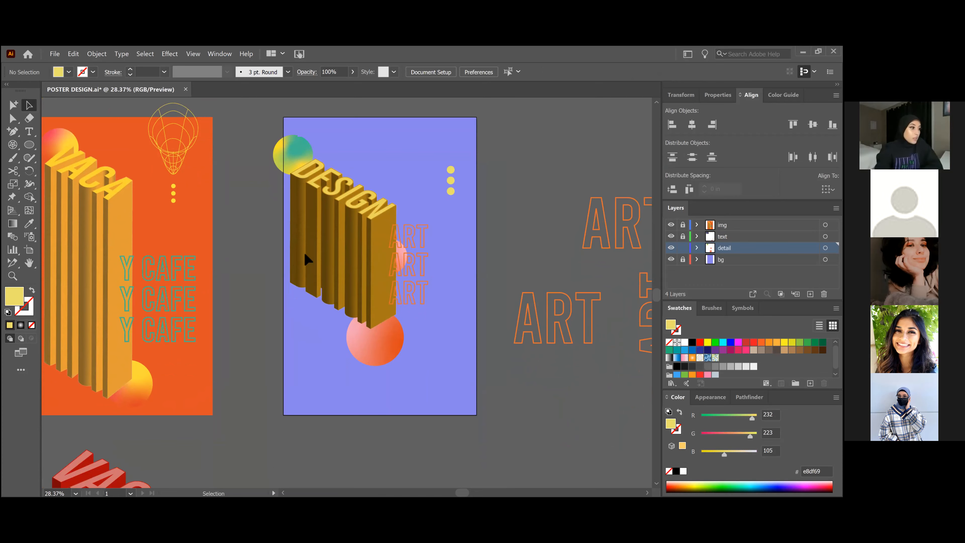
scroll(202, 180, up, 3)
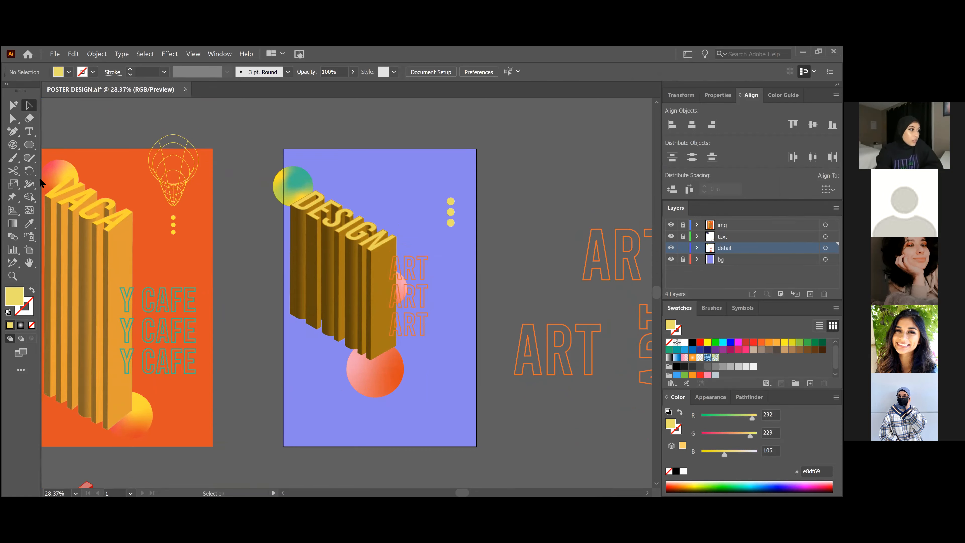
click(9, 146)
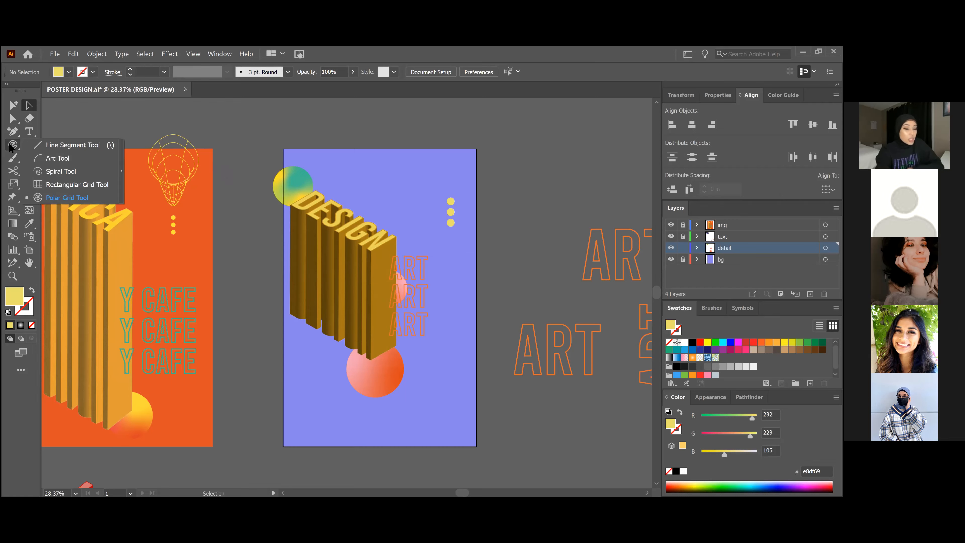
click(9, 147)
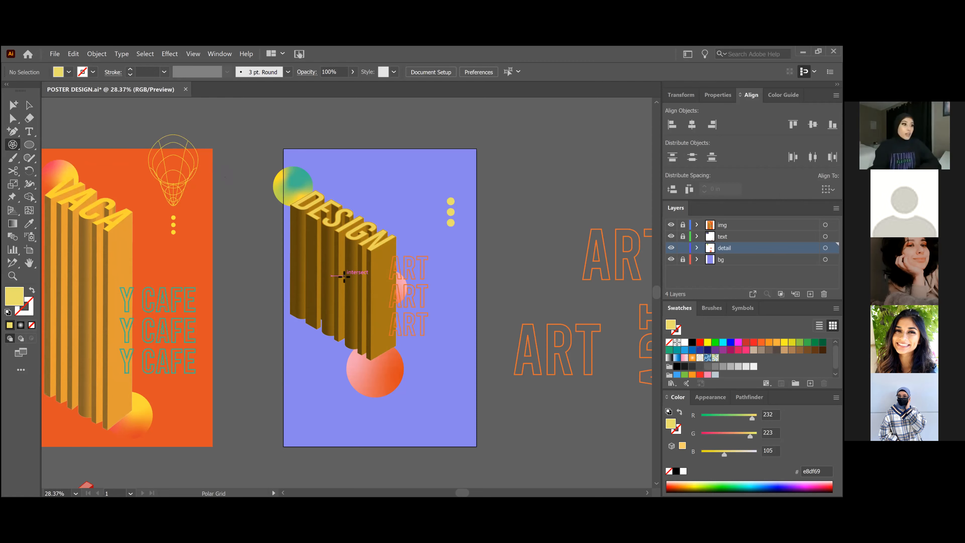
key(a)
drag(450, 210, 444, 213)
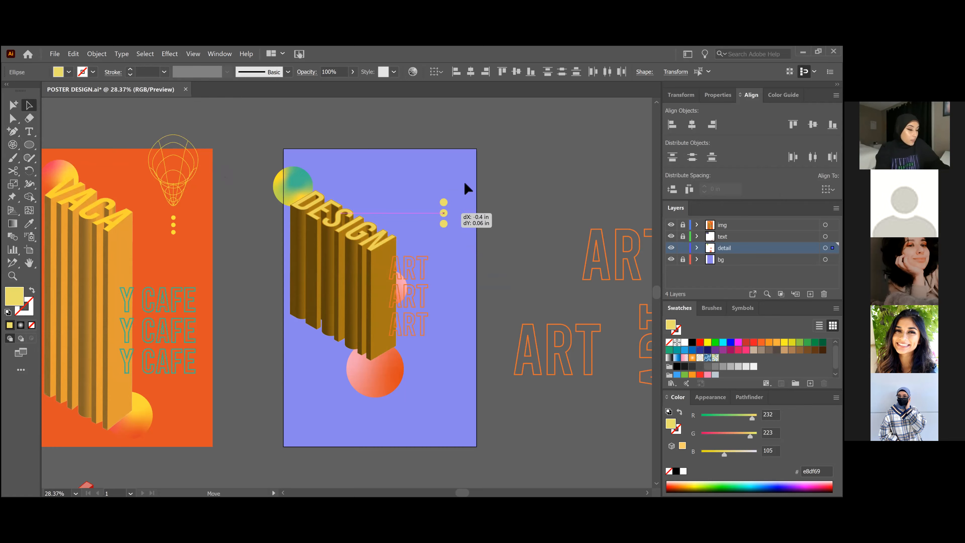
click(464, 184)
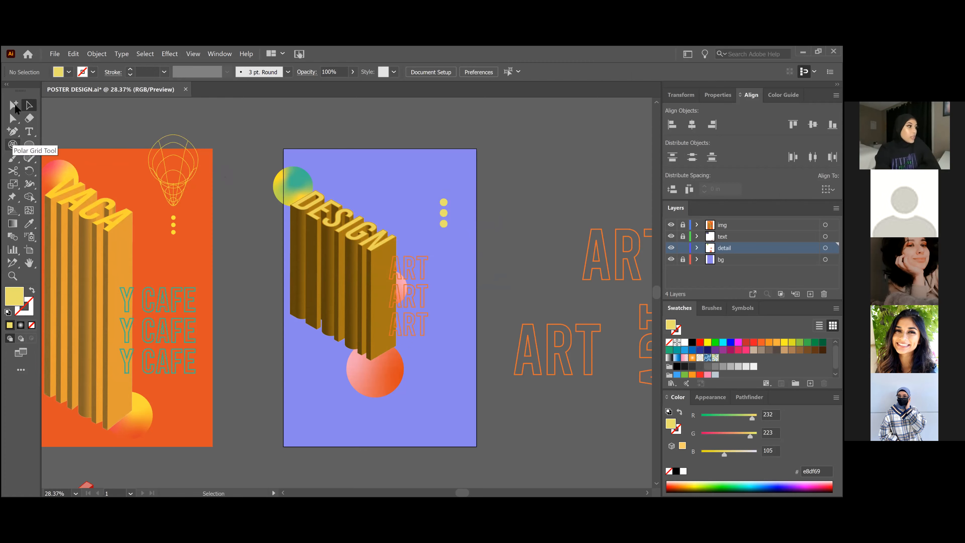
Step: Draw a circular polar grid about 2.375 in across in the purple poster's upper right area, beside the yellow dots
click(12, 146)
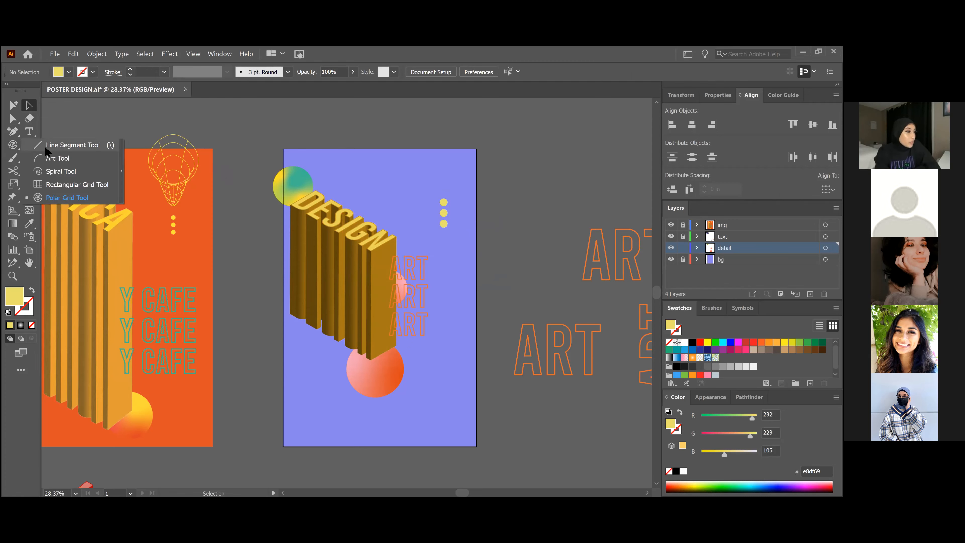
click(44, 146)
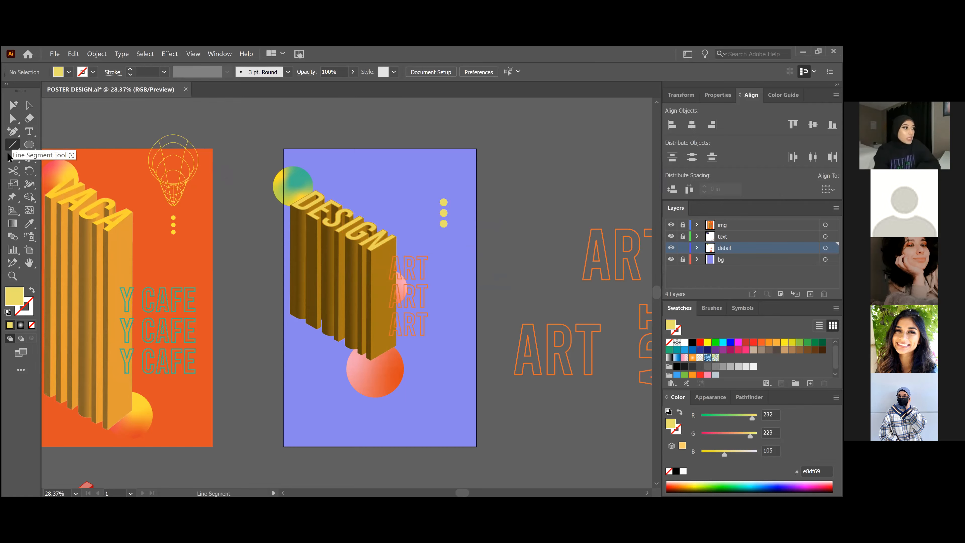
click(13, 145)
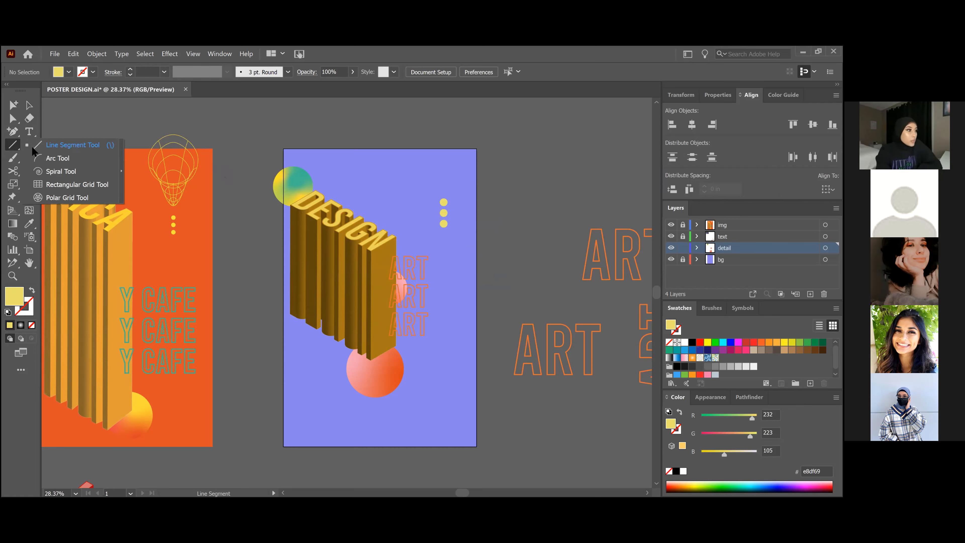
click(81, 197)
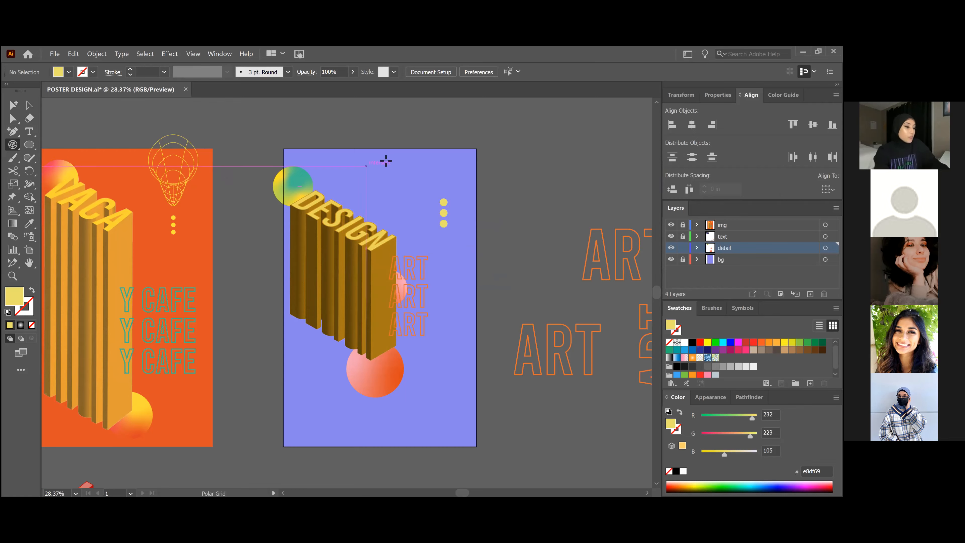
drag(393, 161, 429, 195)
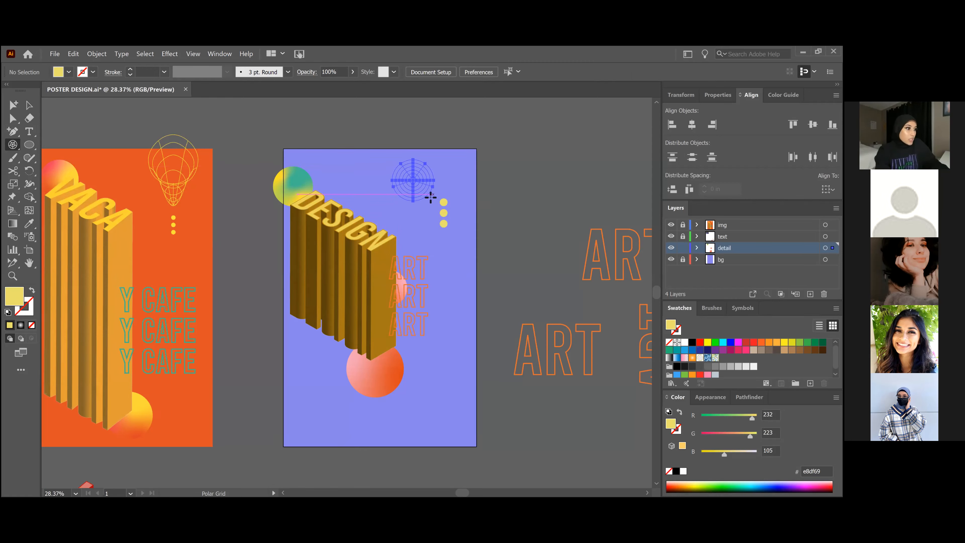
Step: Give the polar grid a pale yellow #e8df69 stroke of 1 pt with no fill
click(19, 313)
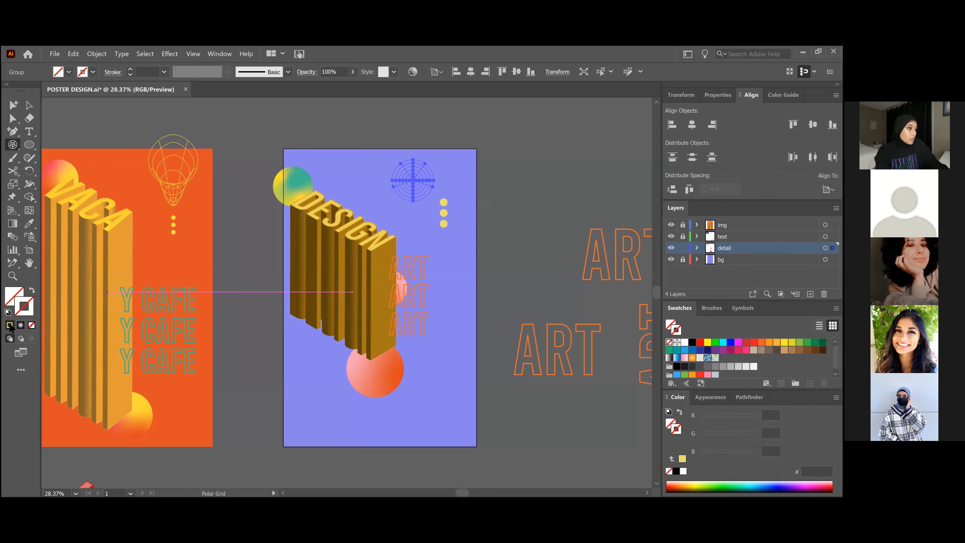
click(10, 325)
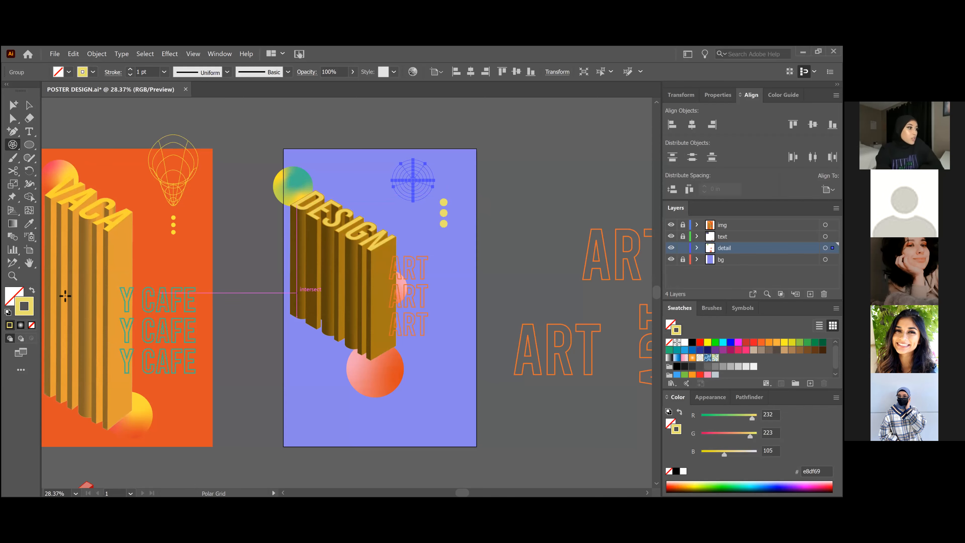
click(29, 105)
click(353, 168)
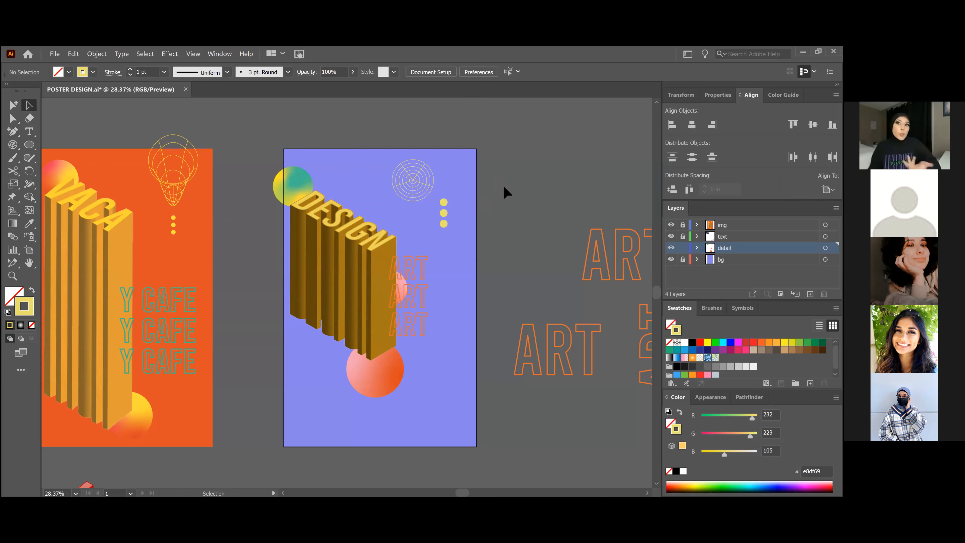
Step: Apply an envelope distort mesh with 2 rows and 2 columns to the polar grid, with the preview turned on
click(411, 179)
click(92, 52)
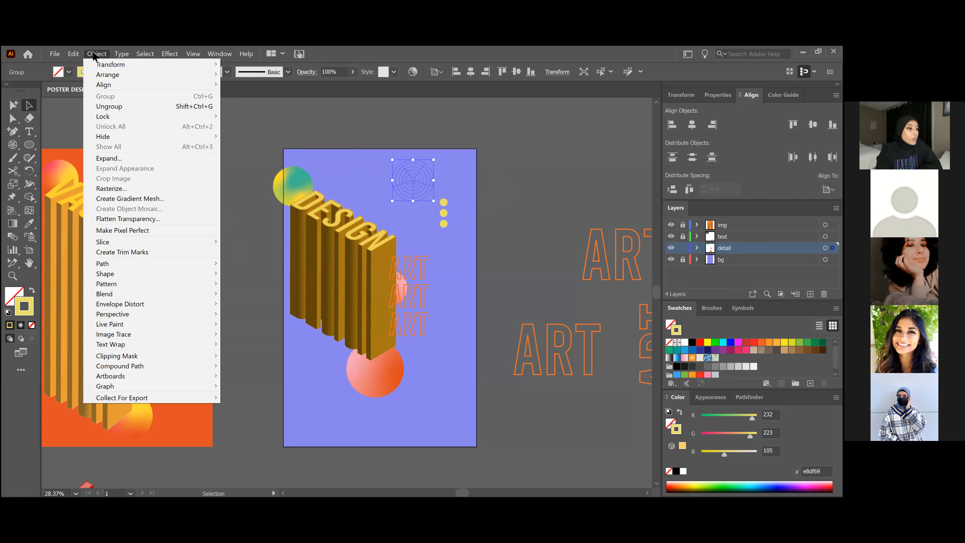
mouse_move(192, 302)
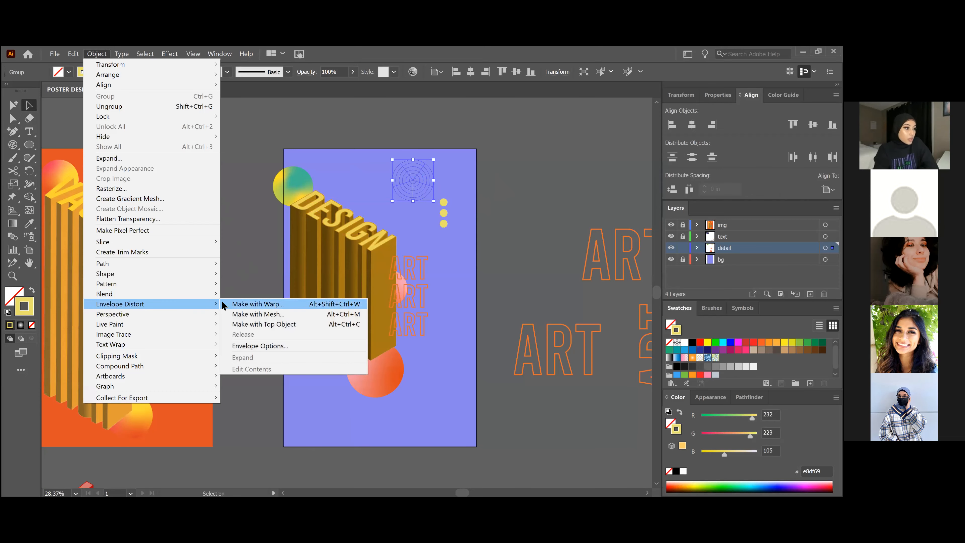
click(240, 315)
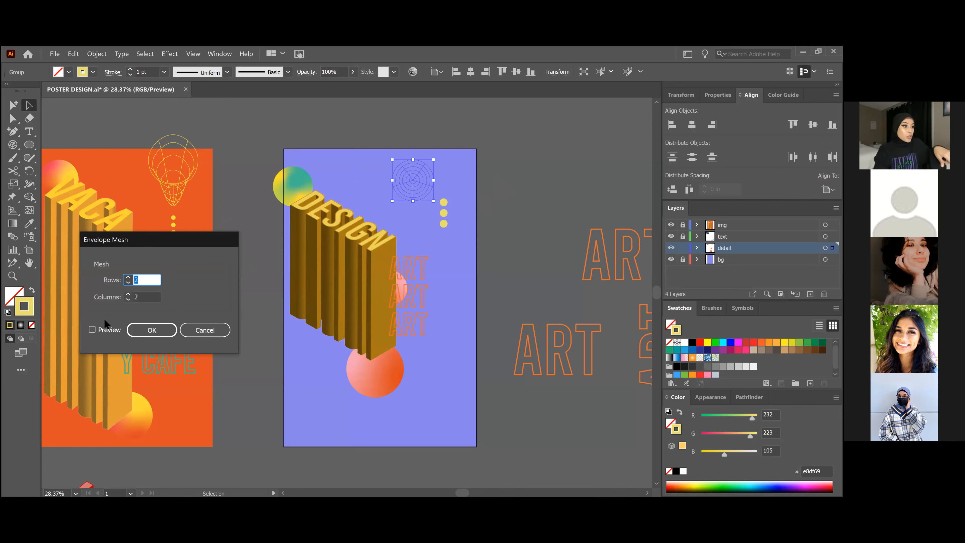
click(92, 329)
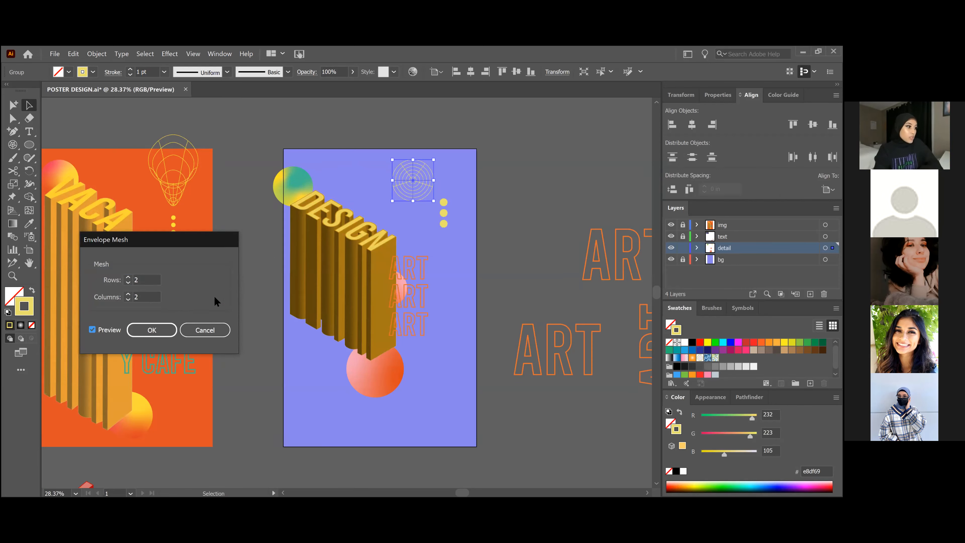
click(166, 329)
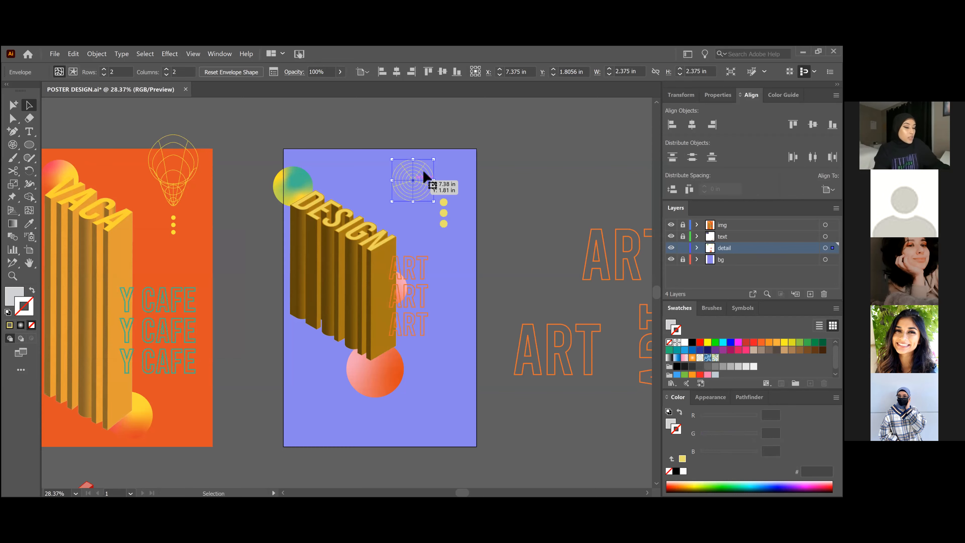
Step: Shift the meshed polar grid left to about X 7.06 in, Y 1.82 in, away from the dot column
click(13, 118)
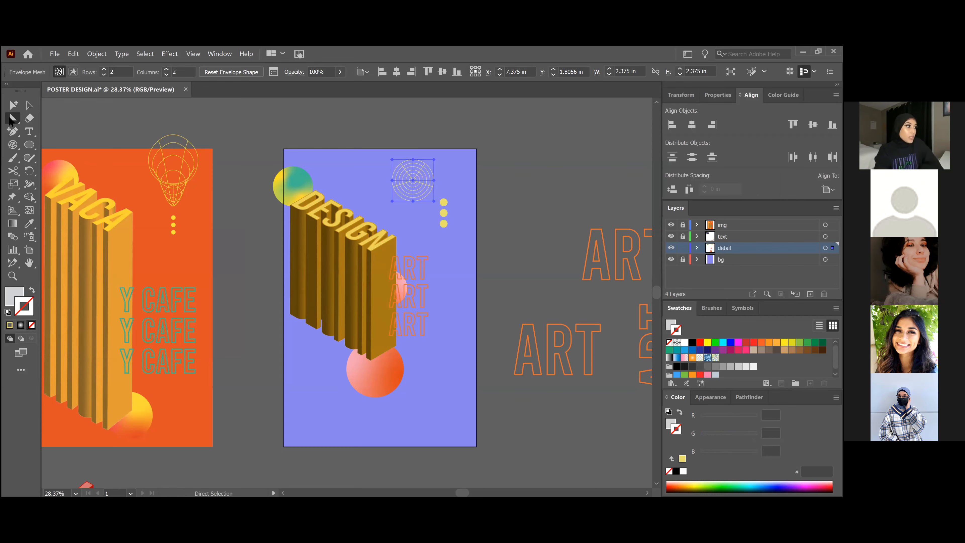
click(9, 120)
click(437, 166)
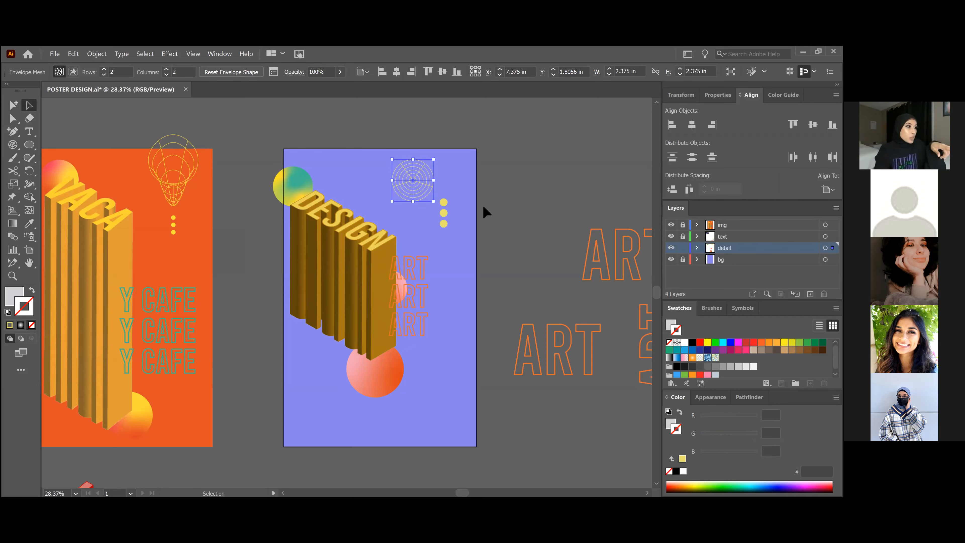
mouse_move(419, 186)
mouse_down()
mouse_move(386, 188)
mouse_move(442, 162)
mouse_move(386, 178)
mouse_move(413, 186)
mouse_up()
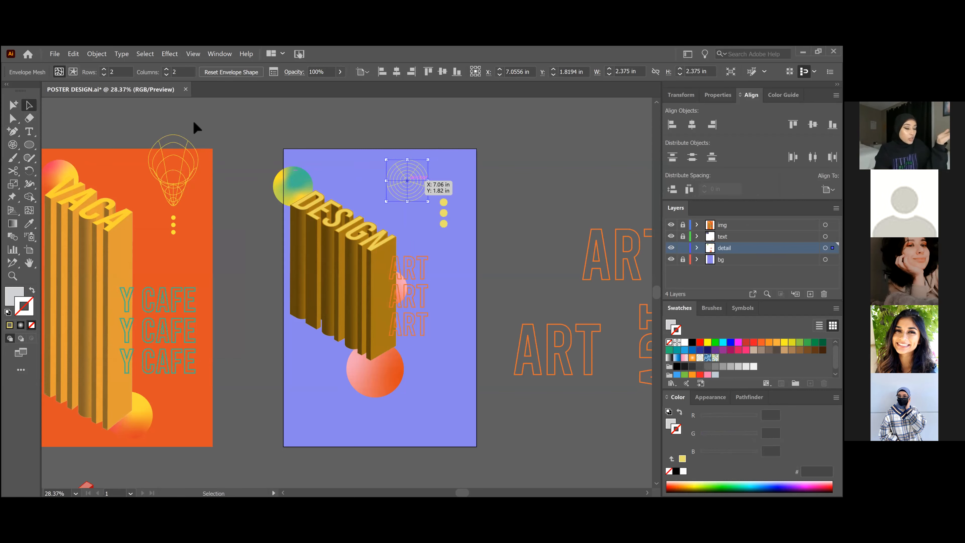
Step: Pull the mesh points to warp the polar grid into a funnel about 3.64 in tall, and place it outside the purple poster's right edge
click(13, 118)
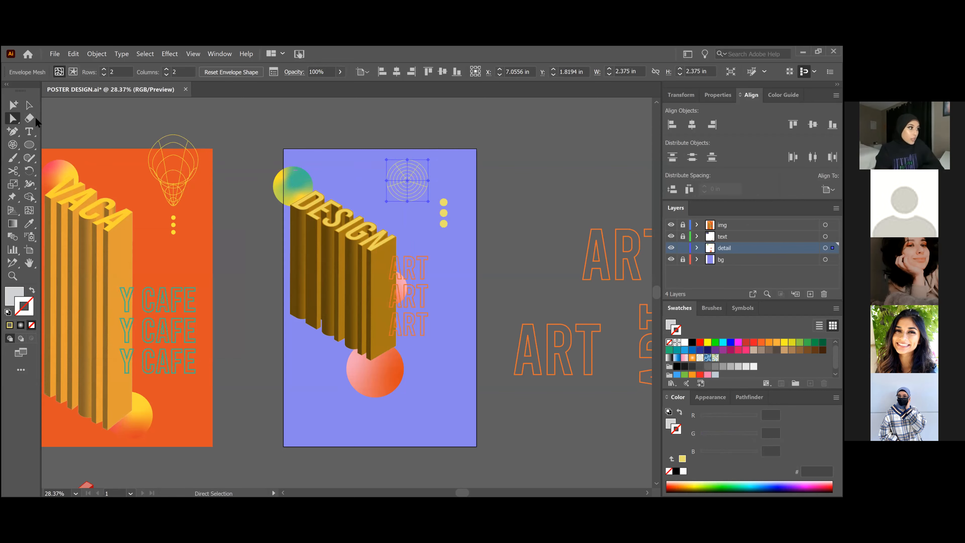
click(407, 181)
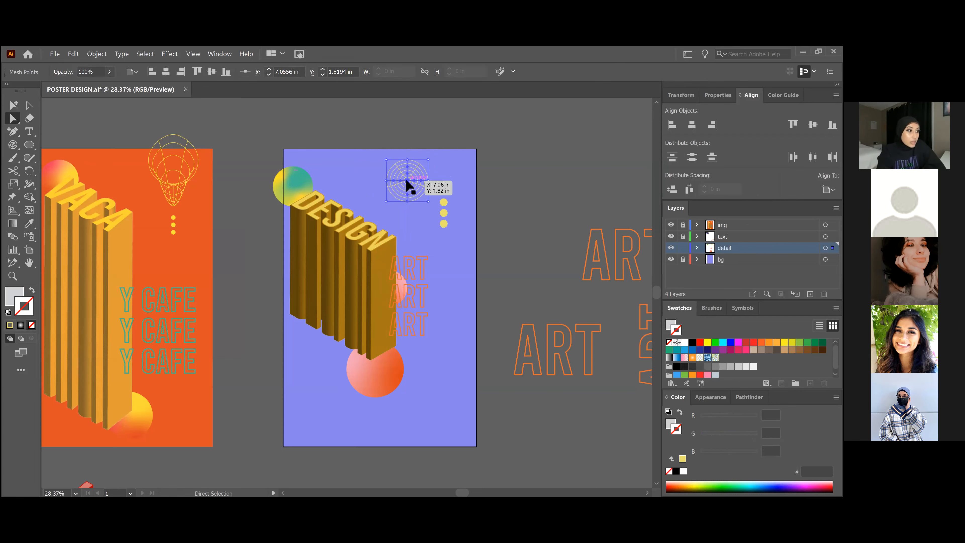
drag(406, 181, 502, 174)
click(471, 177)
key(ctrl+z)
key(v)
drag(407, 214, 519, 198)
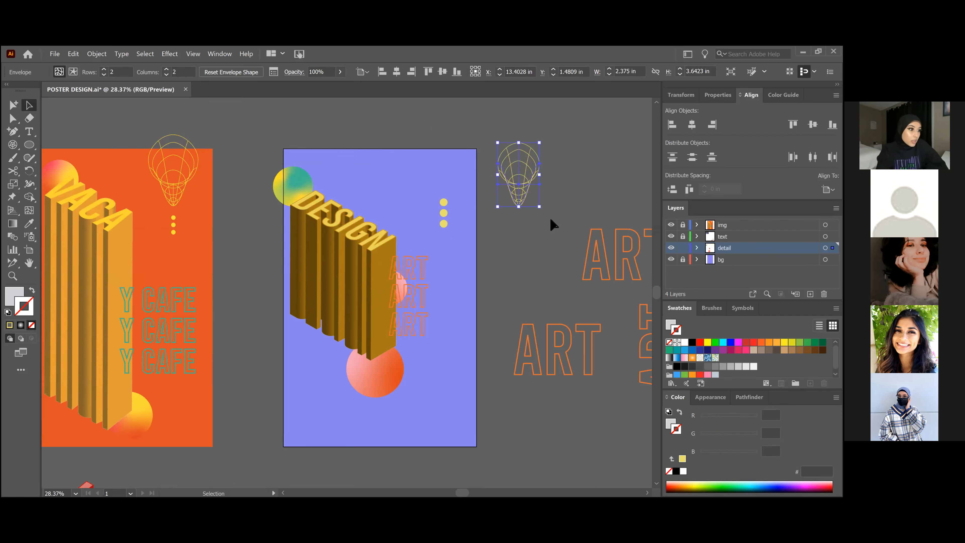
Step: Draw a rectangular grid below the yellow funnel, outside the purple poster's right edge, and deselect it
click(95, 200)
drag(12, 144, 64, 184)
drag(503, 234, 562, 294)
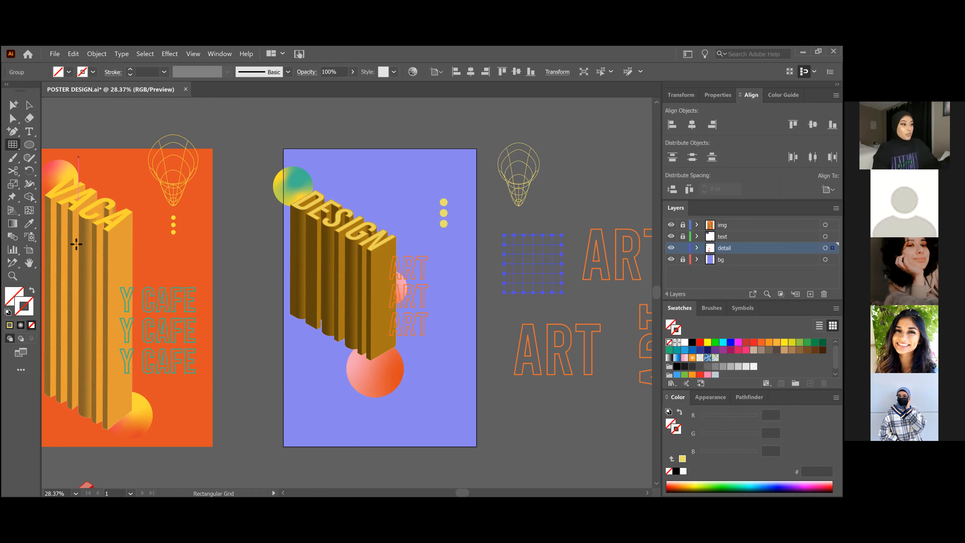
click(30, 109)
click(644, 165)
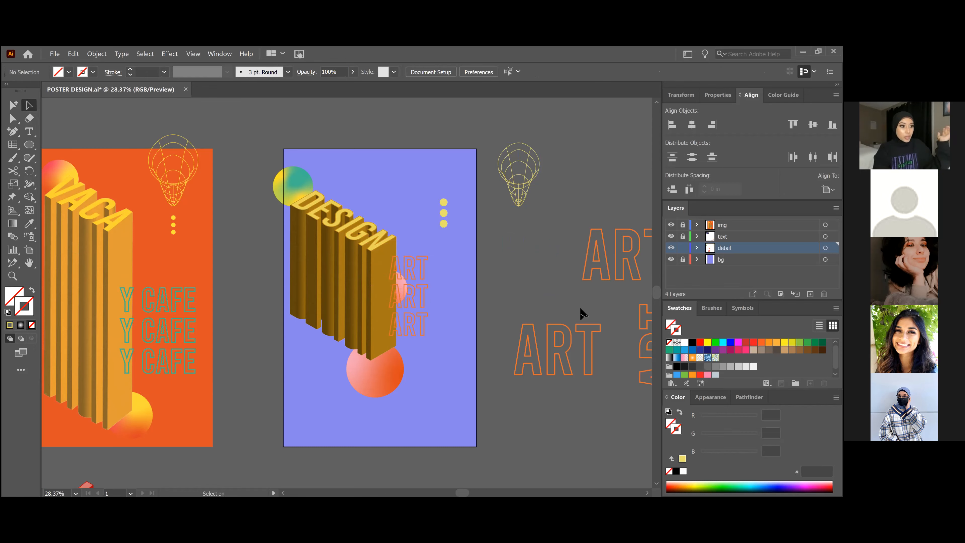
Step: Give the rectangular grid outside the purple poster the yellow stroke e8df69 at 1 pt, and deselect it
click(521, 245)
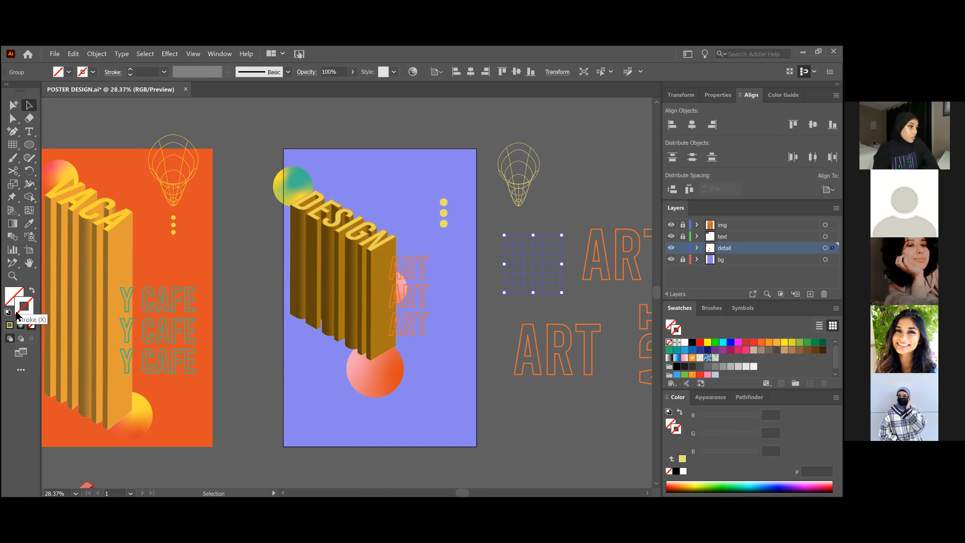
double_click(24, 306)
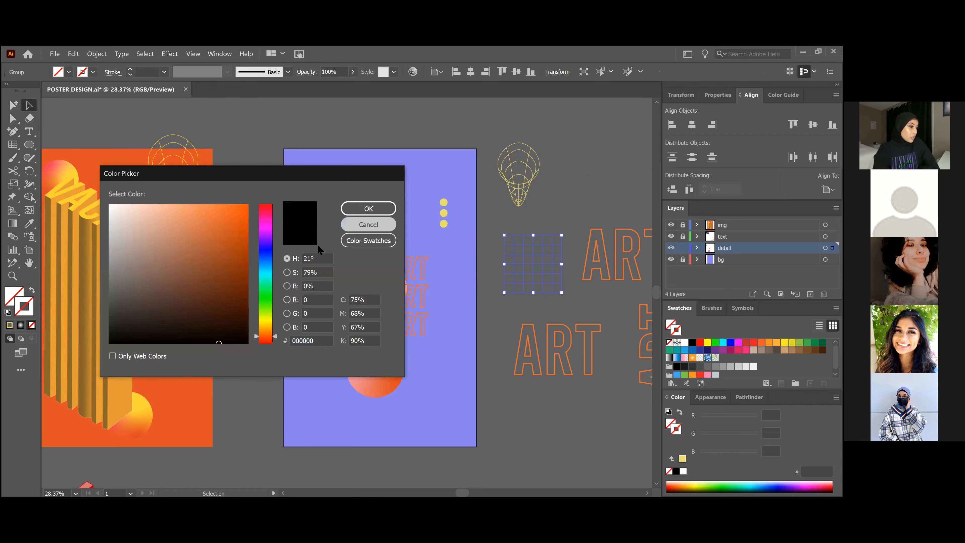
key(Escape)
key(comma)
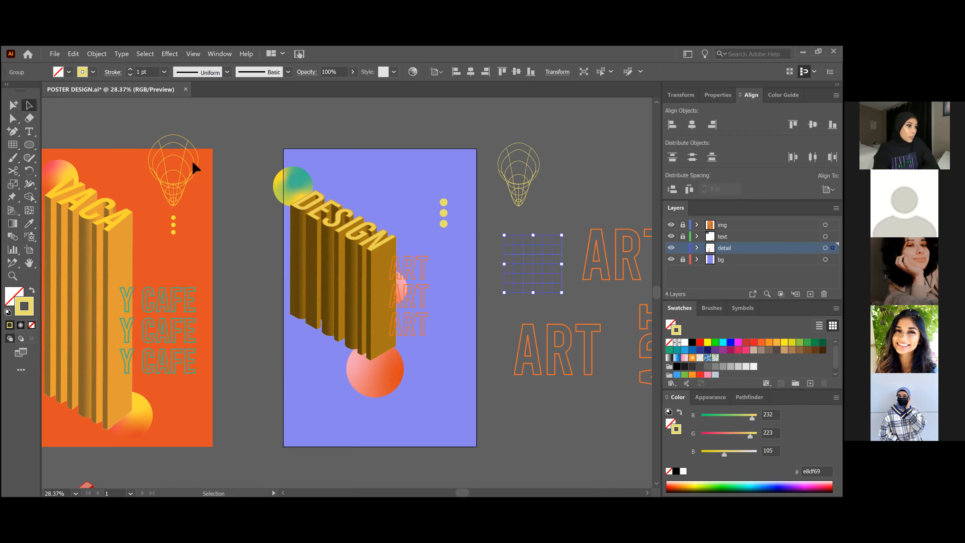
click(565, 194)
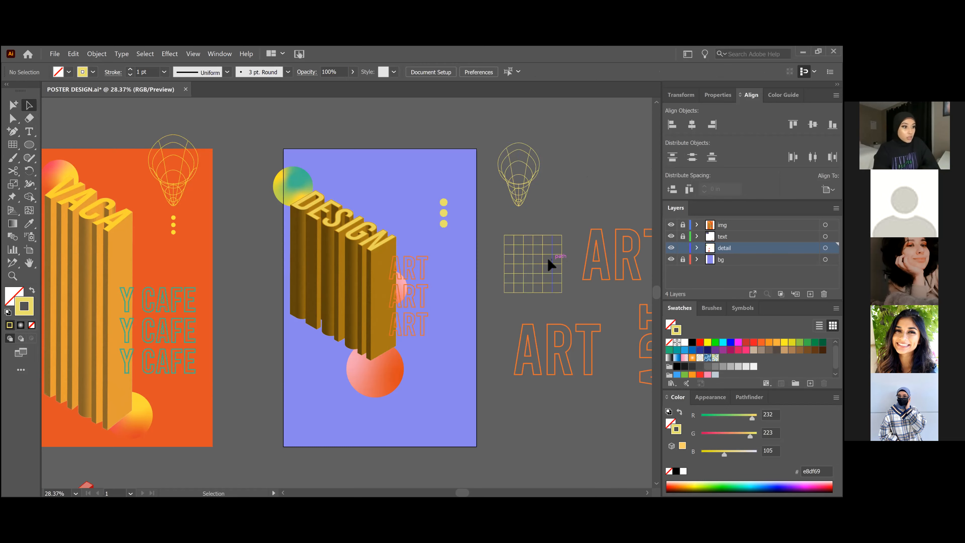
Step: Apply an envelope distort mesh with 7 rows and 2 columns to the yellow rectangular grid
click(540, 262)
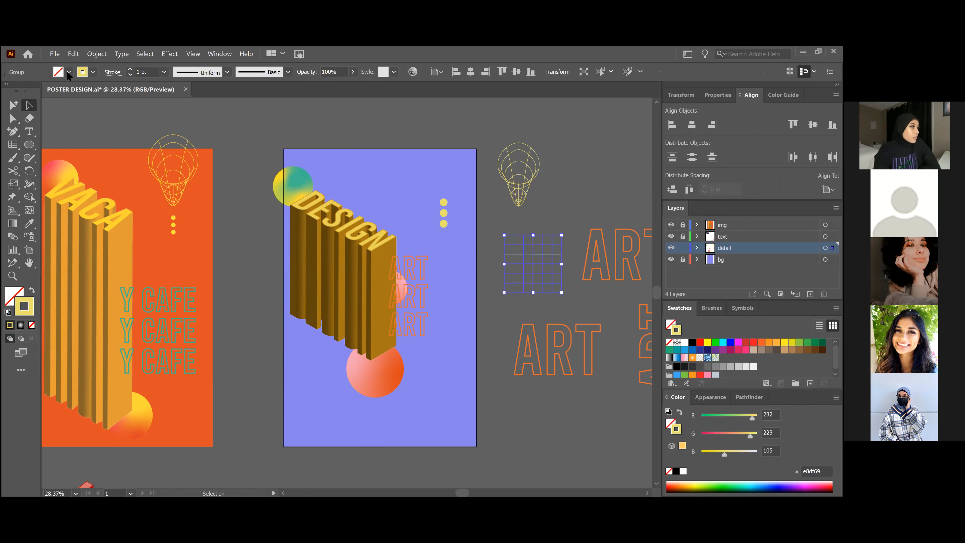
click(91, 56)
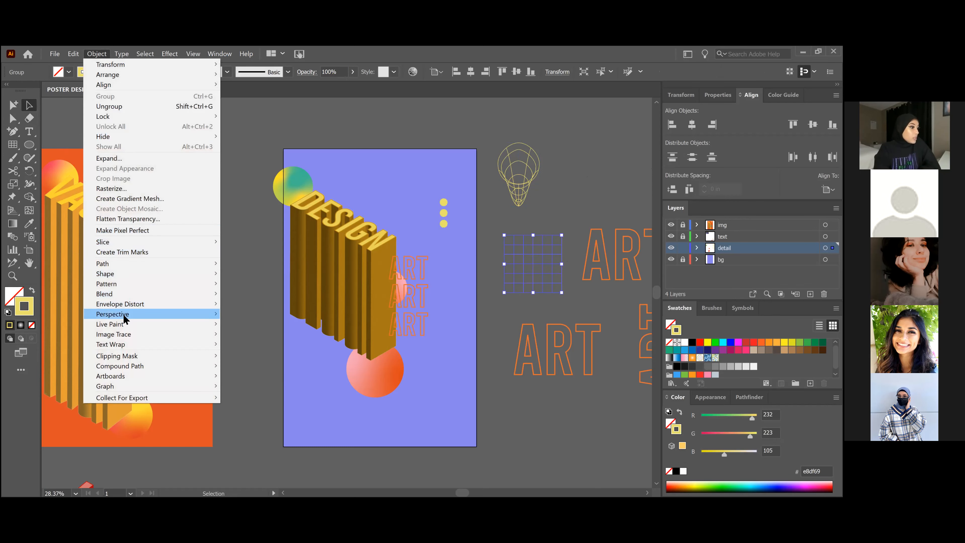
mouse_move(152, 310)
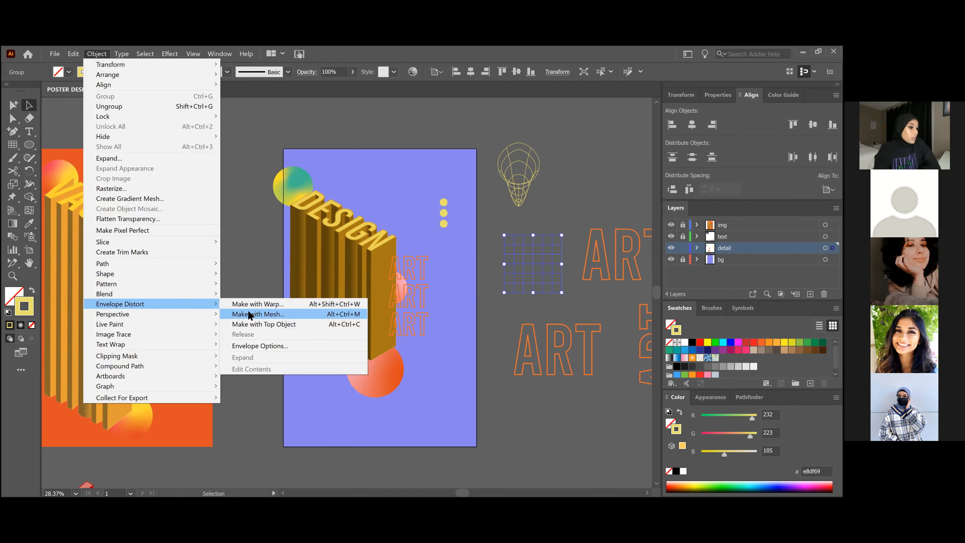
click(248, 313)
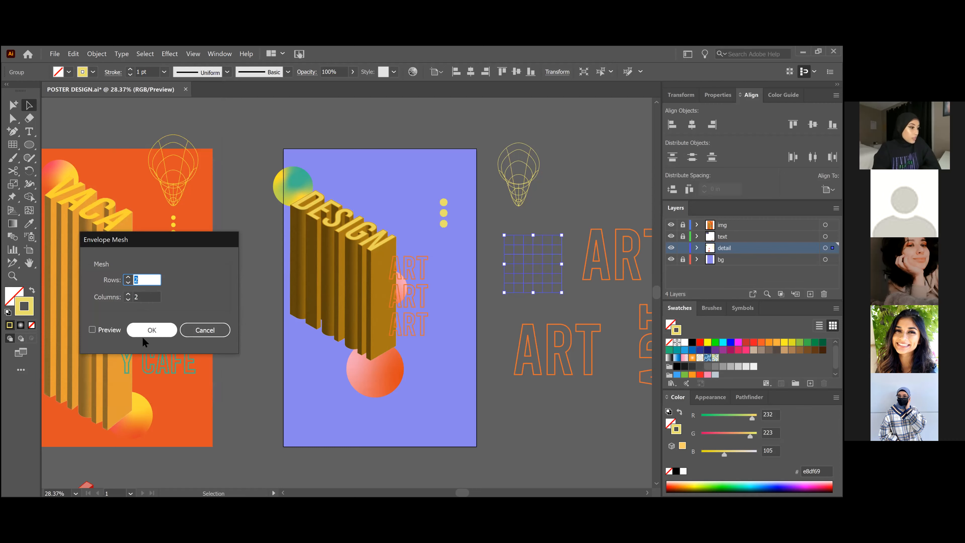
click(154, 330)
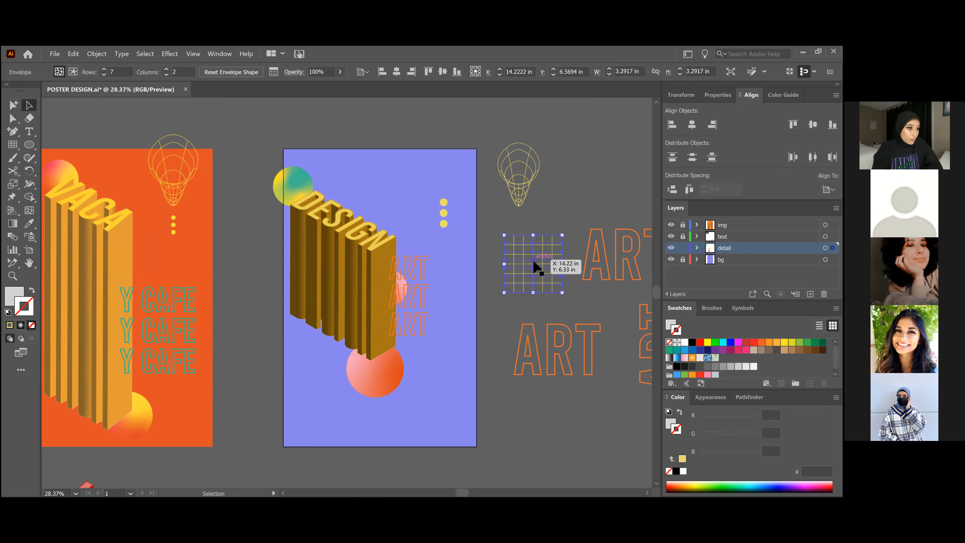
Step: Pull the mesh points along the grid's centre line sideways to bend the vertical lines into waves
click(569, 278)
click(533, 263)
key(a)
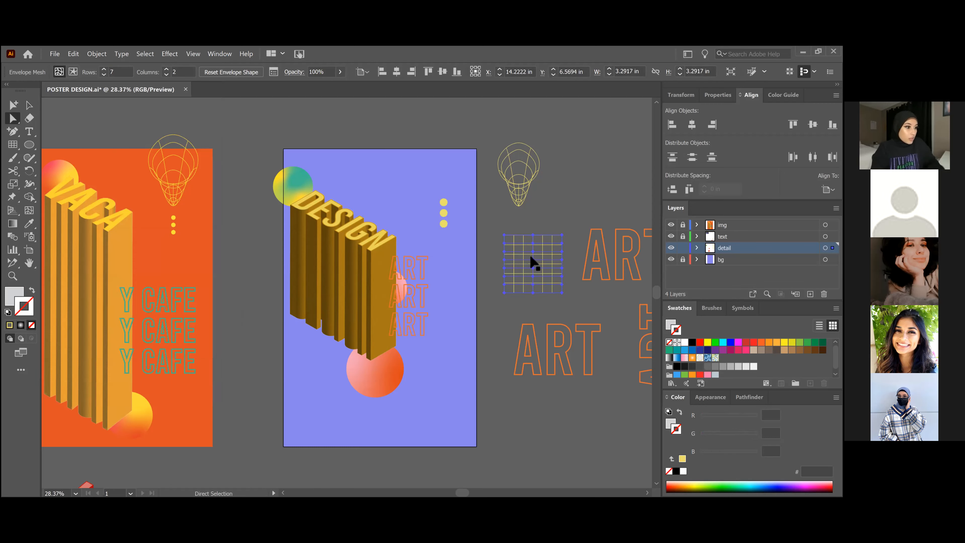
mouse_move(533, 251)
mouse_down()
mouse_move(524, 251)
mouse_move(538, 277)
mouse_move(525, 267)
mouse_up()
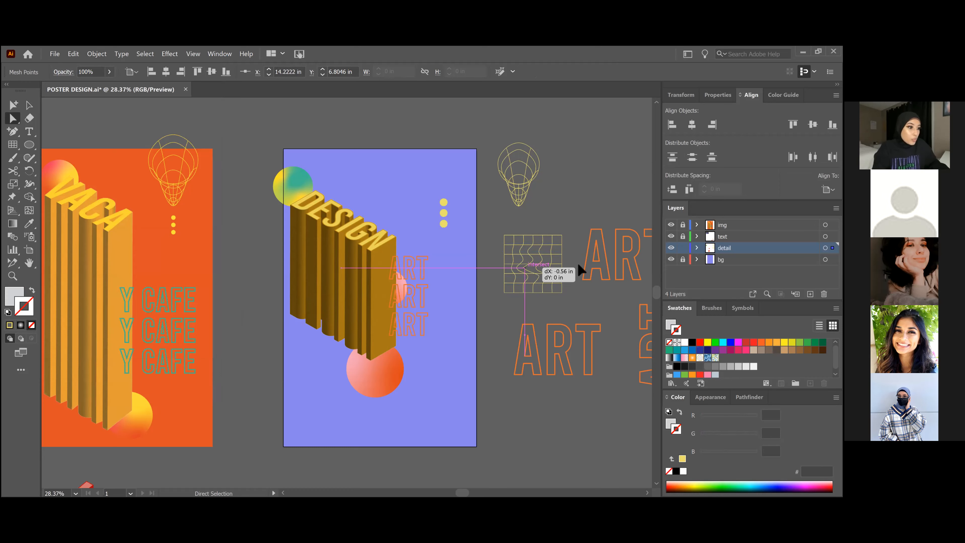
click(575, 250)
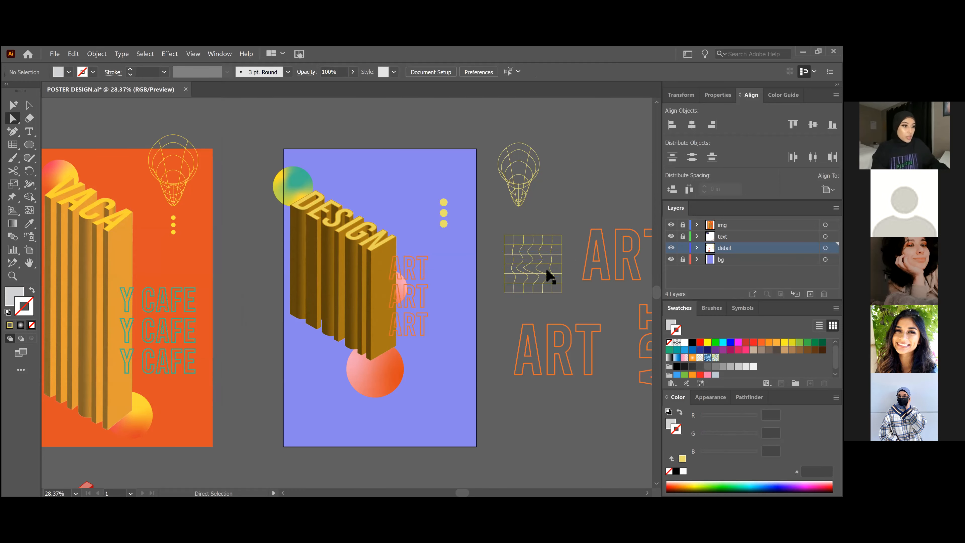
Step: Pull the grid's lower-right corner mesh point down and inward to about X 15.03 in, Y 8.88 in, and deselect it
key(ctrl+space)
drag(550, 267, 638, 336)
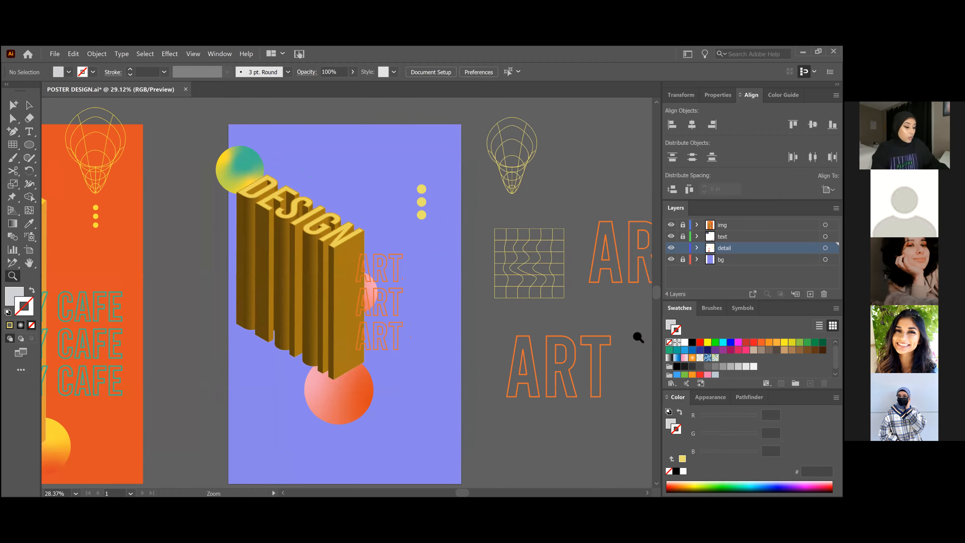
click(556, 300)
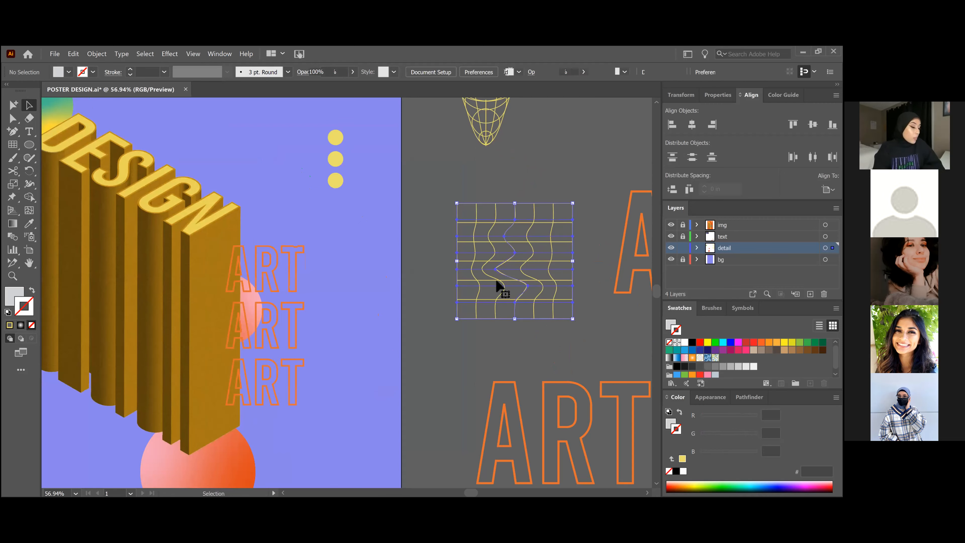
key(a)
drag(570, 318, 544, 342)
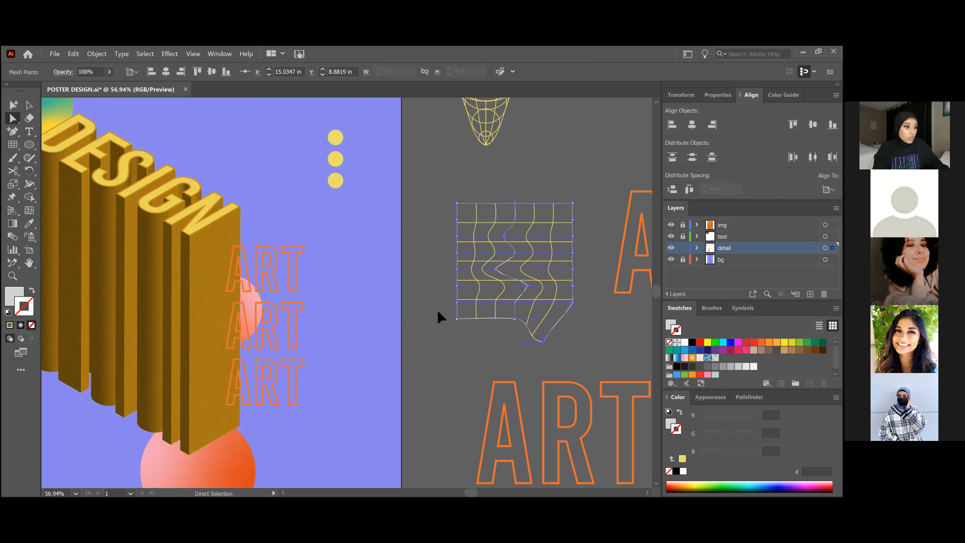
key(v)
click(452, 167)
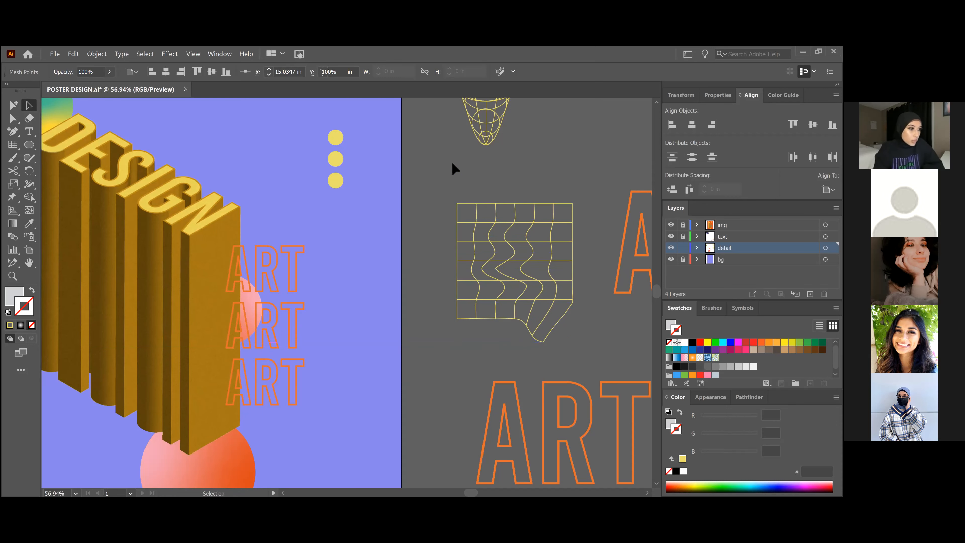
Step: Duplicate the warped grid above the outlined ART text at about X 19.95 in, Y 1.08 in, and deselect the copy
scroll(524, 260, up, 1)
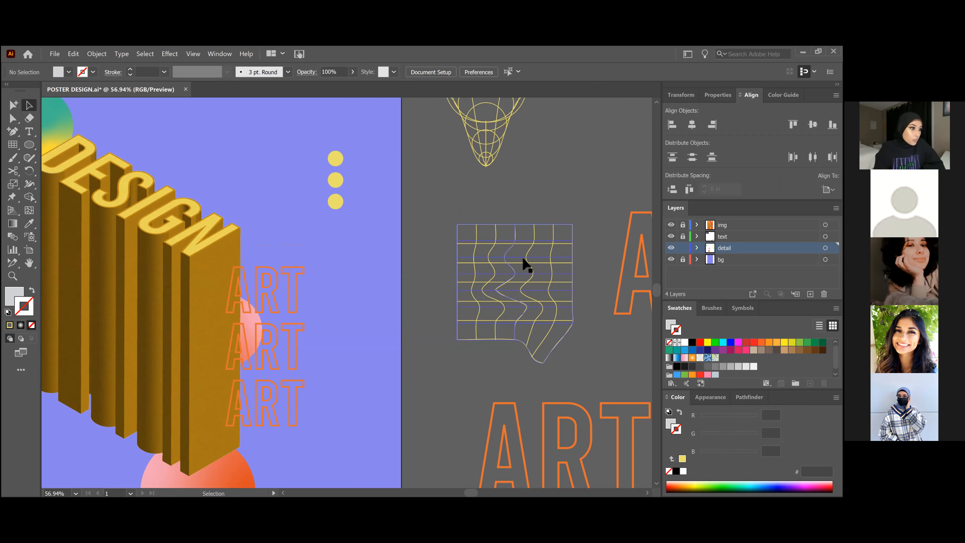
click(513, 291)
key(z)
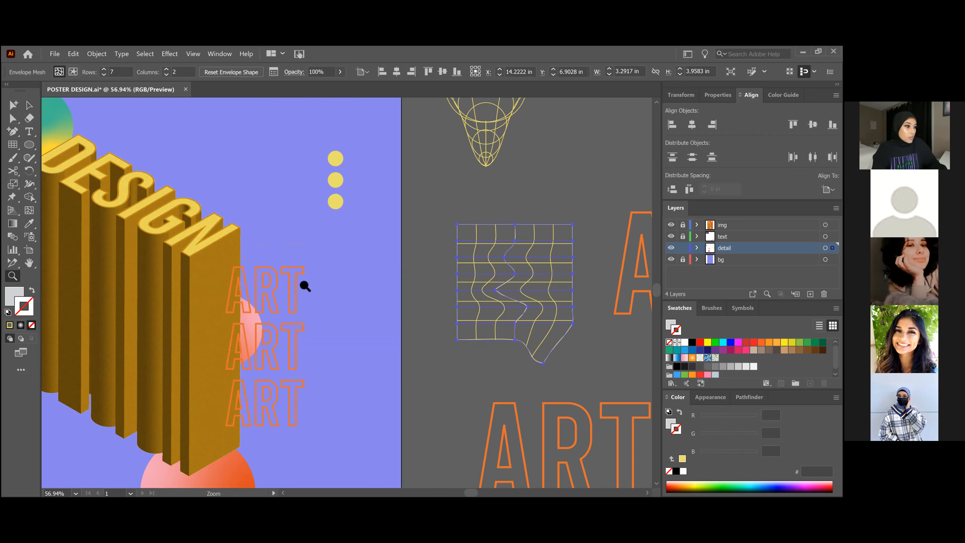
scroll(359, 256, down, 6)
scroll(497, 256, up, 1)
key(a)
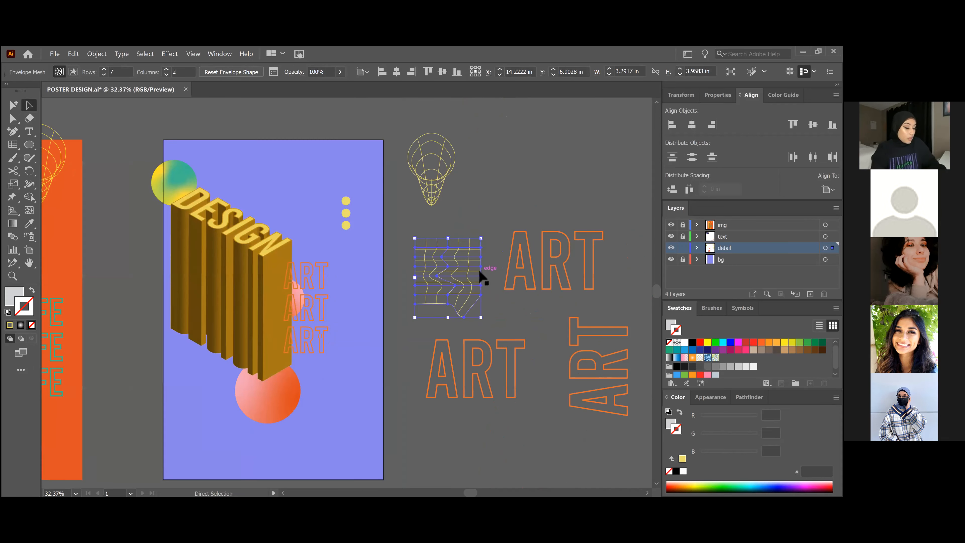
key(v)
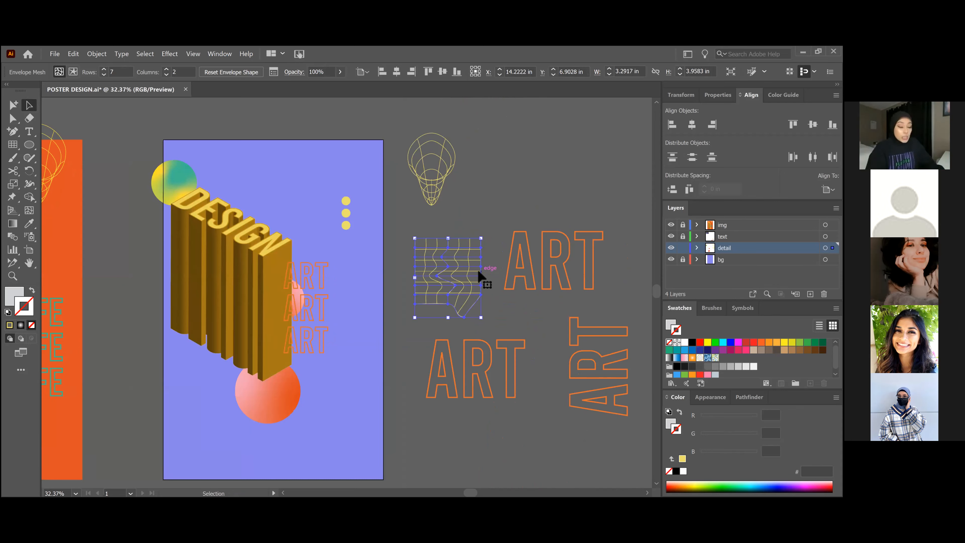
drag(478, 272, 593, 156)
click(493, 205)
Step: Draw a small light grey circle between the funnel and the grid copy, and move it over the middle of the copy
click(29, 144)
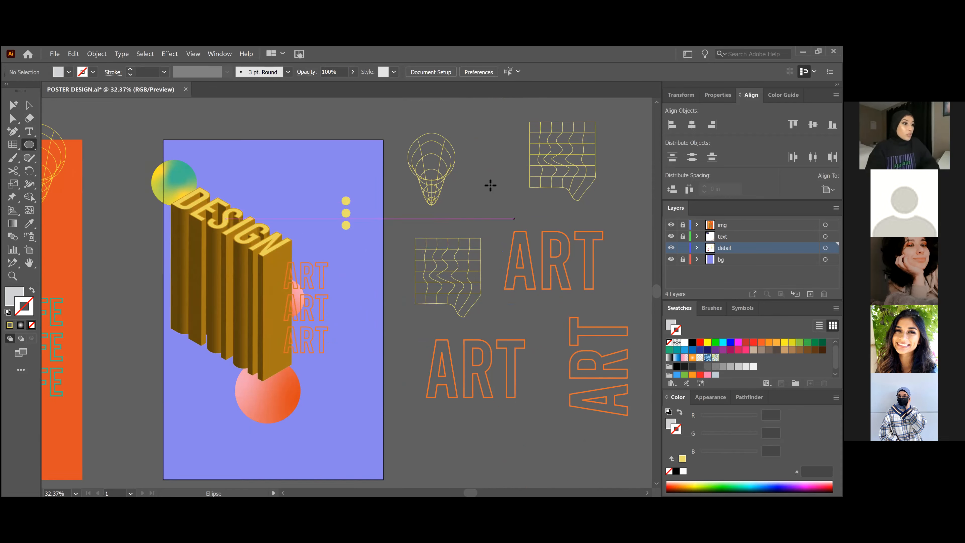
drag(487, 173, 502, 198)
mouse_move(513, 208)
mouse_down()
mouse_move(520, 215)
mouse_move(516, 208)
mouse_up()
key(v)
drag(514, 179, 506, 161)
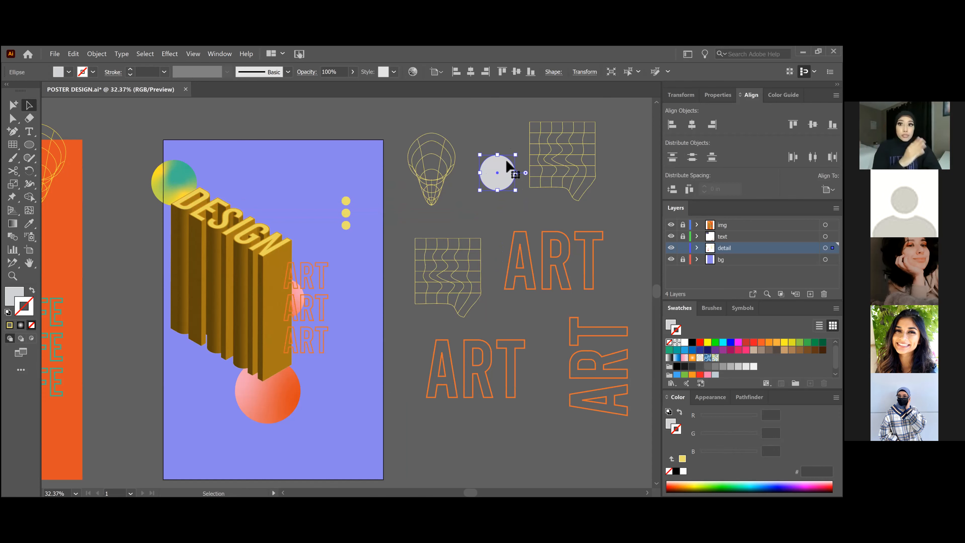
drag(490, 175, 483, 181)
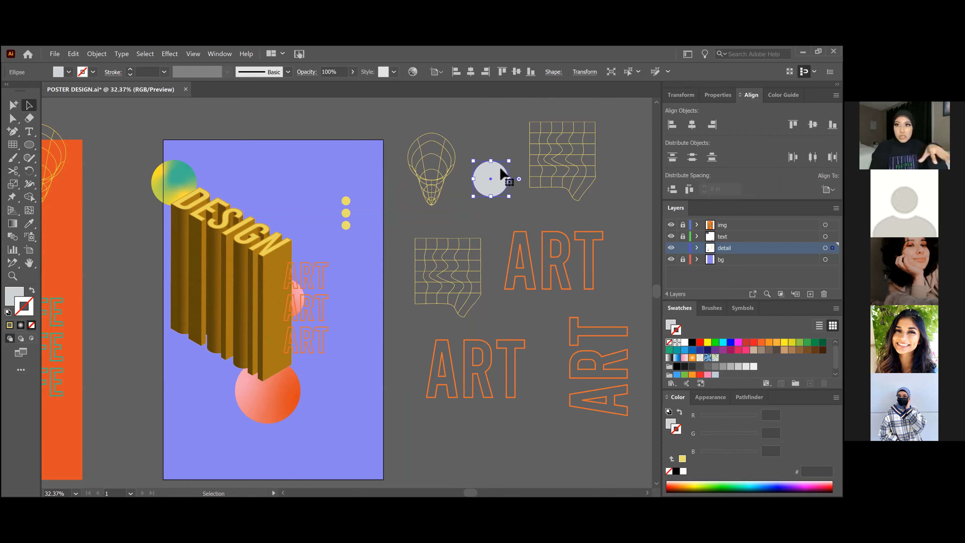
mouse_move(490, 177)
mouse_down()
mouse_move(524, 155)
mouse_move(572, 158)
mouse_up()
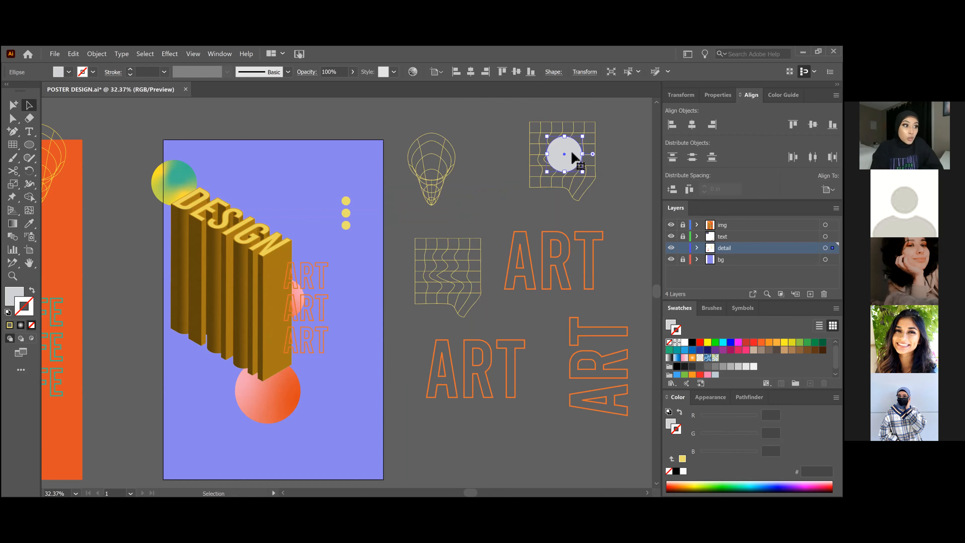
Step: Send the grey circle to the back, behind the warped grid copy, and deselect it
right_click(572, 153)
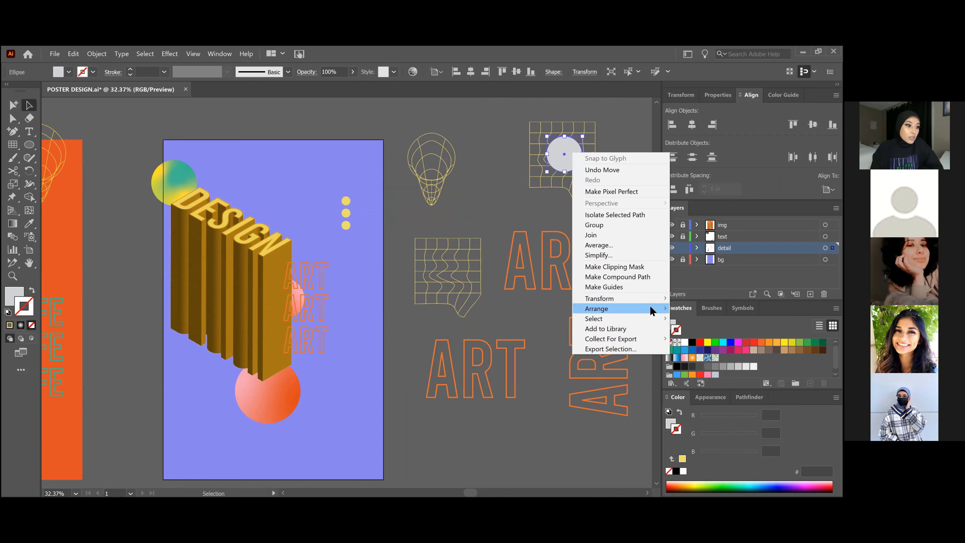
mouse_move(668, 309)
click(676, 337)
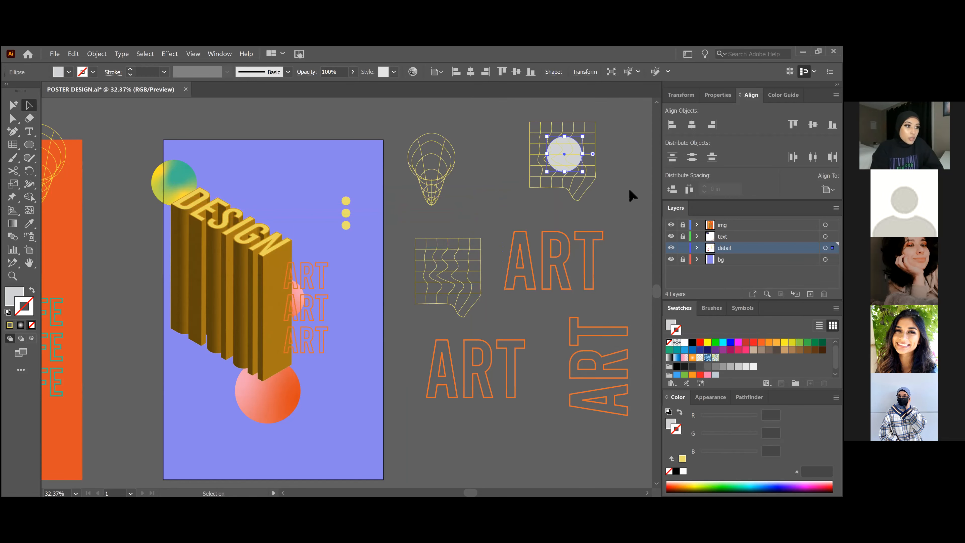
click(625, 175)
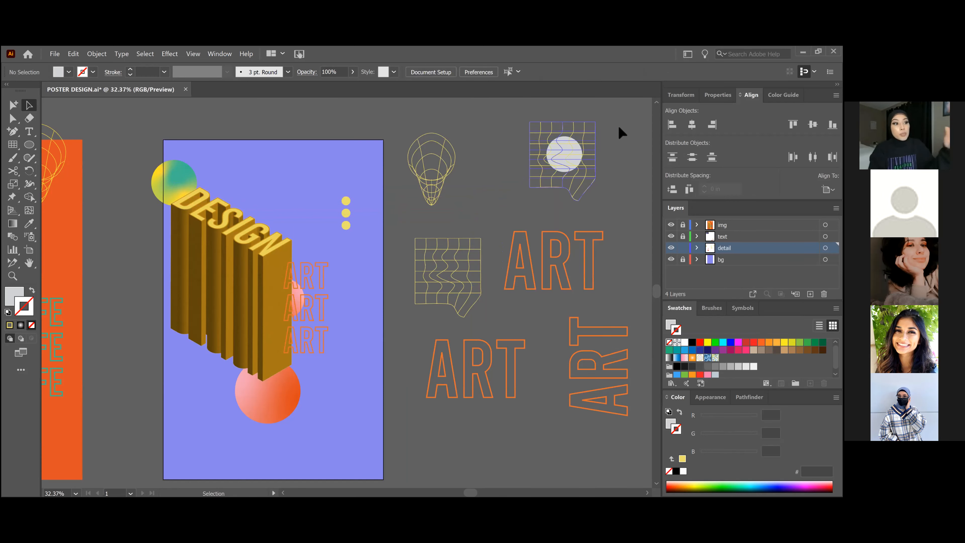
Step: Select the warped grid copy and send it to the back, behind the grey circle
click(570, 163)
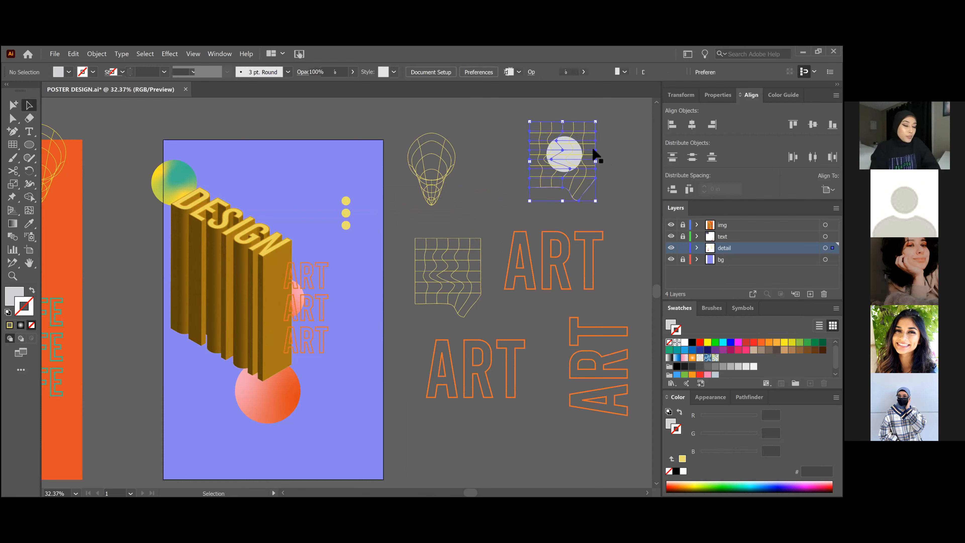
right_click(583, 138)
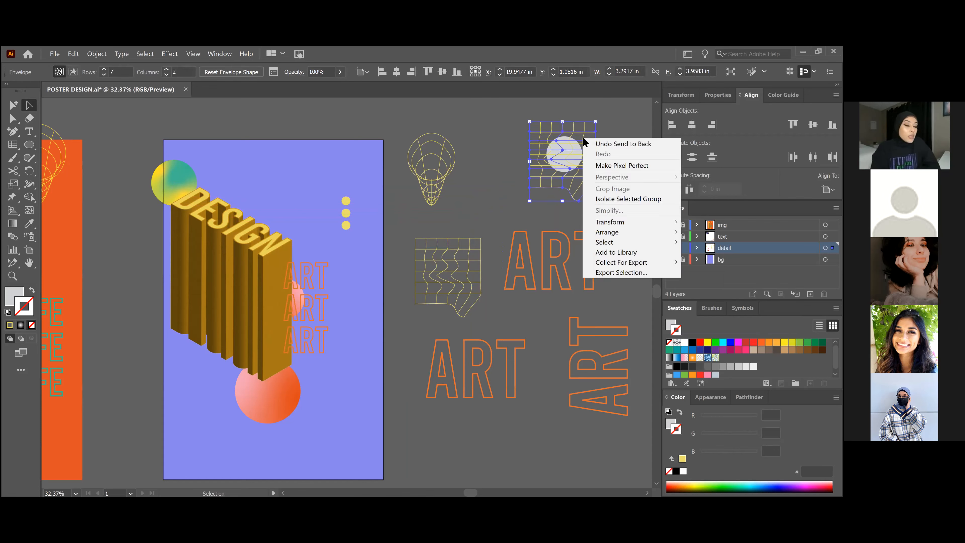
mouse_move(663, 231)
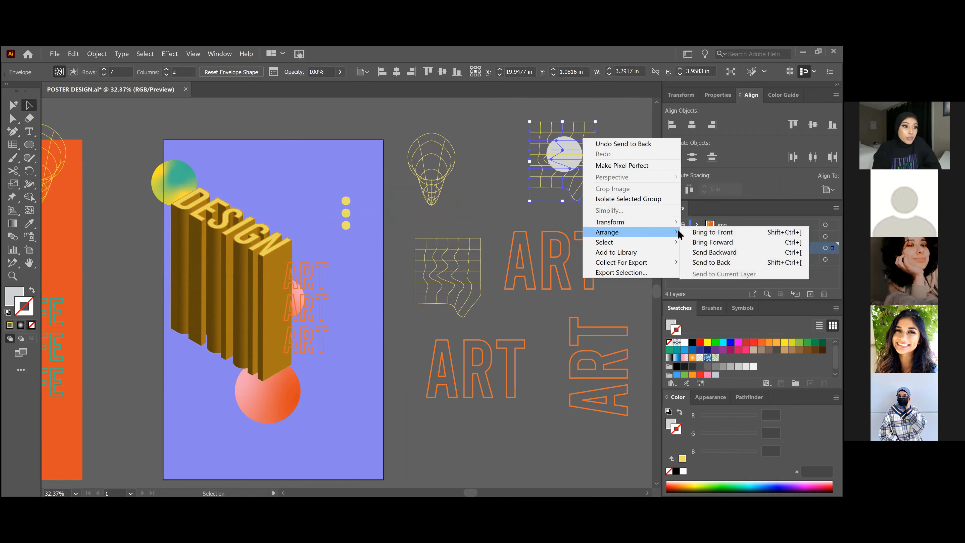
click(700, 259)
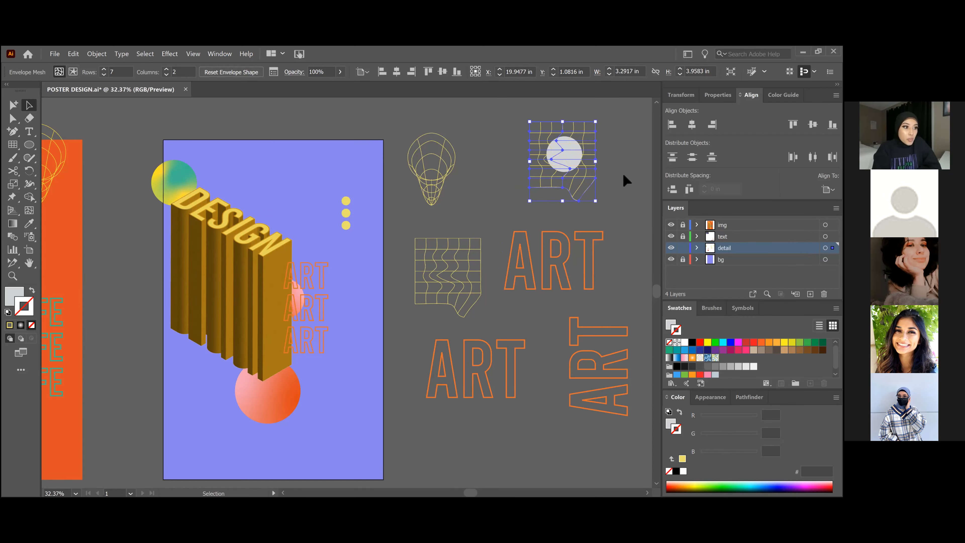
Step: Enlarge the grey circle, shift it over the lower-right part of the grid copy, and select both together
click(568, 149)
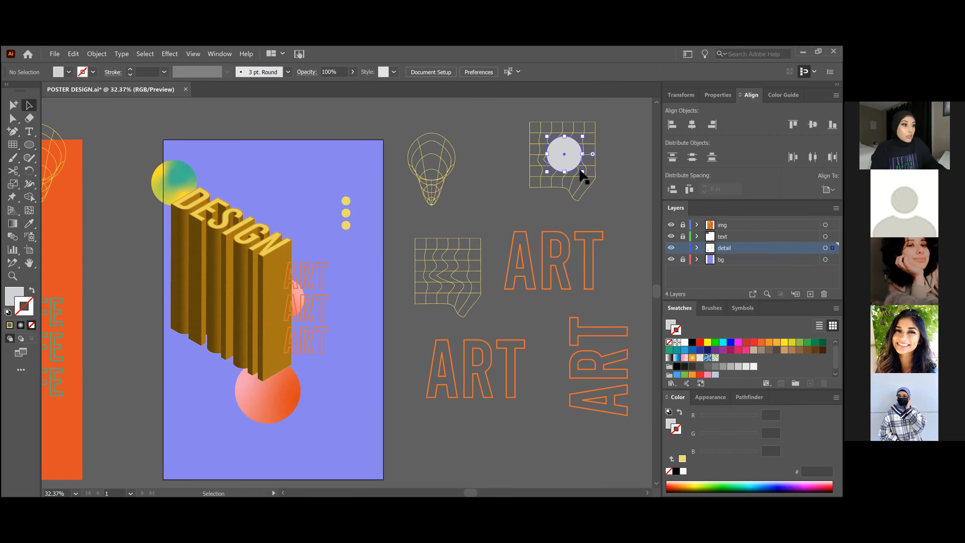
mouse_move(583, 173)
mouse_down()
mouse_move(600, 187)
mouse_move(577, 159)
mouse_move(584, 176)
mouse_up()
drag(549, 148, 536, 140)
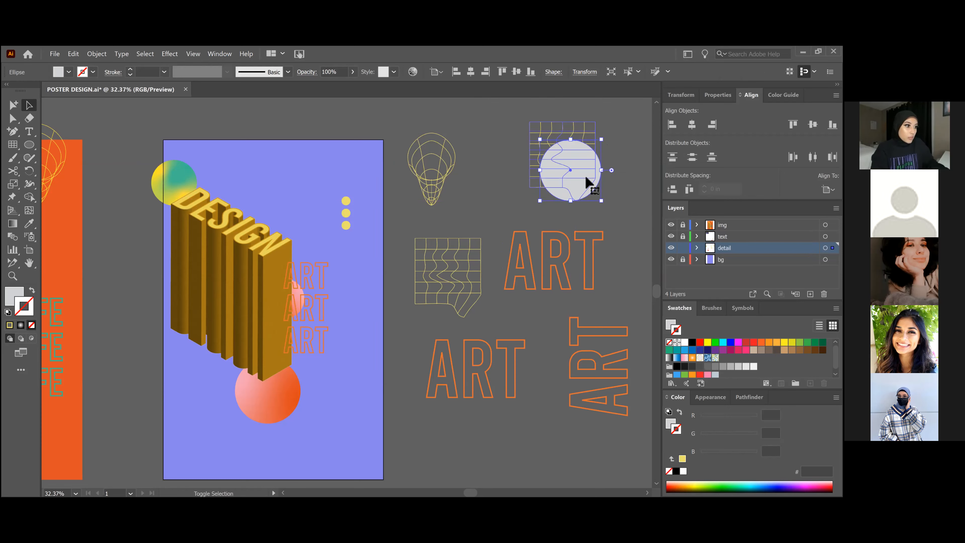
drag(579, 173, 587, 179)
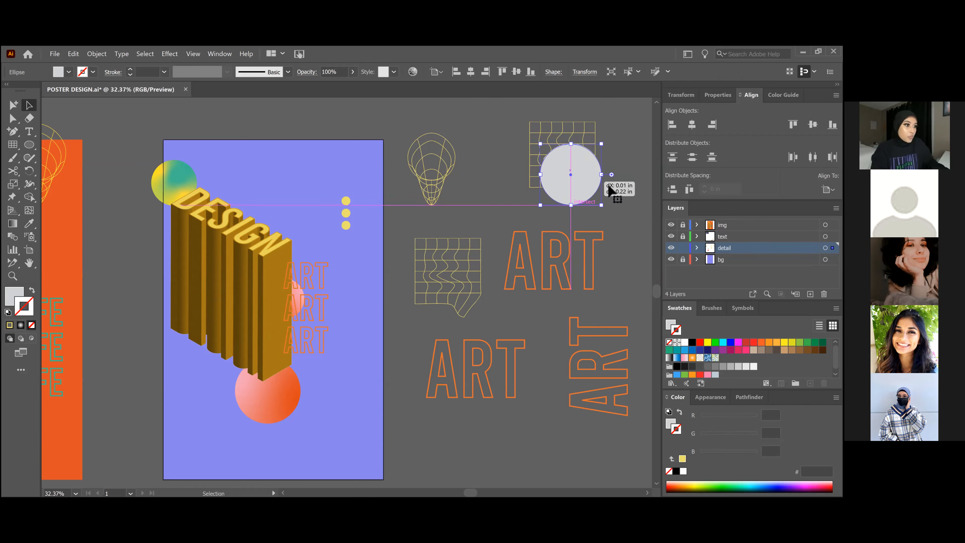
shift+click(532, 125)
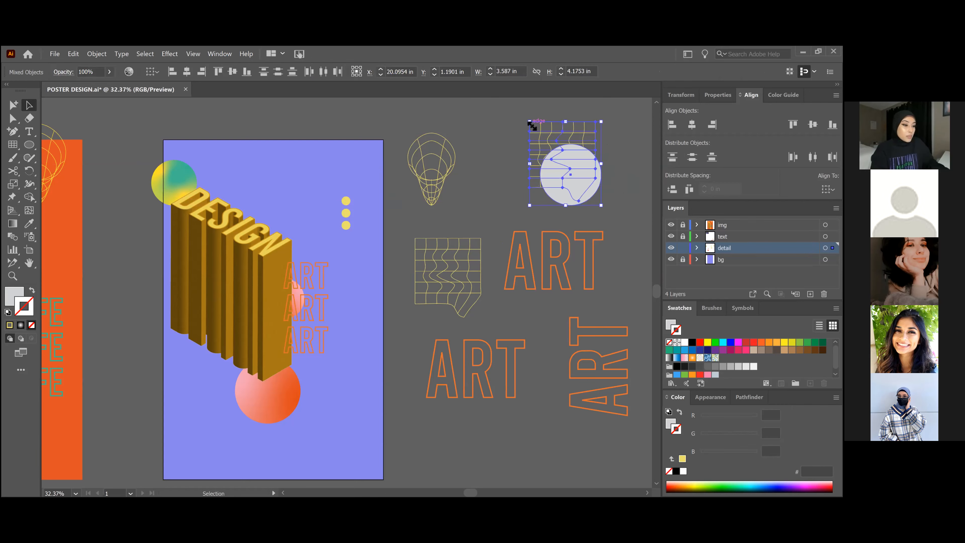
Step: Try clipping the warped grid copy with the grey circle, and shift the clipped grid up and to the left
key(a)
key(ctrl+7)
key(v)
click(512, 157)
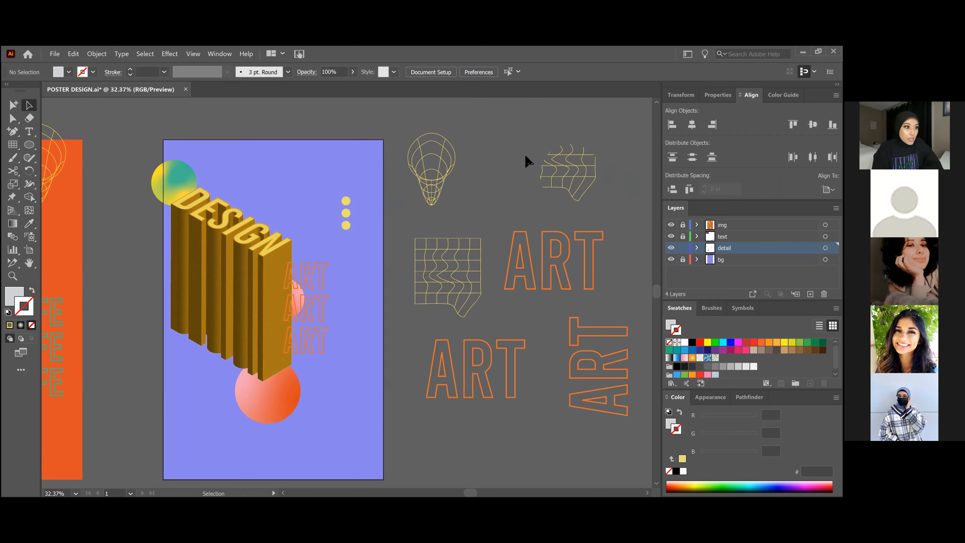
click(571, 168)
click(629, 204)
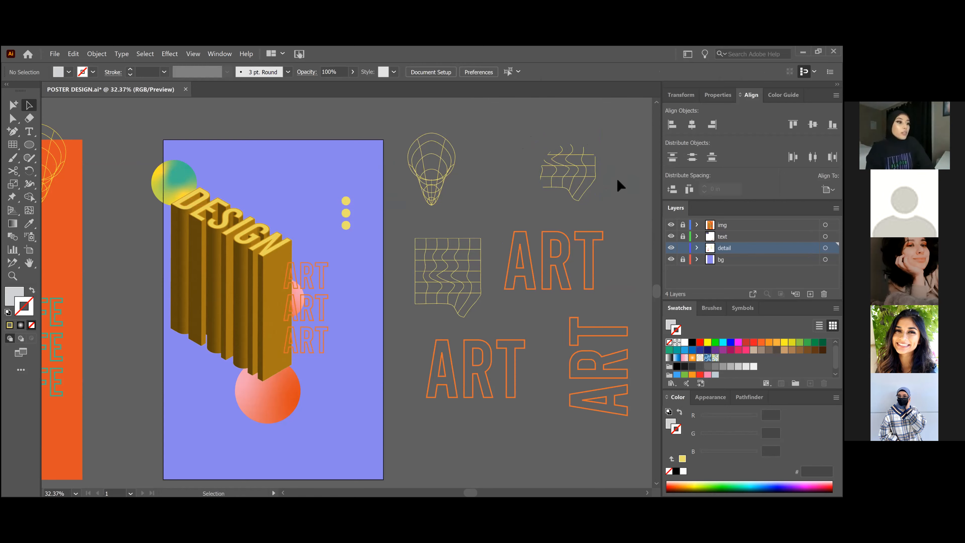
drag(571, 178, 534, 157)
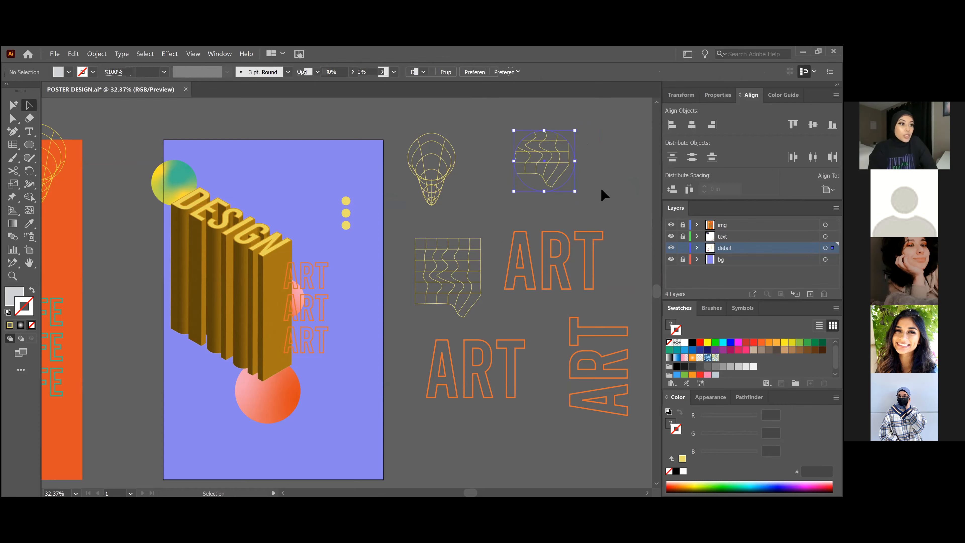
click(603, 181)
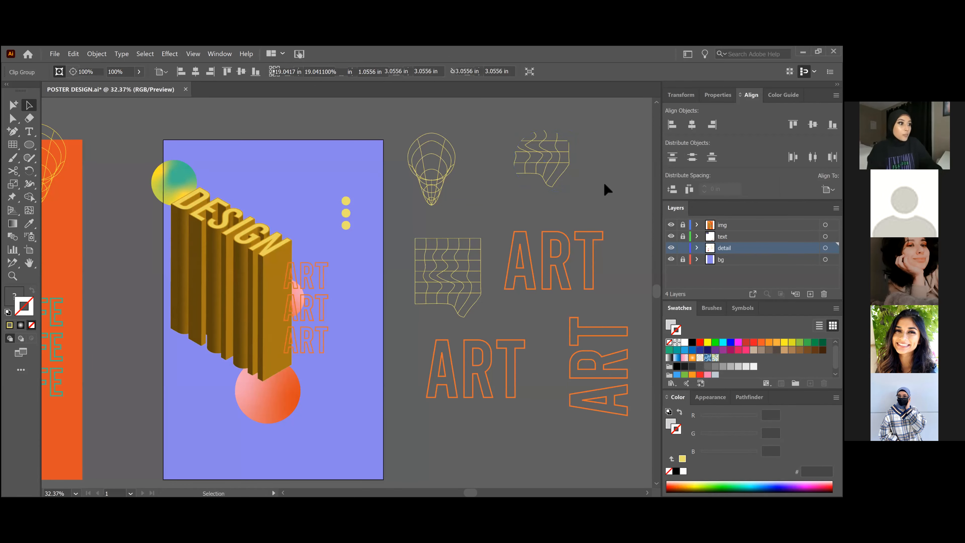
Step: Undo the move of the clipped grid and the clipping mask made with the grey circle
key(ctrl+z)
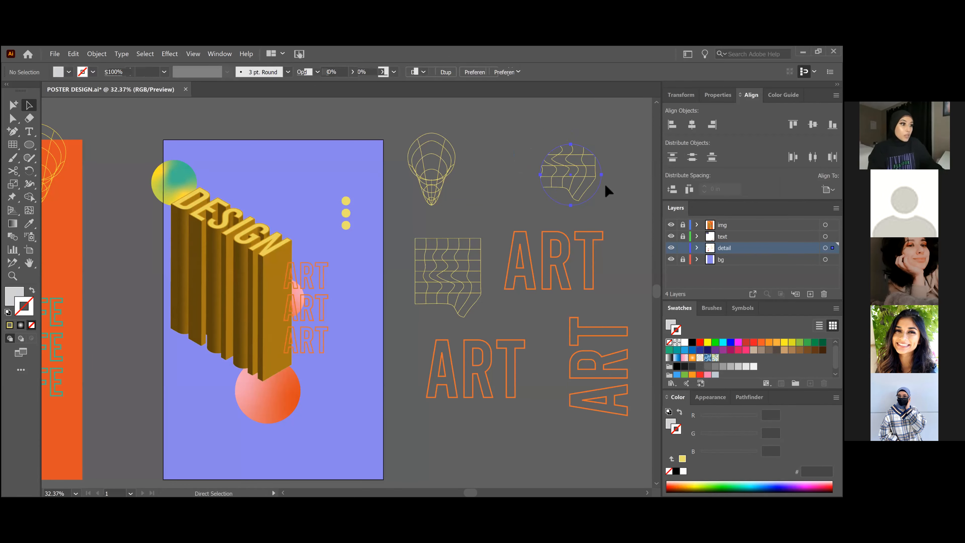
key(ctrl+z)
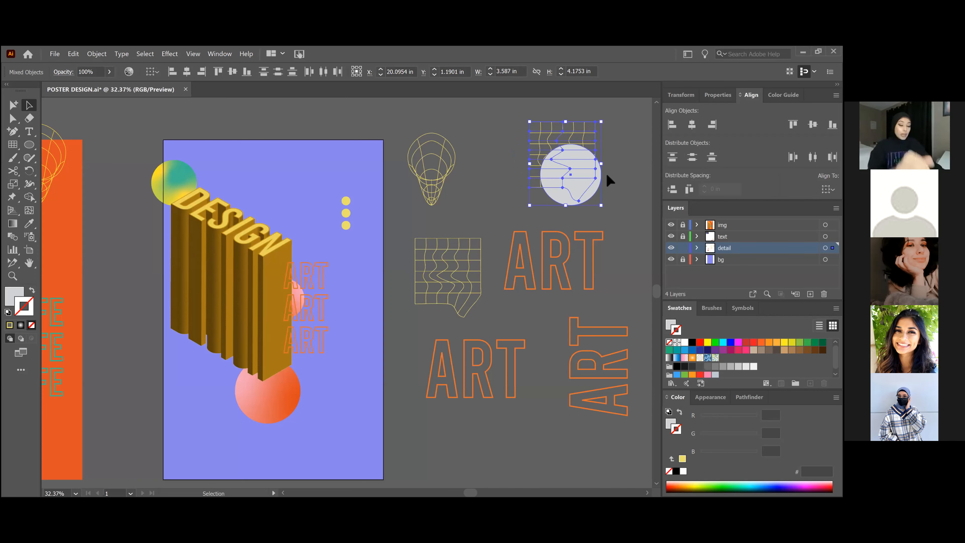
key(ctrl+z)
Step: Duplicate the grey circle and place the copy between the funnel and the warped grid copy
click(572, 182)
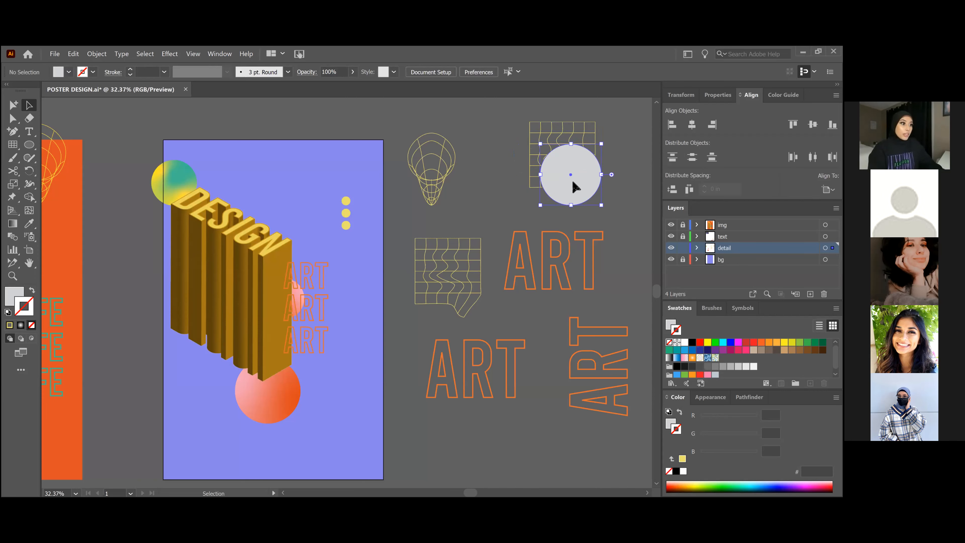
key(ctrl+c)
key(ctrl+v)
drag(361, 297, 496, 202)
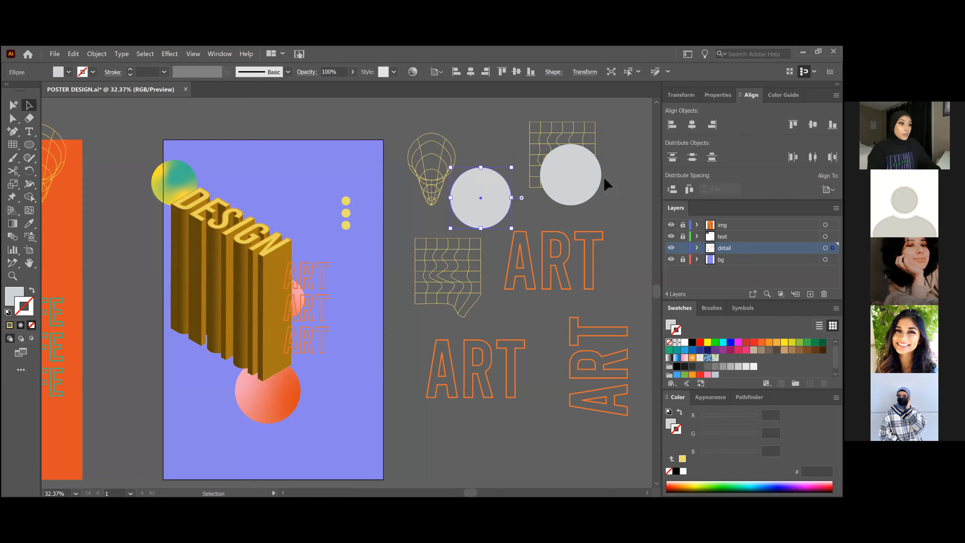
Step: Give the duplicated circle the warped grid's appearance: a 1 pt yellow outline and no fill
key(i)
click(553, 134)
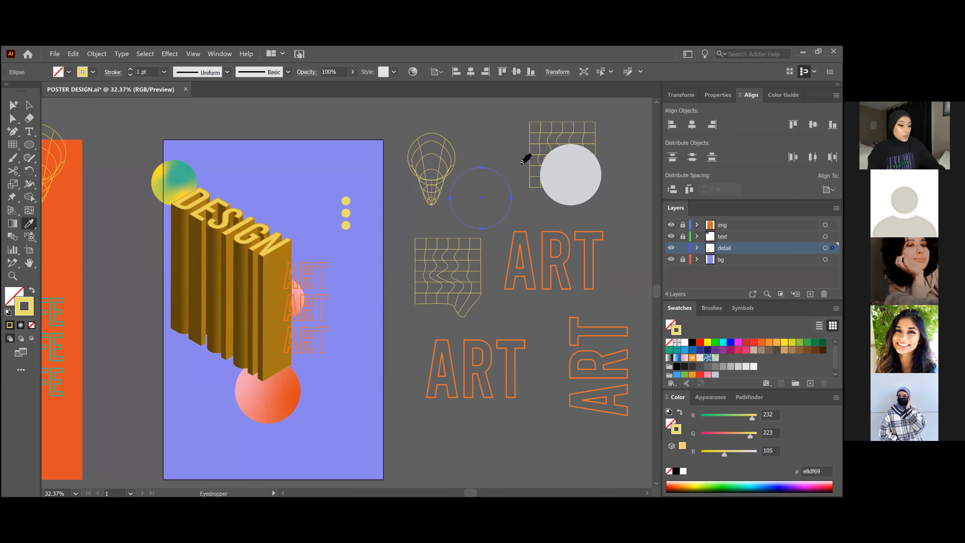
key(v)
click(613, 199)
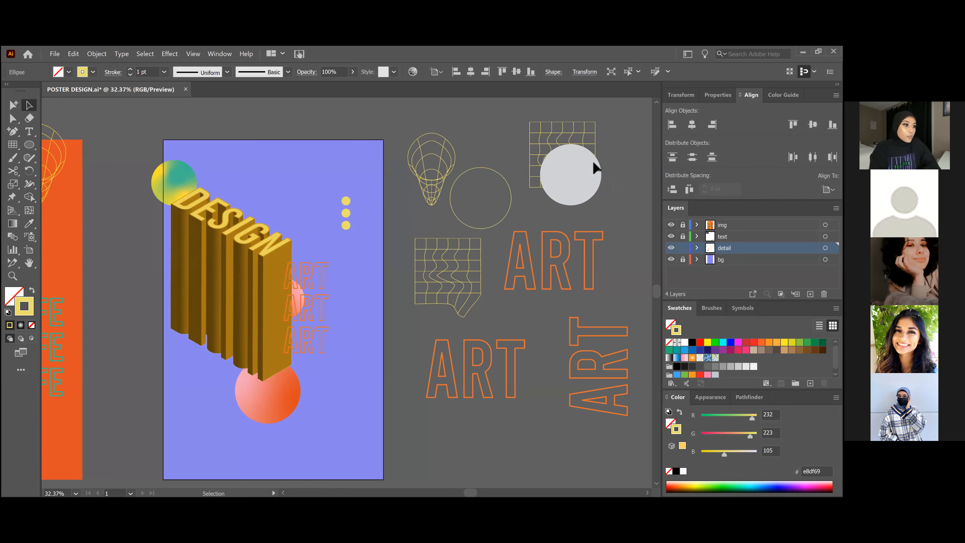
Step: Make a clipping mask from the grey circle and the warped grid copy beneath it
click(585, 158)
key(a)
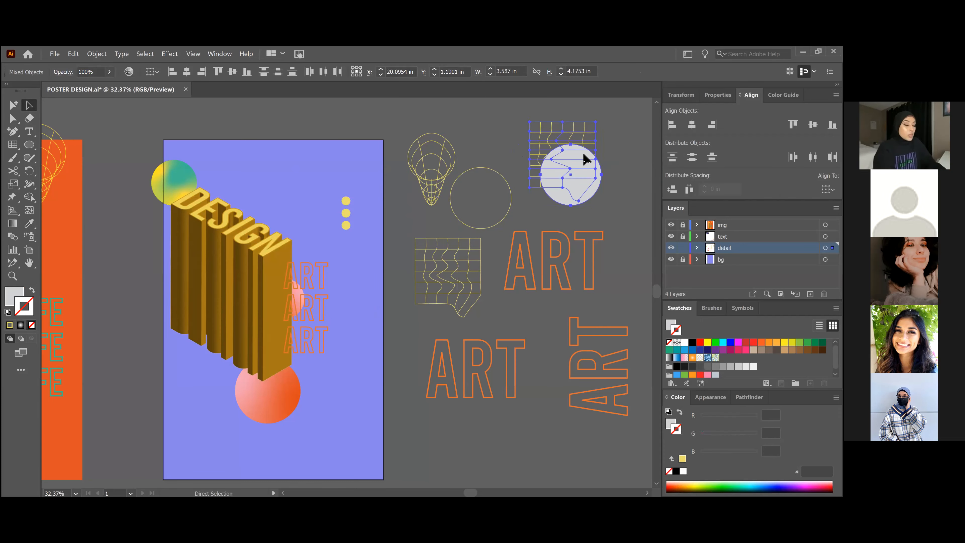
key(v)
key(ctrl+7)
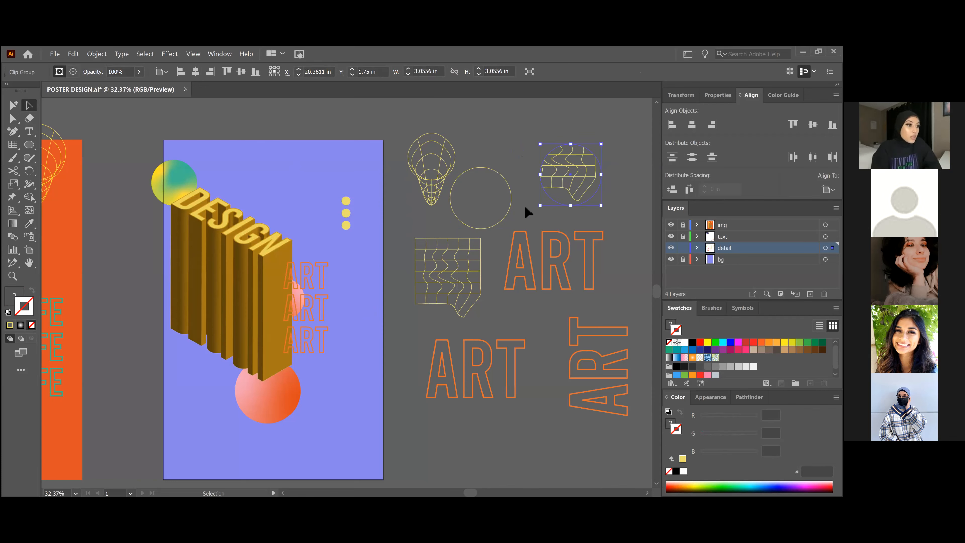
click(641, 198)
Step: Line up the yellow outlined circle with the clipped grid and centre the two horizontally on each other
drag(505, 195, 534, 174)
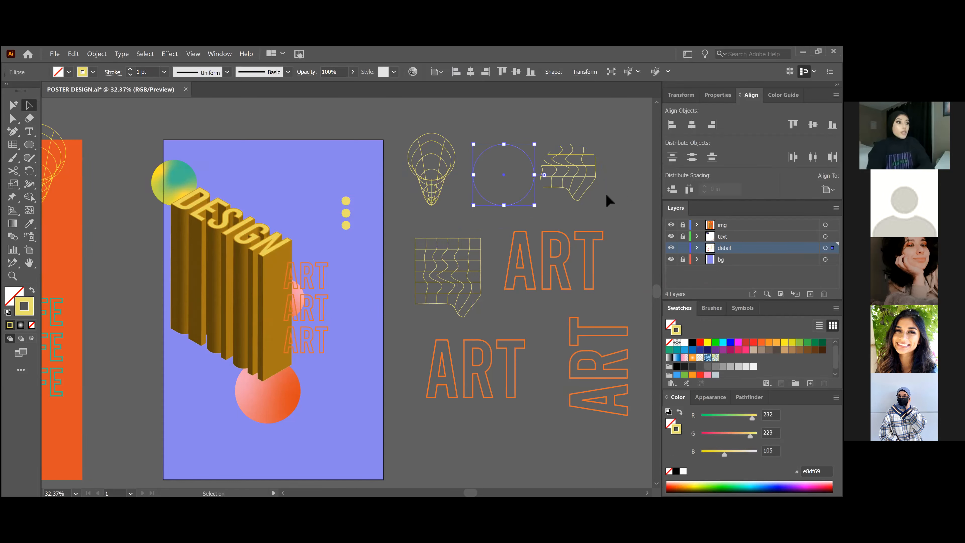
drag(508, 133, 607, 167)
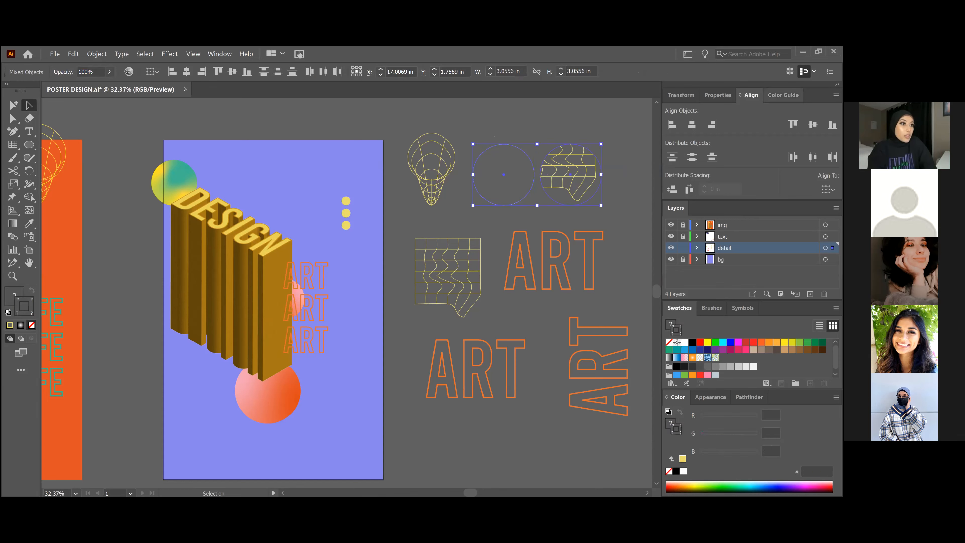
click(692, 125)
click(618, 162)
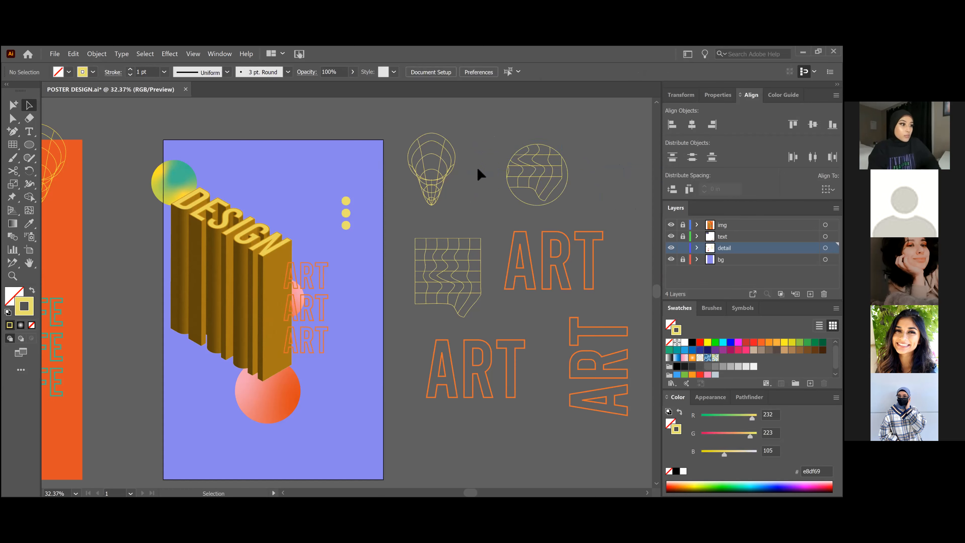
Step: Move the yellow wireframe funnel onto the poster's upper edge, directly above the three yellow dots
key(z)
drag(538, 150, 740, 267)
drag(475, 124, 553, 162)
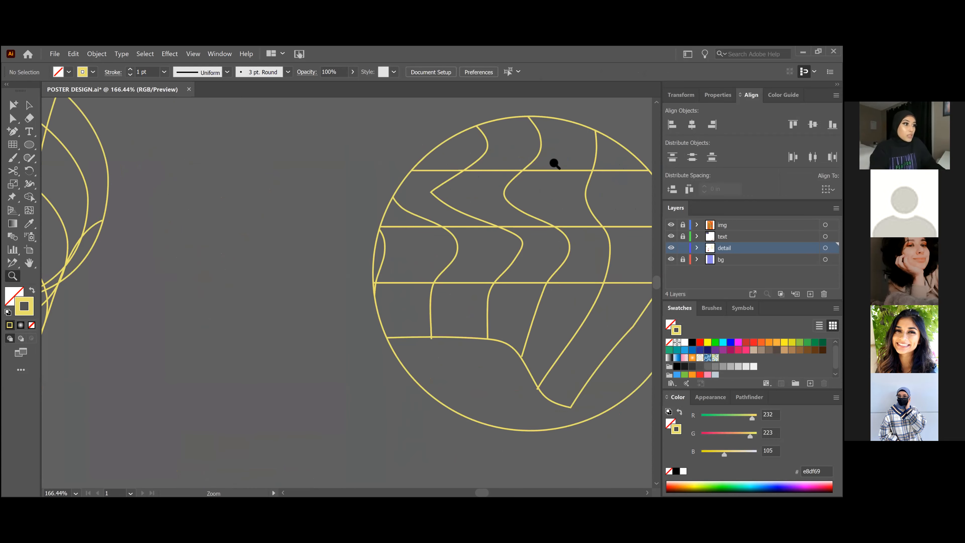
drag(476, 155, 152, 251)
key(v)
drag(336, 210, 219, 187)
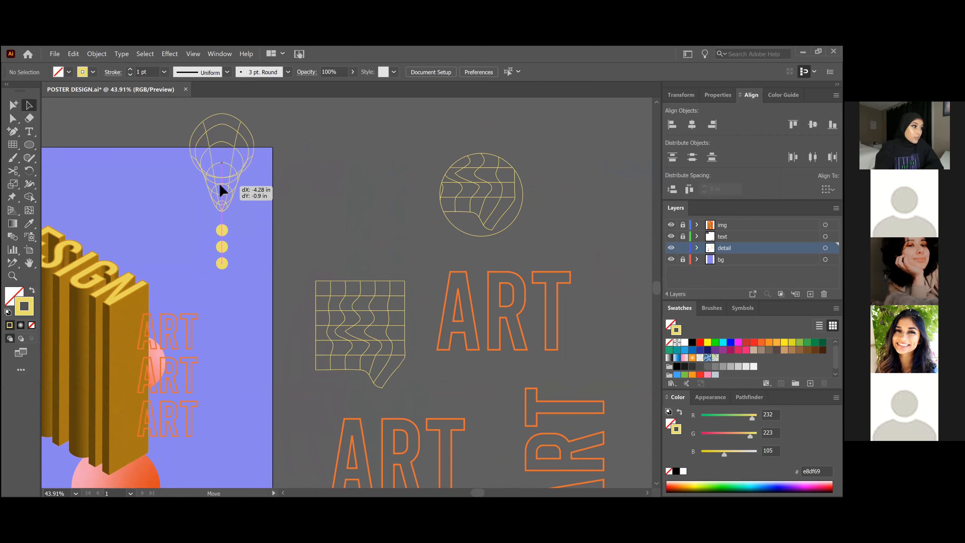
click(361, 183)
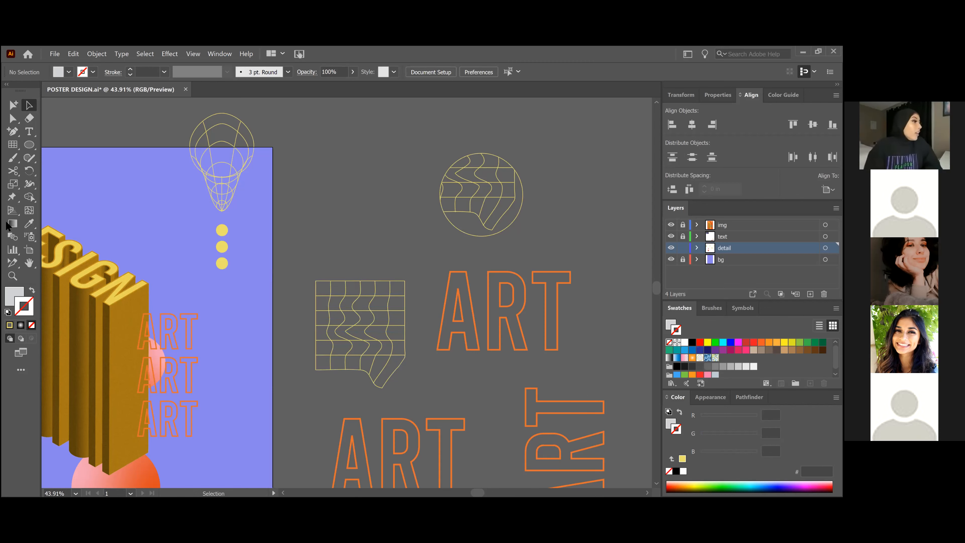
Step: Draw a polar grid with the Polar Grid tool between the funnel and the circle-clipped grid
drag(21, 146, 57, 145)
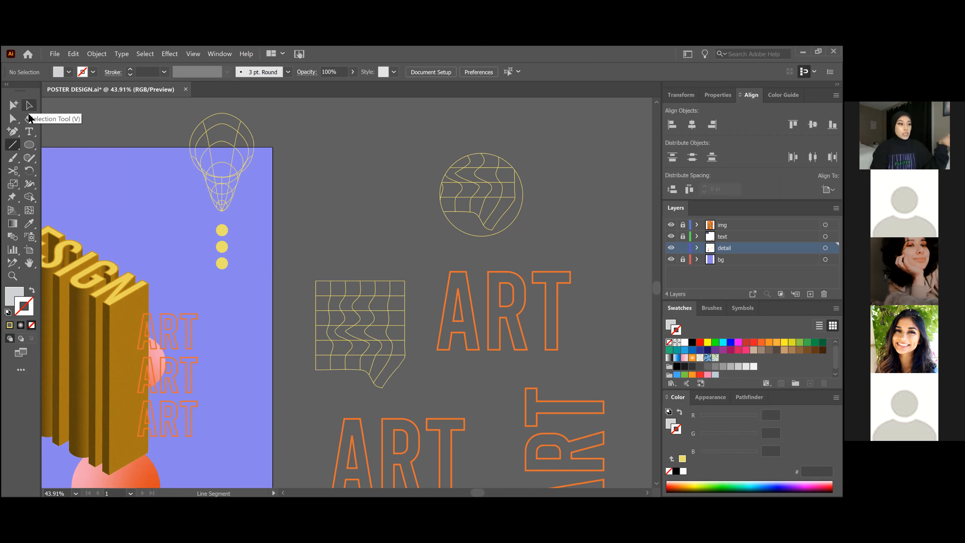
click(29, 149)
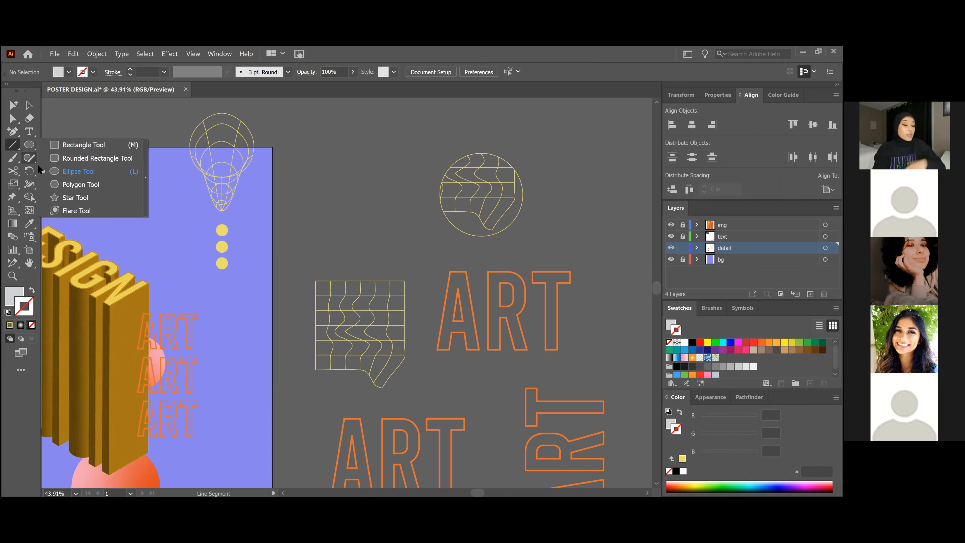
click(36, 162)
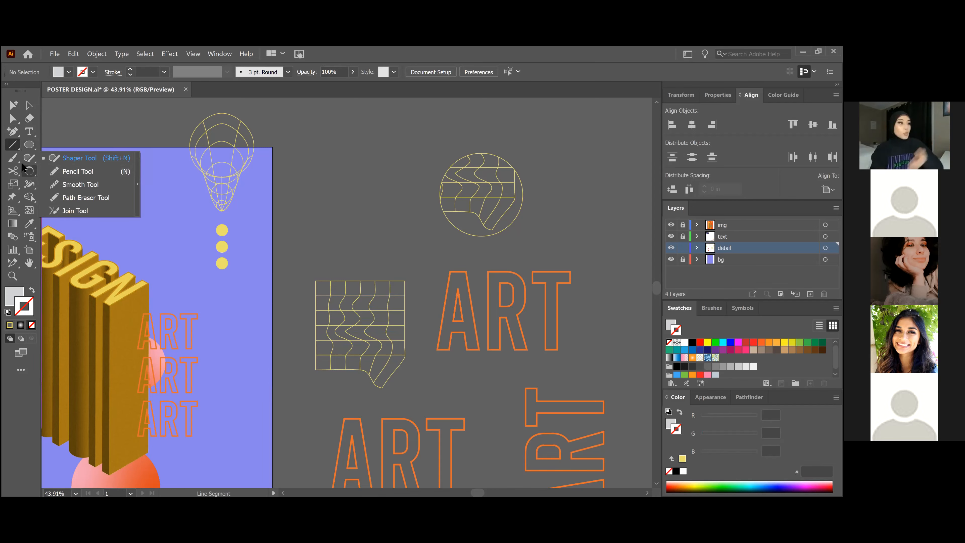
click(10, 144)
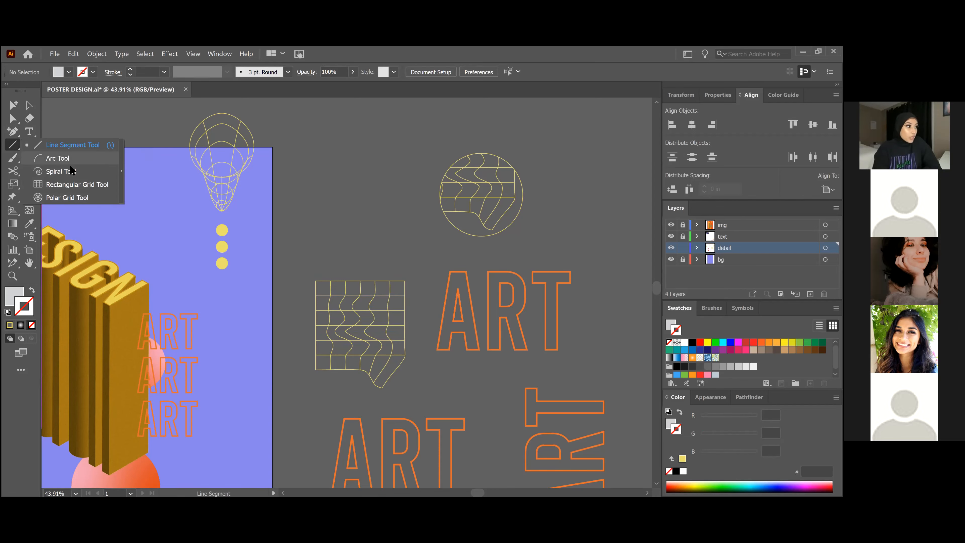
click(66, 197)
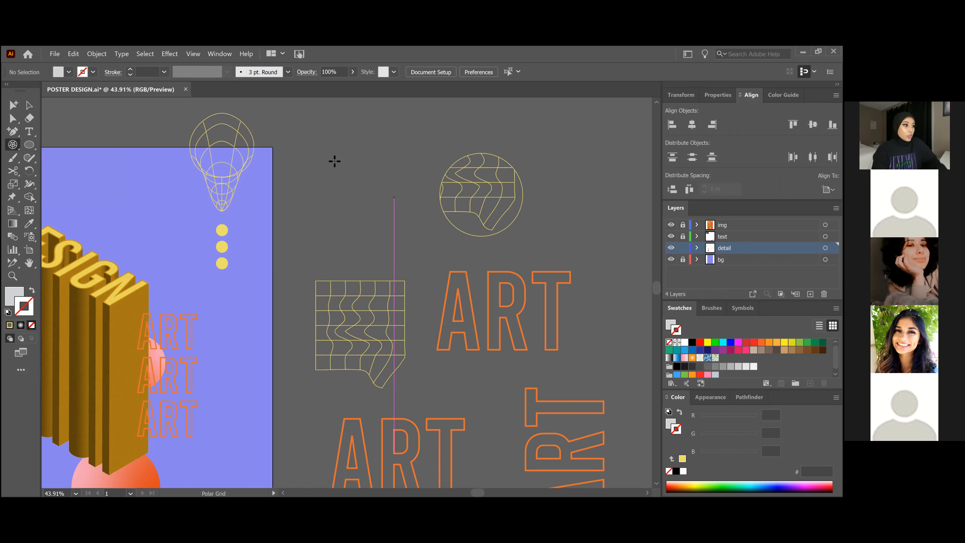
drag(350, 149, 409, 221)
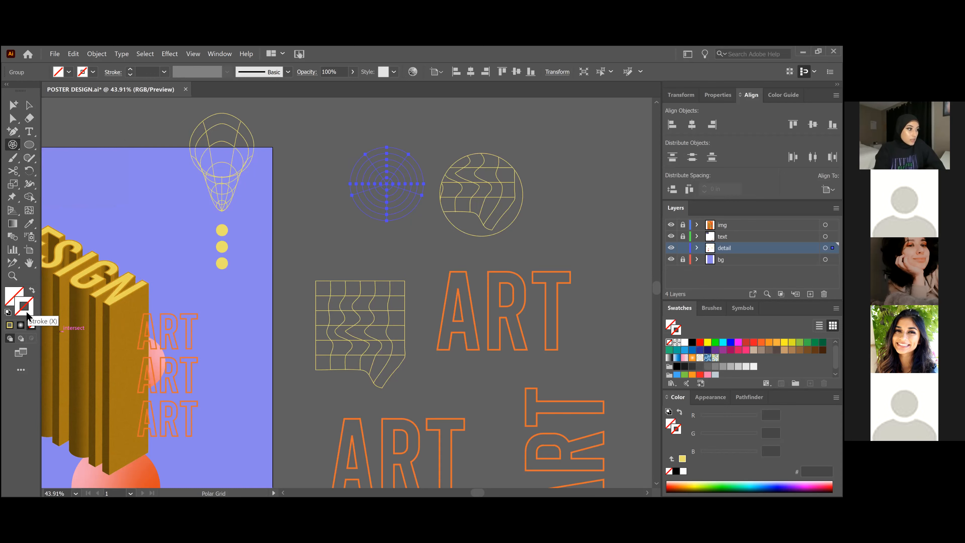
key(v)
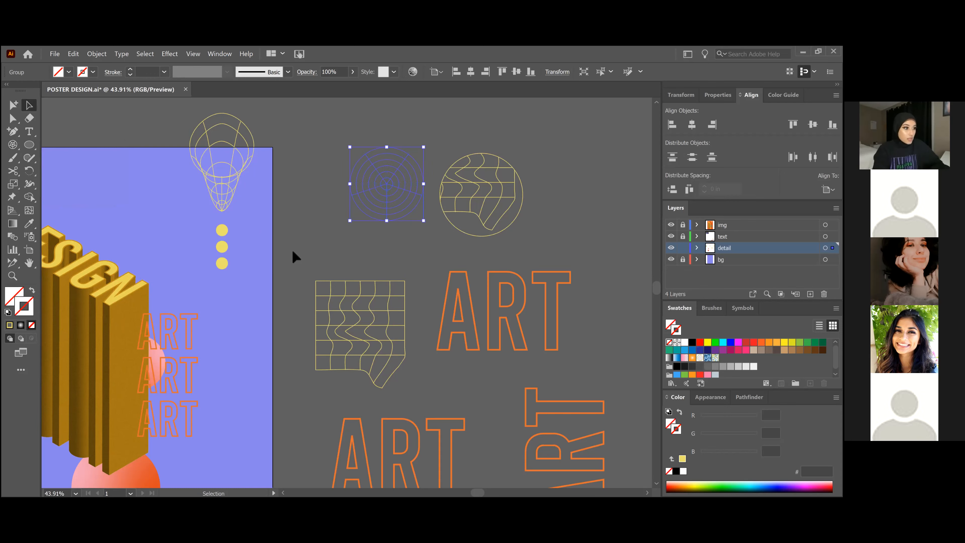
key(Delete)
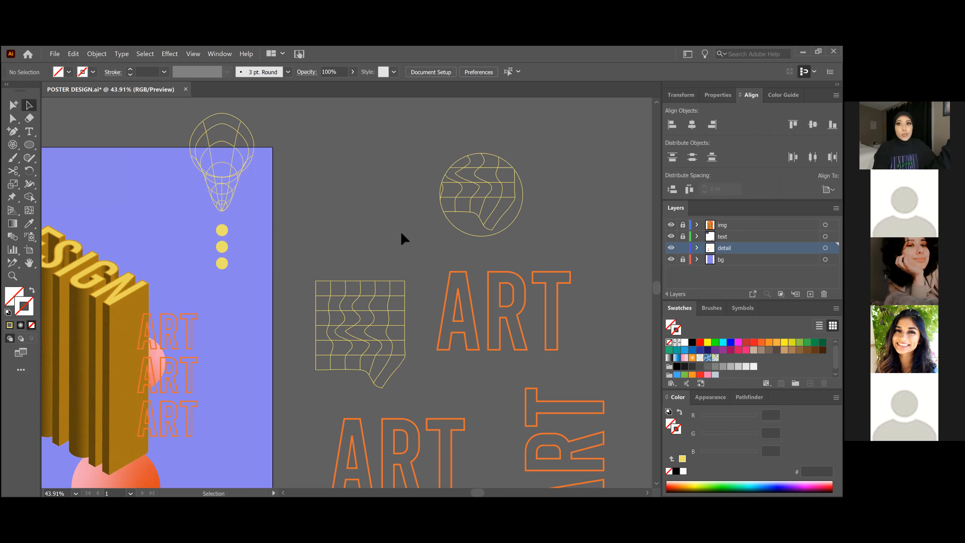
drag(337, 171, 337, 171)
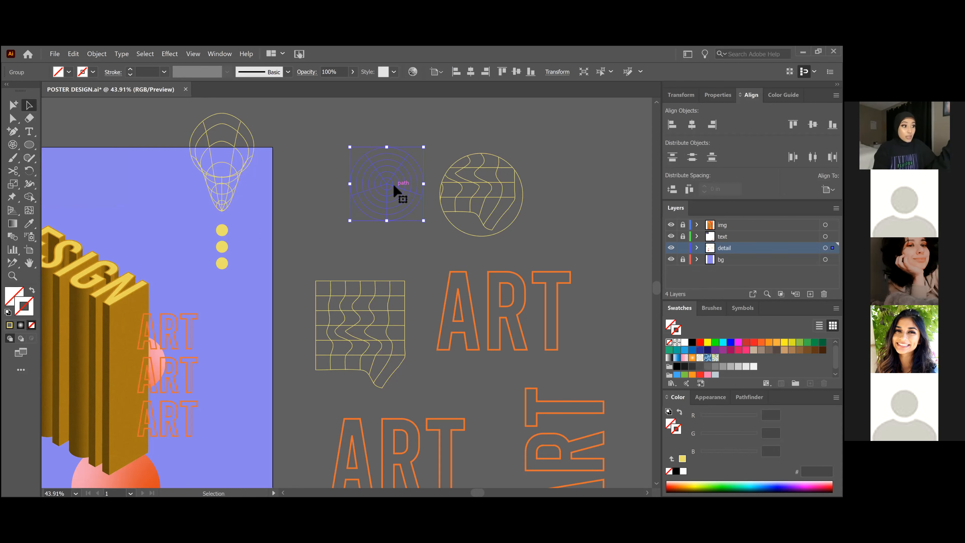
double_click(19, 312)
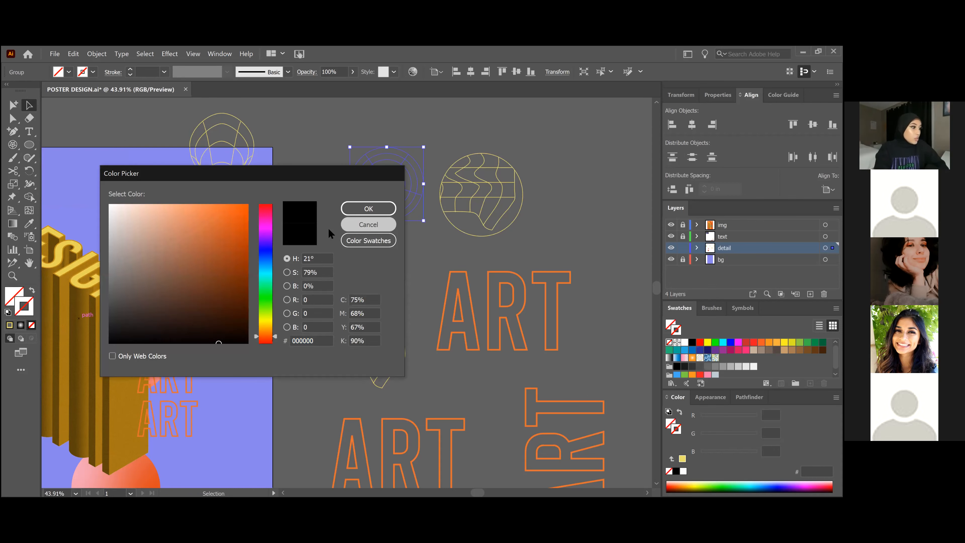
key(Escape)
Step: Apply the 1 pt yellow stroke (#e8df69) to the polar grid, and reposition and slightly enlarge it beside the poster
click(315, 252)
drag(377, 194, 346, 195)
click(404, 229)
click(353, 192)
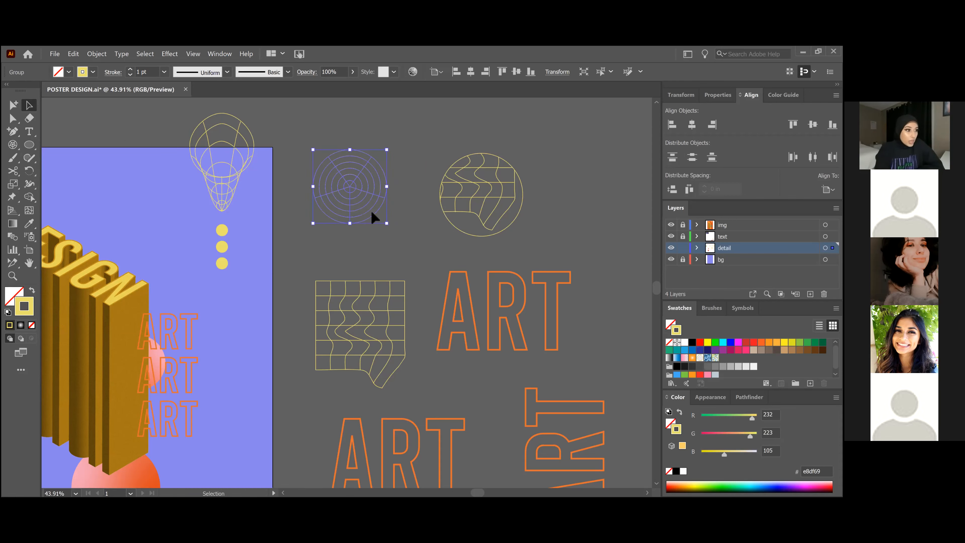
drag(387, 224, 399, 229)
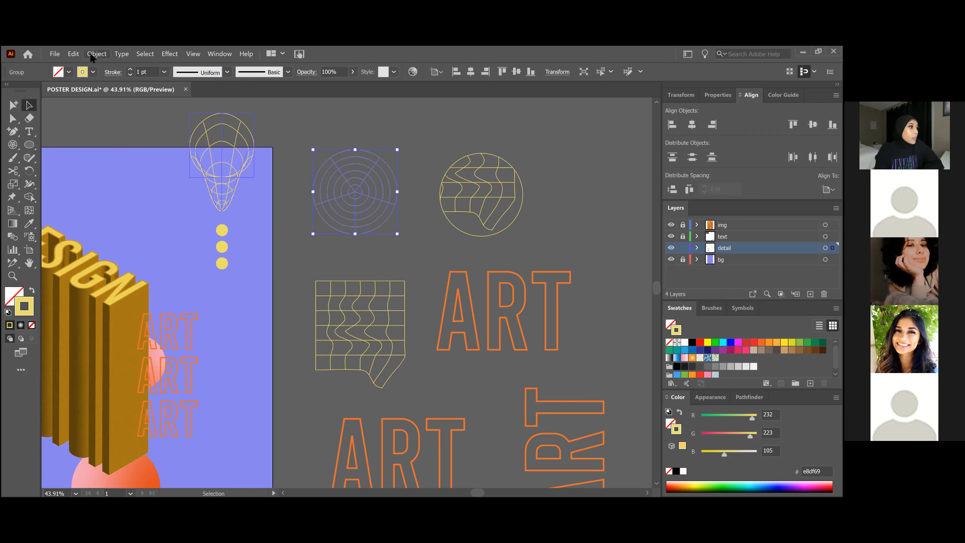
Step: Apply an envelope distort mesh with 2 rows and 2 columns to the polar grid
click(97, 54)
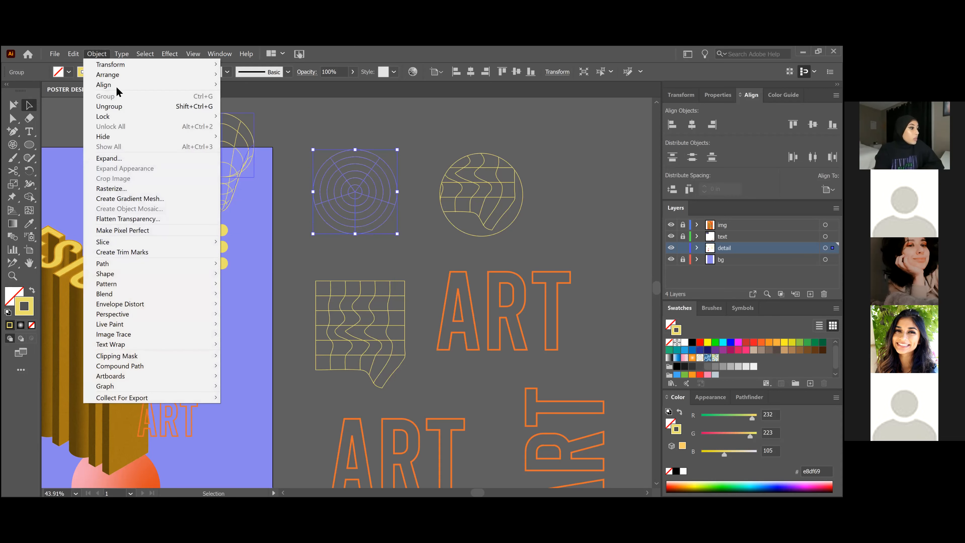
click(244, 314)
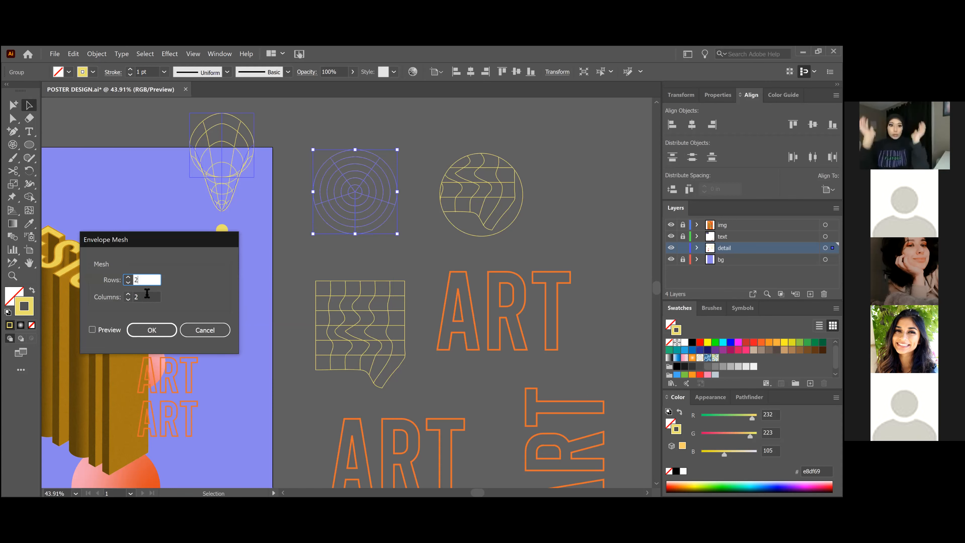
click(162, 329)
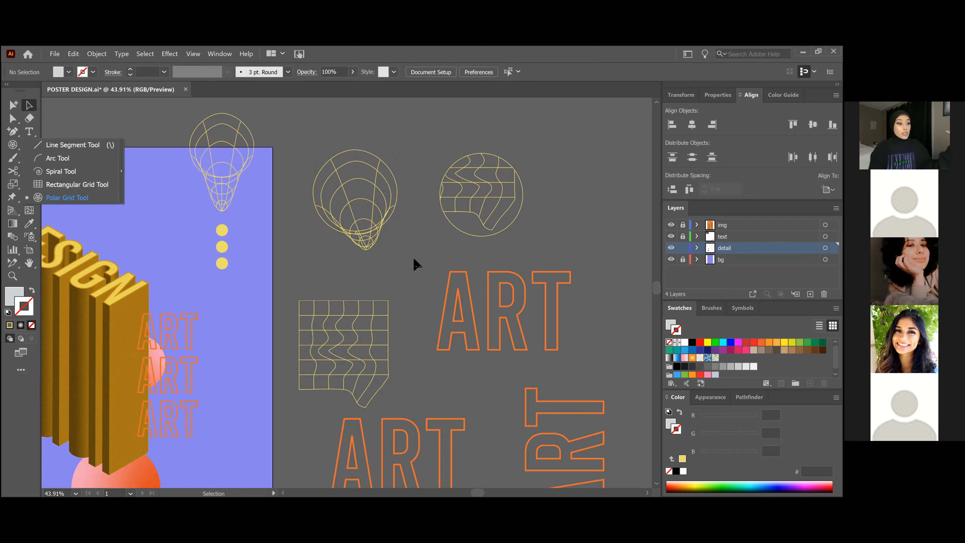
Step: Pull the upper mesh of the square warped grid sideways to add waves, and move the grid slightly upward
click(345, 329)
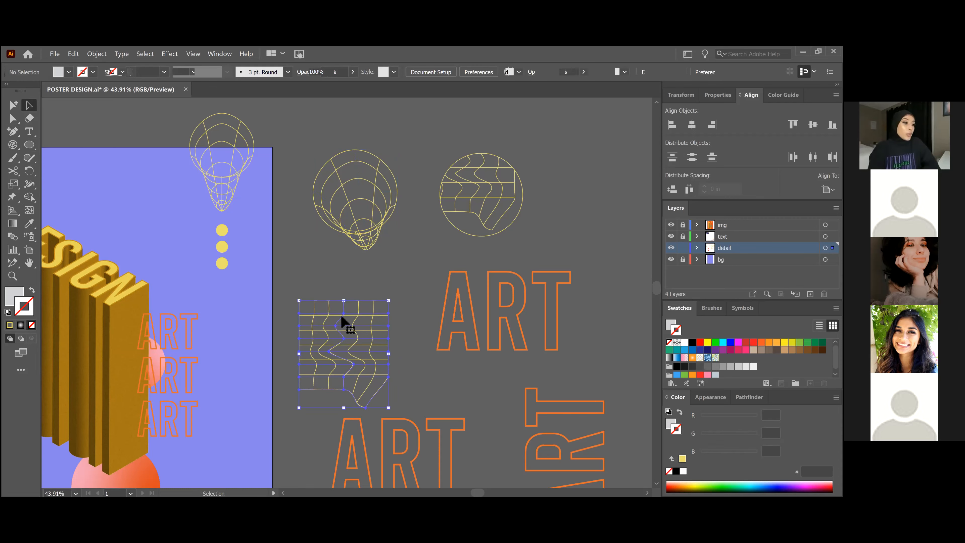
drag(343, 313, 367, 314)
key(a)
key(v)
click(394, 275)
drag(361, 349, 348, 321)
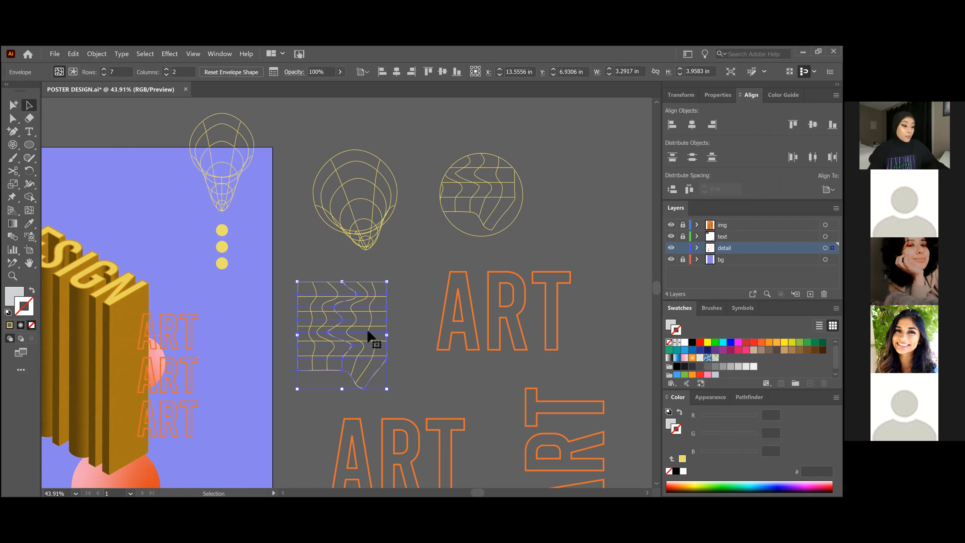
Step: Unlock the text layer and place a copy of the outlined ART text beyond the circle-clipped grid, higher up in the empty area
click(471, 348)
click(682, 236)
click(505, 322)
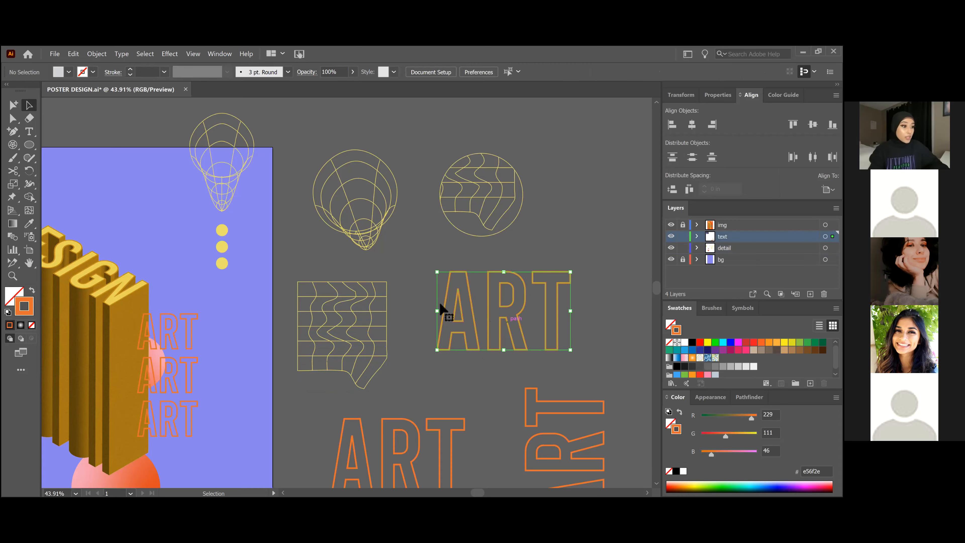
key(z)
drag(395, 285, 515, 323)
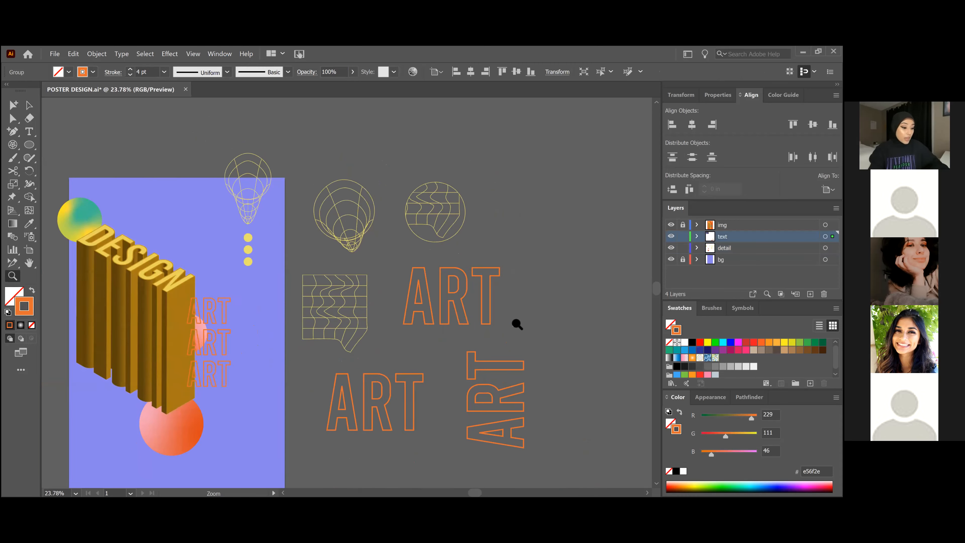
key(a)
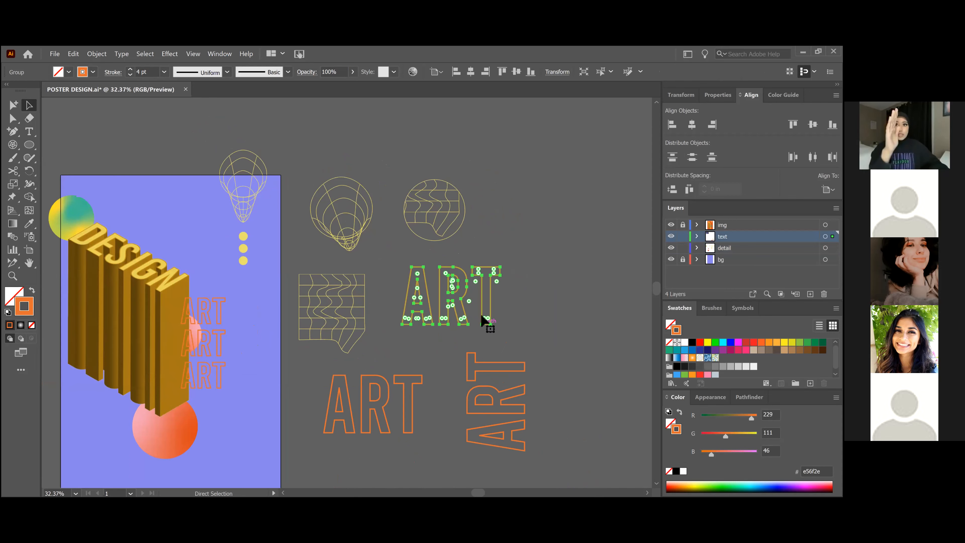
key(ctrl+c)
key(ctrl+v)
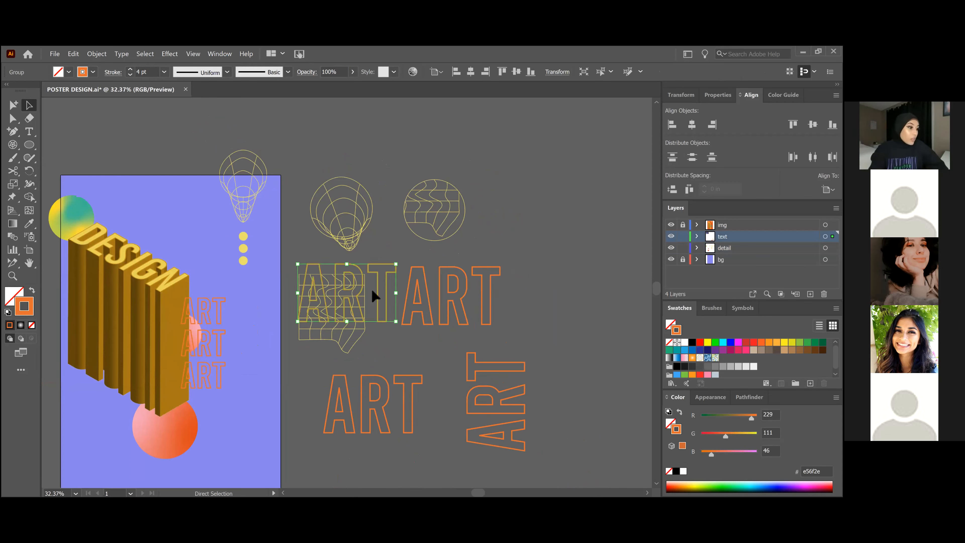
drag(377, 292, 591, 171)
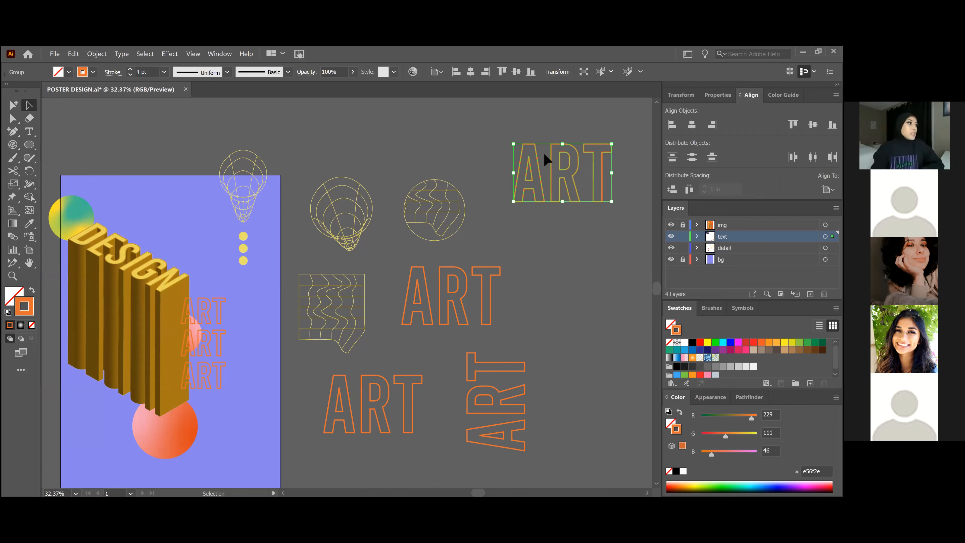
Step: Apply an envelope distort mesh with 3 rows and 3 columns to the copied ART text
click(96, 52)
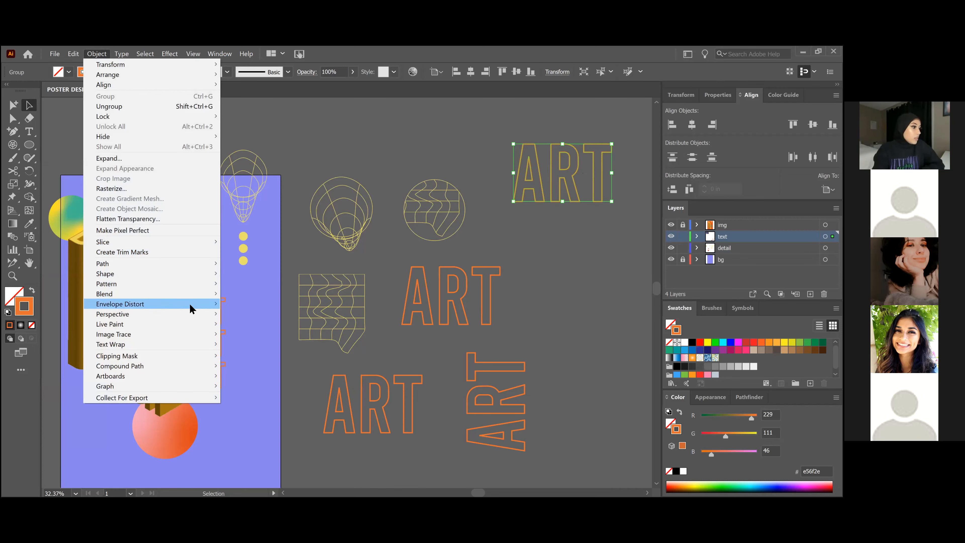
mouse_move(189, 303)
click(231, 314)
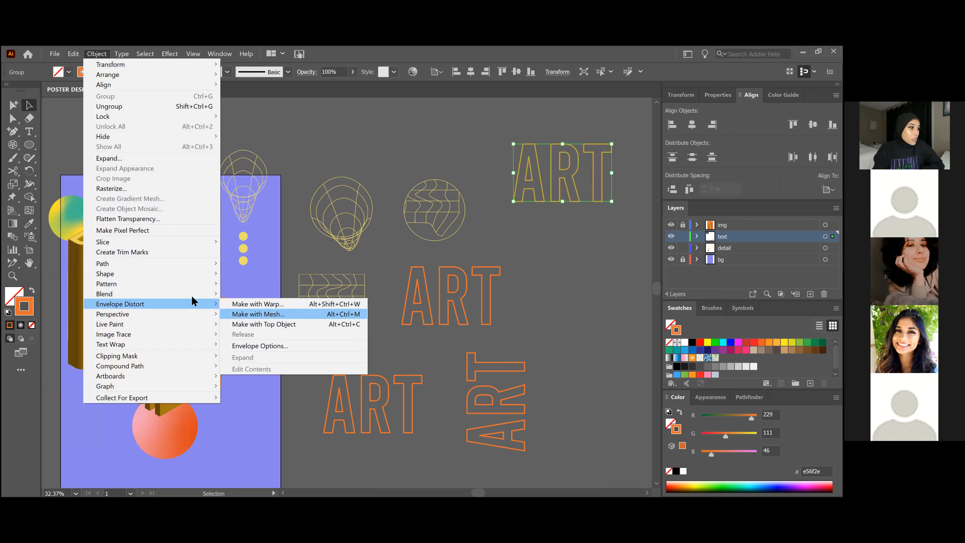
click(151, 295)
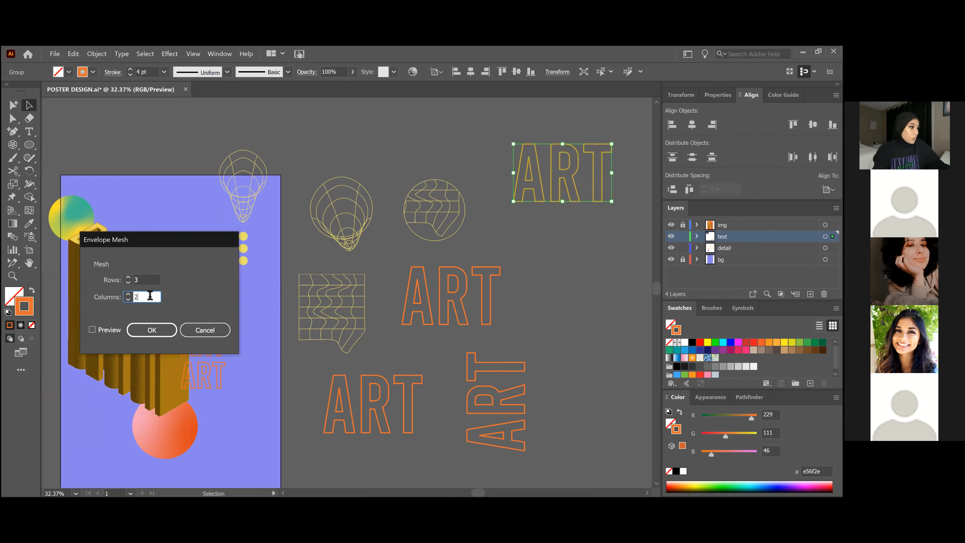
key(BackSpace)
text(3)
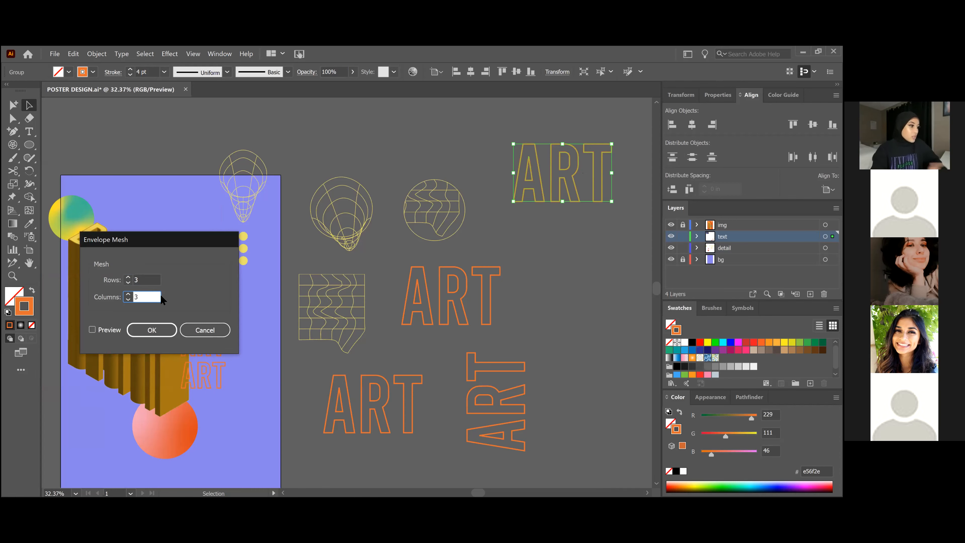
click(92, 329)
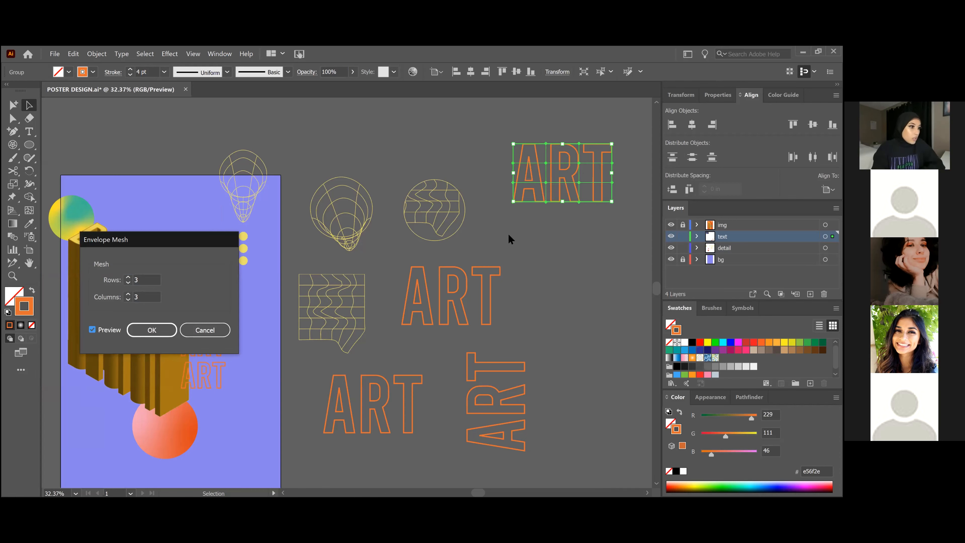
click(154, 329)
Step: Pull the mesh points of the copied ART text sideways in alternating directions to give the letters a slanted wave, with the lower corner stretched outward
click(484, 150)
click(539, 167)
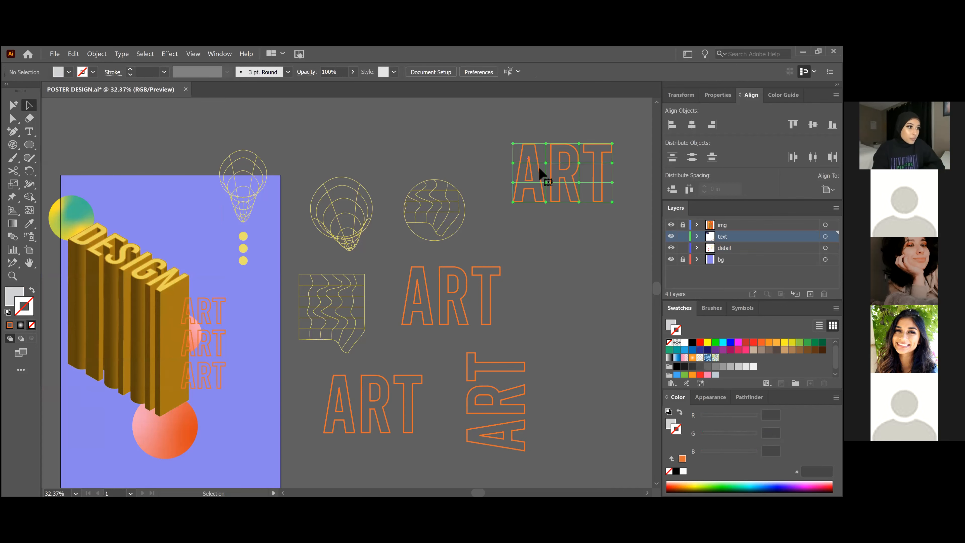
key(a)
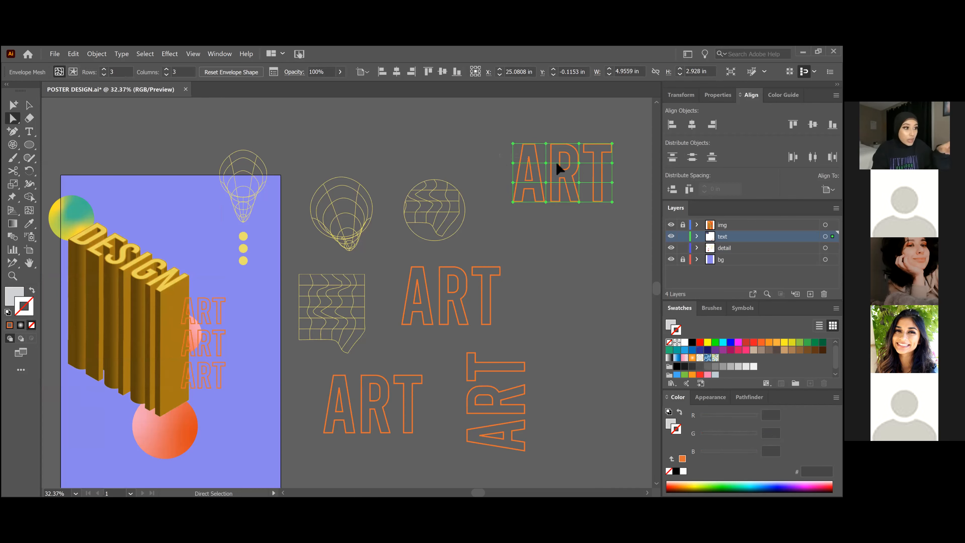
drag(573, 167, 619, 171)
drag(579, 163, 568, 164)
drag(494, 176, 584, 184)
drag(496, 198, 623, 213)
drag(512, 201, 489, 228)
key(v)
key(ctrl+shift+a)
Step: Duplicate the undistorted ART text beside the square grid into the empty area below the wavy ART
scroll(500, 220, down, 3)
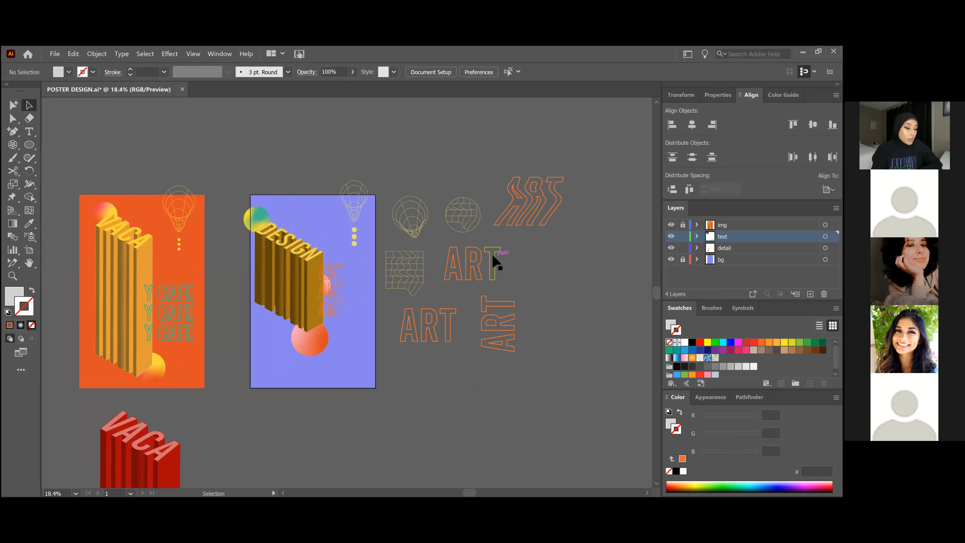
click(493, 255)
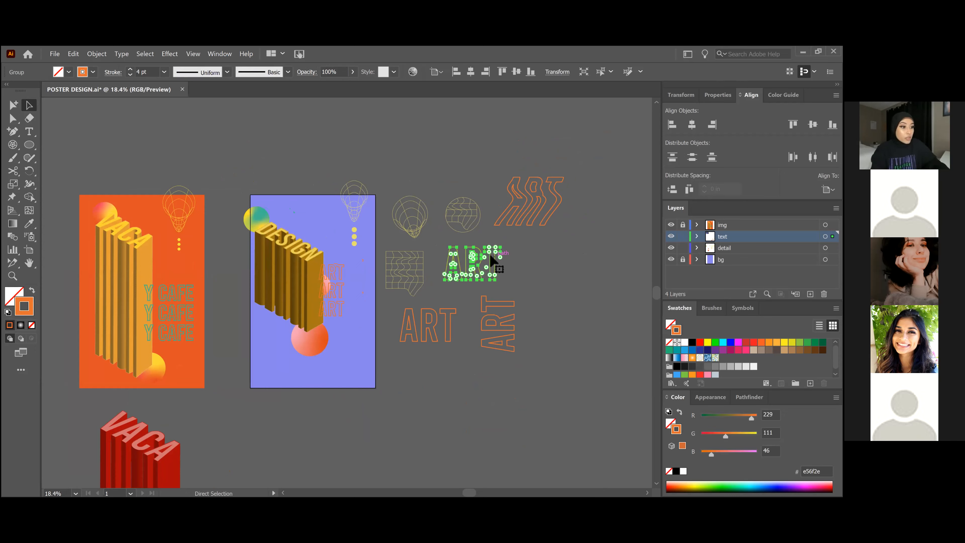
drag(489, 269, 606, 286)
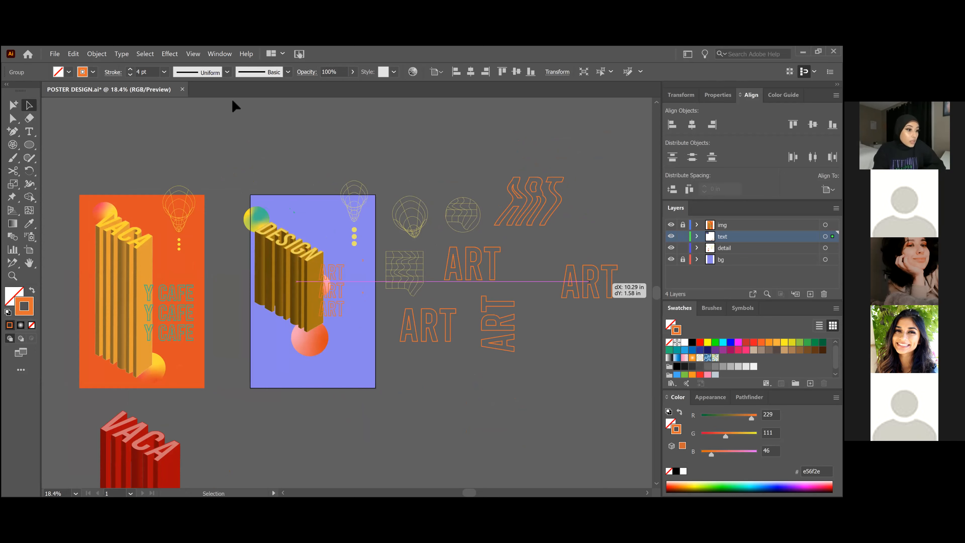
Step: Apply a vertical Flag warp effect with a 2% bend to the new ART copy
click(164, 57)
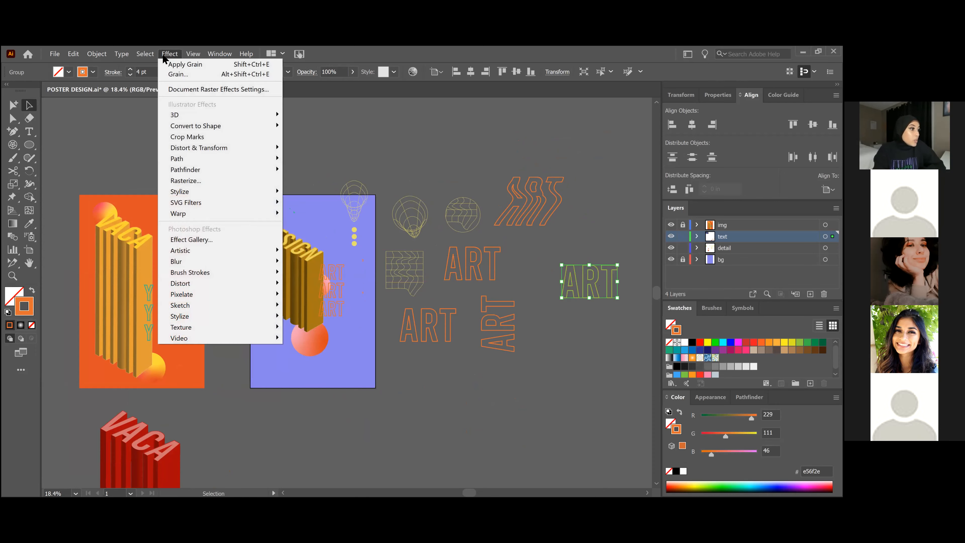
mouse_move(226, 193)
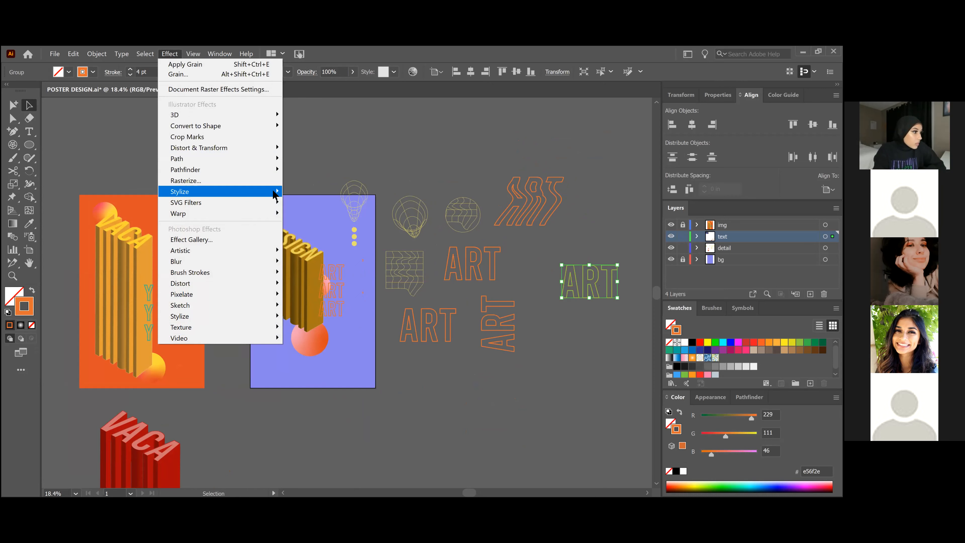
mouse_move(273, 215)
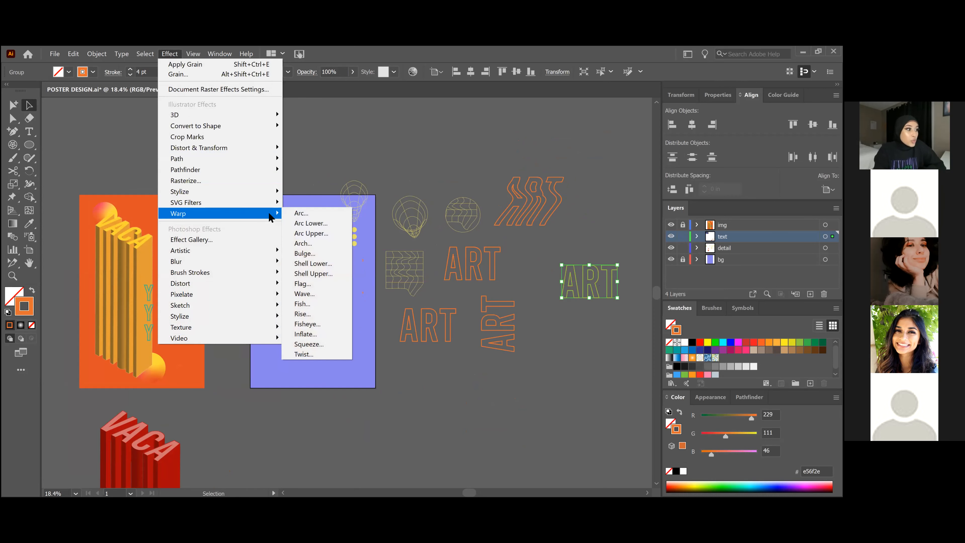
click(296, 283)
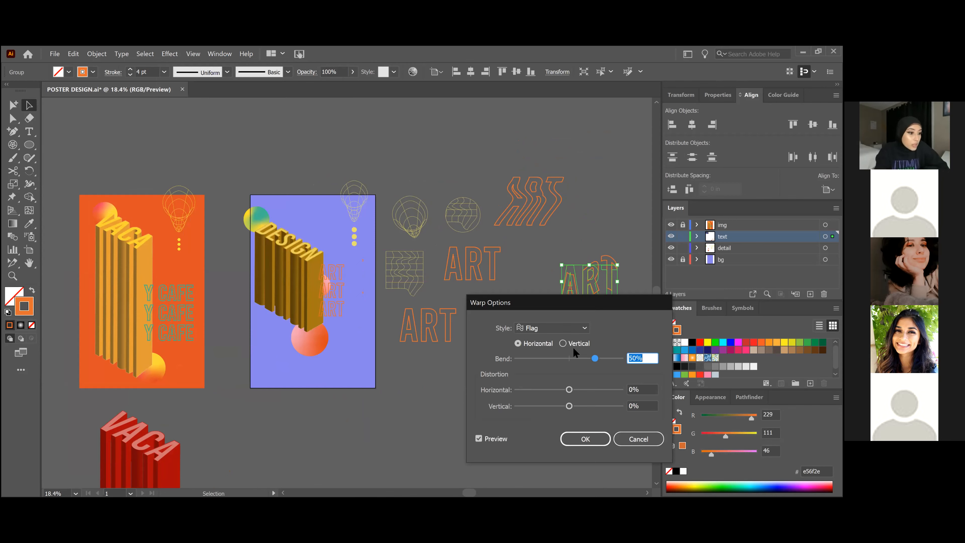
drag(597, 360, 573, 359)
click(562, 343)
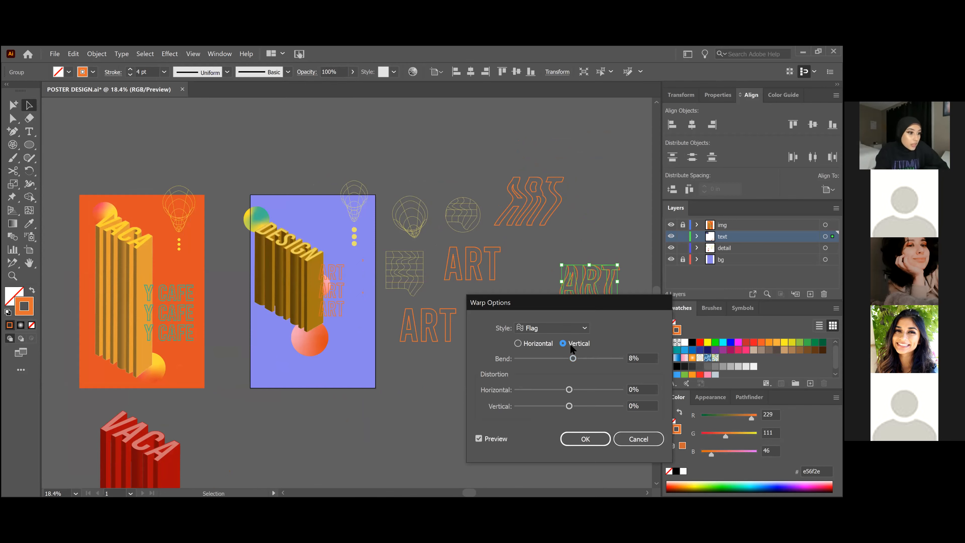
drag(608, 306, 462, 265)
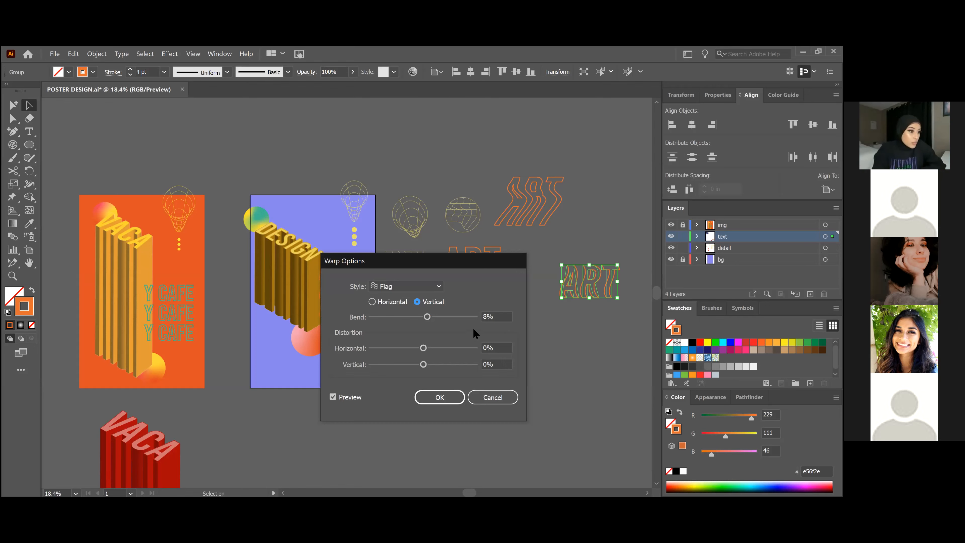
drag(493, 318, 463, 312)
text(3)
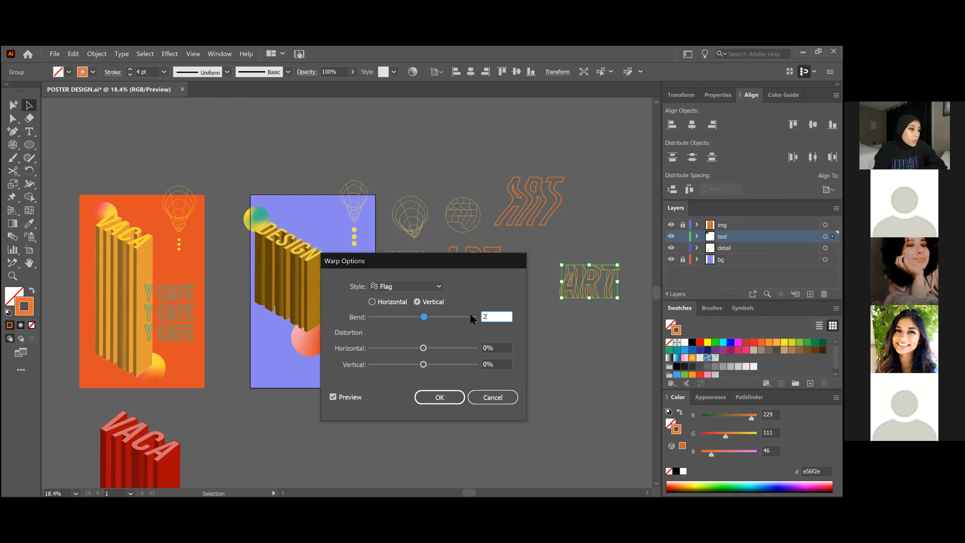
click(370, 301)
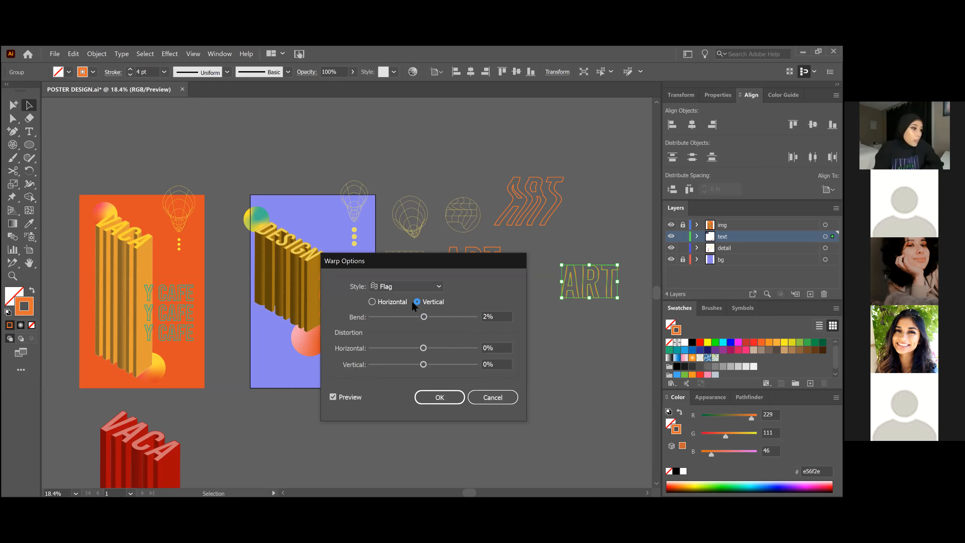
click(424, 394)
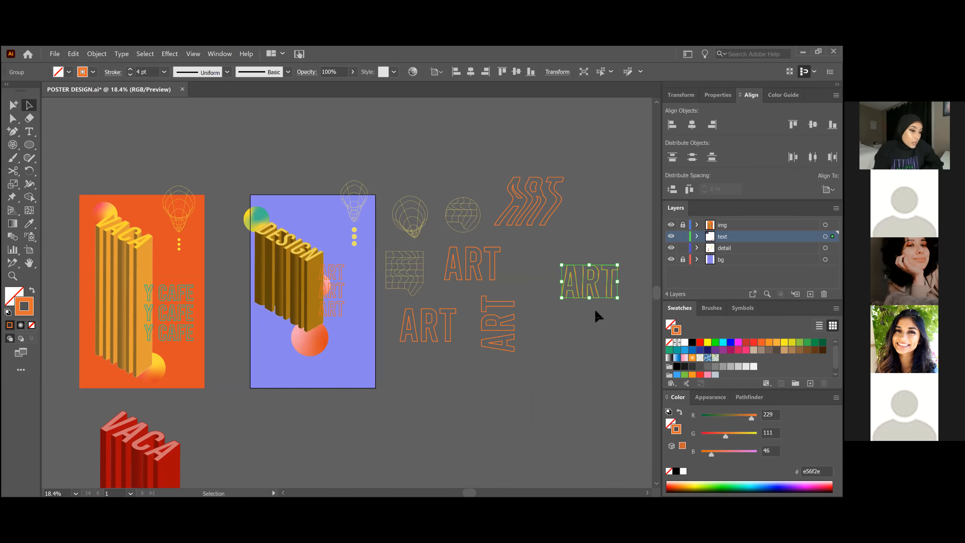
Step: Move the plain ART text from beside the square grid to directly below the flag-warped ART
click(594, 308)
key(z)
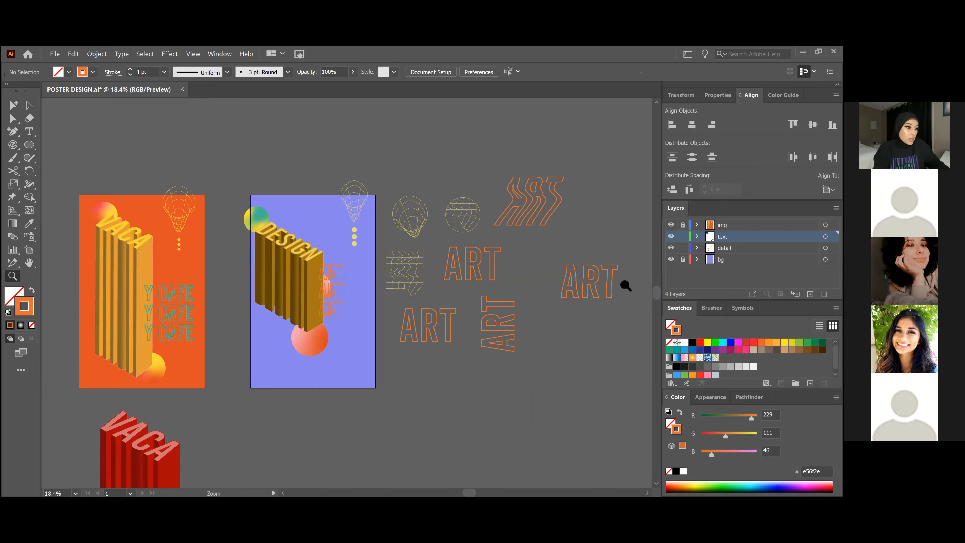
mouse_move(609, 281)
mouse_down()
mouse_move(642, 309)
mouse_move(568, 321)
mouse_move(607, 281)
mouse_move(595, 287)
mouse_up()
key(a)
drag(578, 250, 541, 246)
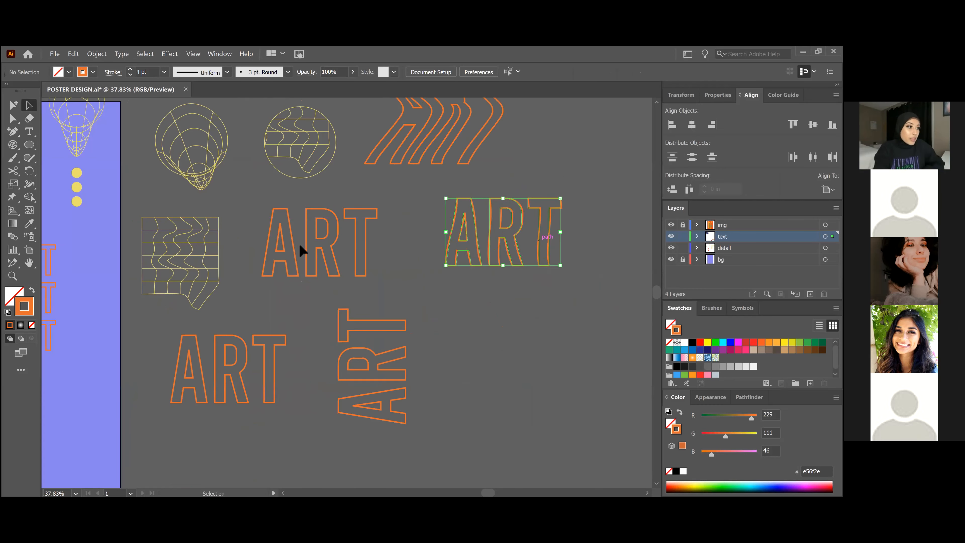
drag(355, 251, 536, 319)
click(568, 293)
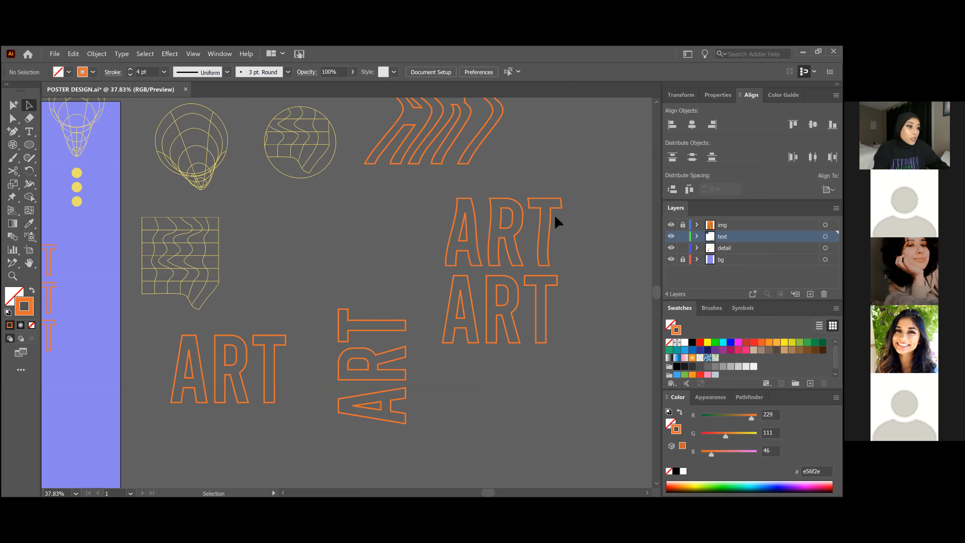
Step: Select the extruded DESIGN text, the ART lines and the gradient circles on the purple poster and enlarge them together to about 9.95 by 14.86 in
key(z)
drag(470, 271, 395, 293)
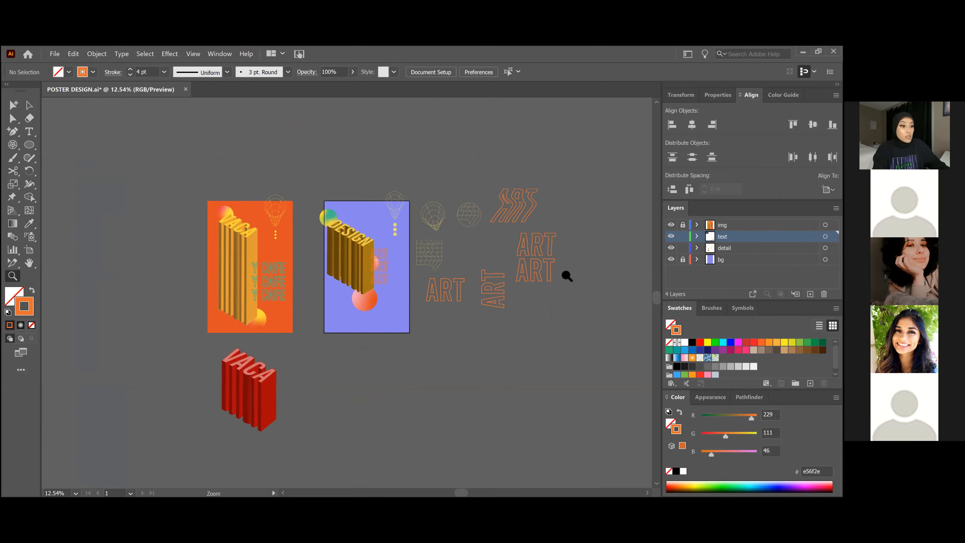
drag(541, 264, 553, 257)
key(v)
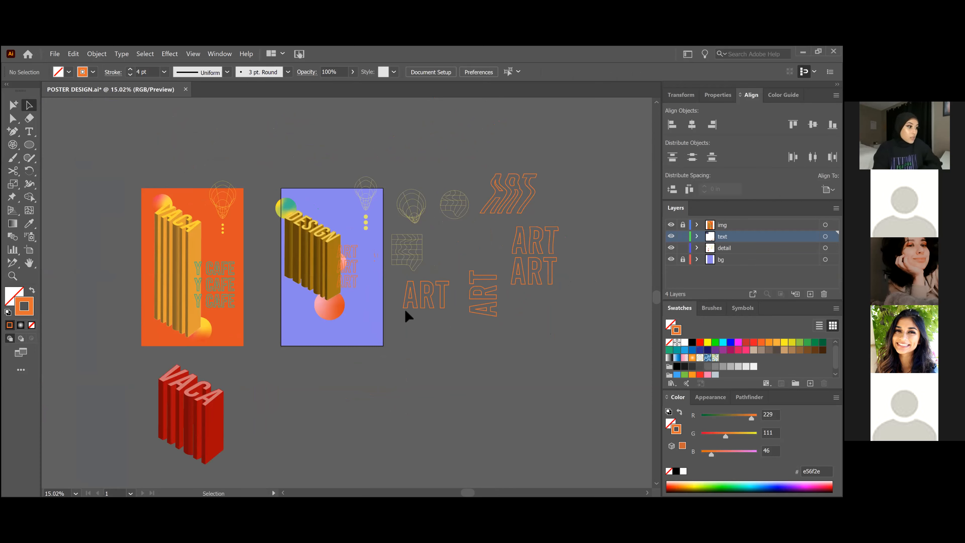
key(z)
drag(364, 318, 374, 329)
key(a)
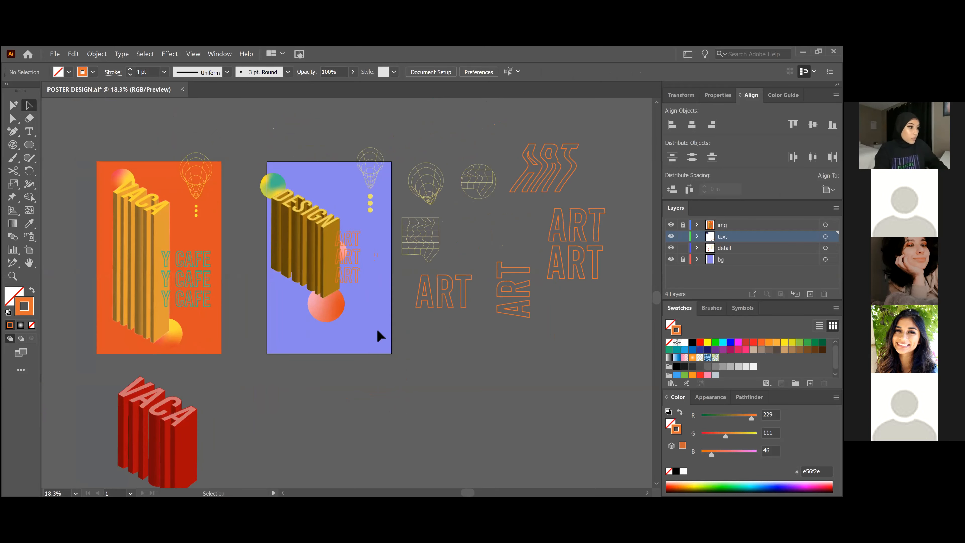
click(277, 245)
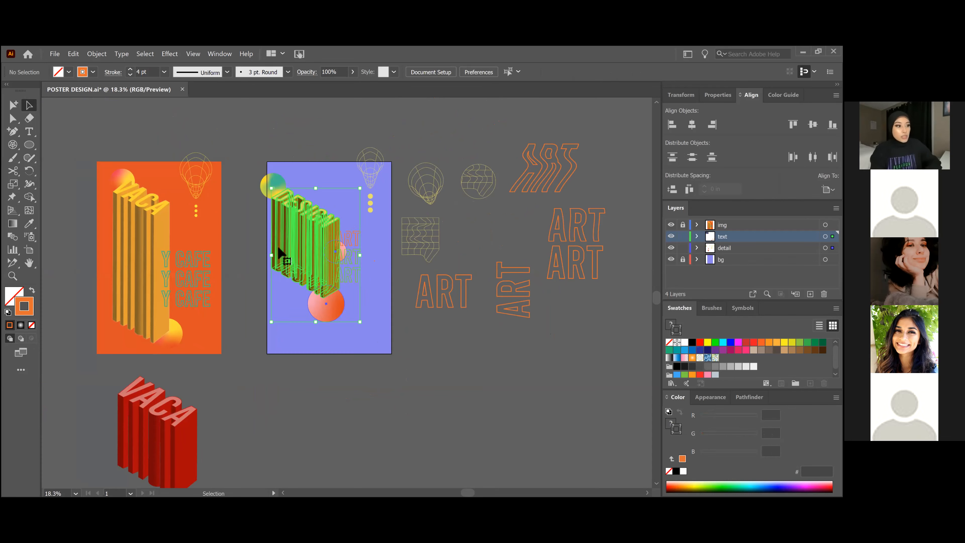
click(354, 334)
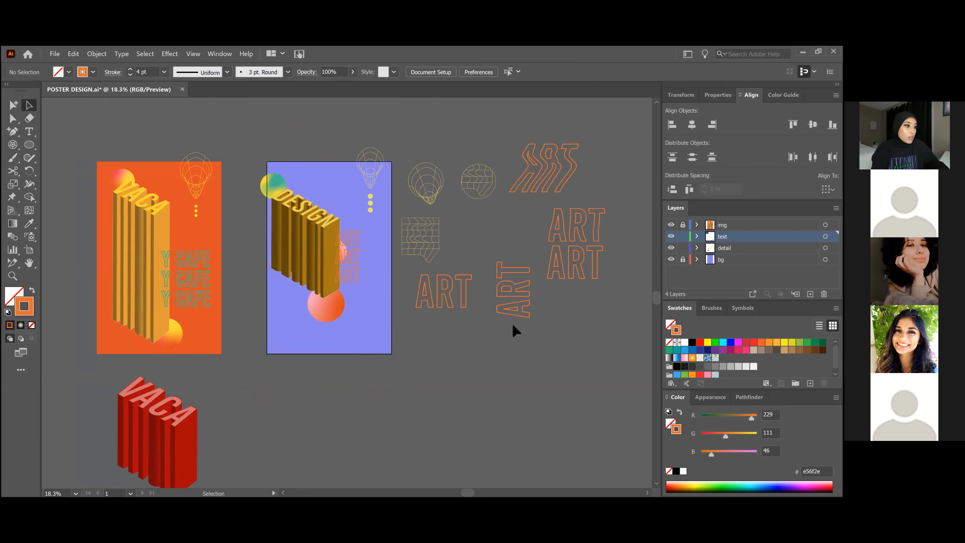
drag(283, 231, 278, 228)
shift+click(278, 183)
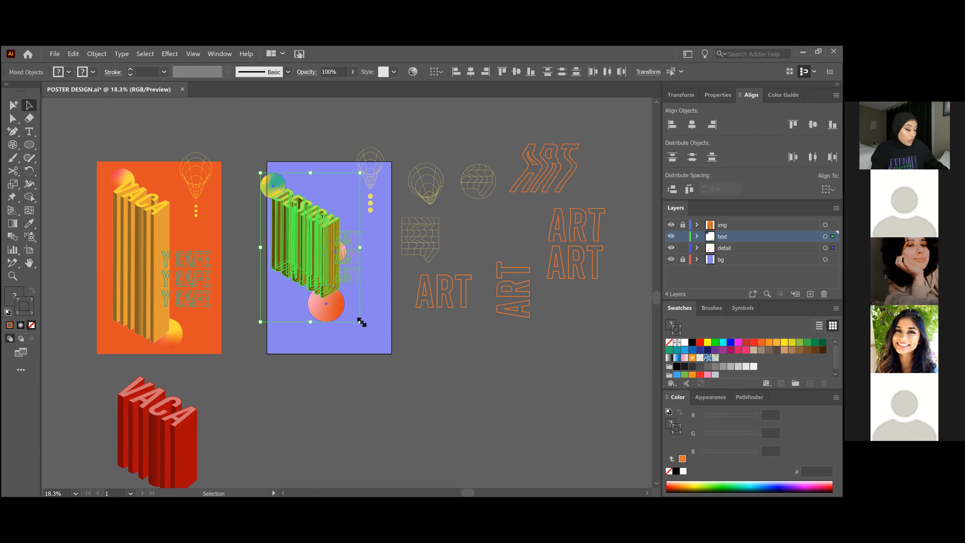
drag(361, 322, 390, 342)
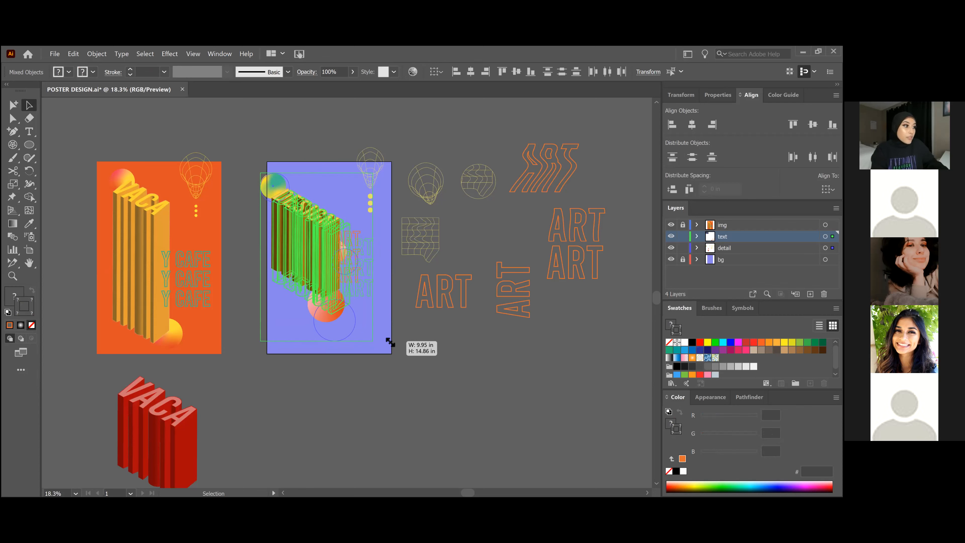
drag(418, 326, 400, 305)
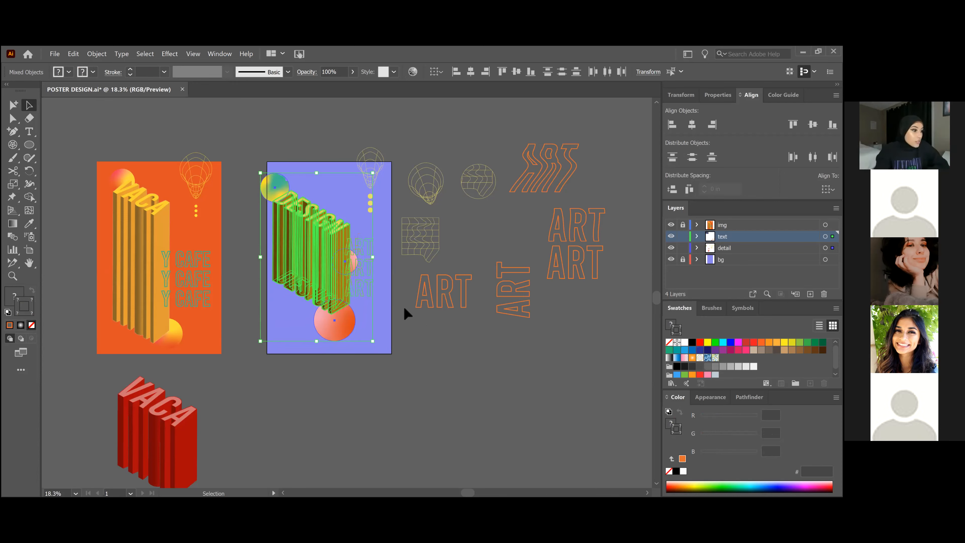
Step: Lock the text layer and move the small pink gradient circle up behind the DESIGN lettering, above the ART lines
click(418, 339)
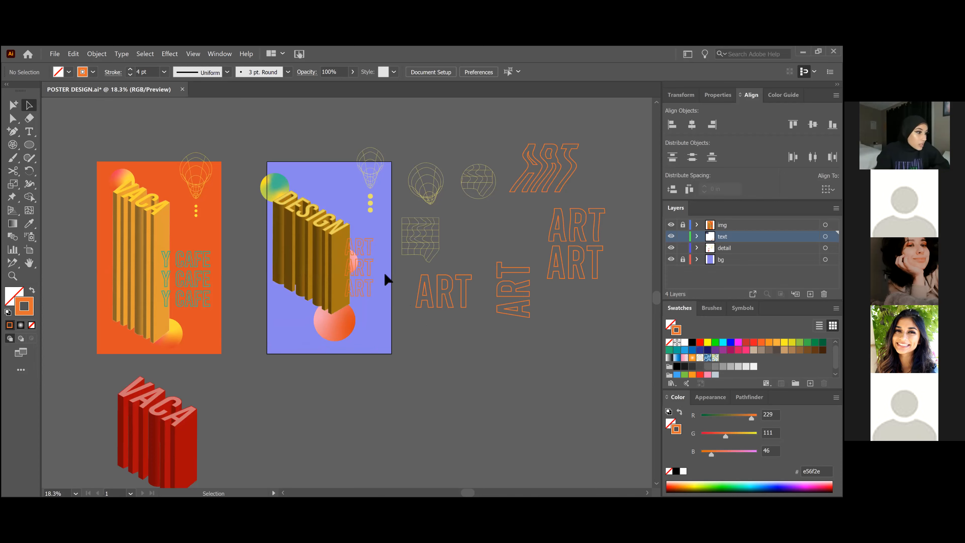
click(369, 238)
click(407, 334)
key(z)
drag(365, 260, 566, 363)
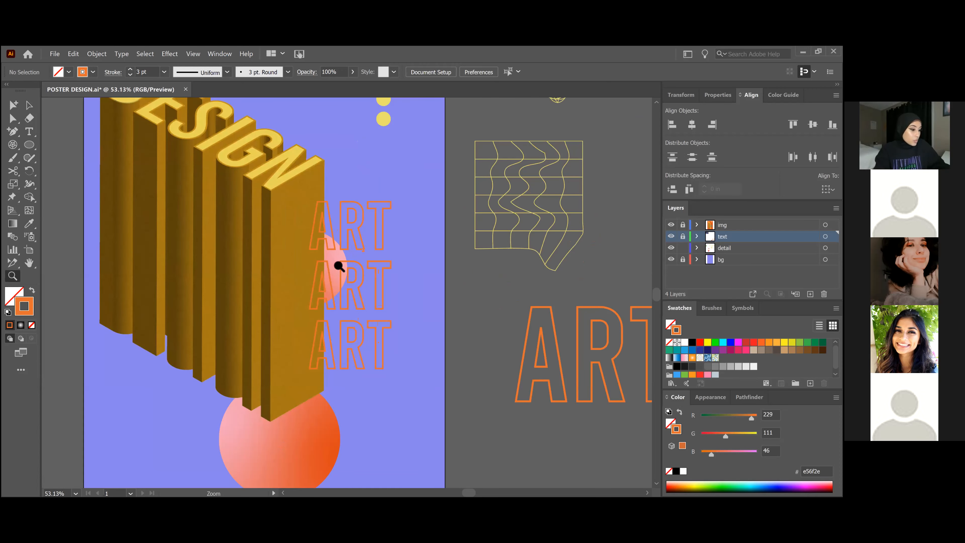
key(a)
drag(329, 217, 342, 187)
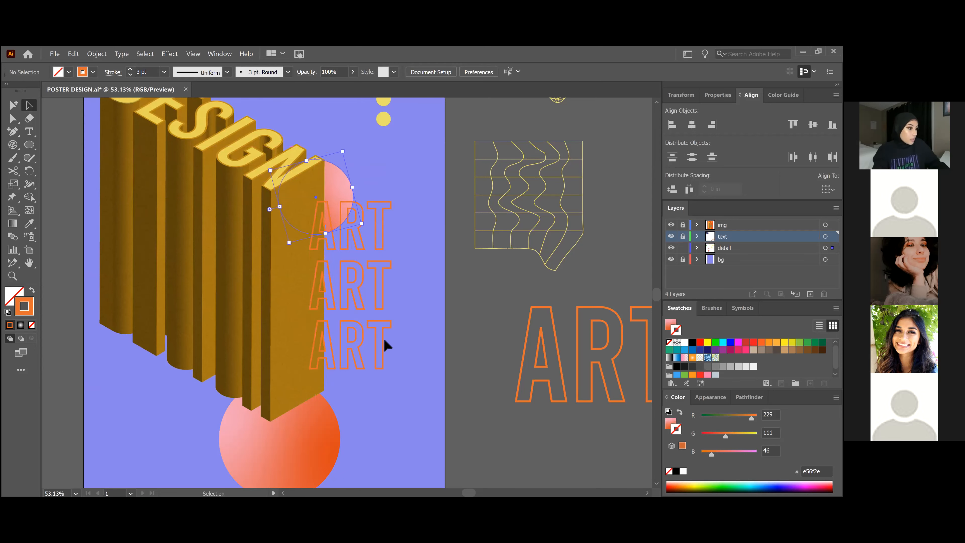
Step: Unlock the text layer and change the stroke of the three ART lines on the purple poster to lighter orange f48b56
key(z)
drag(368, 330, 320, 332)
key(a)
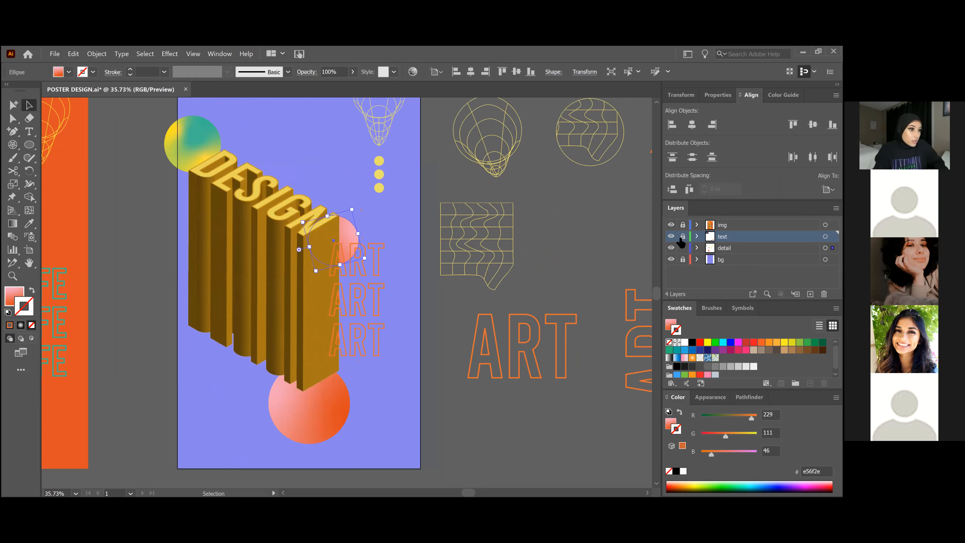
click(377, 255)
click(21, 312)
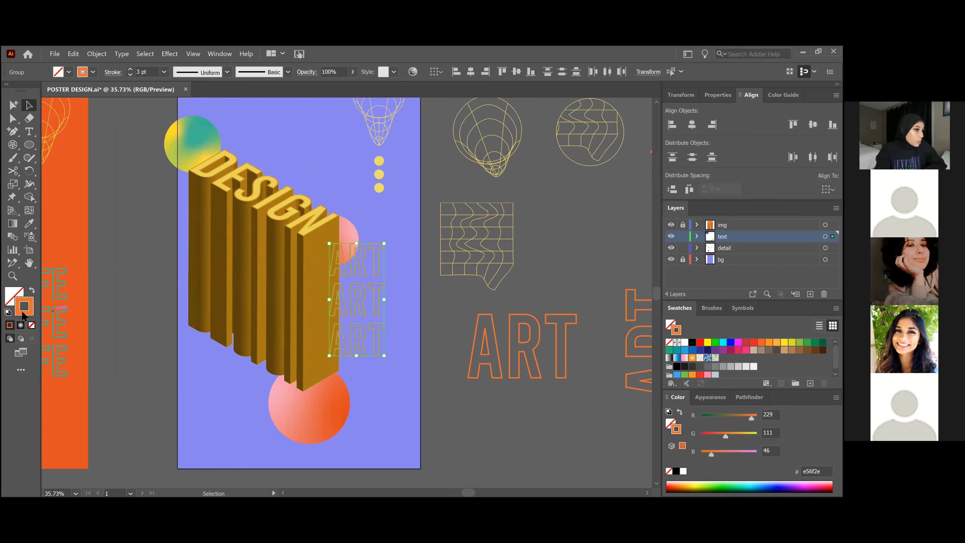
drag(206, 211, 201, 209)
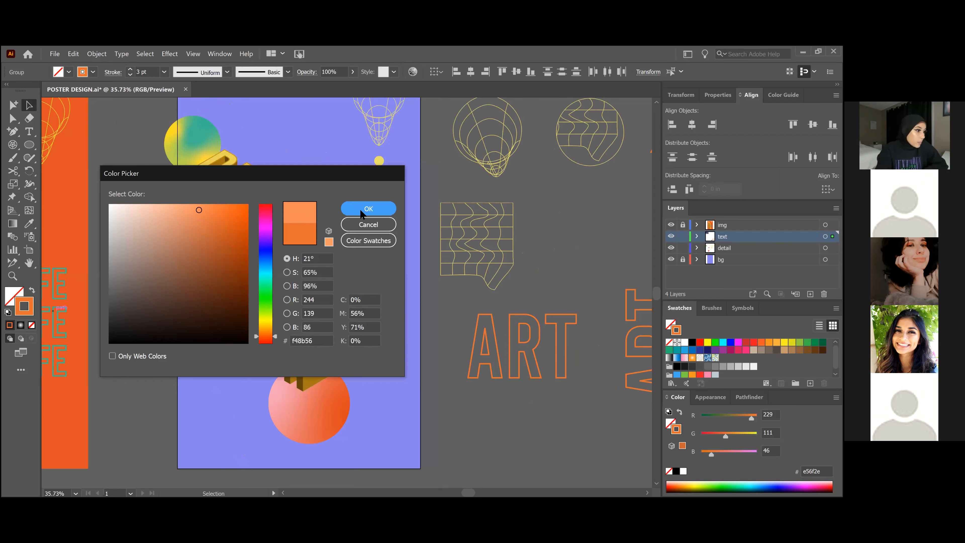
click(360, 208)
click(414, 339)
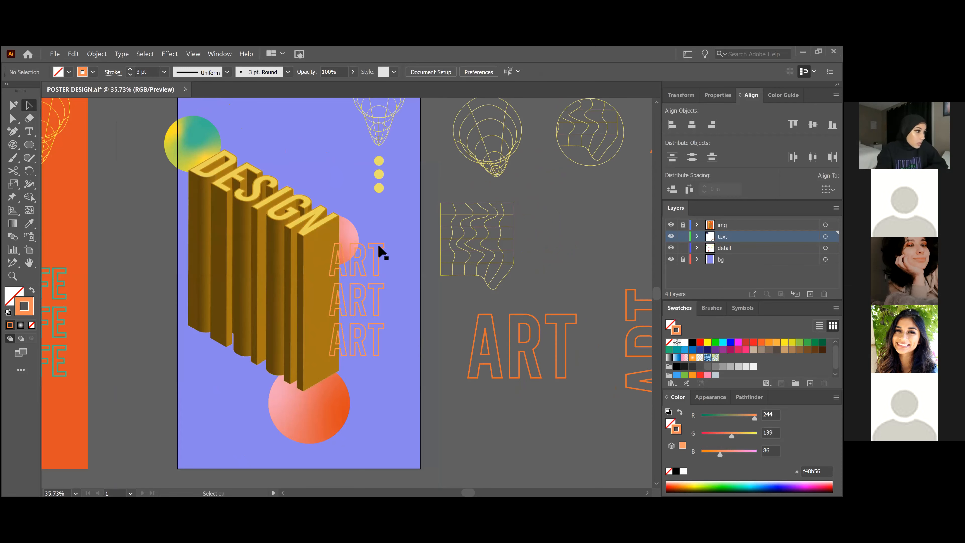
Step: Move the small pink gradient circle down behind the first and second ART lines
drag(341, 231, 333, 262)
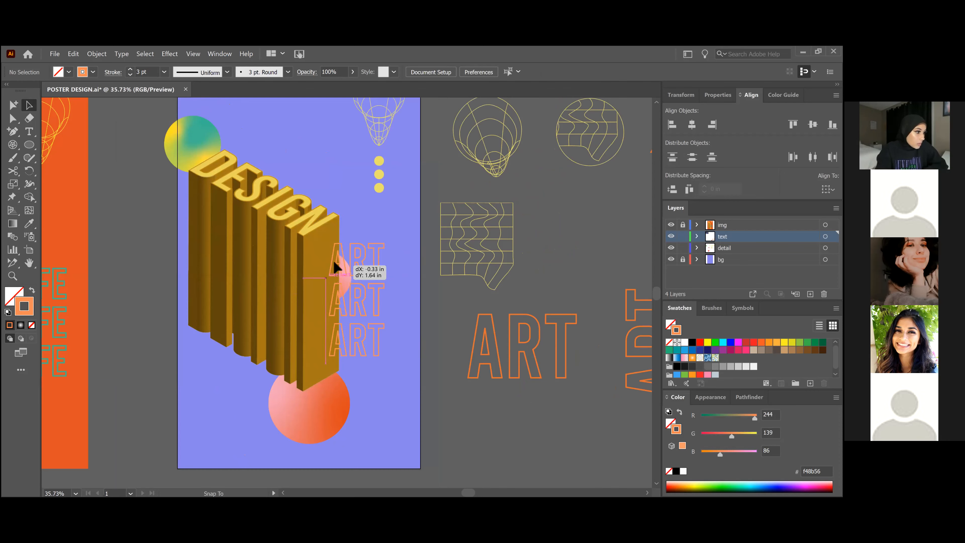
click(396, 310)
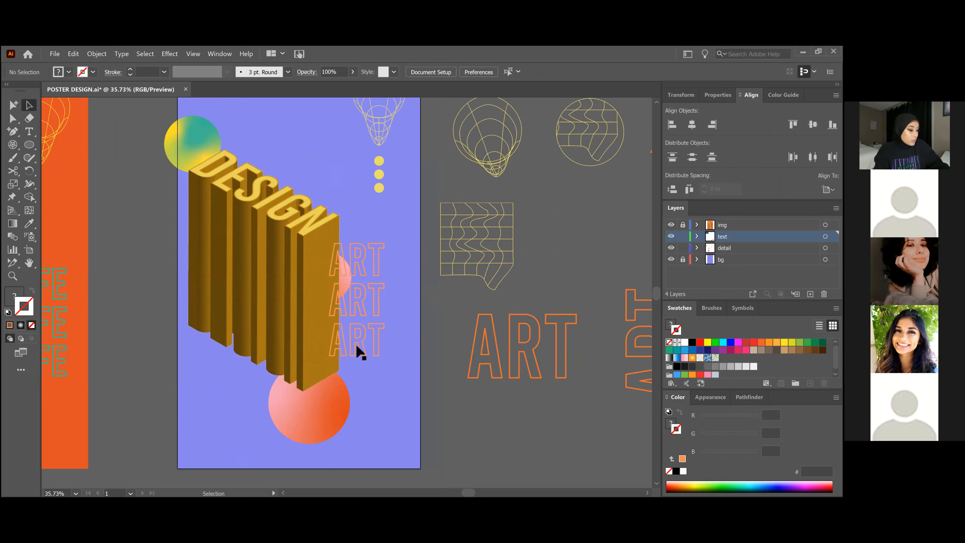
Step: Copy the yellow balloon-shaped mesh grid on the purple poster and place the copy in the poster's lower-left corner
key(z)
mouse_move(328, 312)
mouse_down()
mouse_move(264, 312)
mouse_move(337, 327)
mouse_up()
scroll(265, 310, down, 3)
key(a)
click(370, 134)
key(ctrl+c)
key(ctrl+v)
scroll(351, 252, down, 2)
drag(339, 255, 248, 304)
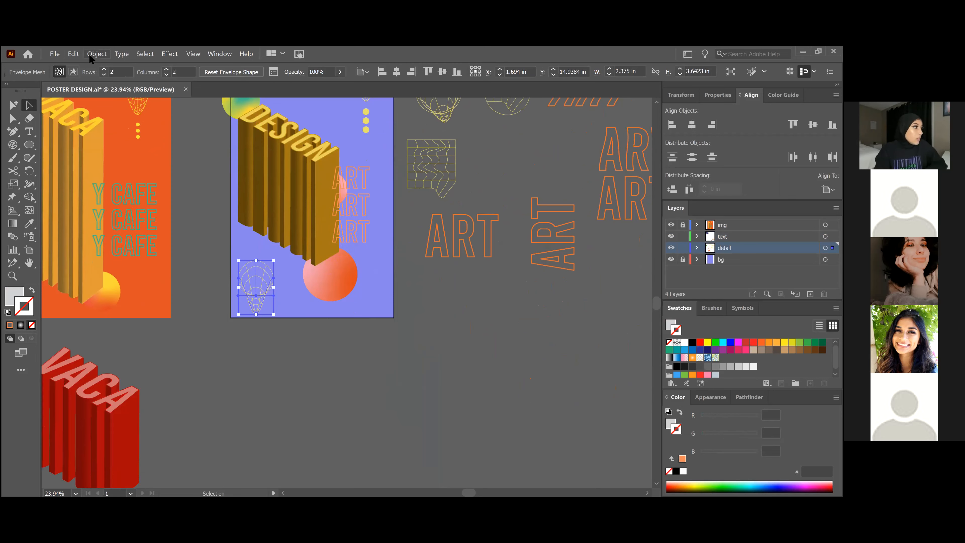
Step: Expand the copied envelope mesh grid into editable paths
click(96, 53)
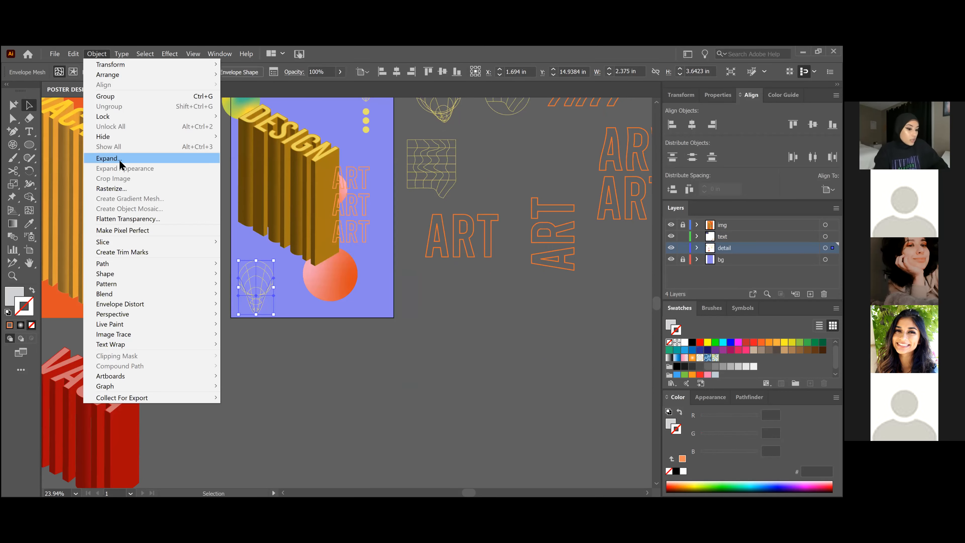
click(119, 159)
key(Return)
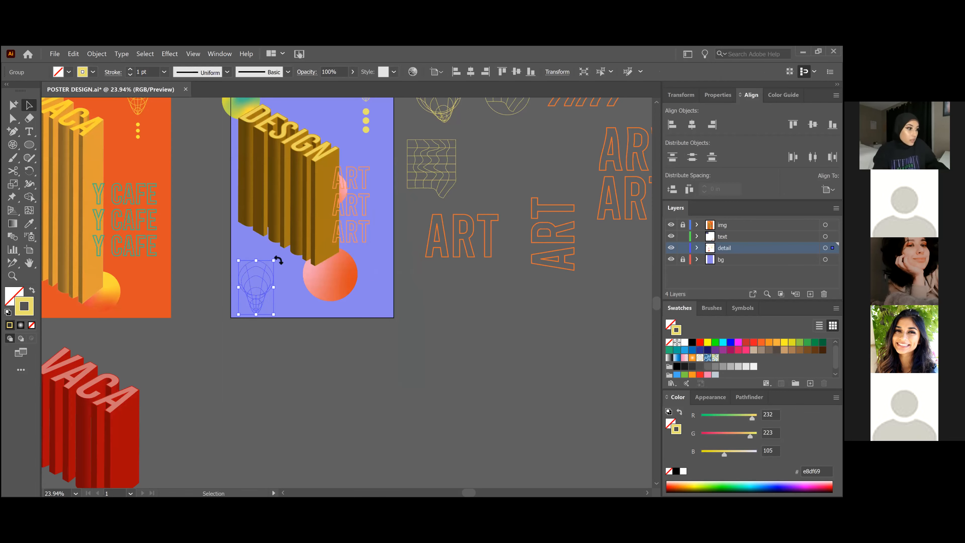
Step: Rotate the expanded grid 180° and move it down so it overlaps the poster's lower edge
drag(249, 337, 230, 321)
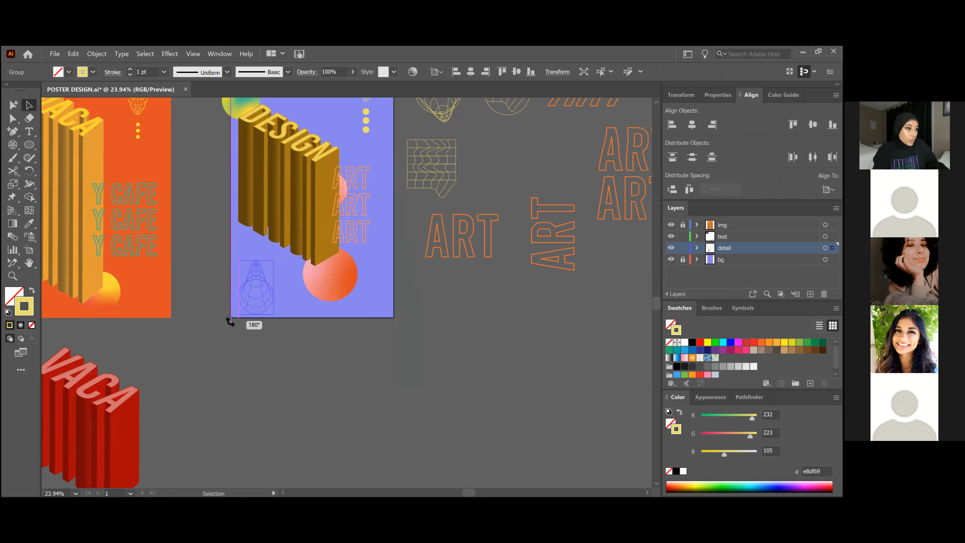
drag(259, 285, 353, 306)
click(392, 299)
scroll(392, 300, up, 2)
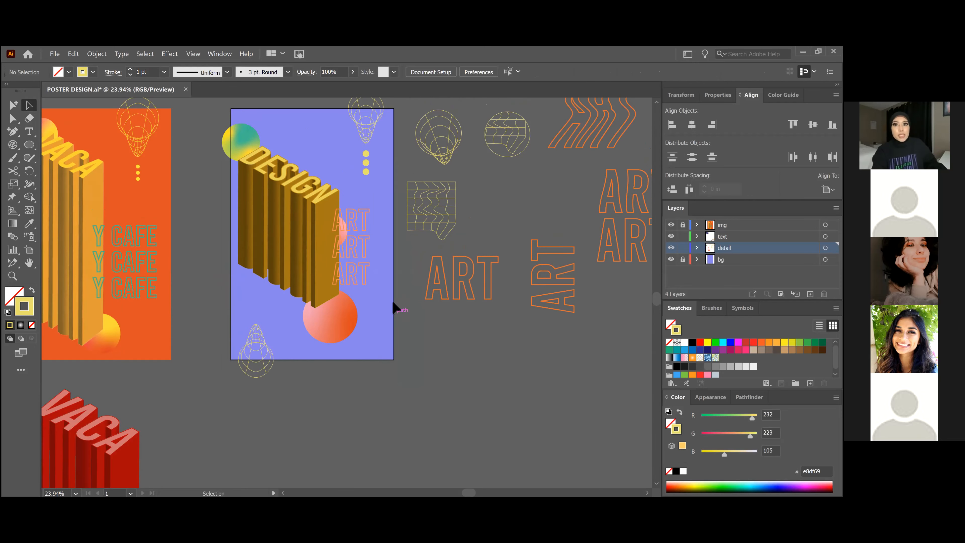
scroll(366, 183, up, 1)
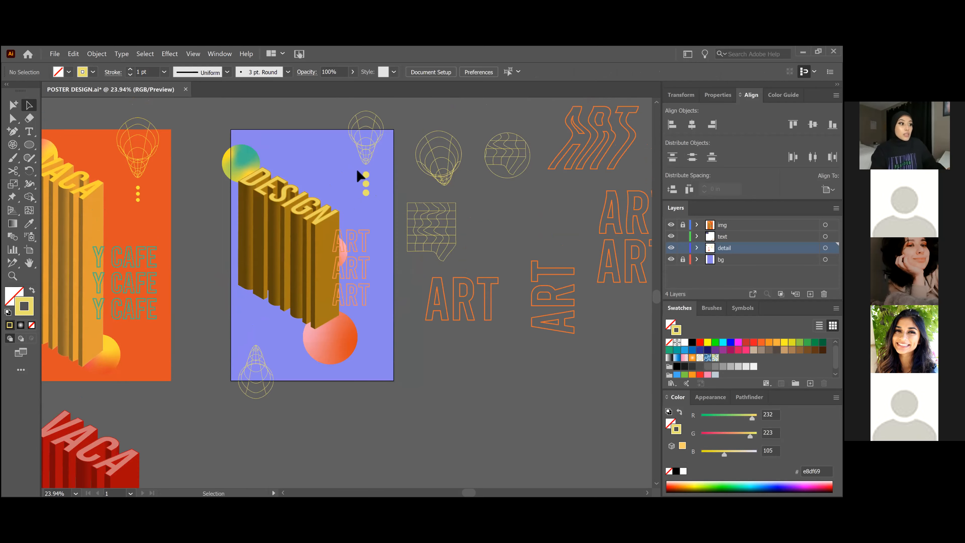
Step: Duplicate the three yellow dots from the poster's upper-right area to just above the upside-down grid
click(359, 174)
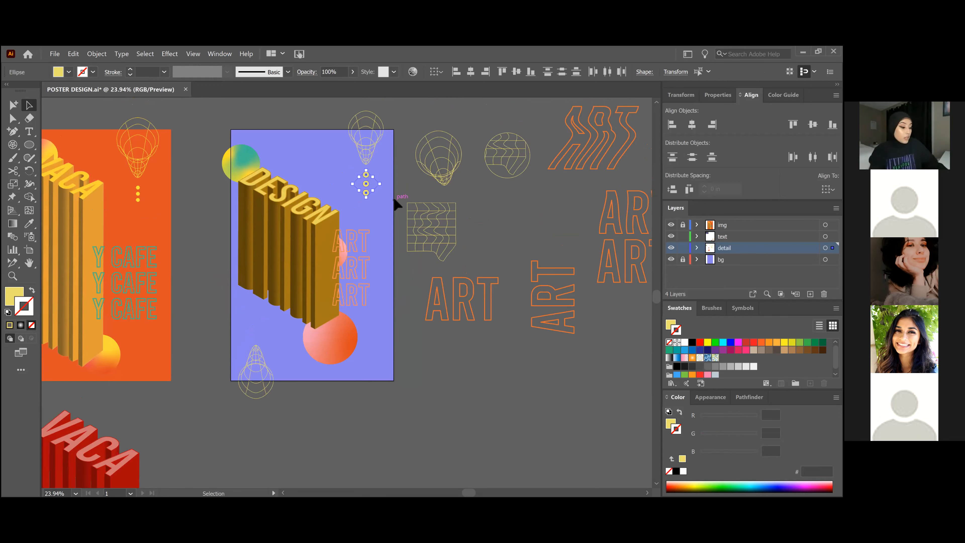
drag(365, 186, 255, 322)
key(z)
drag(342, 404, 303, 312)
key(v)
drag(317, 350, 316, 351)
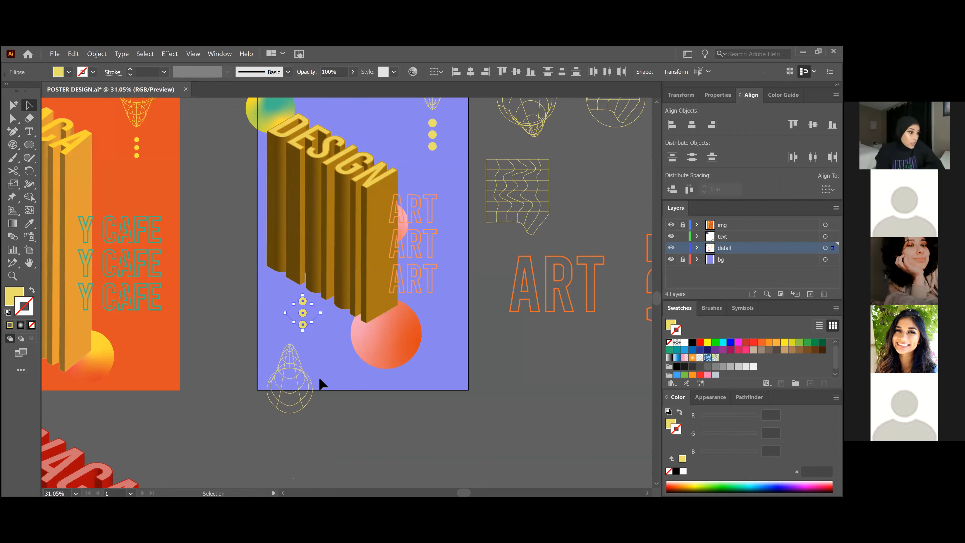
Step: Select the three copied yellow dots above the upside-down grid and group them
drag(279, 317, 334, 344)
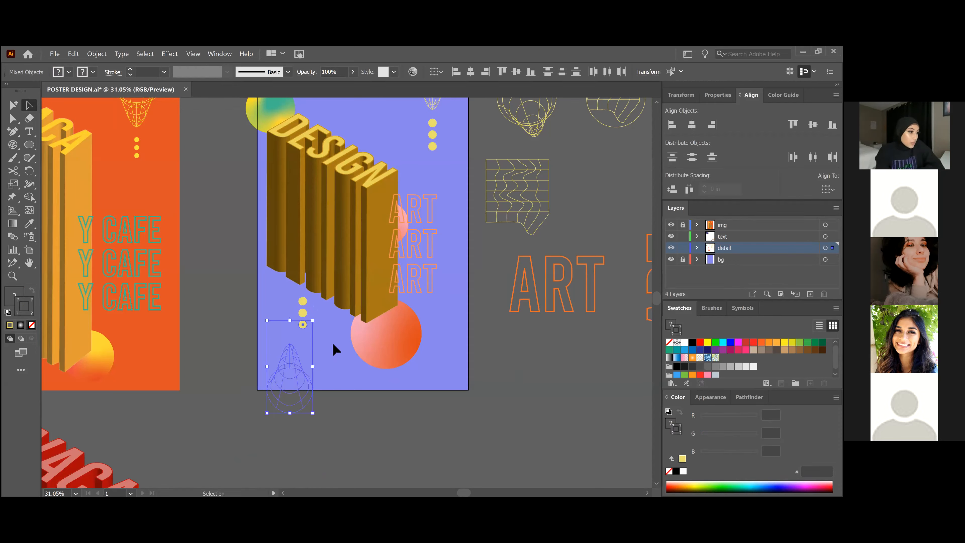
click(324, 335)
click(300, 302)
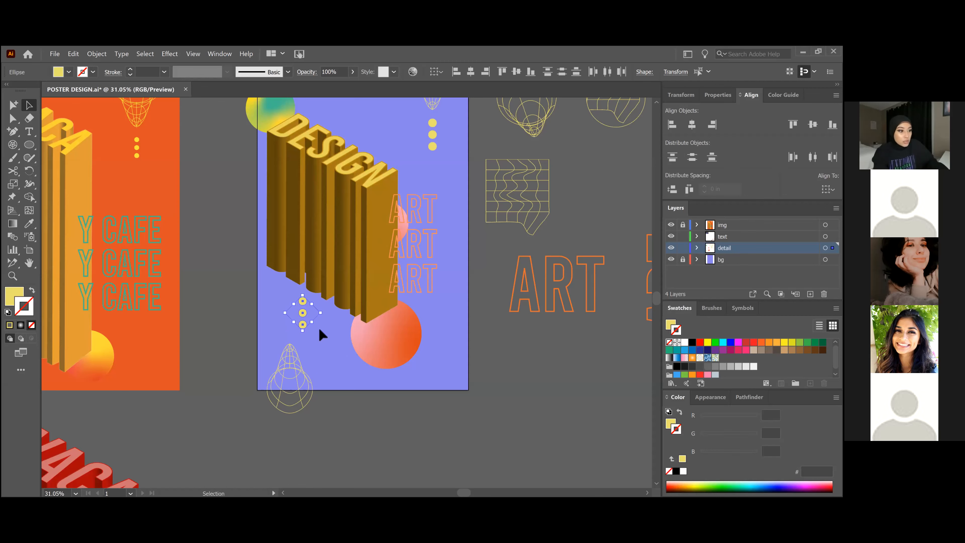
click(317, 333)
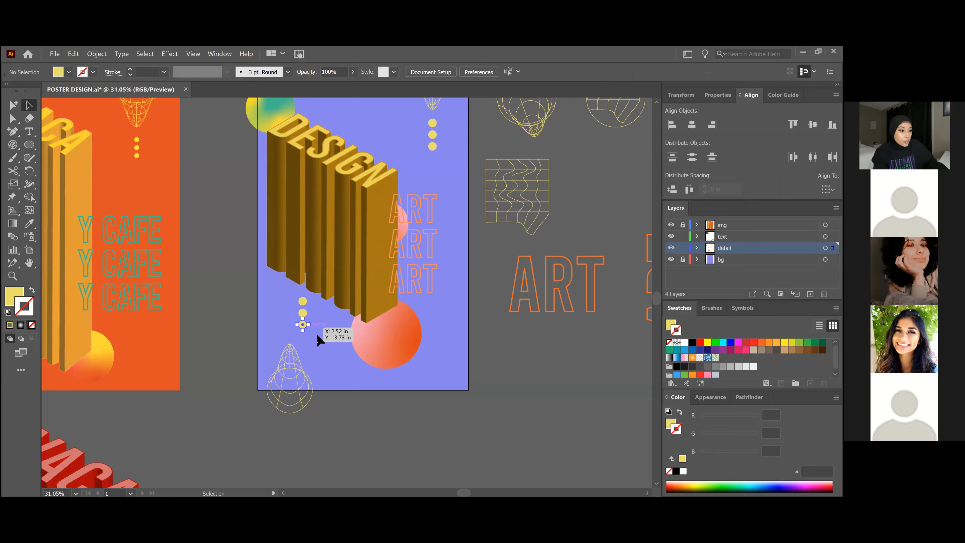
click(317, 335)
drag(296, 299, 300, 326)
click(297, 322)
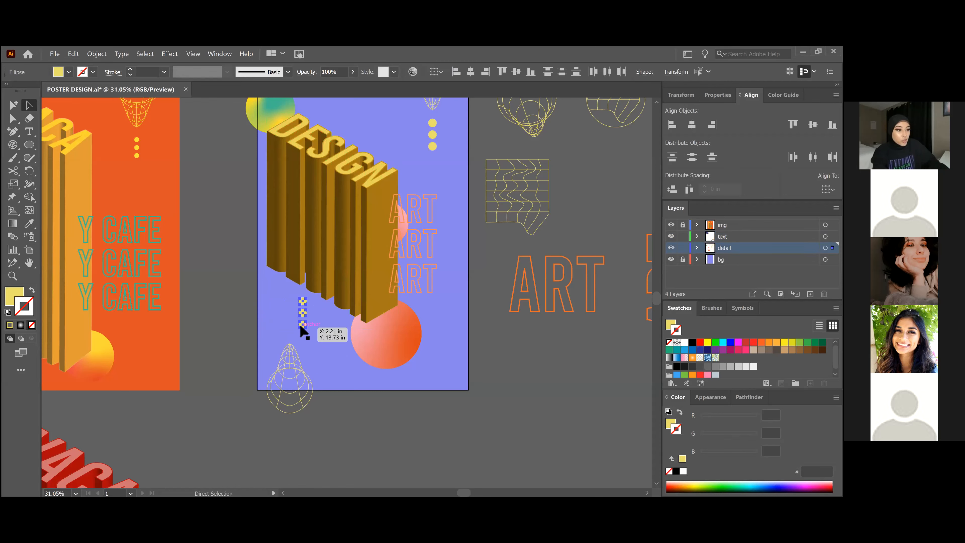
key(ctrl+g)
Step: Center the dot group horizontally with the upside-down grid and shift both slightly down together
drag(306, 315, 259, 306)
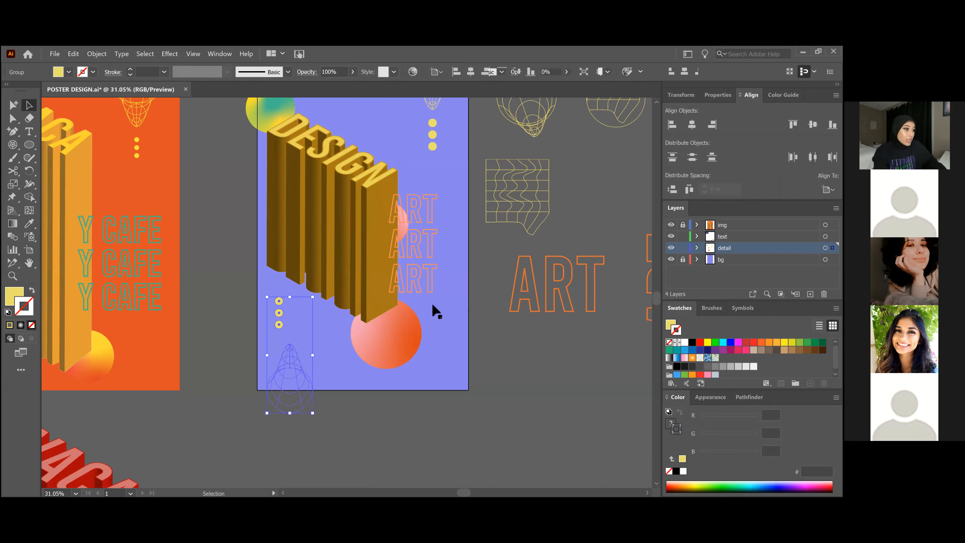
click(691, 124)
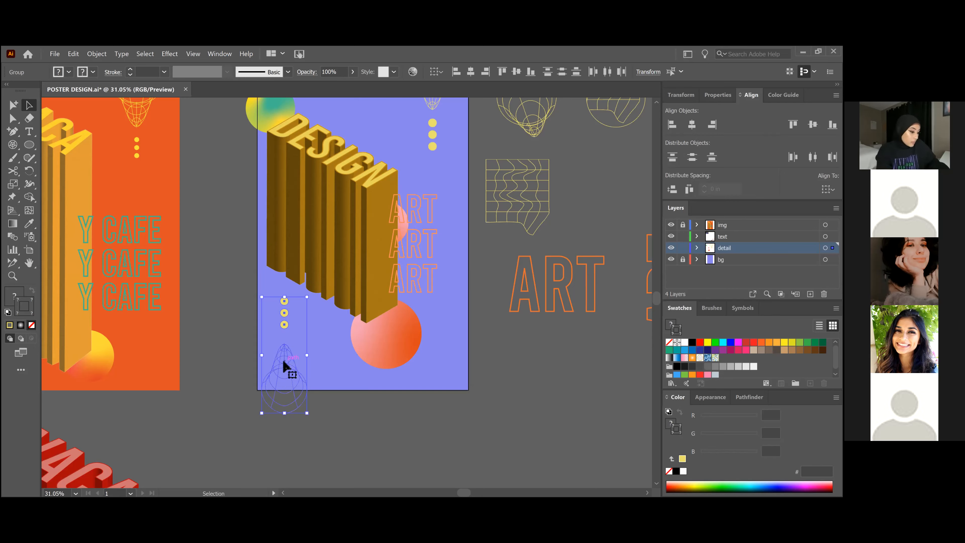
mouse_move(284, 361)
mouse_down()
mouse_move(290, 380)
mouse_move(286, 371)
mouse_up()
click(448, 365)
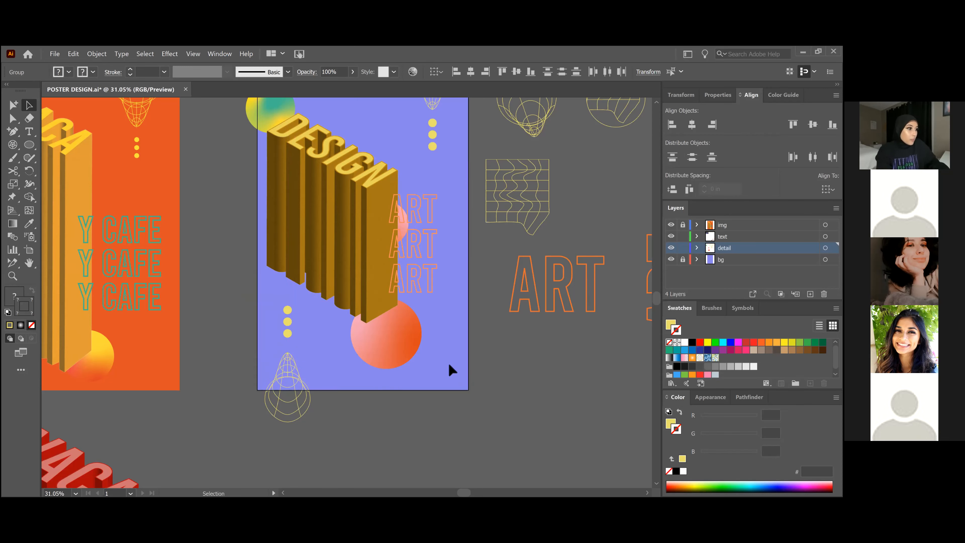
Step: Save the POSTER DESIGN document
scroll(449, 366, up, 3)
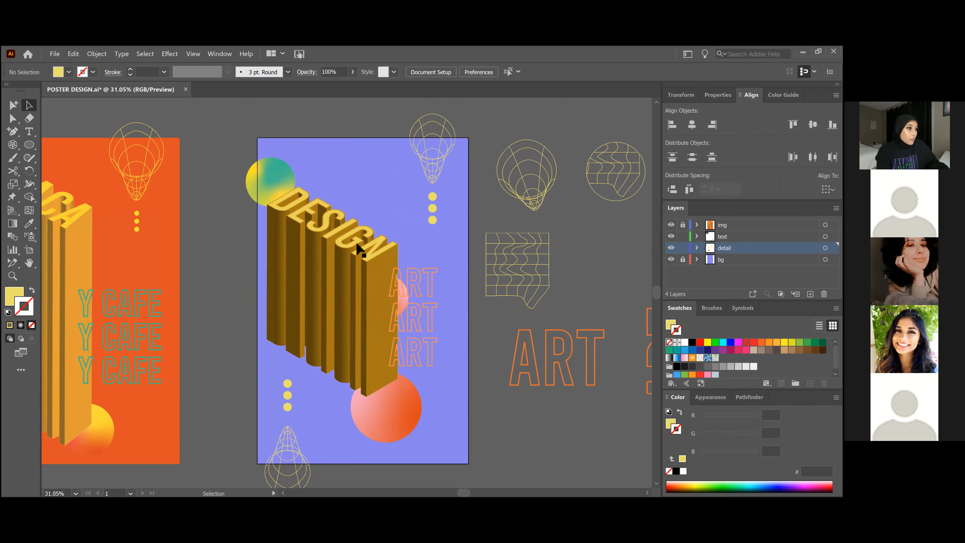
click(53, 54)
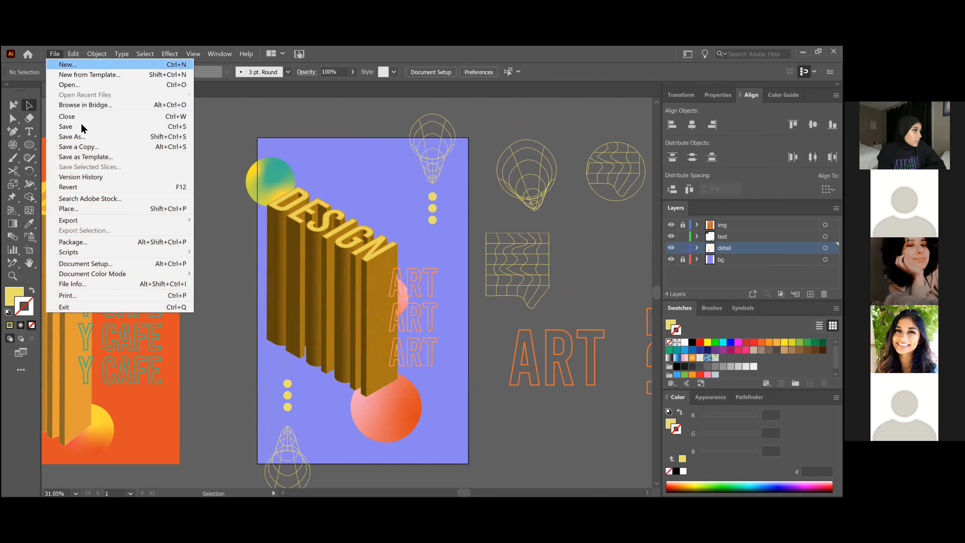
click(81, 125)
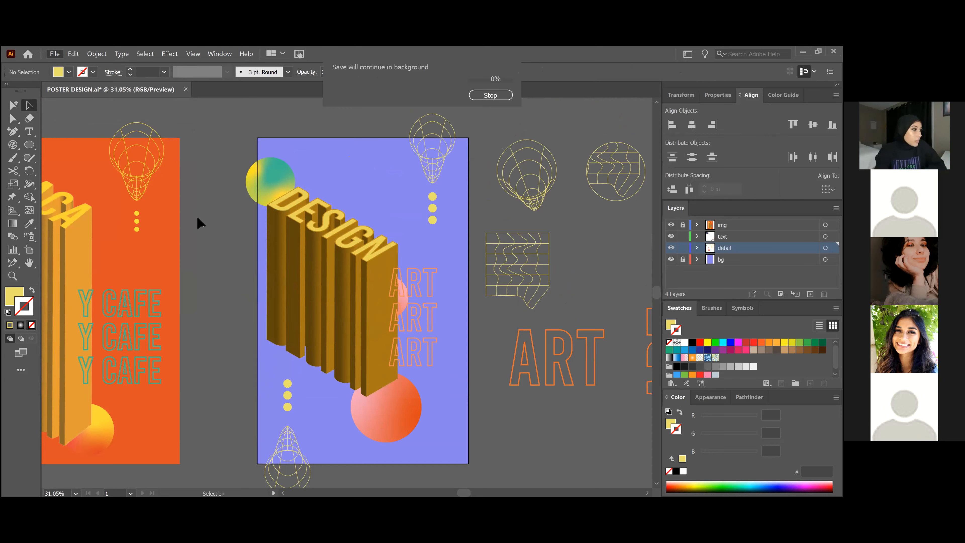
scroll(224, 213, down, 5)
key(z)
drag(242, 239, 181, 155)
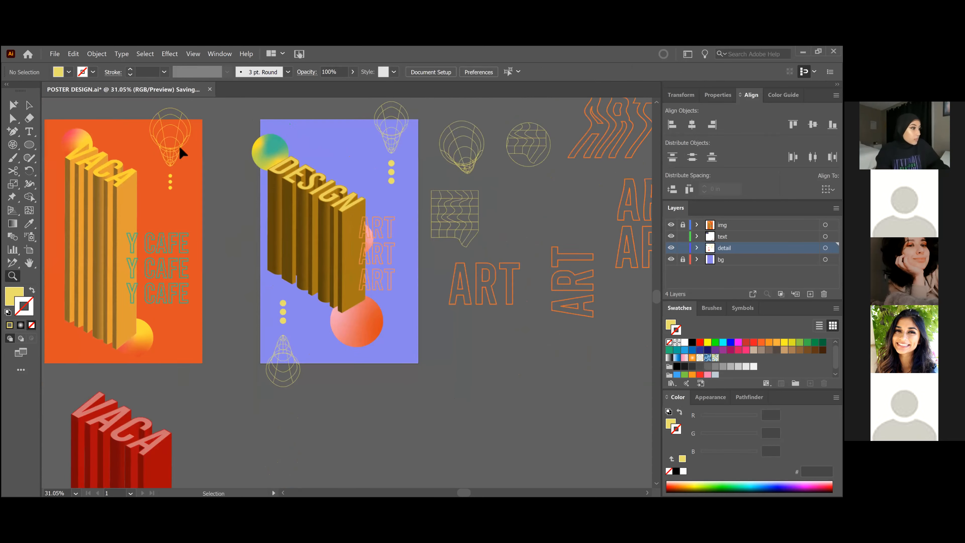
click(55, 53)
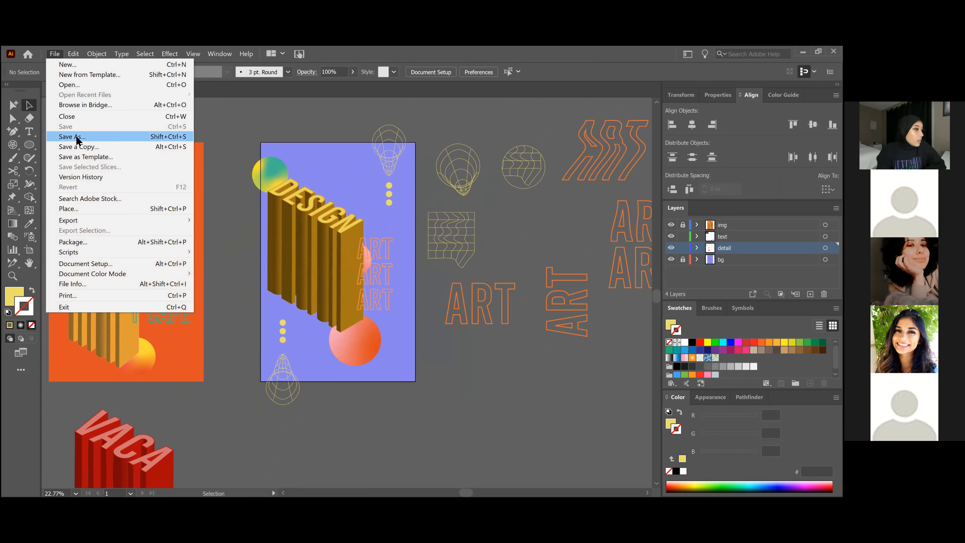
click(76, 137)
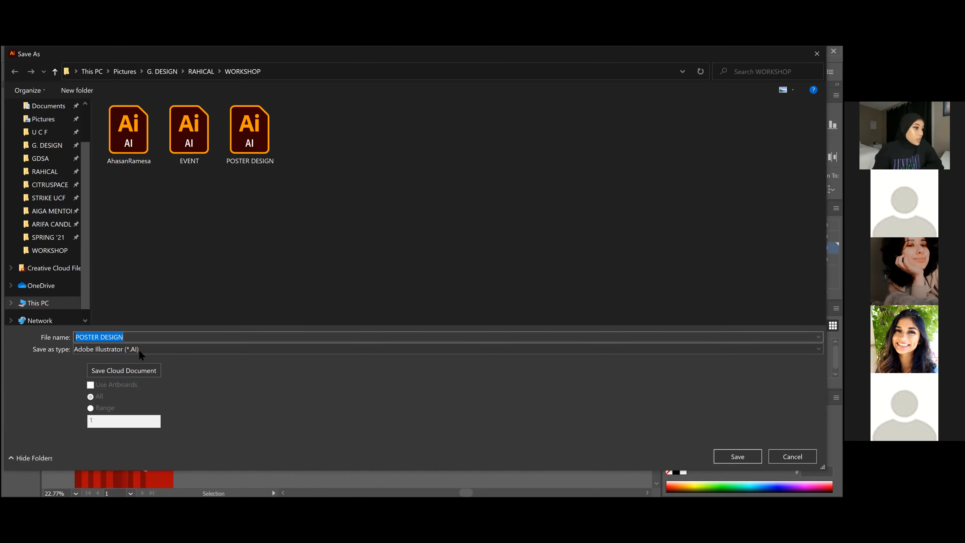
click(816, 54)
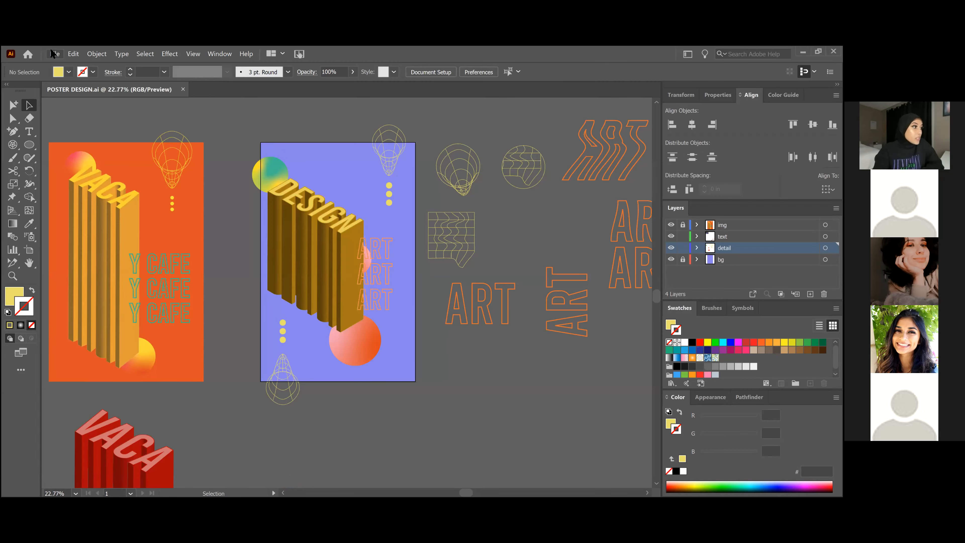
Step: Save the document as an Adobe PDF named POSTER DESIGN in the WORKSHOP folder, using the Illustrator Default preset
click(52, 52)
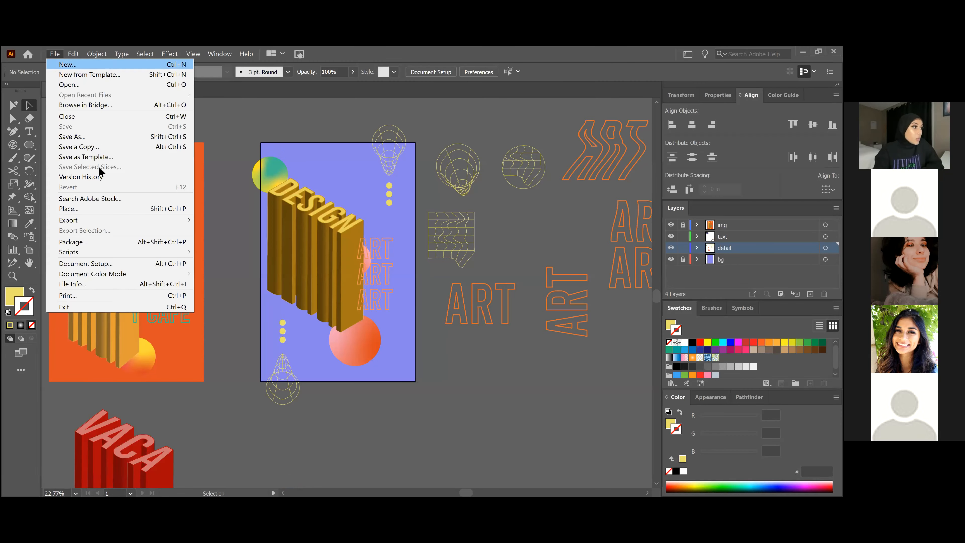
click(103, 134)
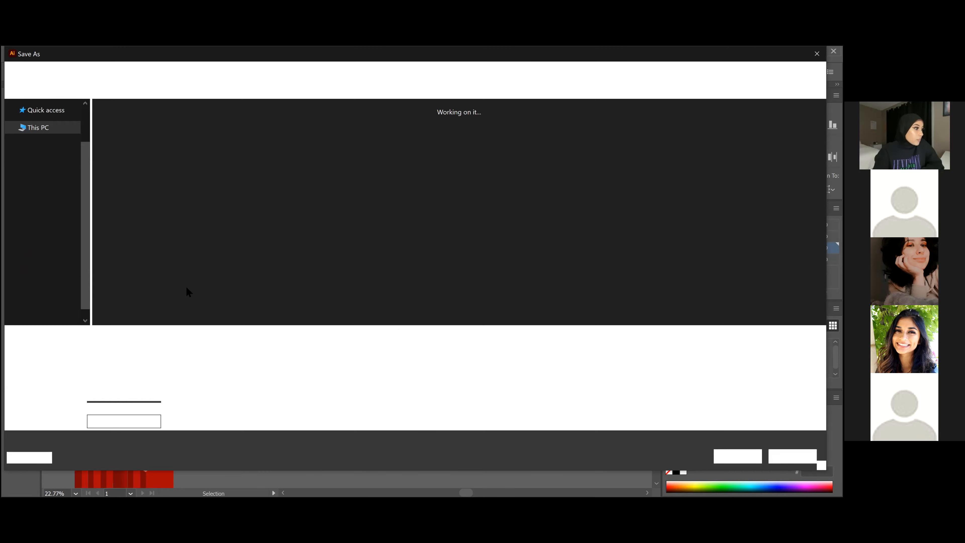
click(116, 349)
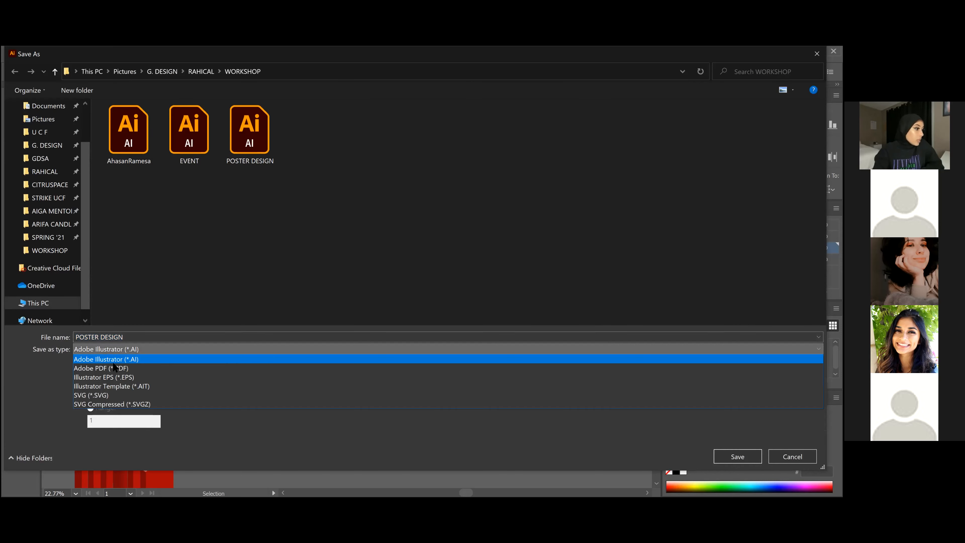
click(114, 367)
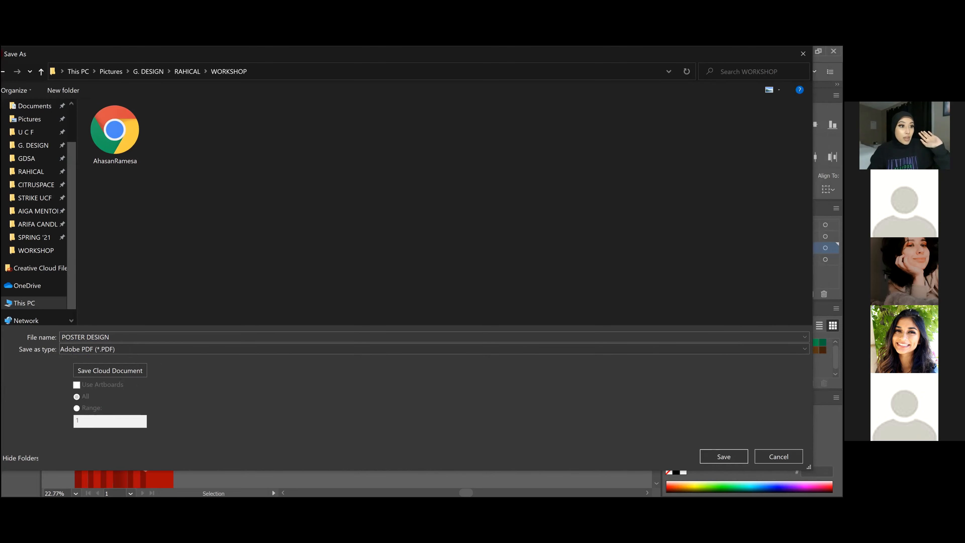
drag(414, 54, 394, 95)
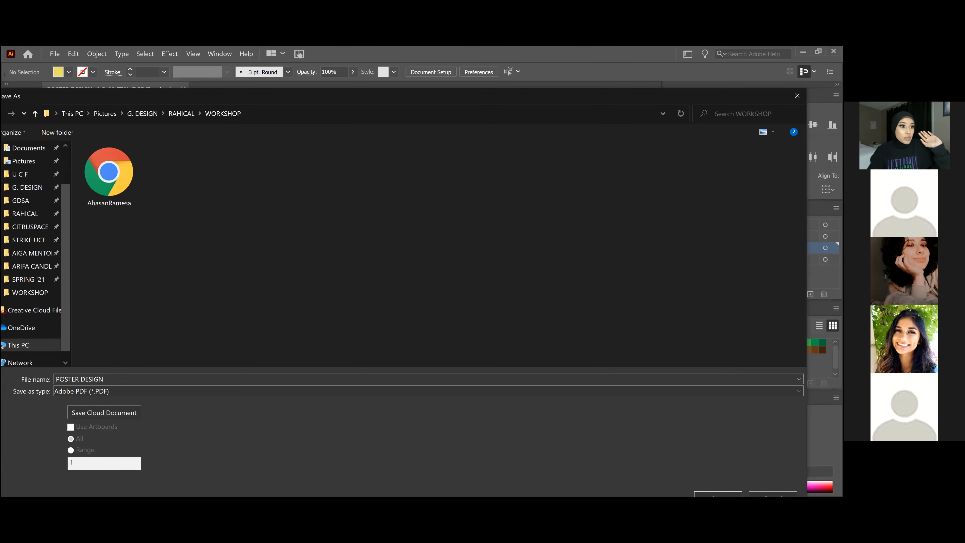
drag(688, 102, 713, 103)
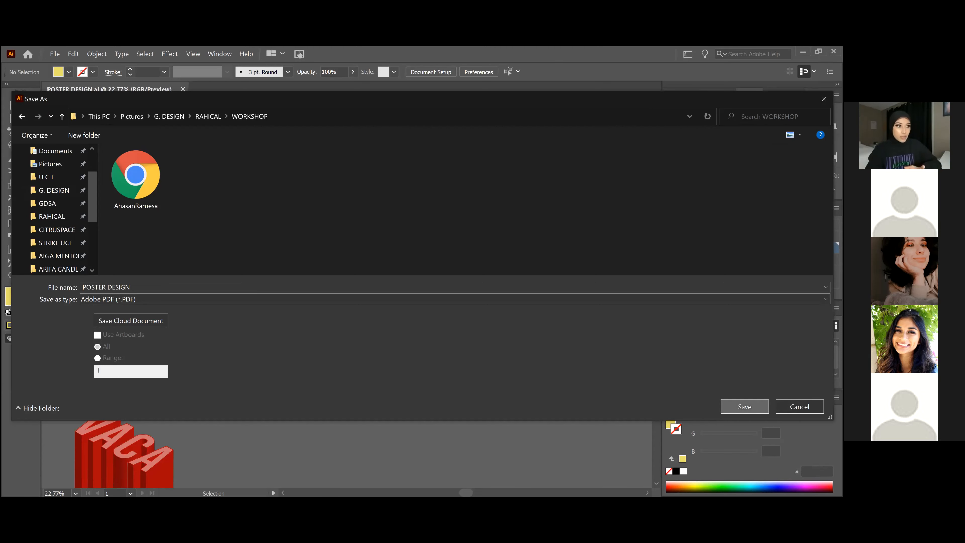
click(744, 406)
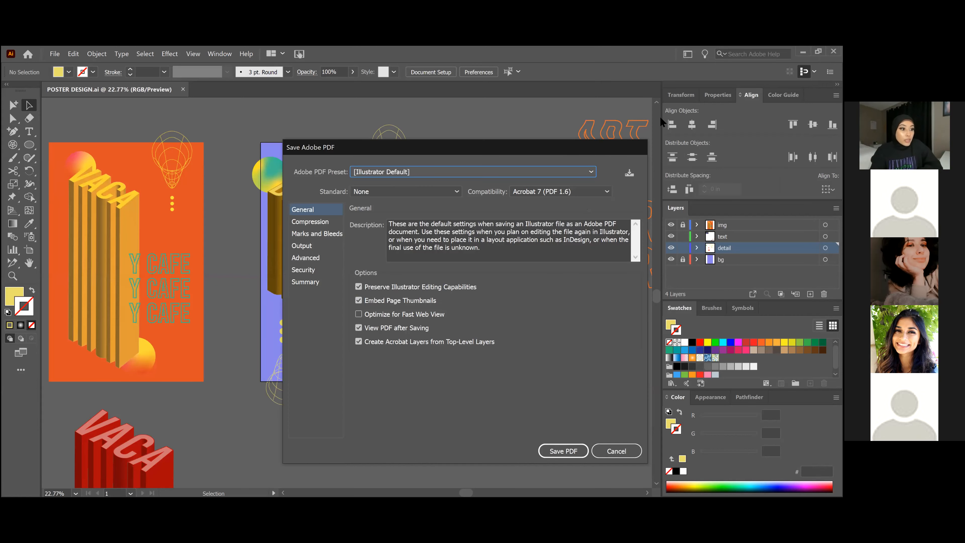
drag(570, 147, 684, 95)
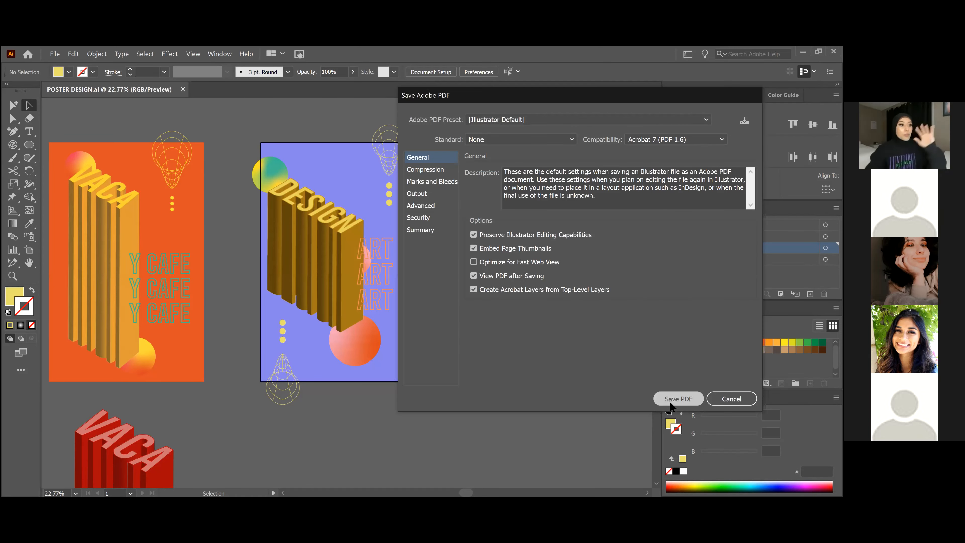
click(673, 399)
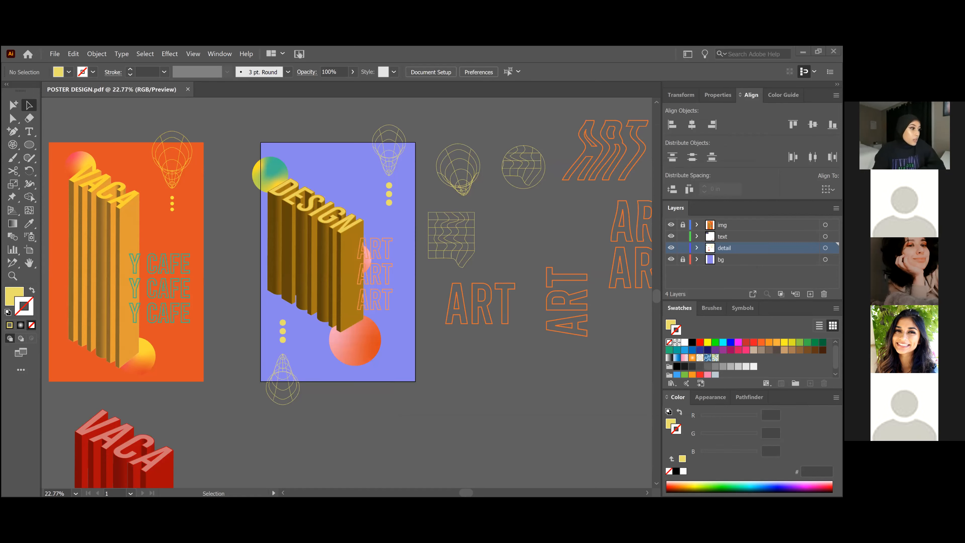
Step: Set up a PNG export to the WORKSHOP folder named POSTER DESIGN2 with Use Artboards enabled
click(57, 55)
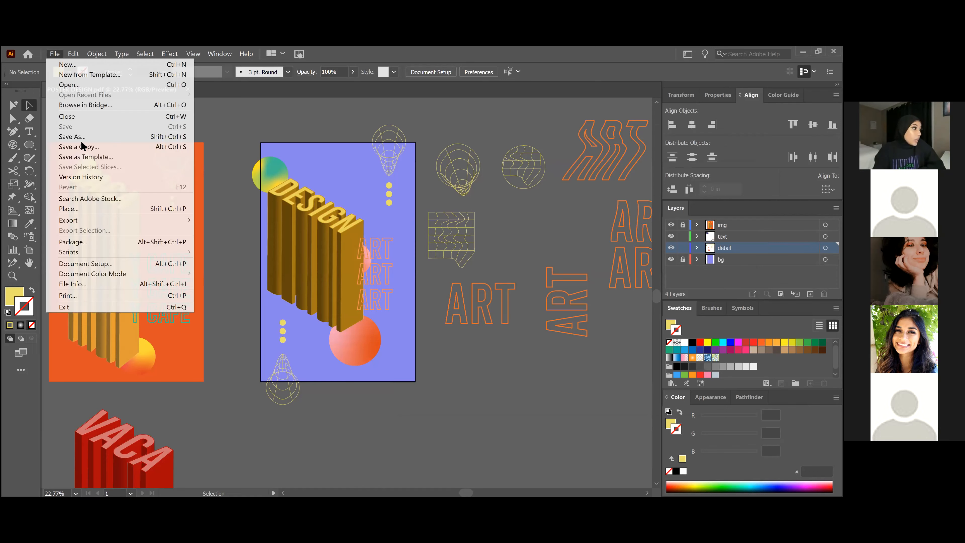
mouse_move(177, 221)
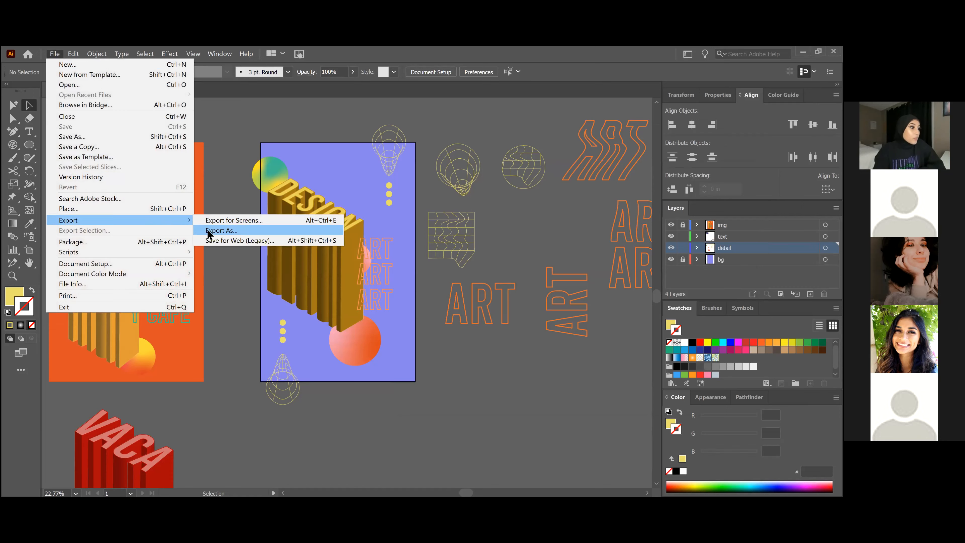
click(53, 53)
click(51, 52)
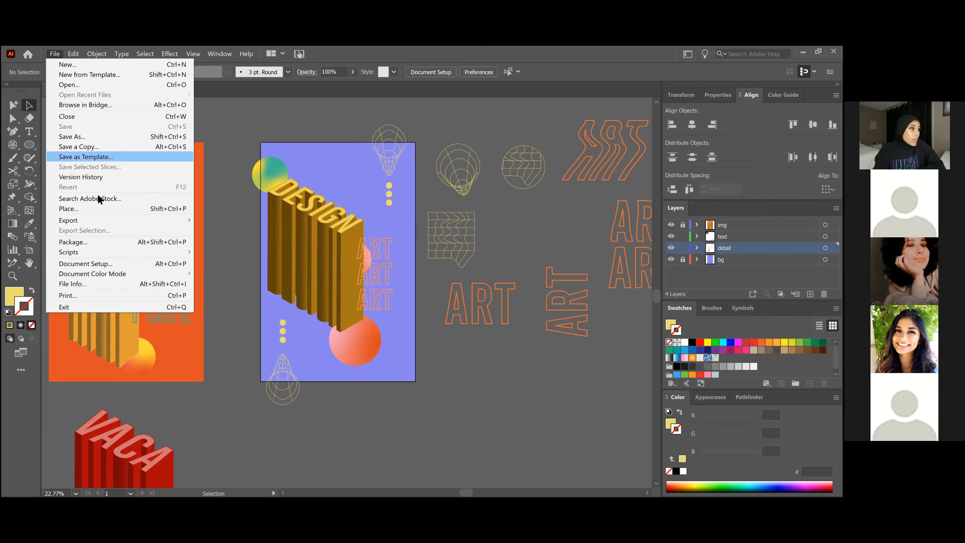
mouse_move(186, 220)
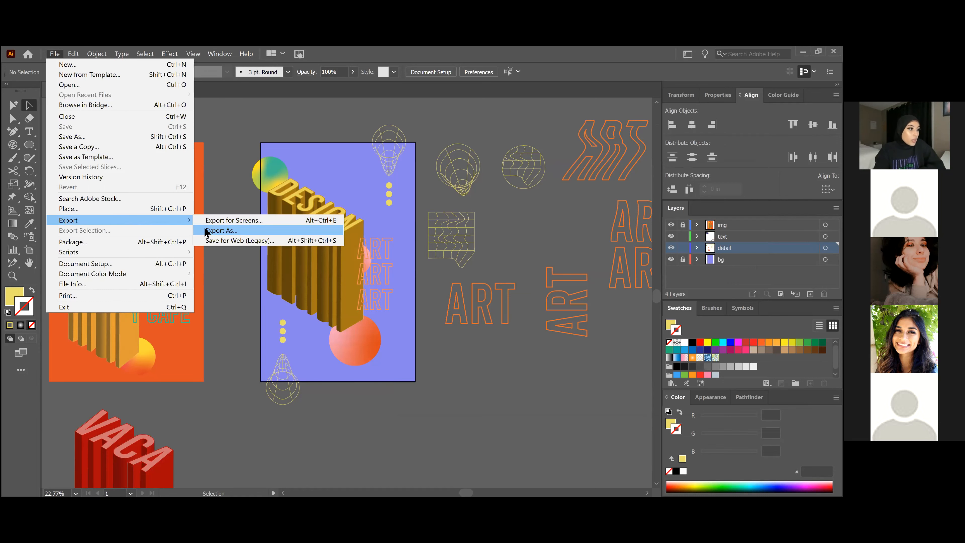
click(221, 231)
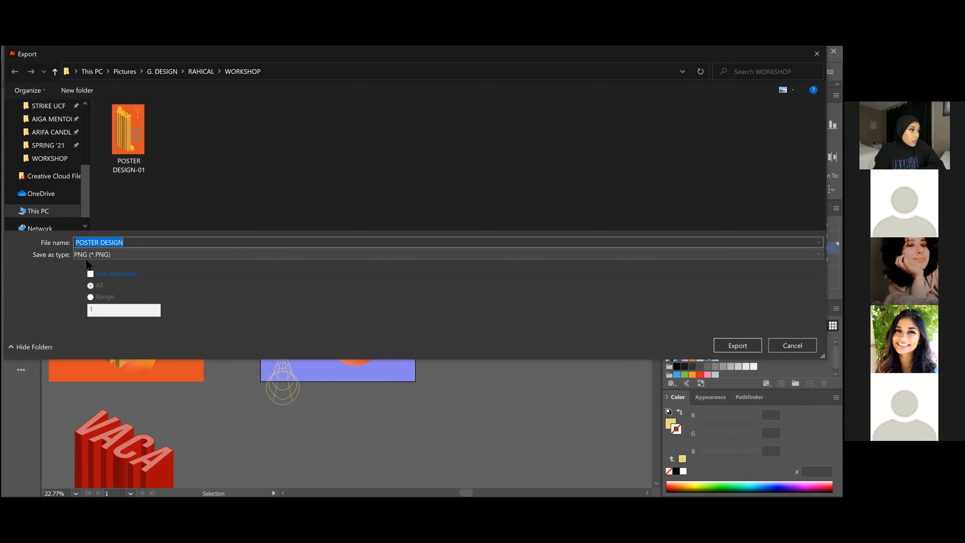
click(136, 241)
text(2)
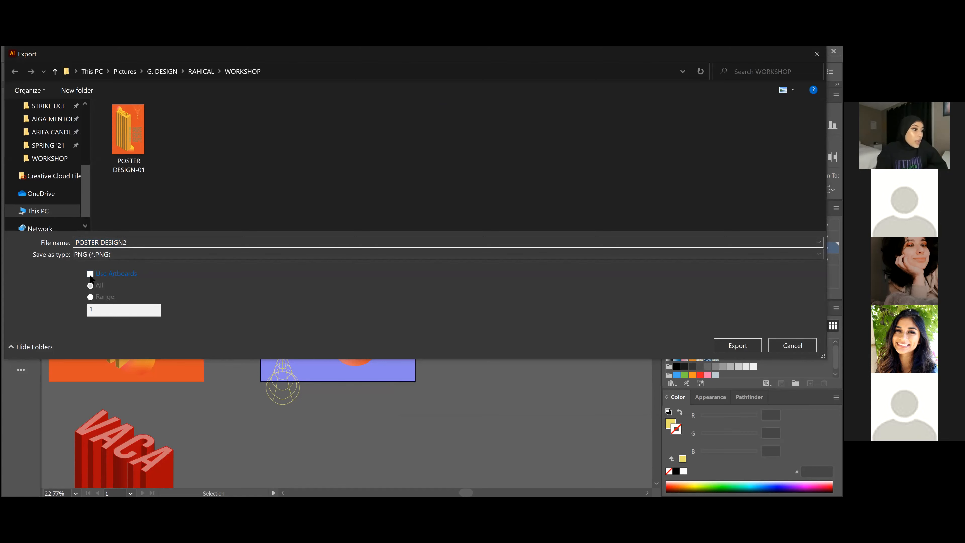
click(91, 274)
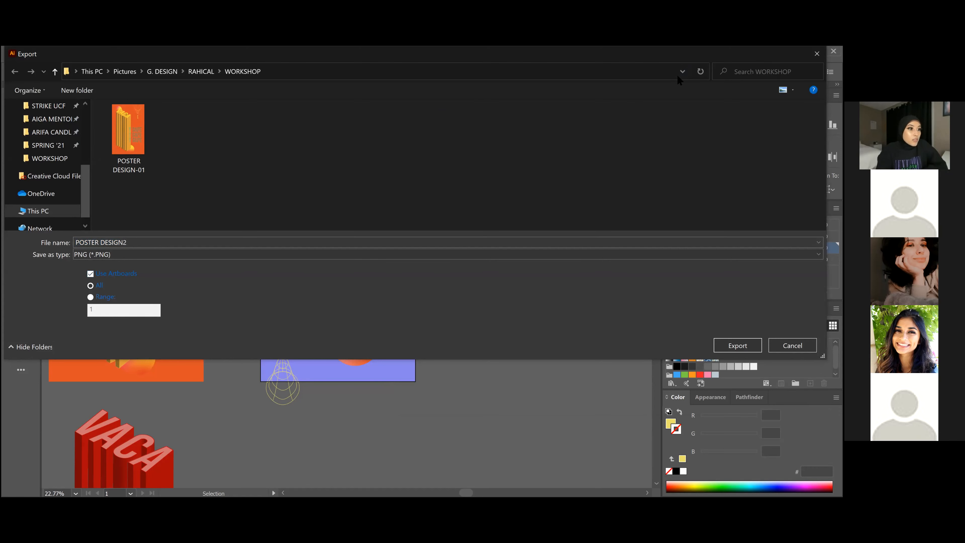
Step: Run the PNG export at High (300 ppi) resolution
drag(682, 58, 601, 417)
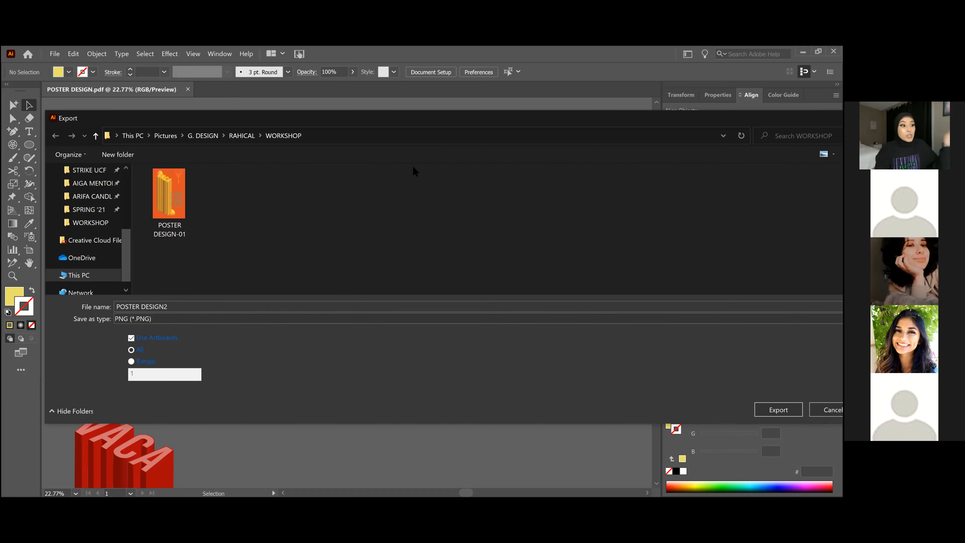
click(703, 396)
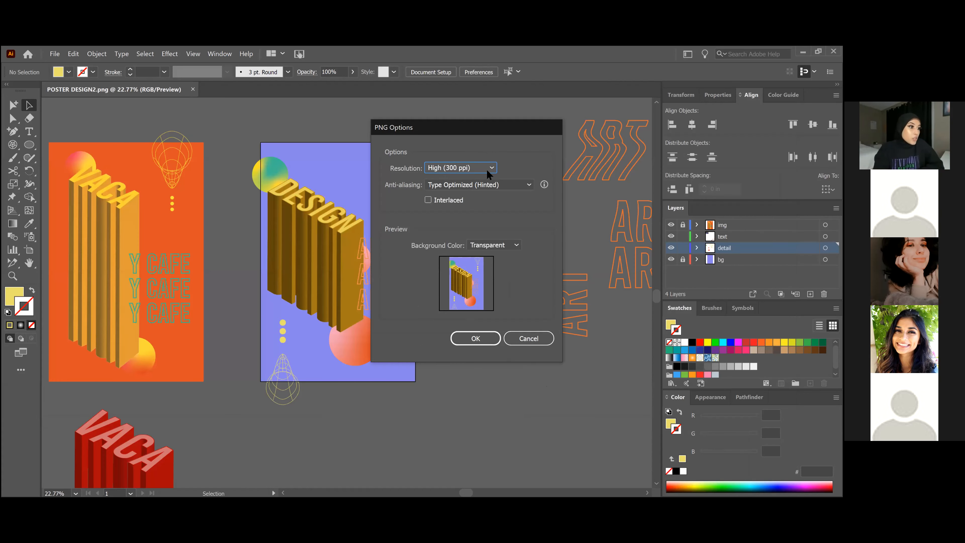
click(487, 165)
click(484, 341)
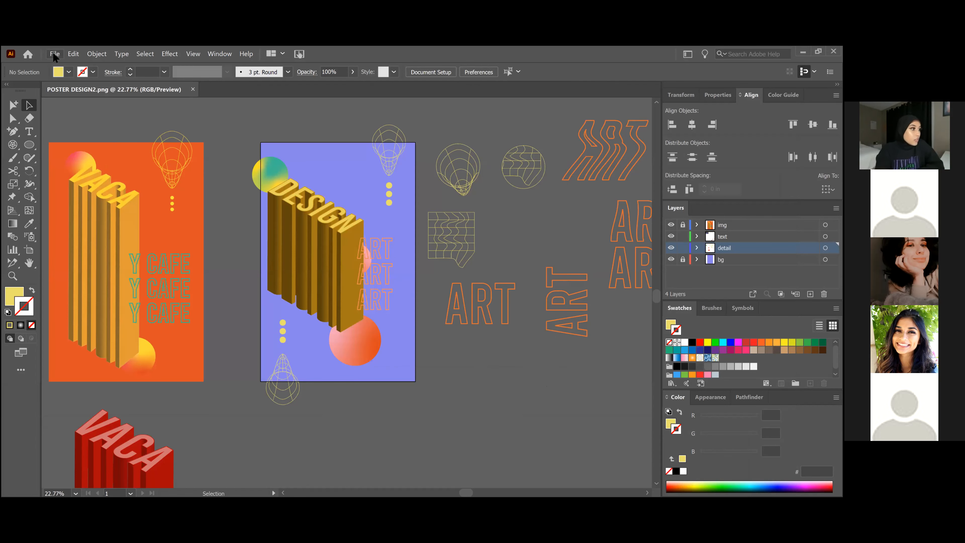
Step: Export the poster as a JPEG named POSTER DESIGN using artboards, with the RGB color model and High (300 ppi) resolution
click(53, 52)
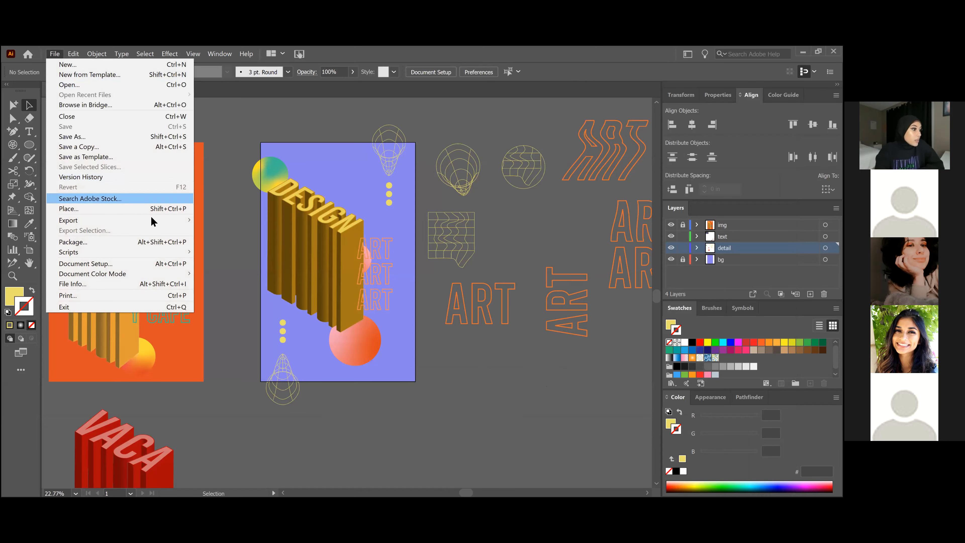
click(266, 230)
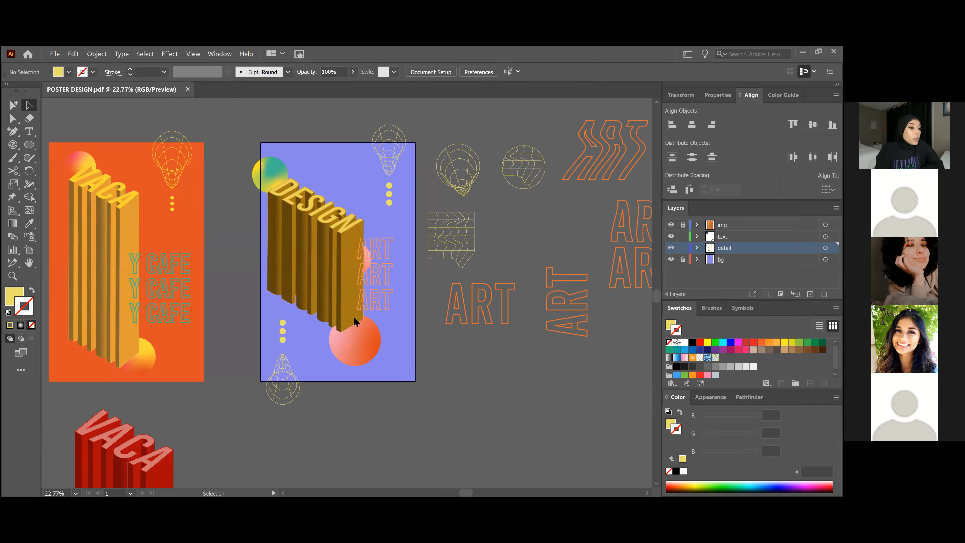
click(110, 253)
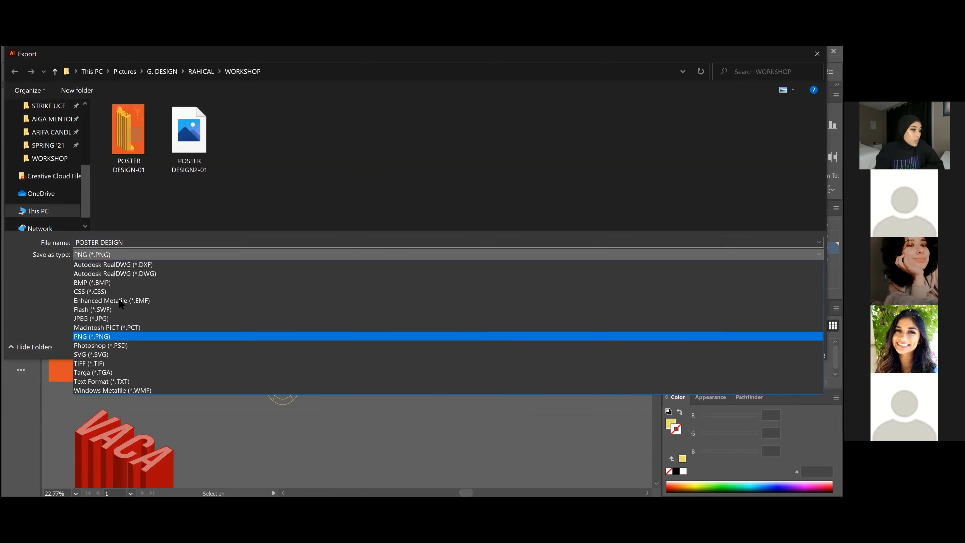
click(97, 319)
click(90, 274)
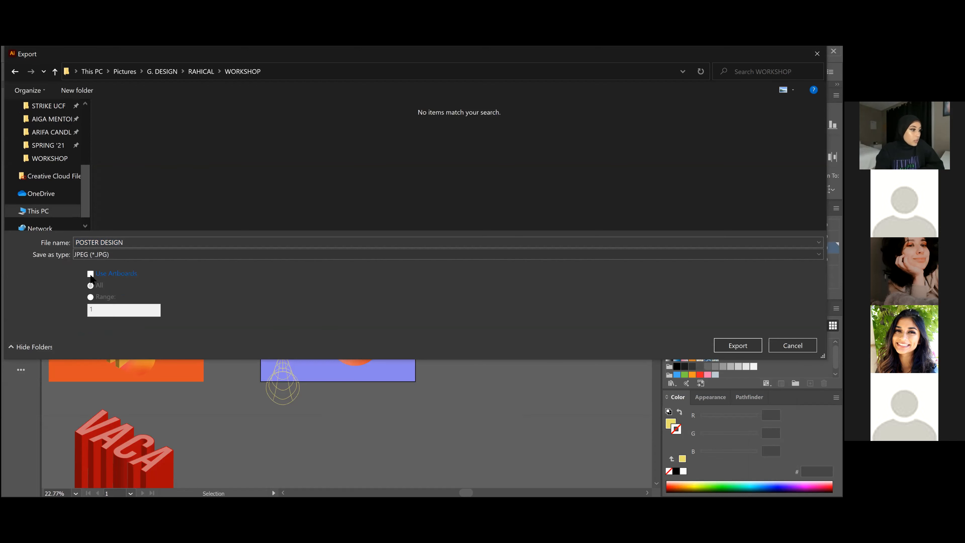
key(Return)
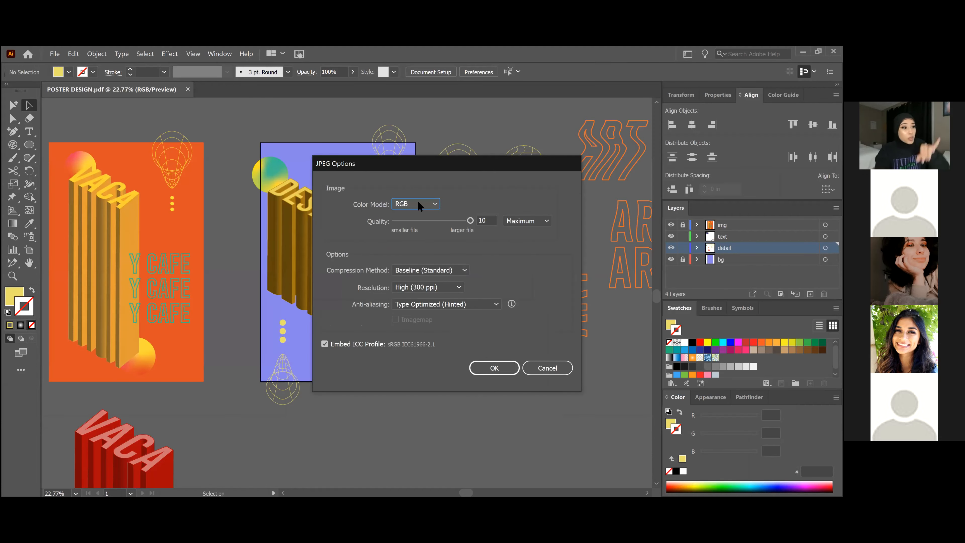
click(417, 202)
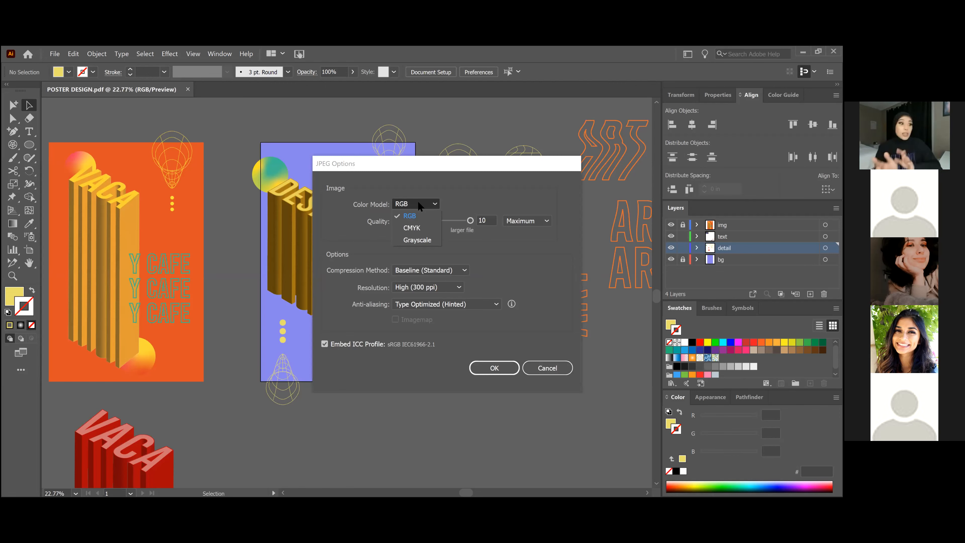
click(498, 367)
click(497, 367)
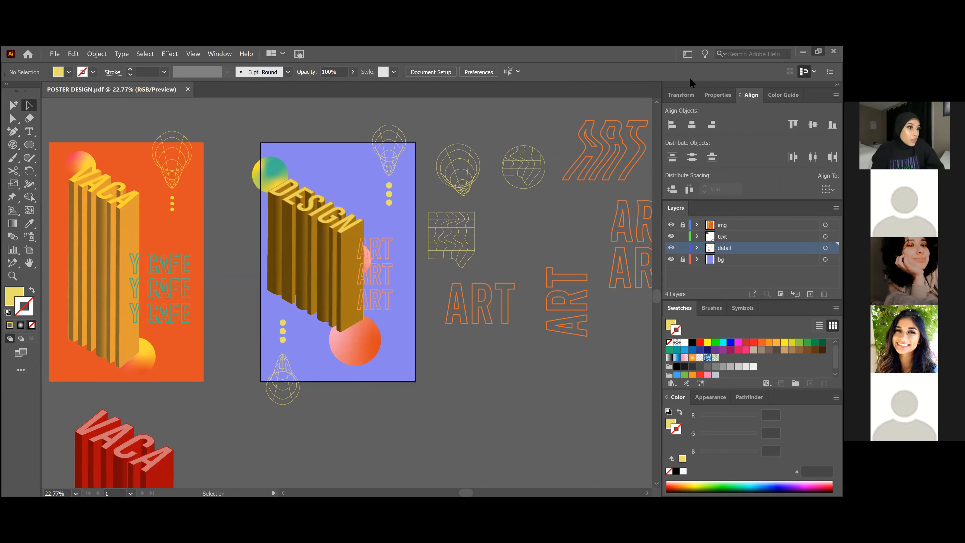
Step: Preview the purple DESIGN ART poster in Presentation Mode and return to the normal workspace
double_click(650, 54)
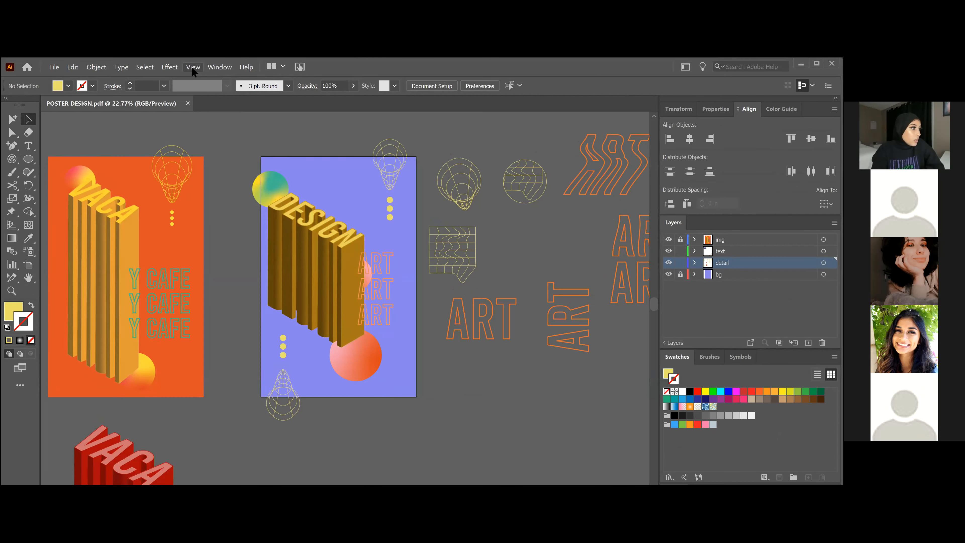
click(192, 67)
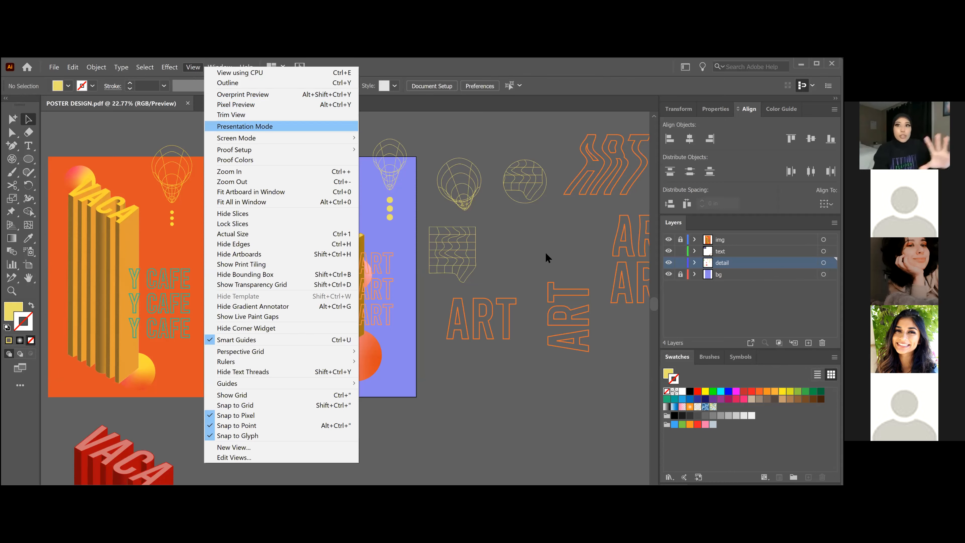
key(Return)
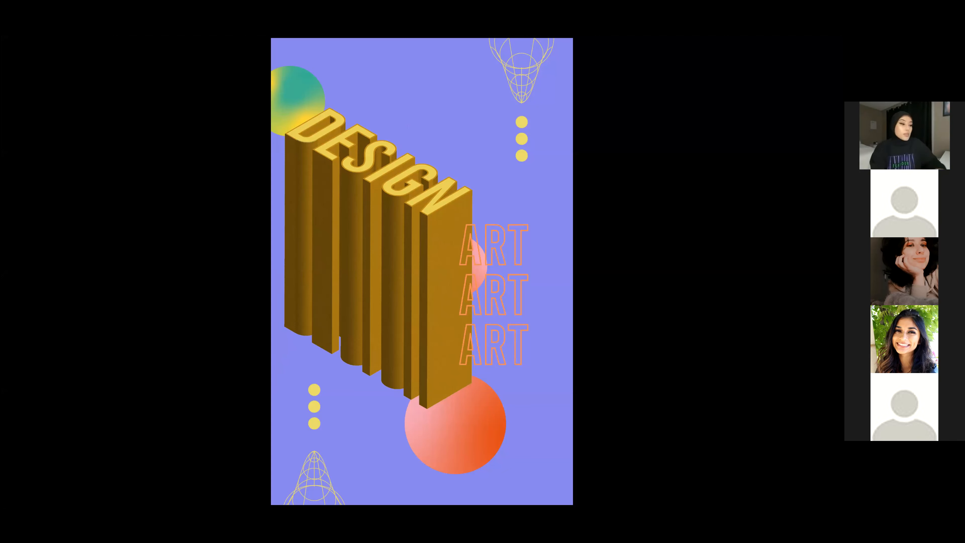
key(Escape)
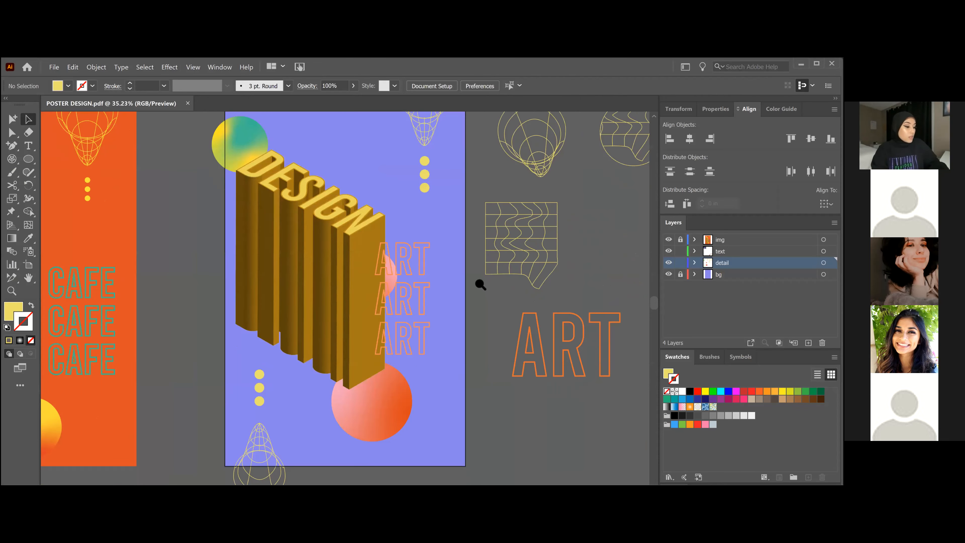
key(z)
alt+click(543, 279)
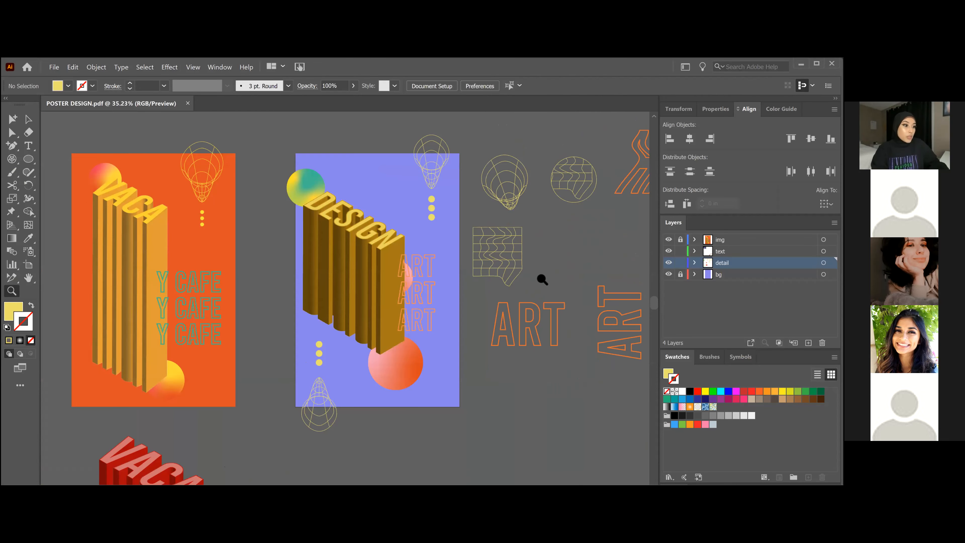
alt+click(545, 282)
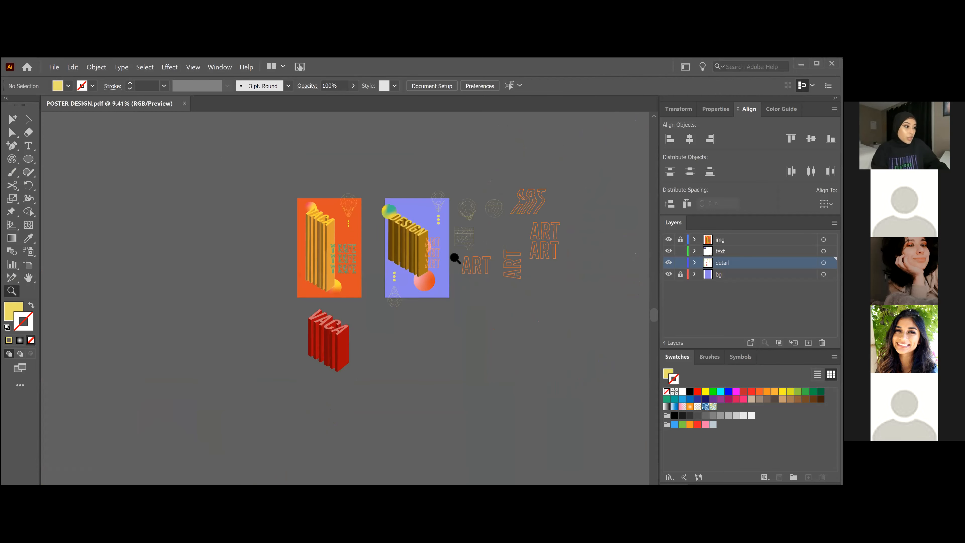
drag(456, 258, 400, 261)
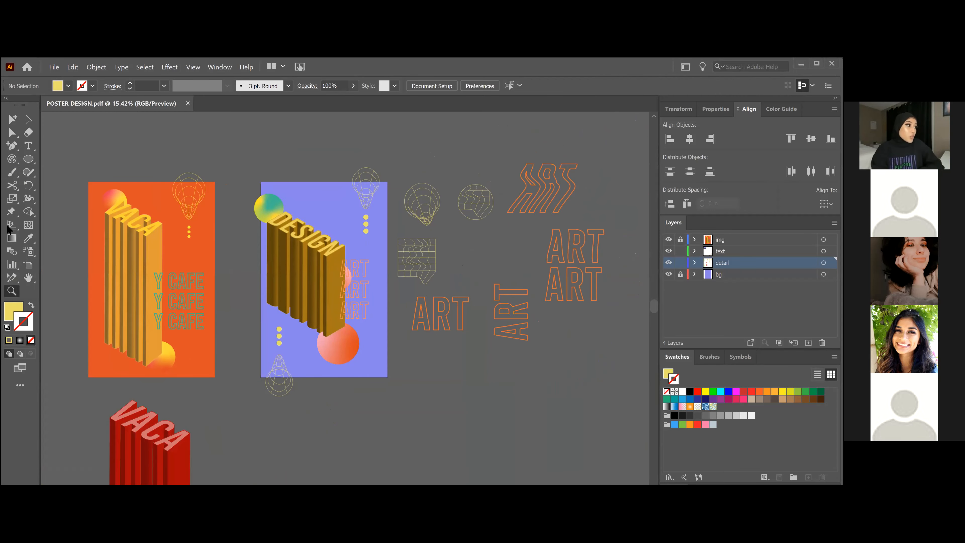
key(a)
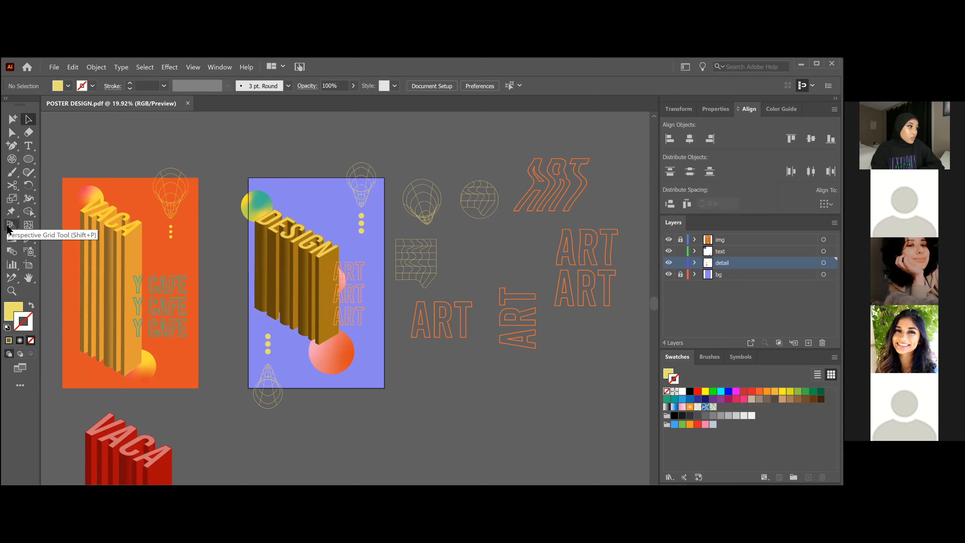